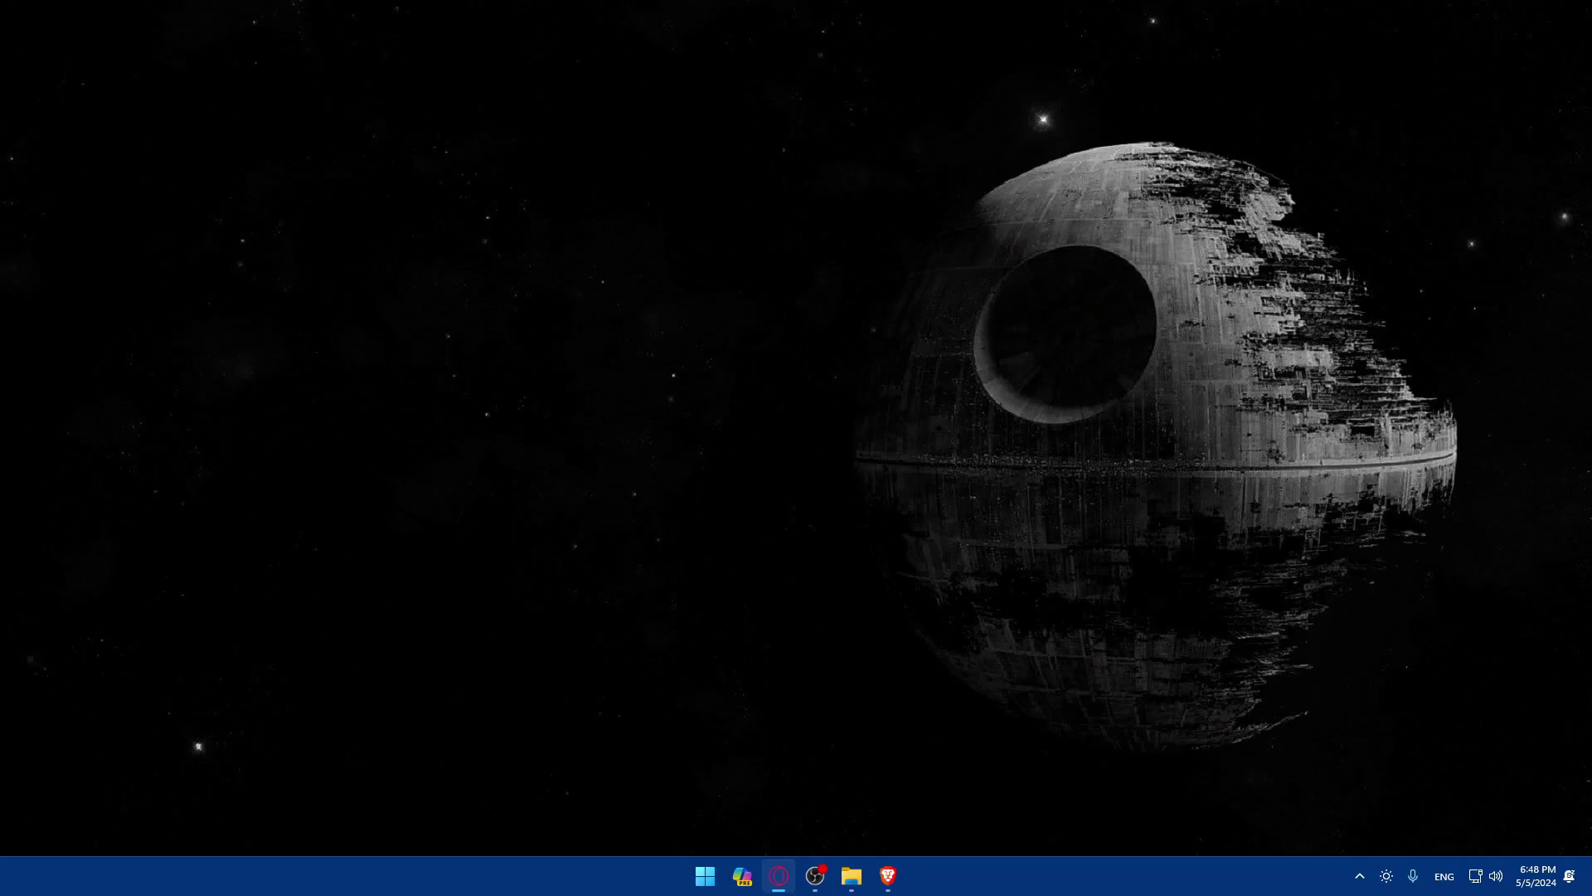
Bring up the desktop and launch Brave to a blank New Tab page
click(343, 381)
click(888, 875)
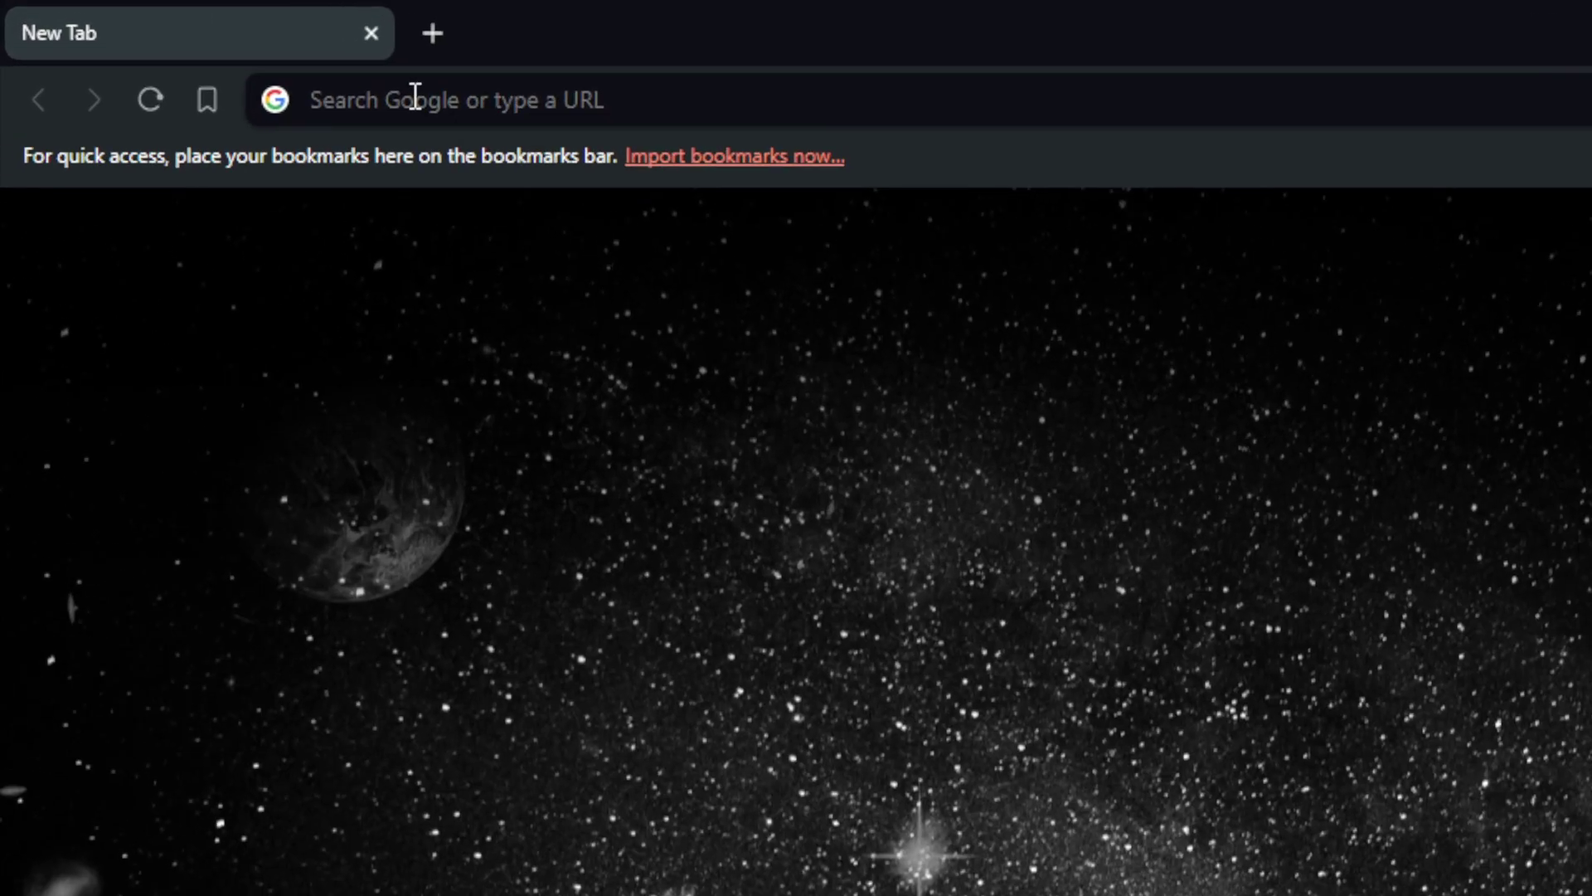
Load mailgun.com in the Brave address bar
click(207, 49)
text(ma9i)
key(BackSpace)
key(BackSpace)
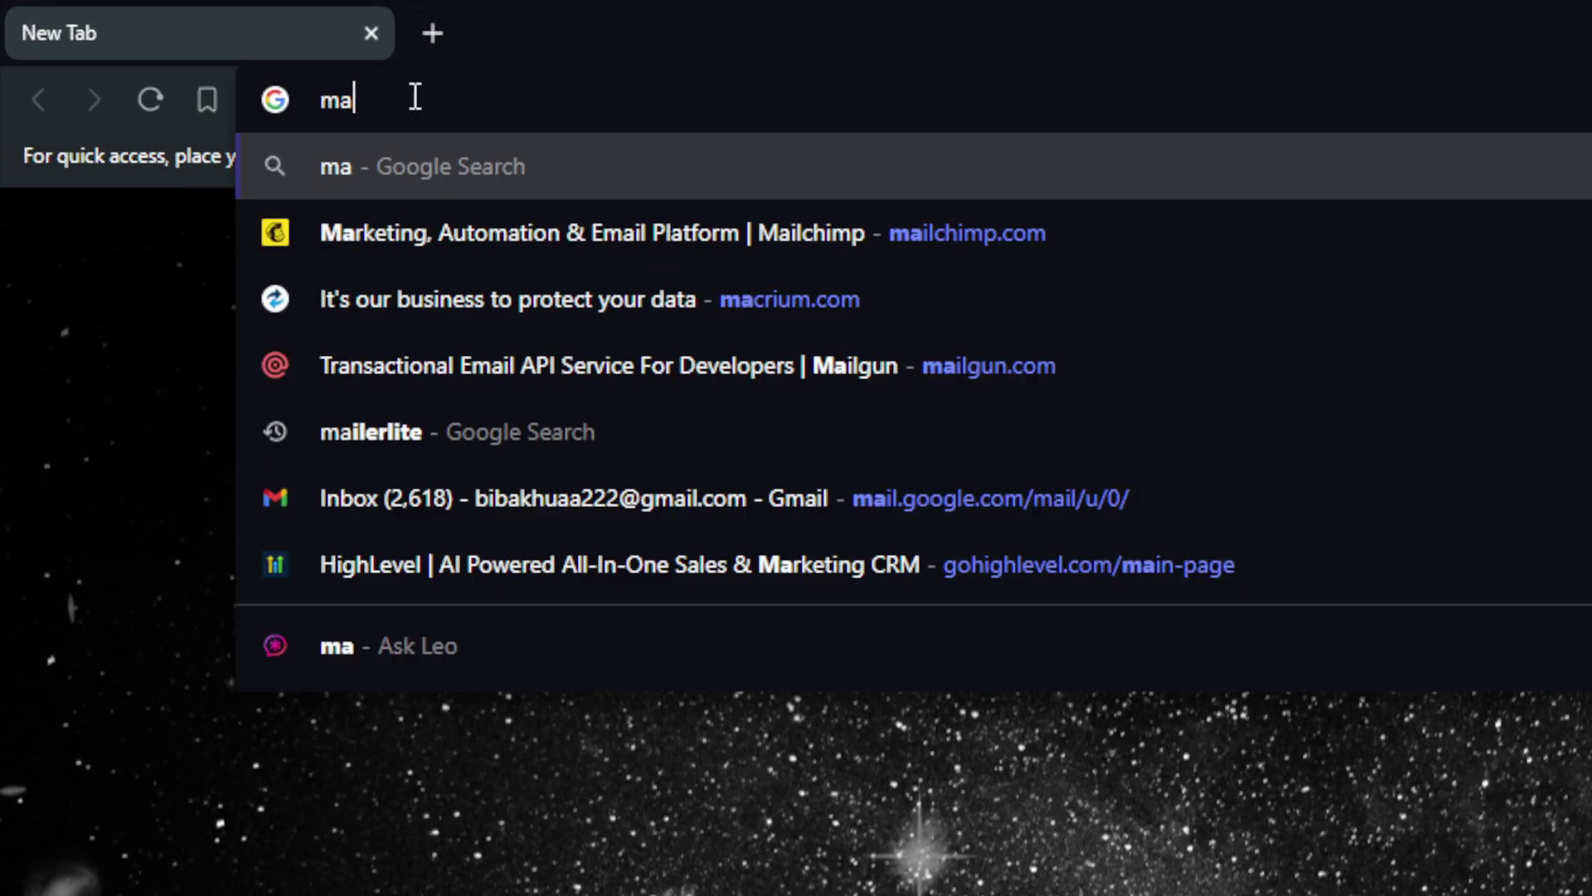
text(ilgun.com)
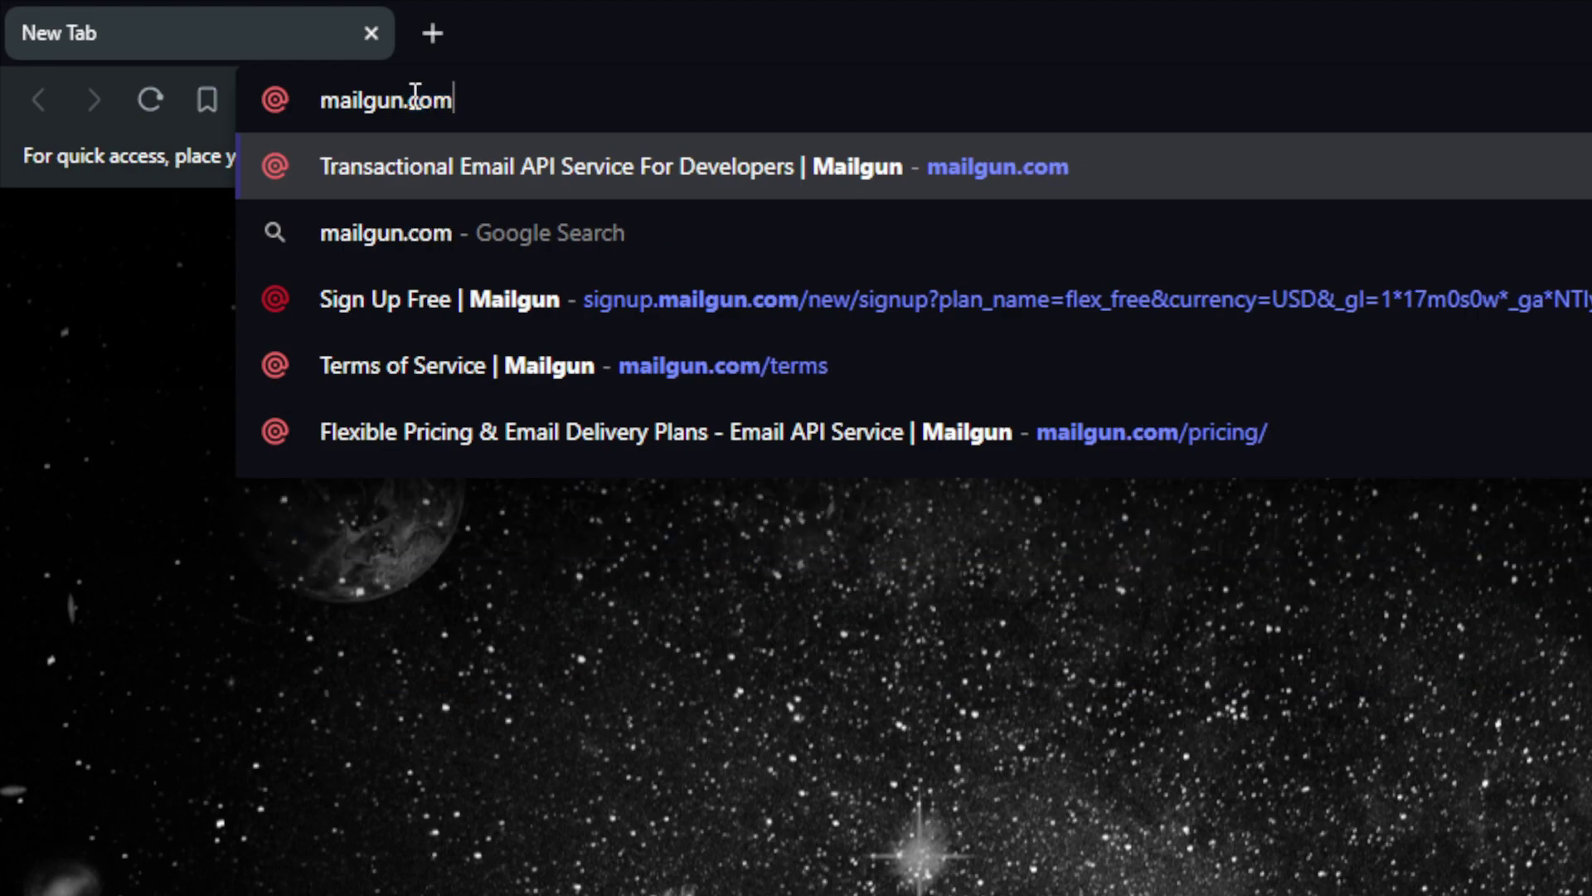
key(Return)
Open a second tab and load wordpress.com
key(ctrl+t)
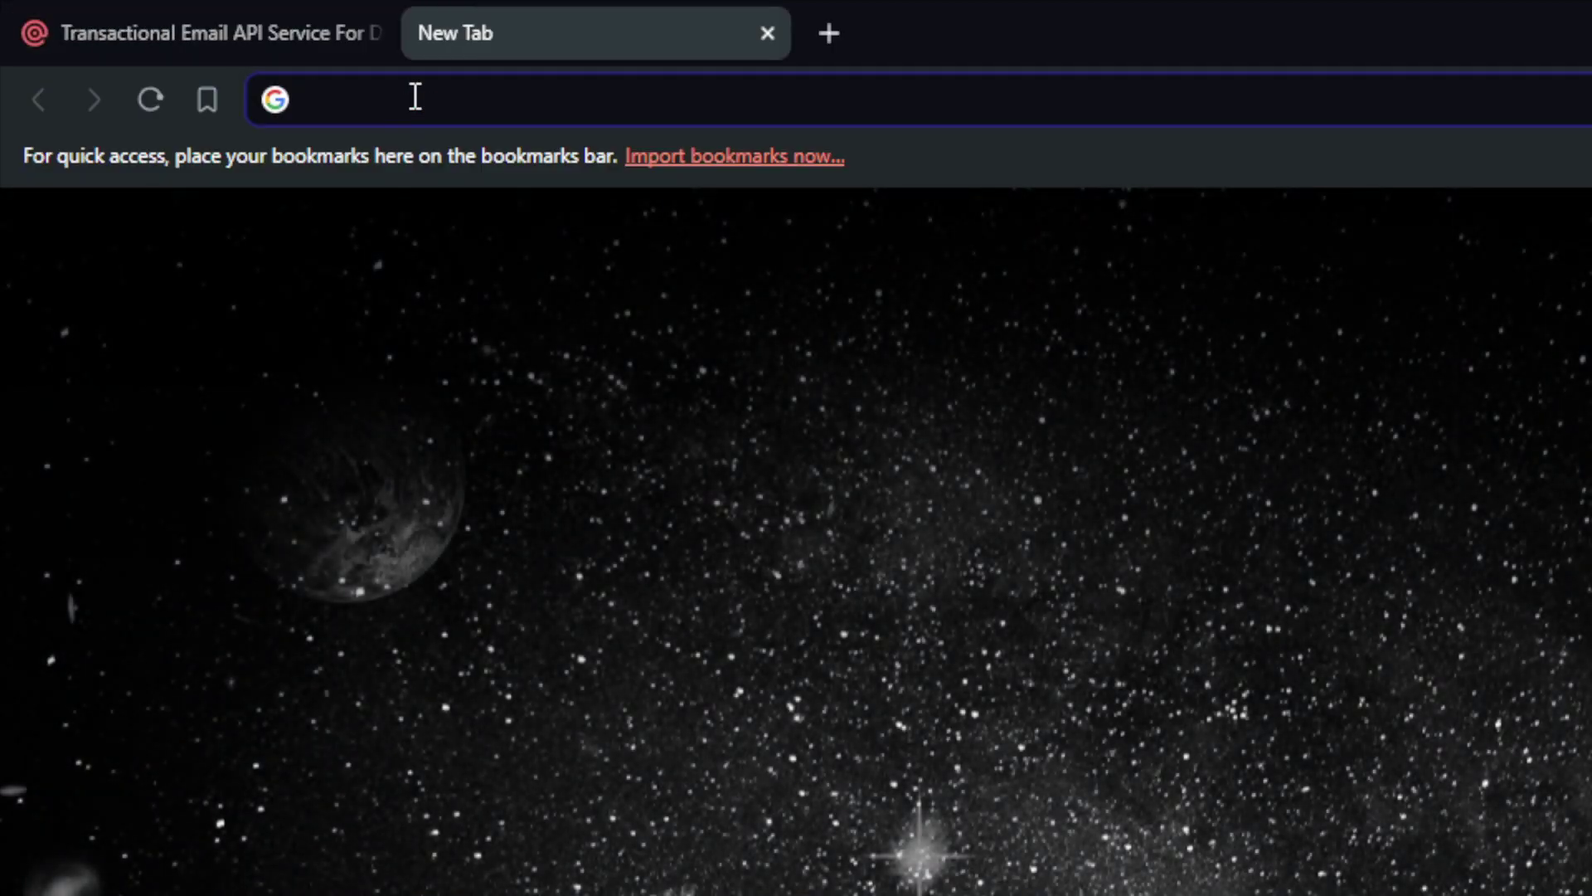
text(wordpres)
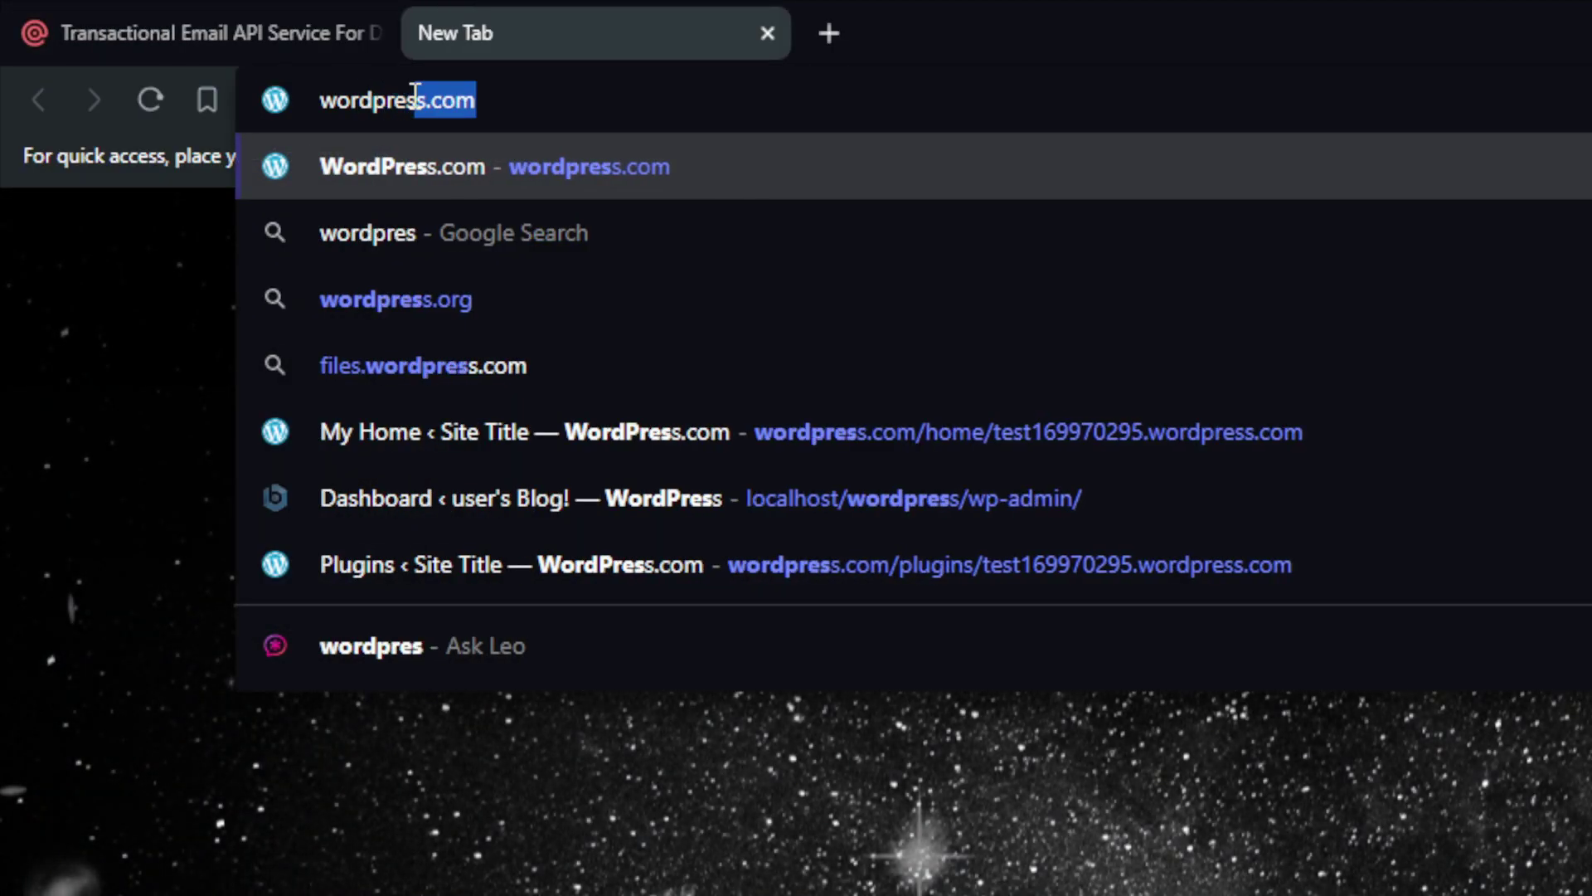
text(s.)
key(Return)
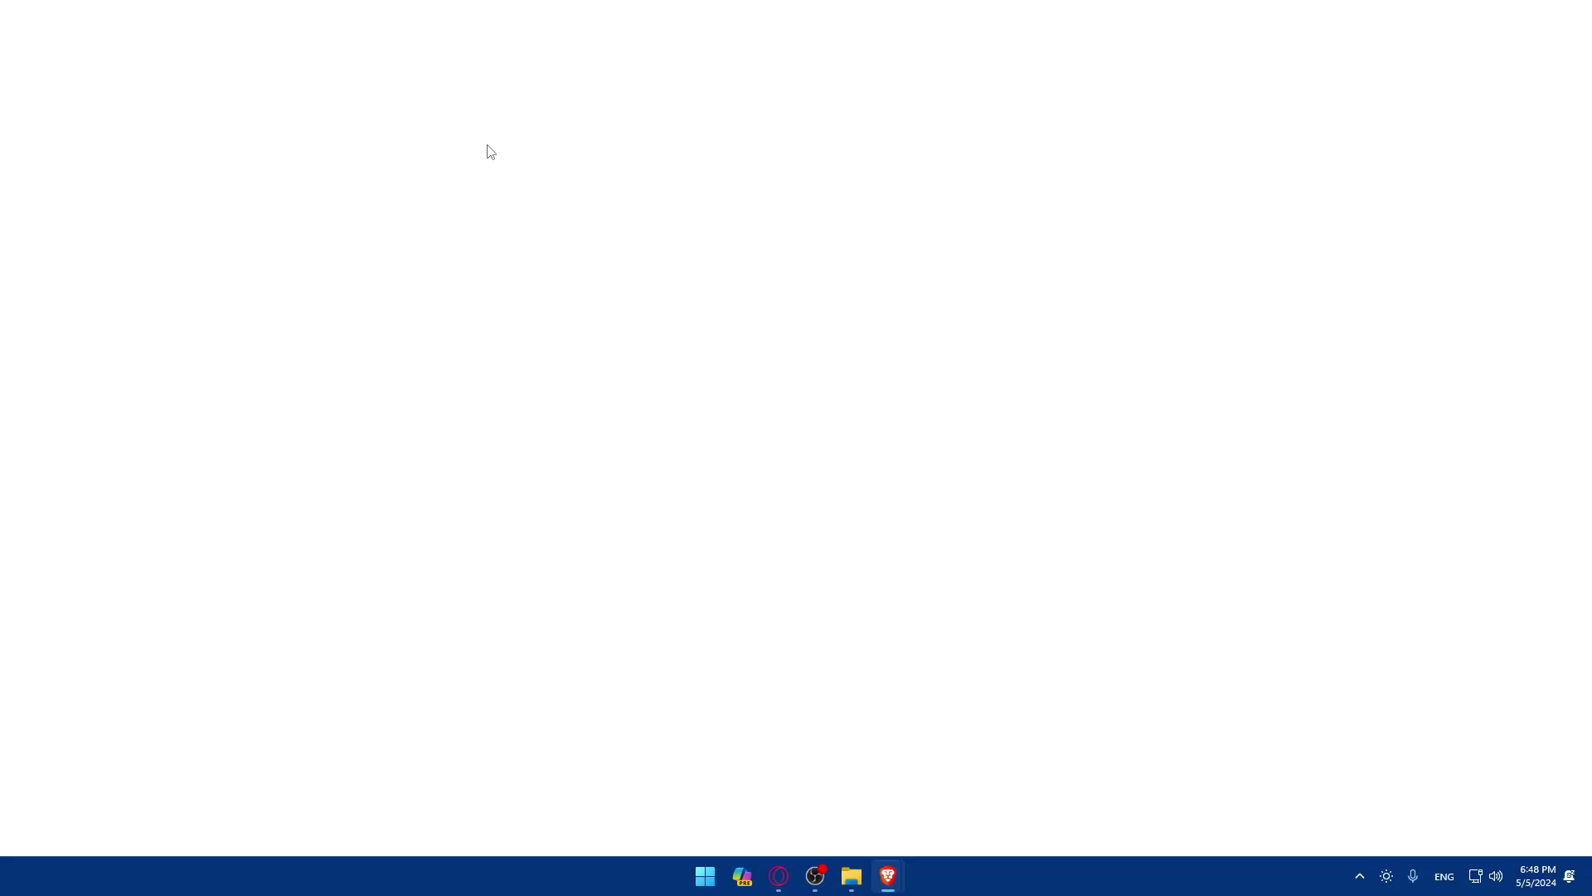
Reload wordpress.com and dismiss the Studio promotion
text(w)
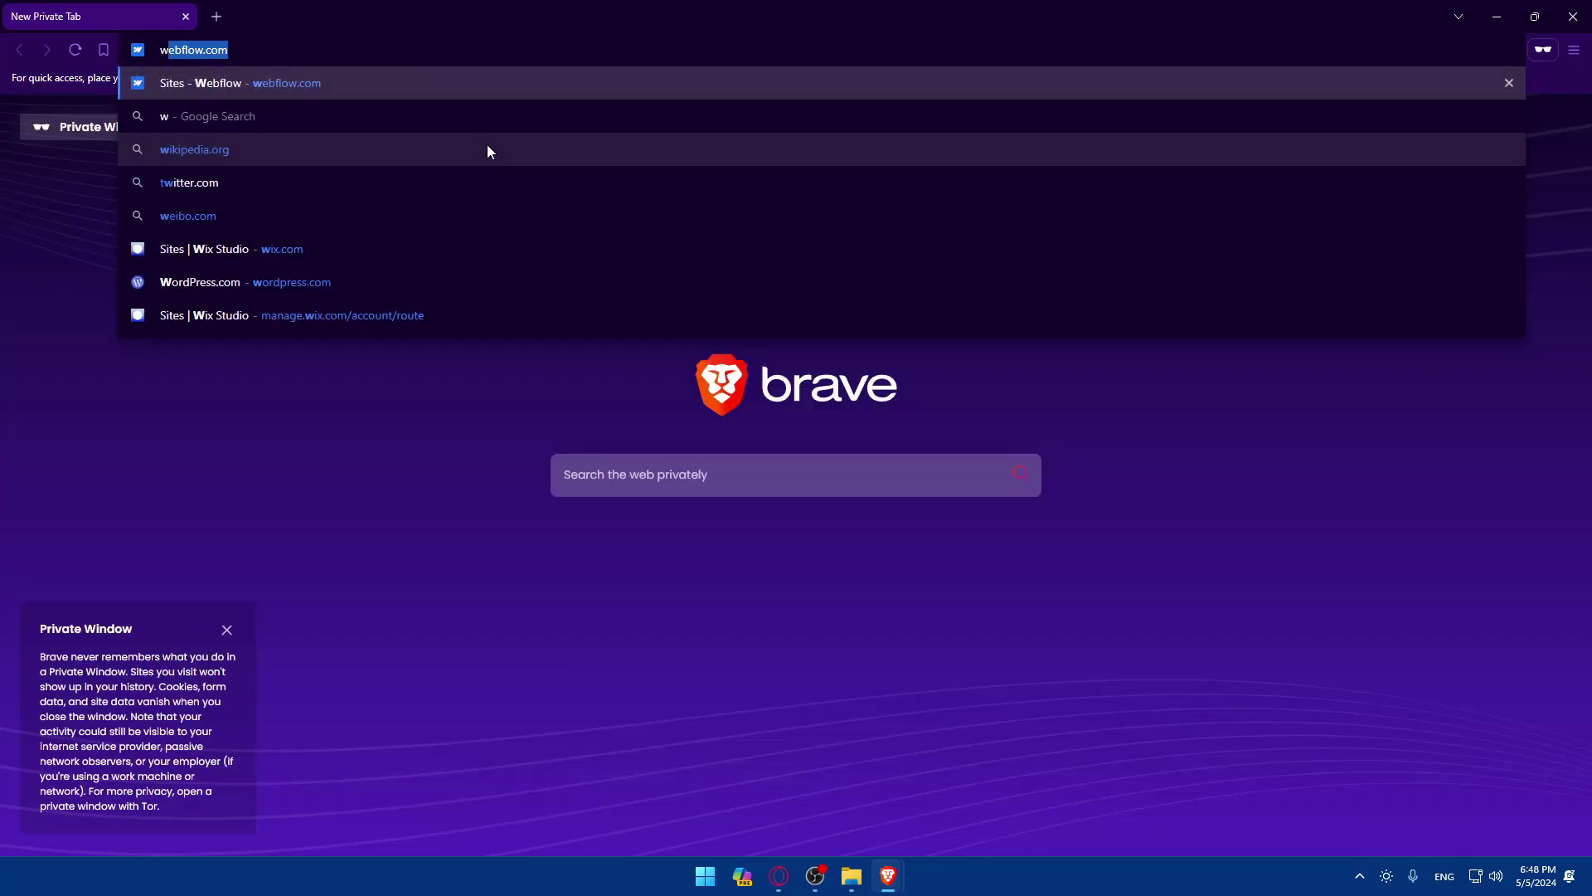
text(or)
key(Return)
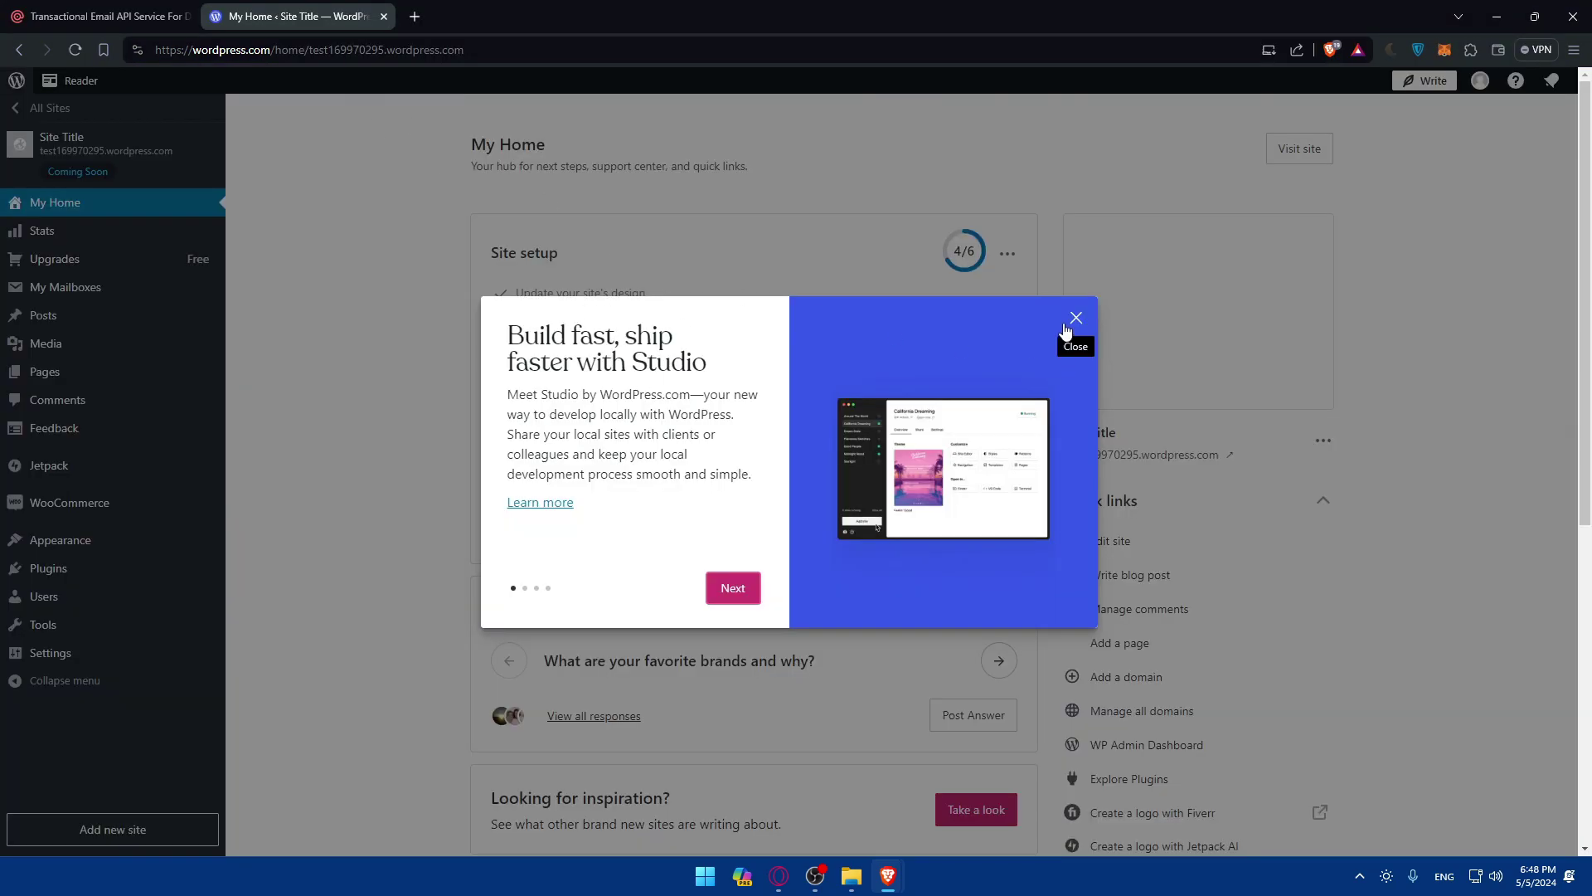
click(1074, 318)
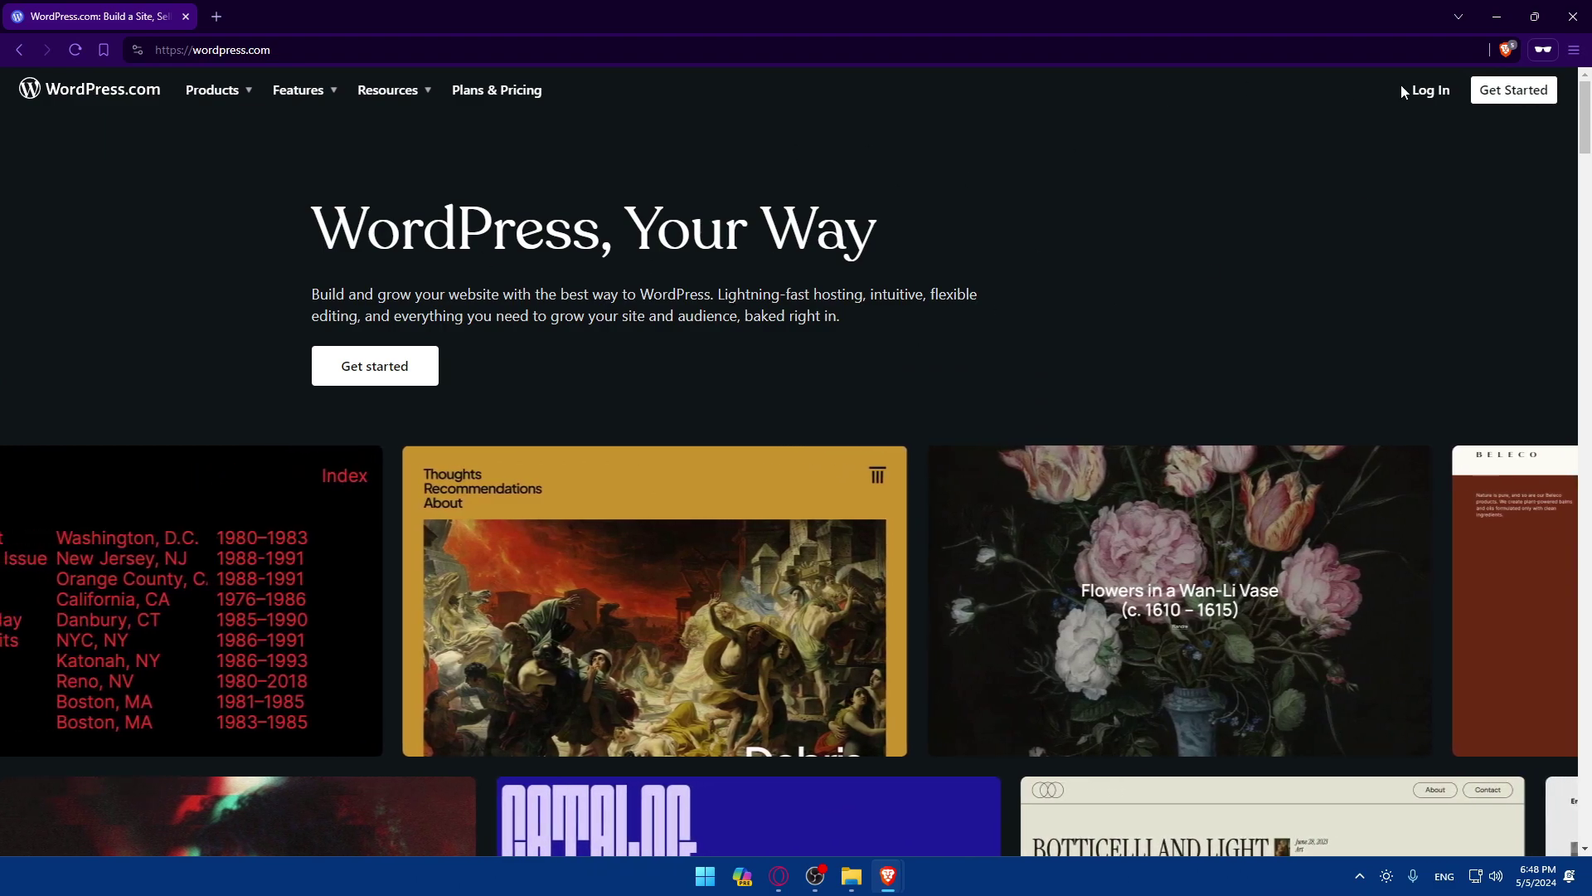
Look over the WordPress.com login and account creation pages, then return to the Mailgun tab
click(1430, 103)
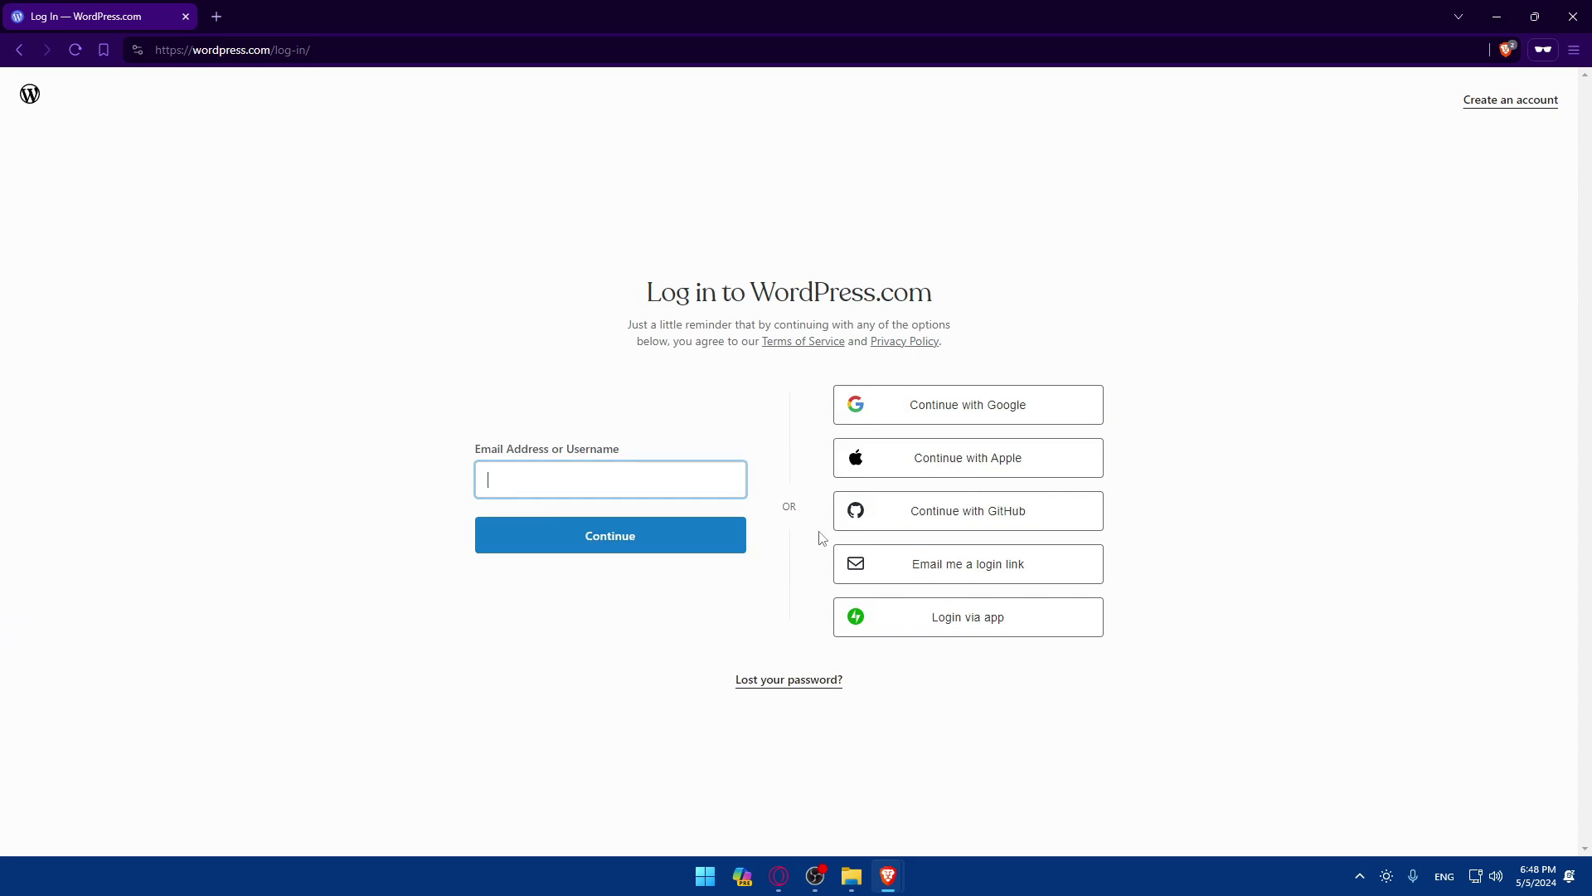
click(1534, 106)
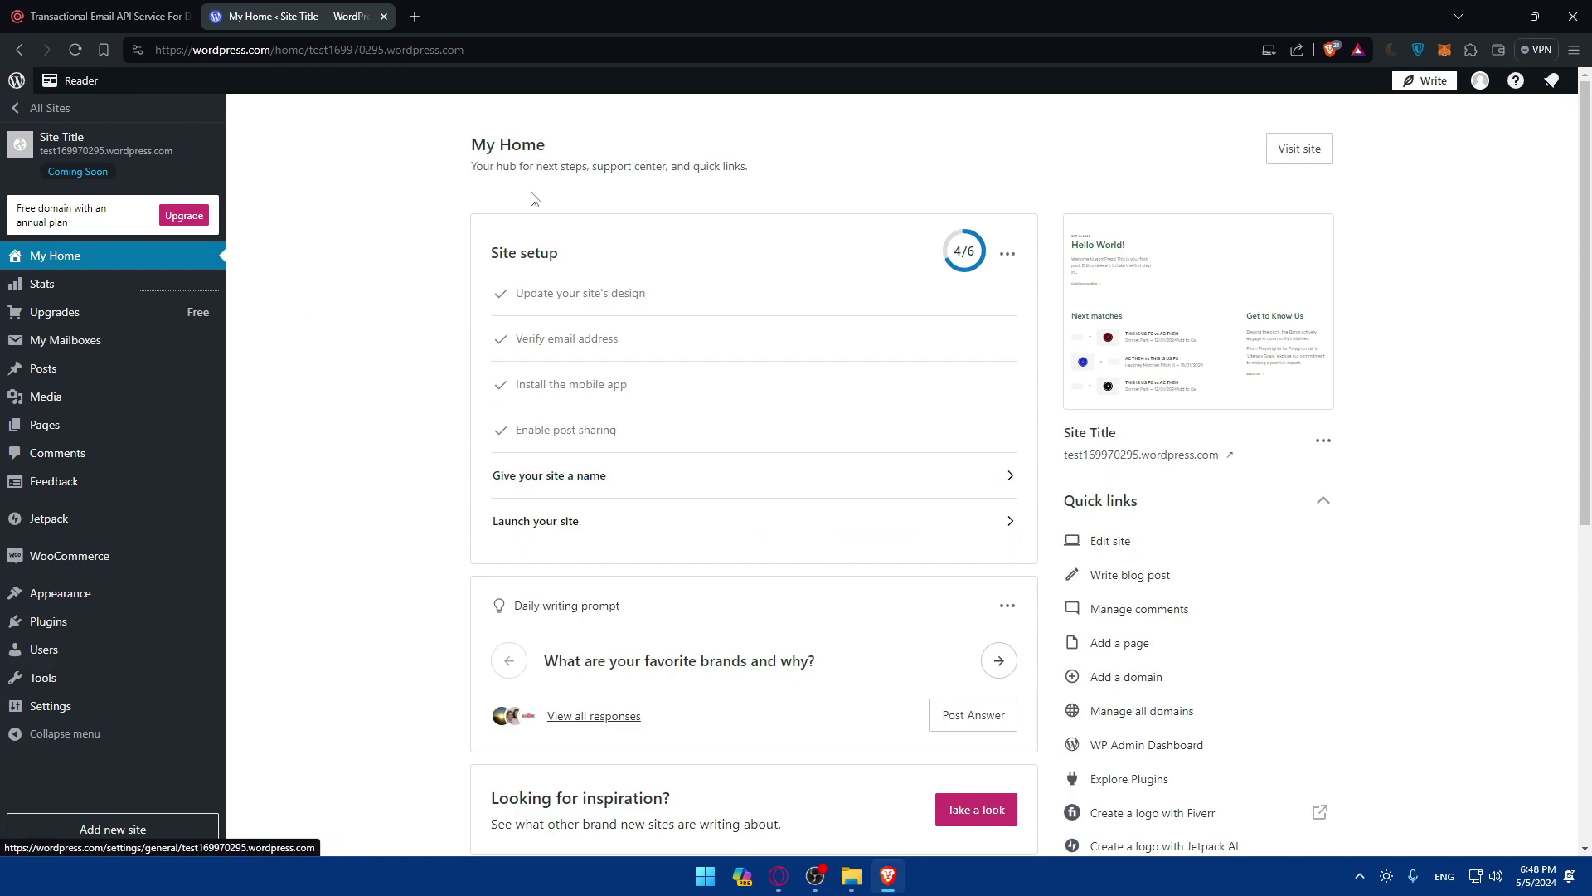
click(166, 16)
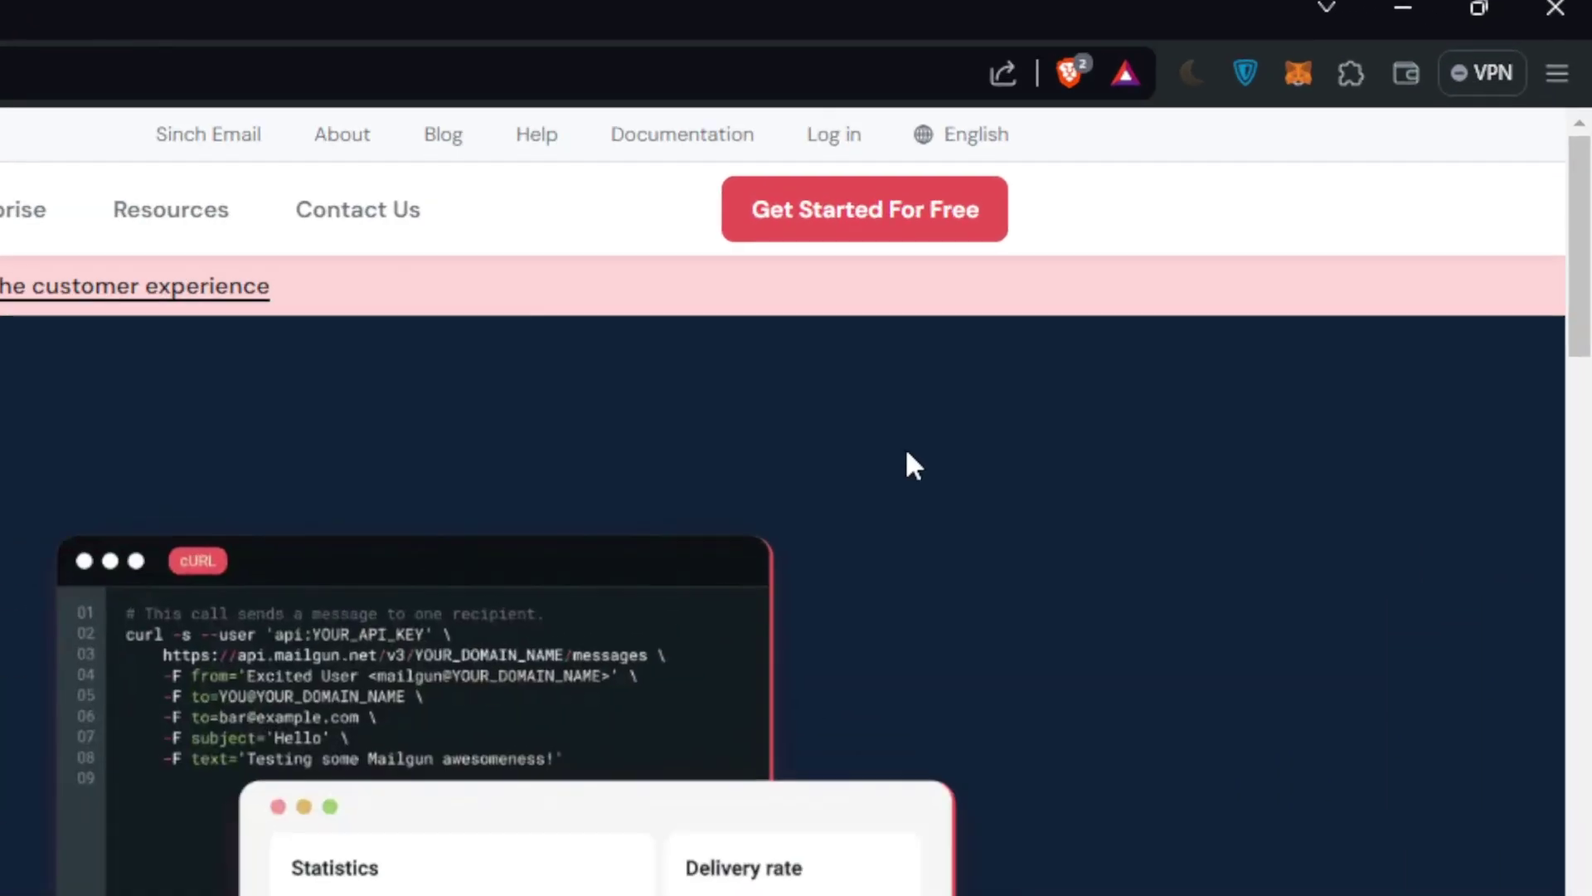
Open Mailgun's login page, then go back to the homepage
click(819, 166)
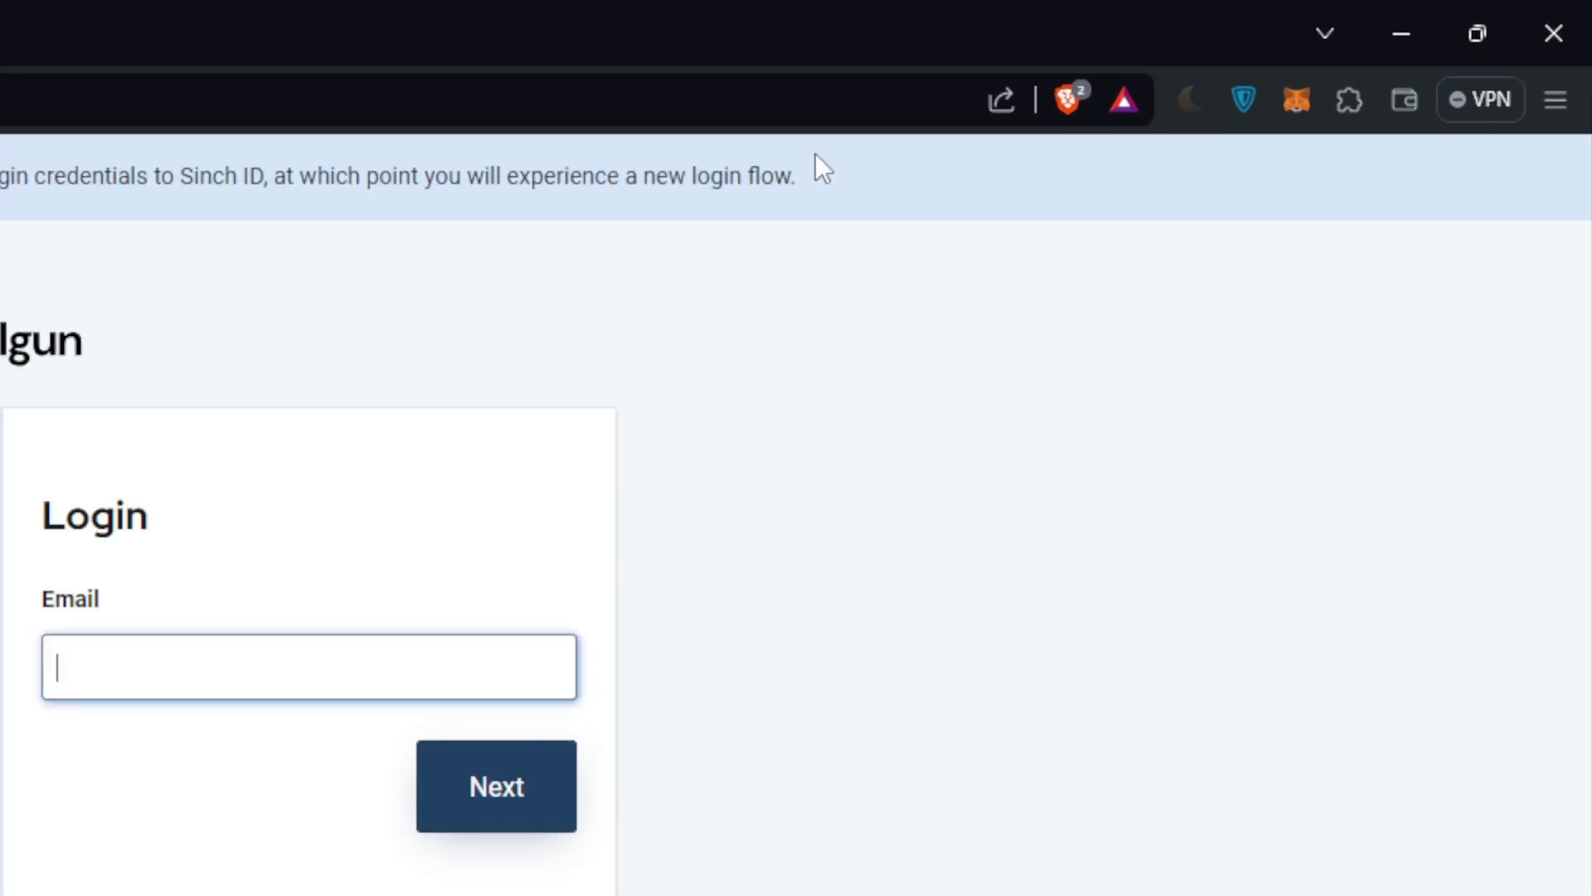
text(*)
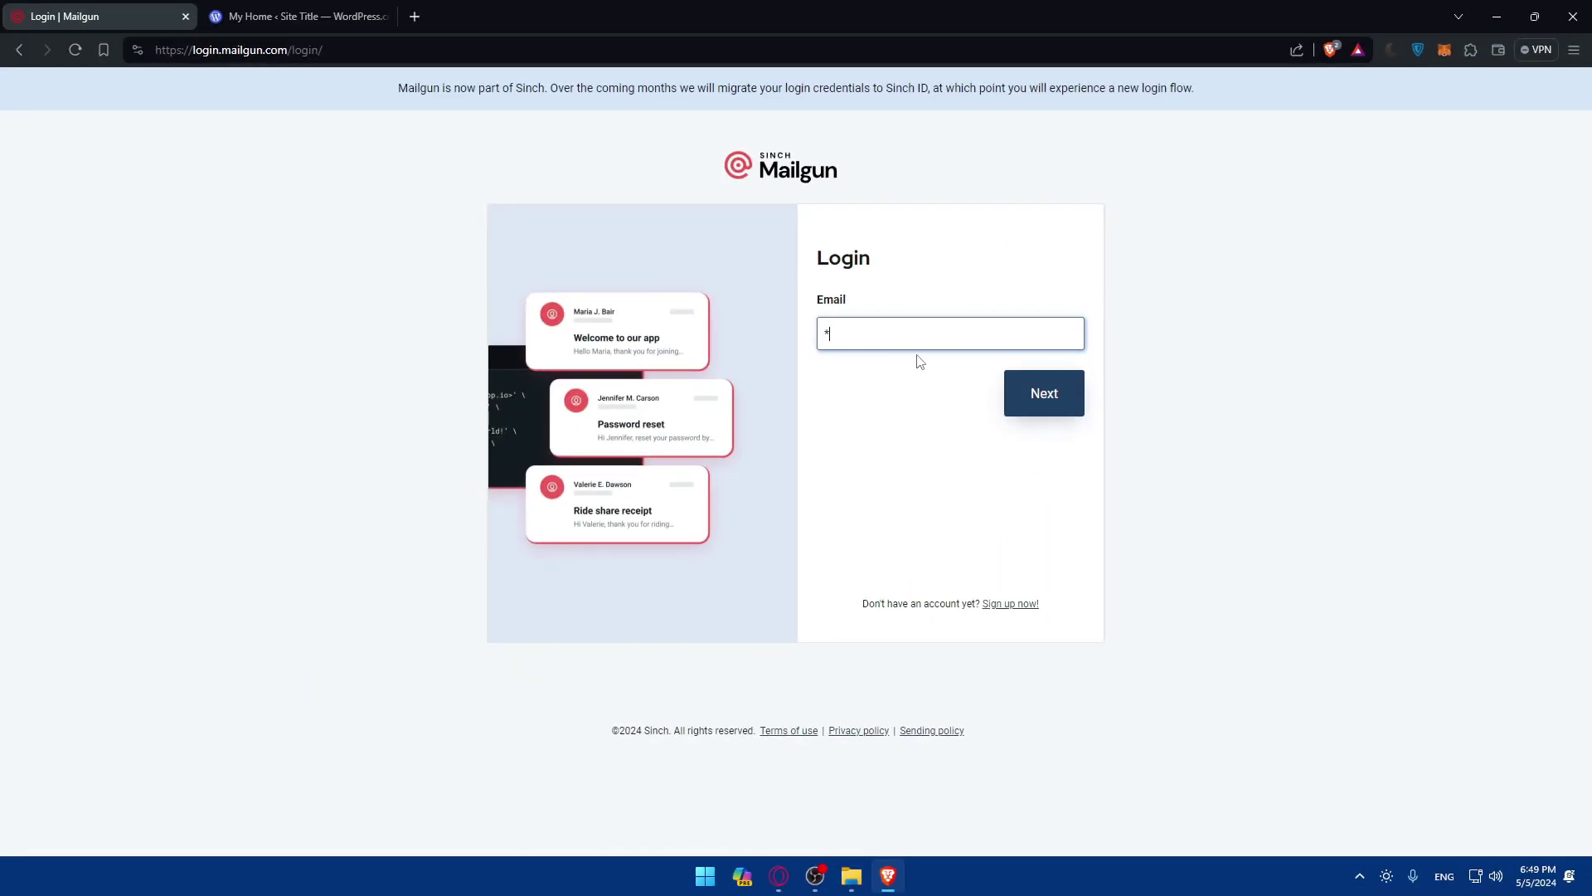
key(alt+Left)
Start the free Mailgun sign-up and scroll through the form
click(1214, 126)
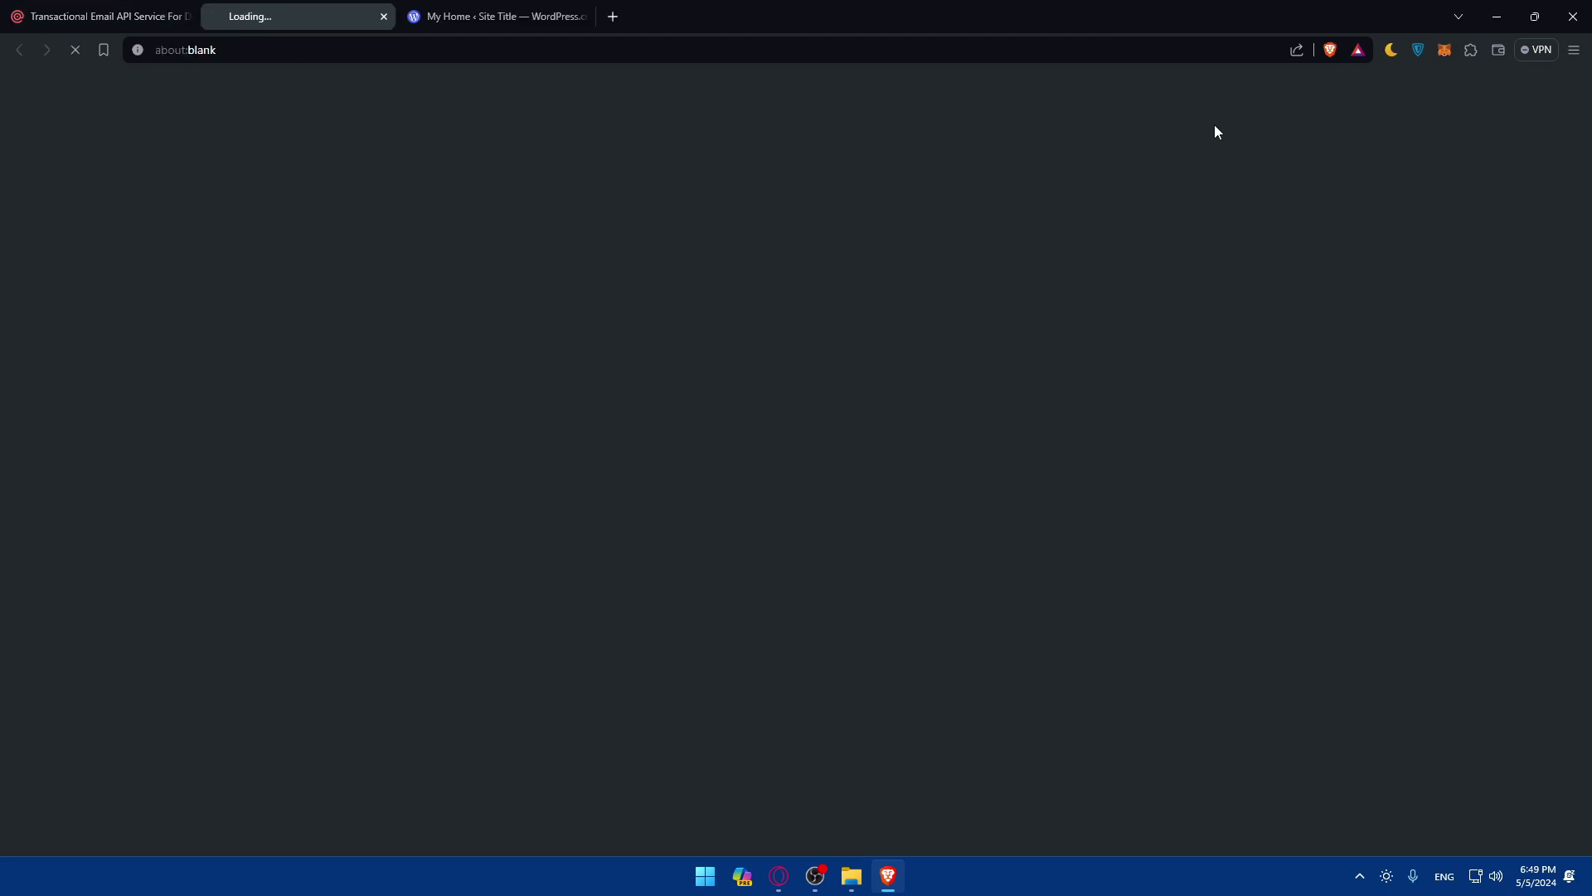
scroll(674, 375, down, 5)
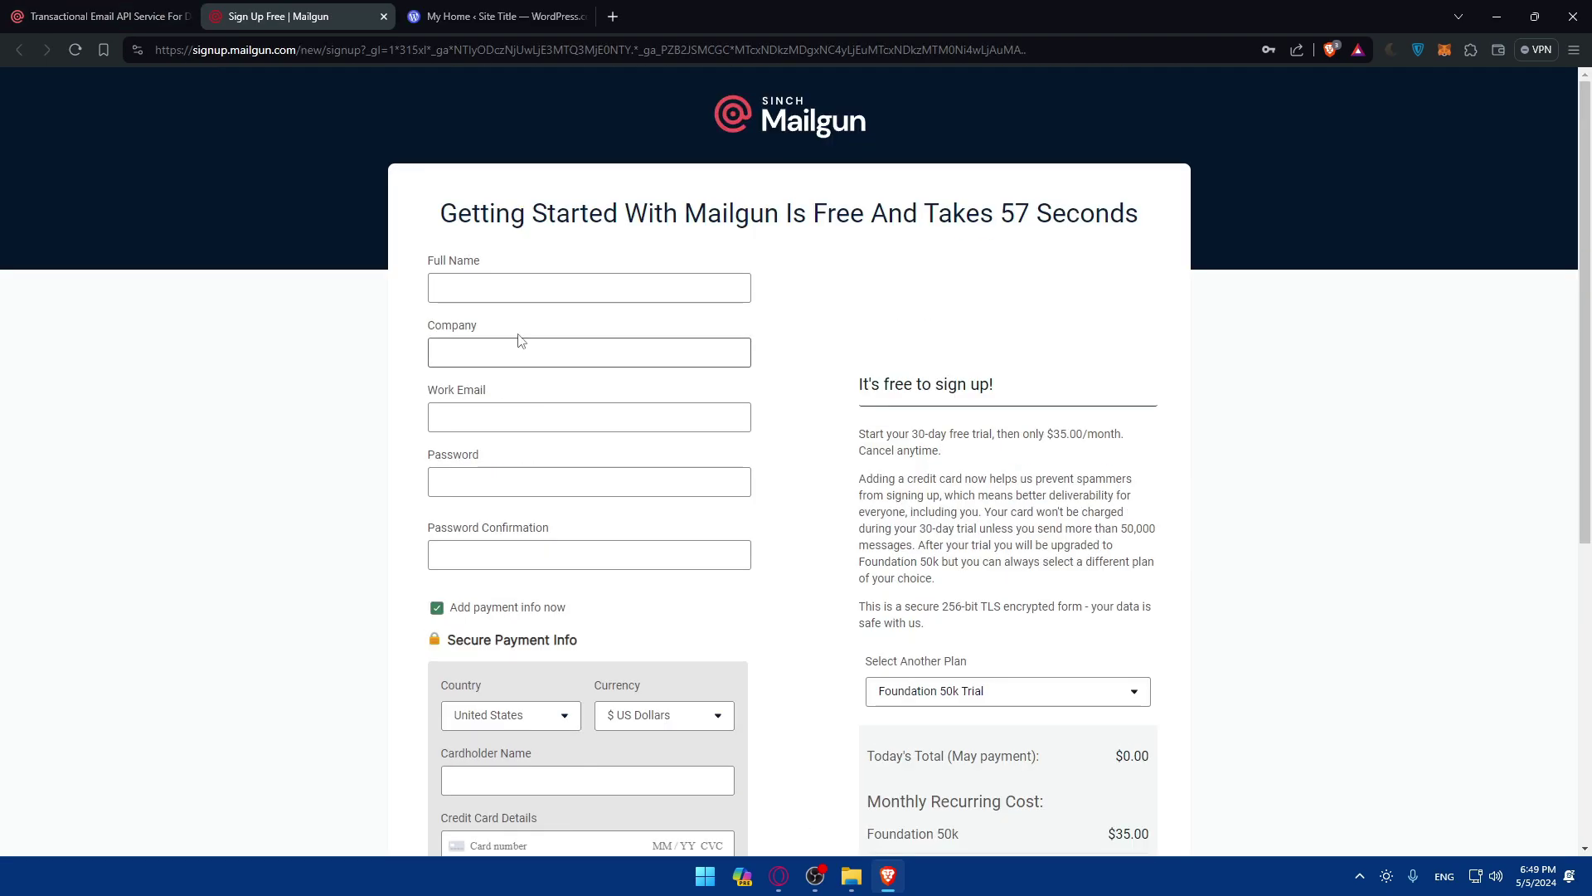
scroll(522, 345, down, 6)
scroll(507, 374, up, 2)
scroll(508, 395, down, 2)
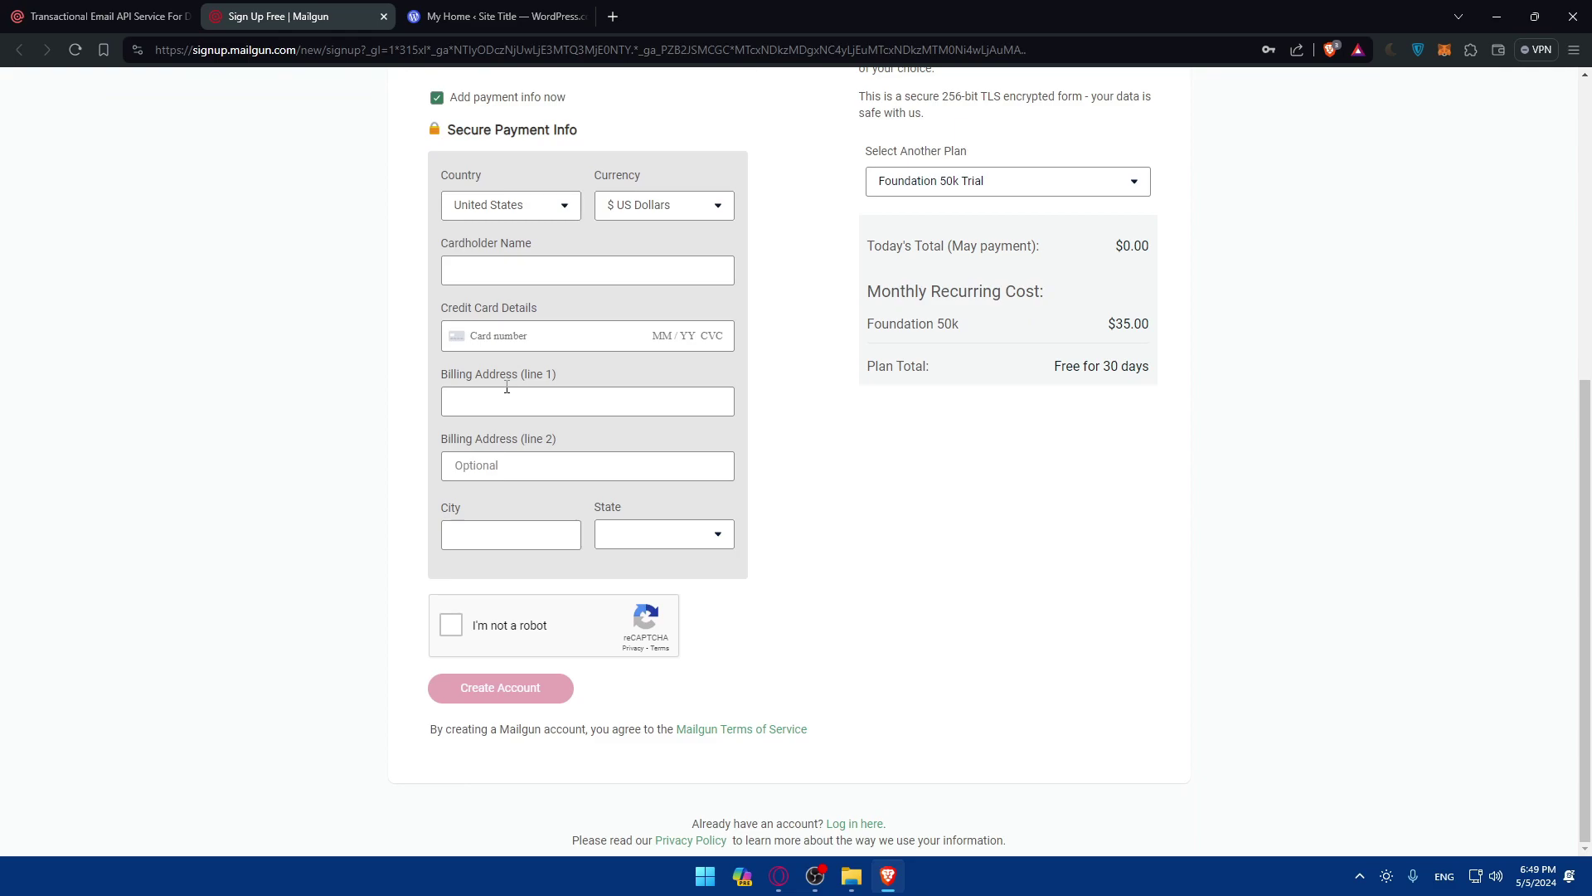
scroll(572, 431, up, 3)
scroll(445, 421, down, 3)
scroll(472, 455, up, 5)
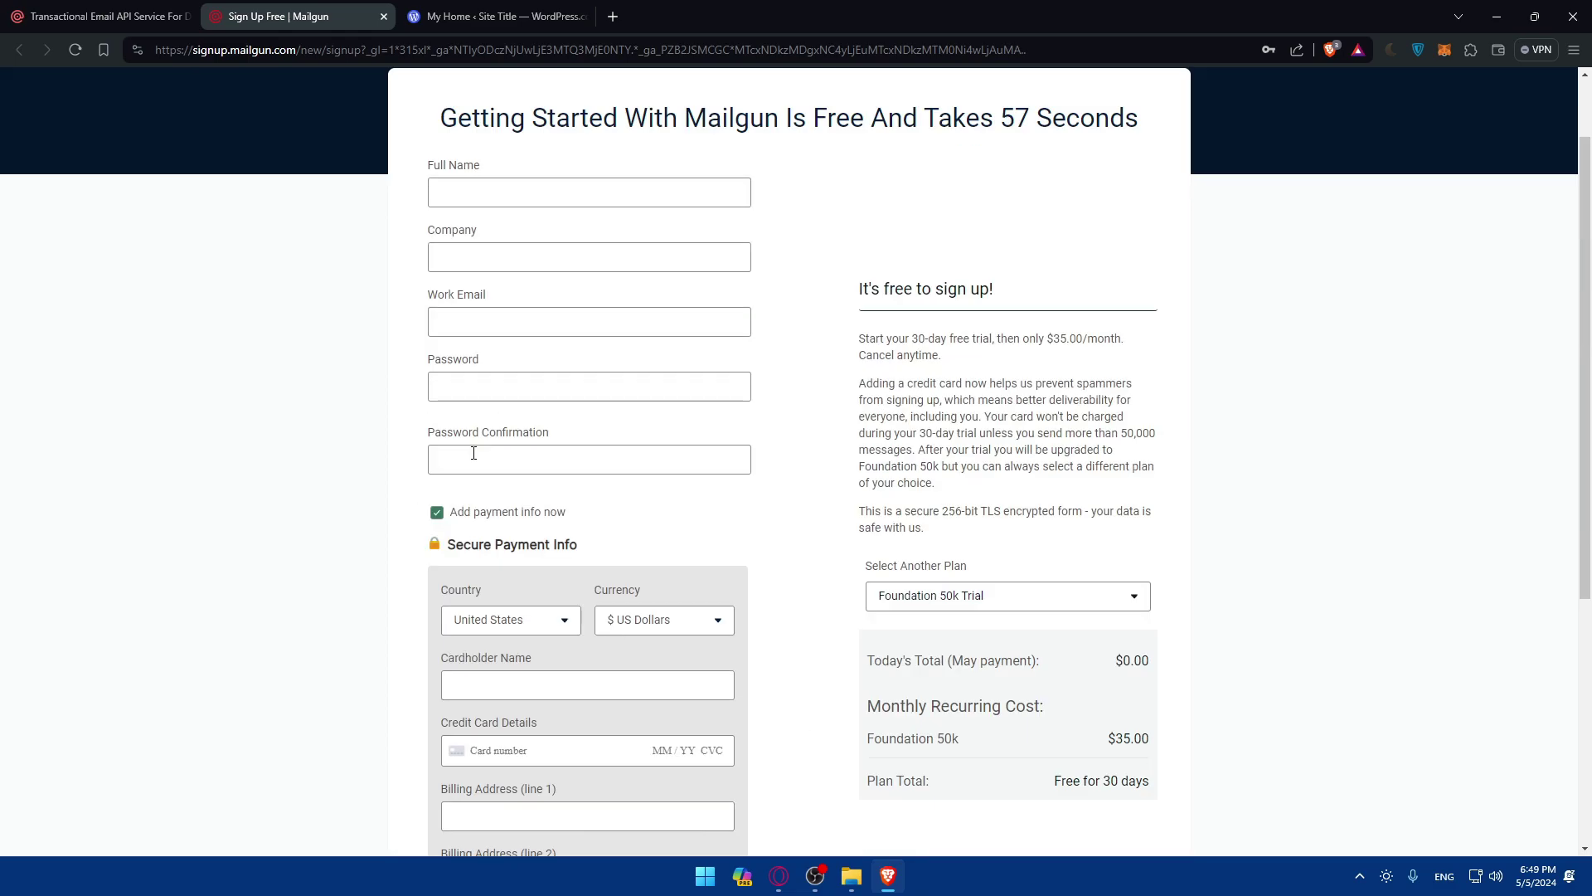
scroll(497, 531, down, 3)
scroll(519, 611, up, 2)
scroll(514, 606, up, 3)
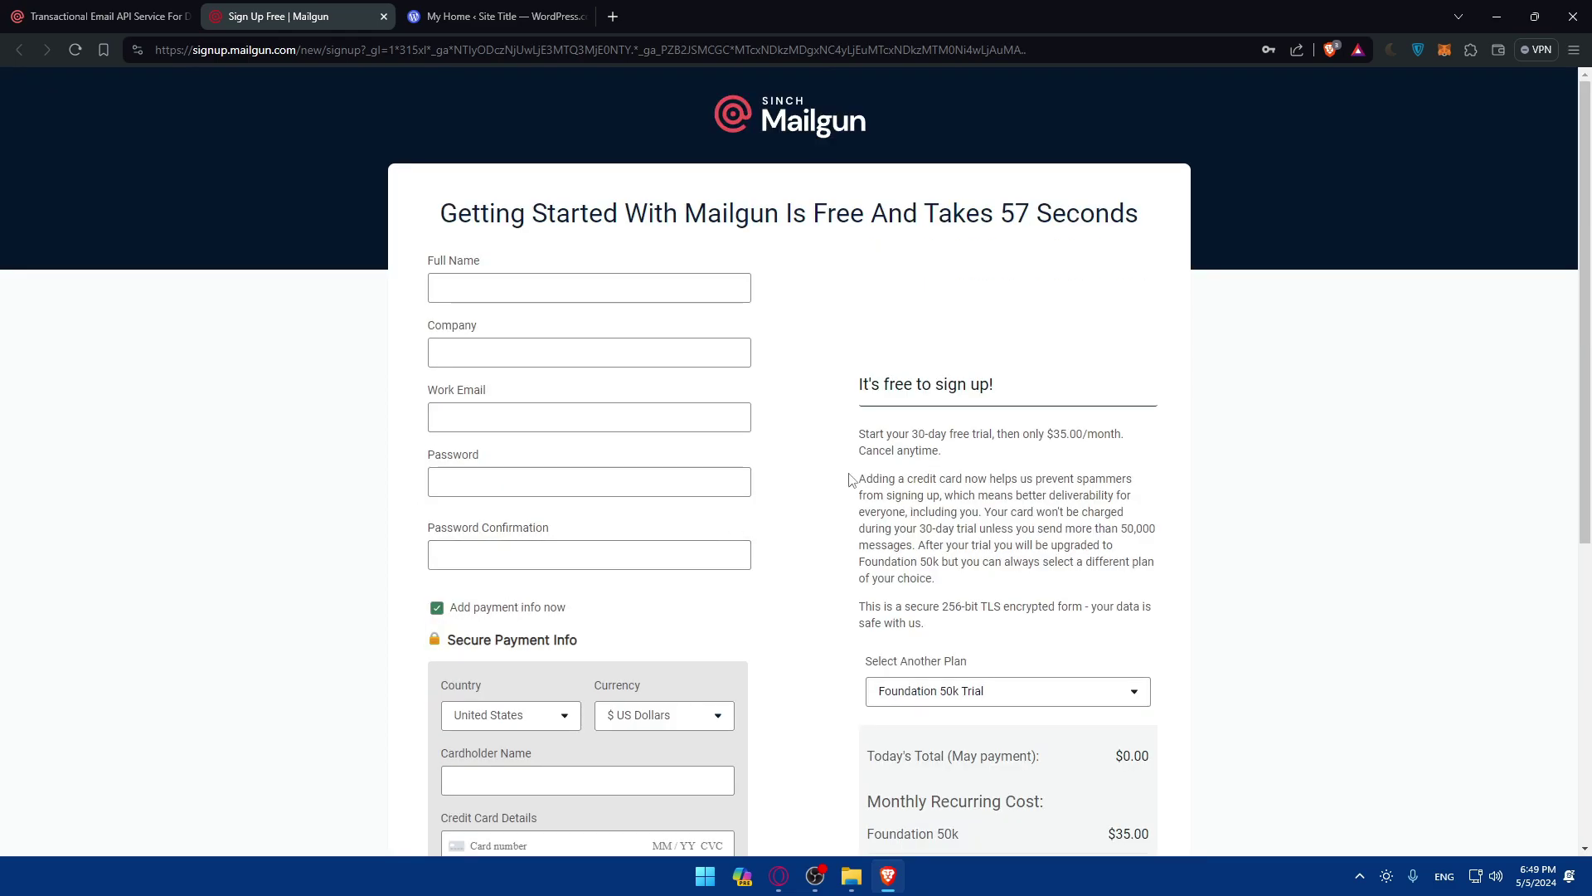
scroll(913, 391, down, 2)
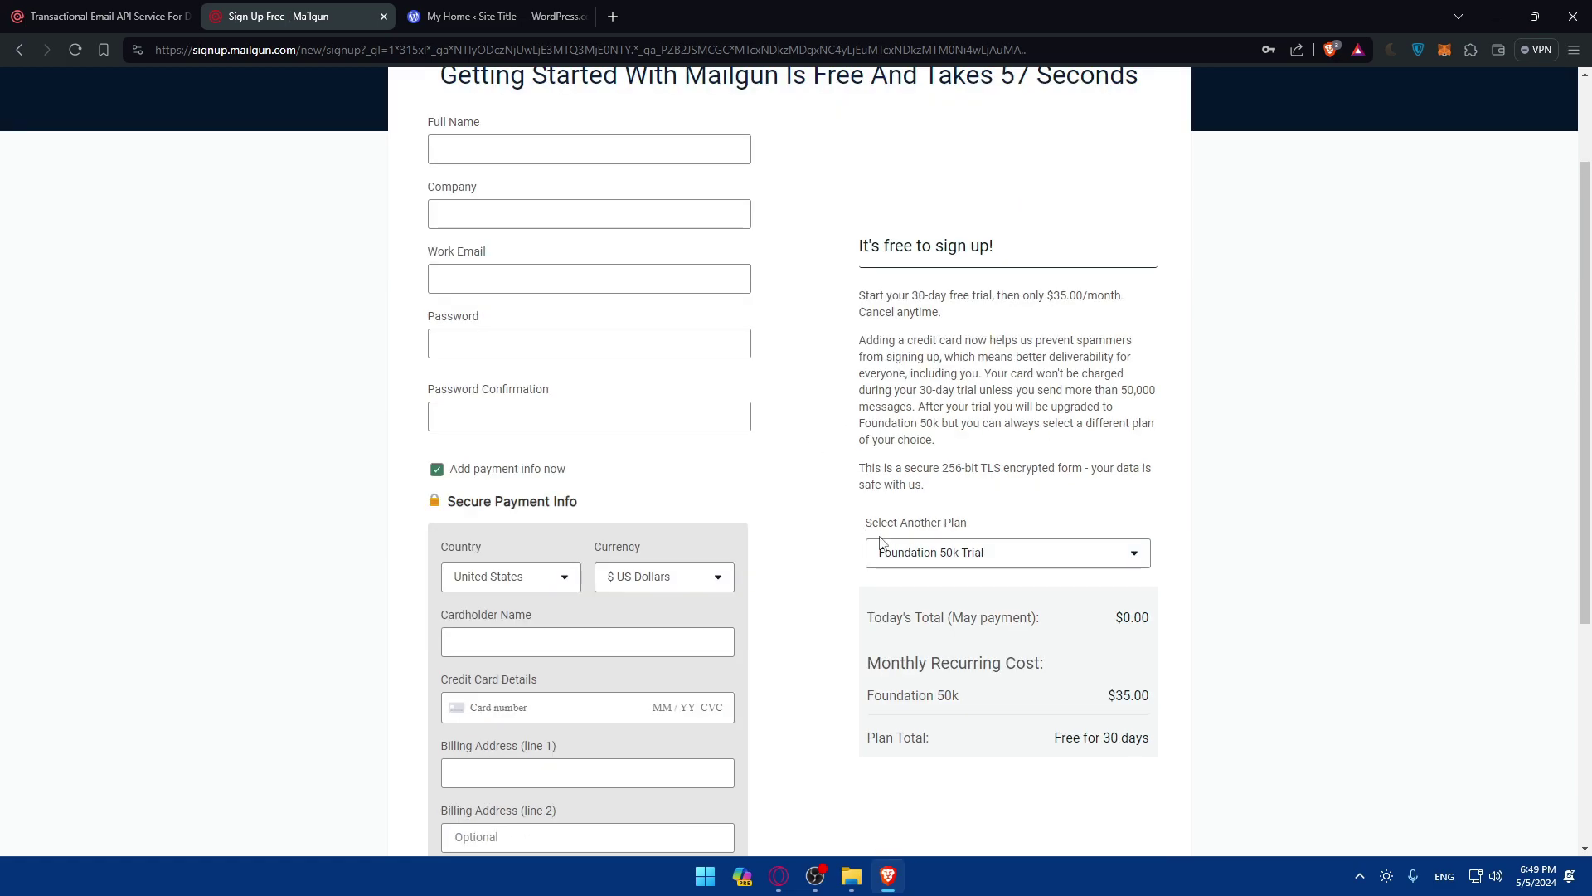
Review the trial plan list, keep Foundation 50k Trial, and click into the work email field
click(903, 553)
scroll(951, 701, down, 3)
scroll(952, 700, up, 3)
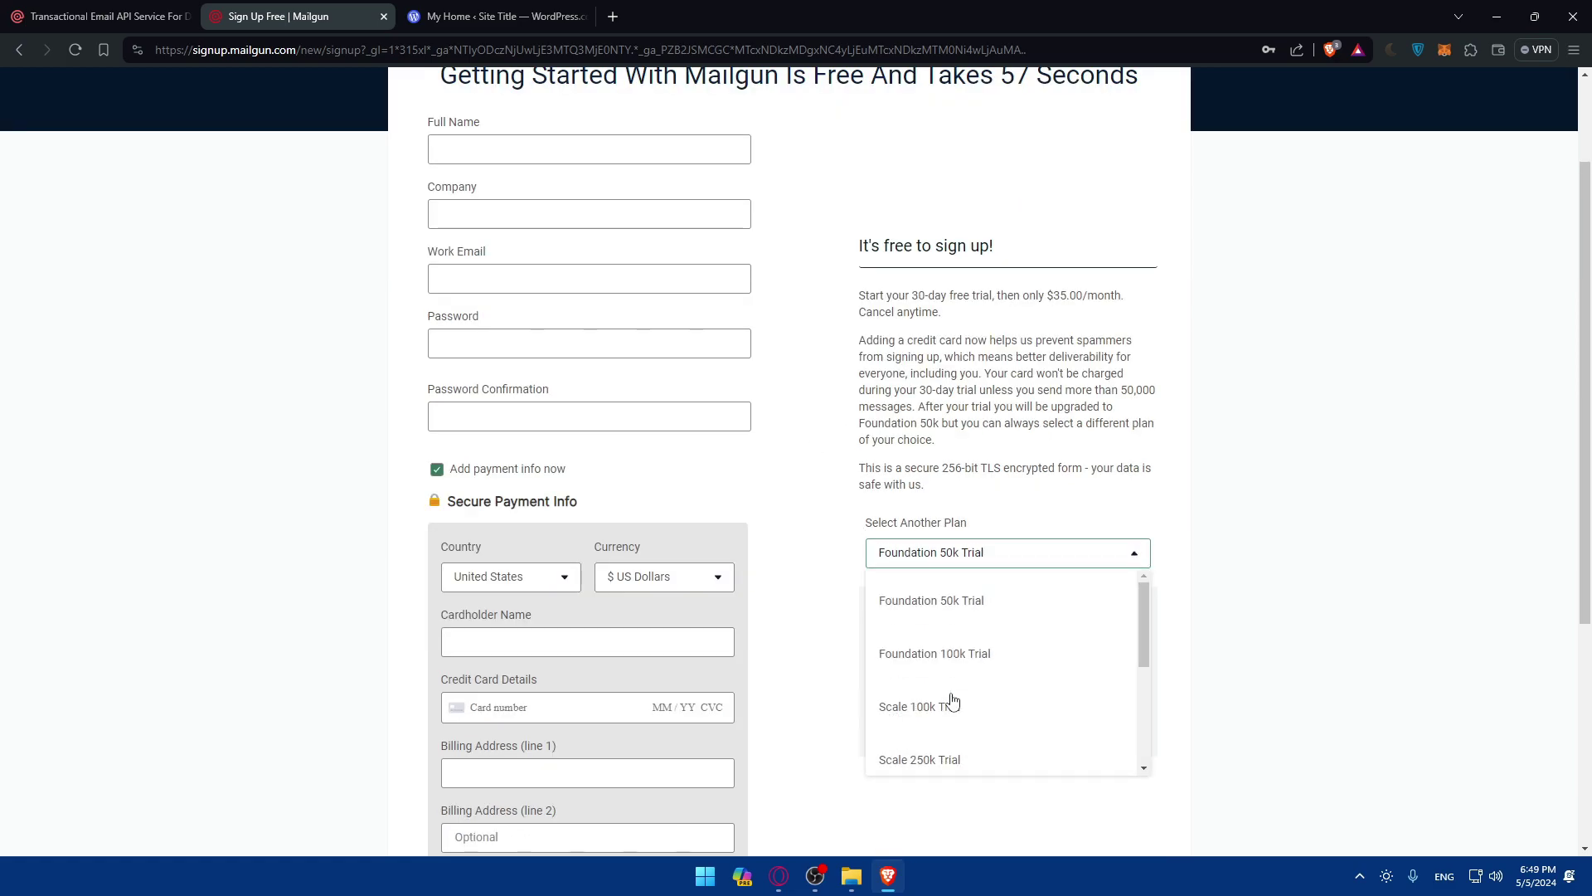
scroll(978, 636, down, 3)
scroll(977, 636, up, 3)
click(1173, 614)
scroll(659, 434, down, 5)
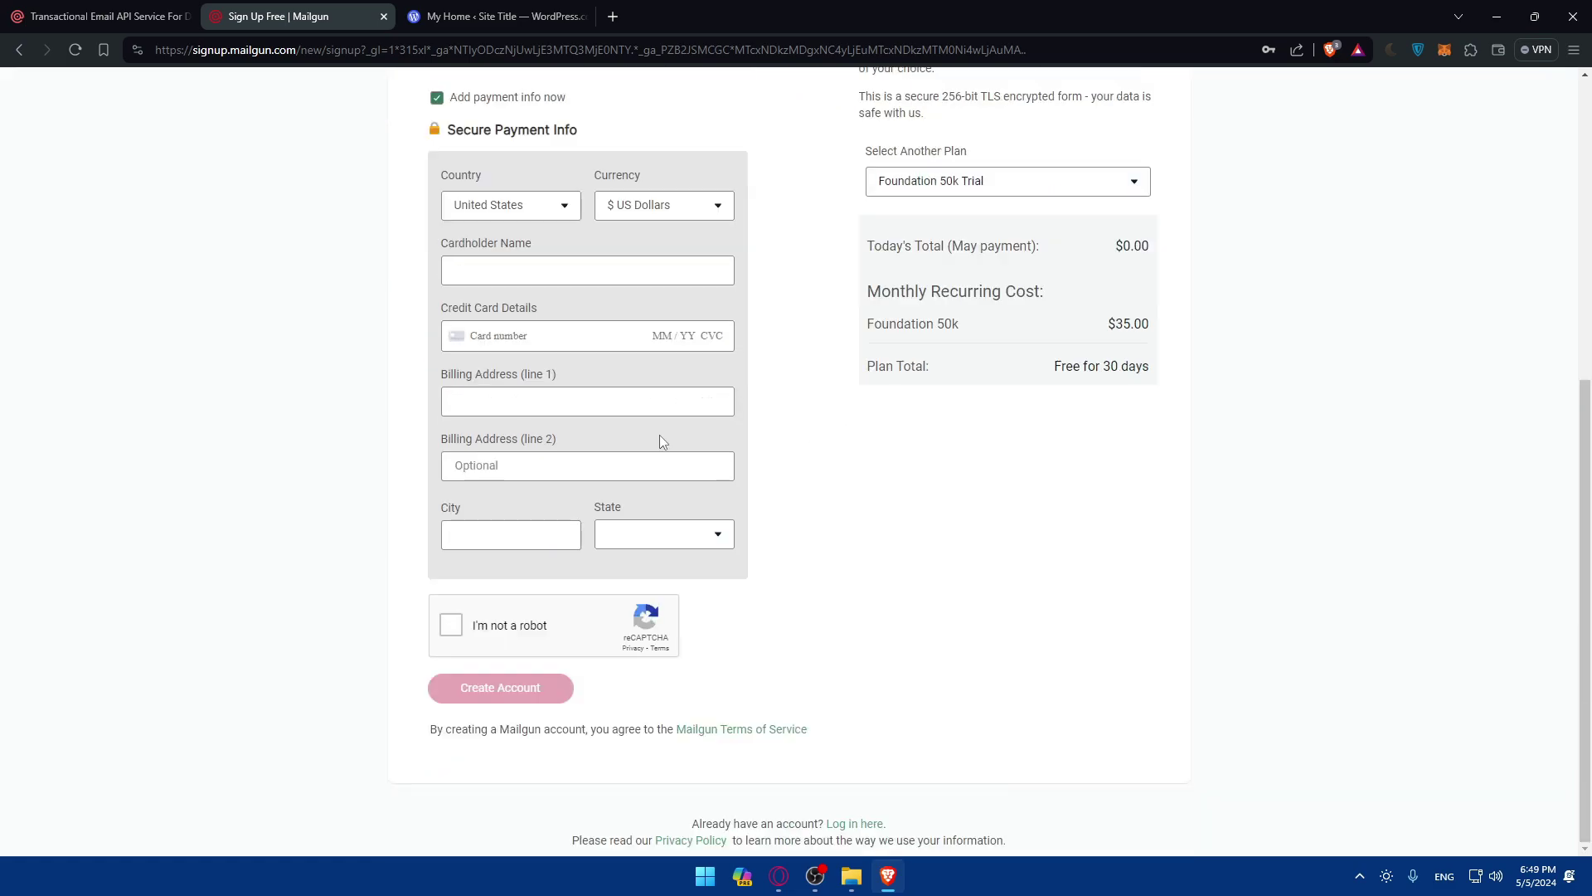
scroll(659, 435, up, 7)
click(660, 418)
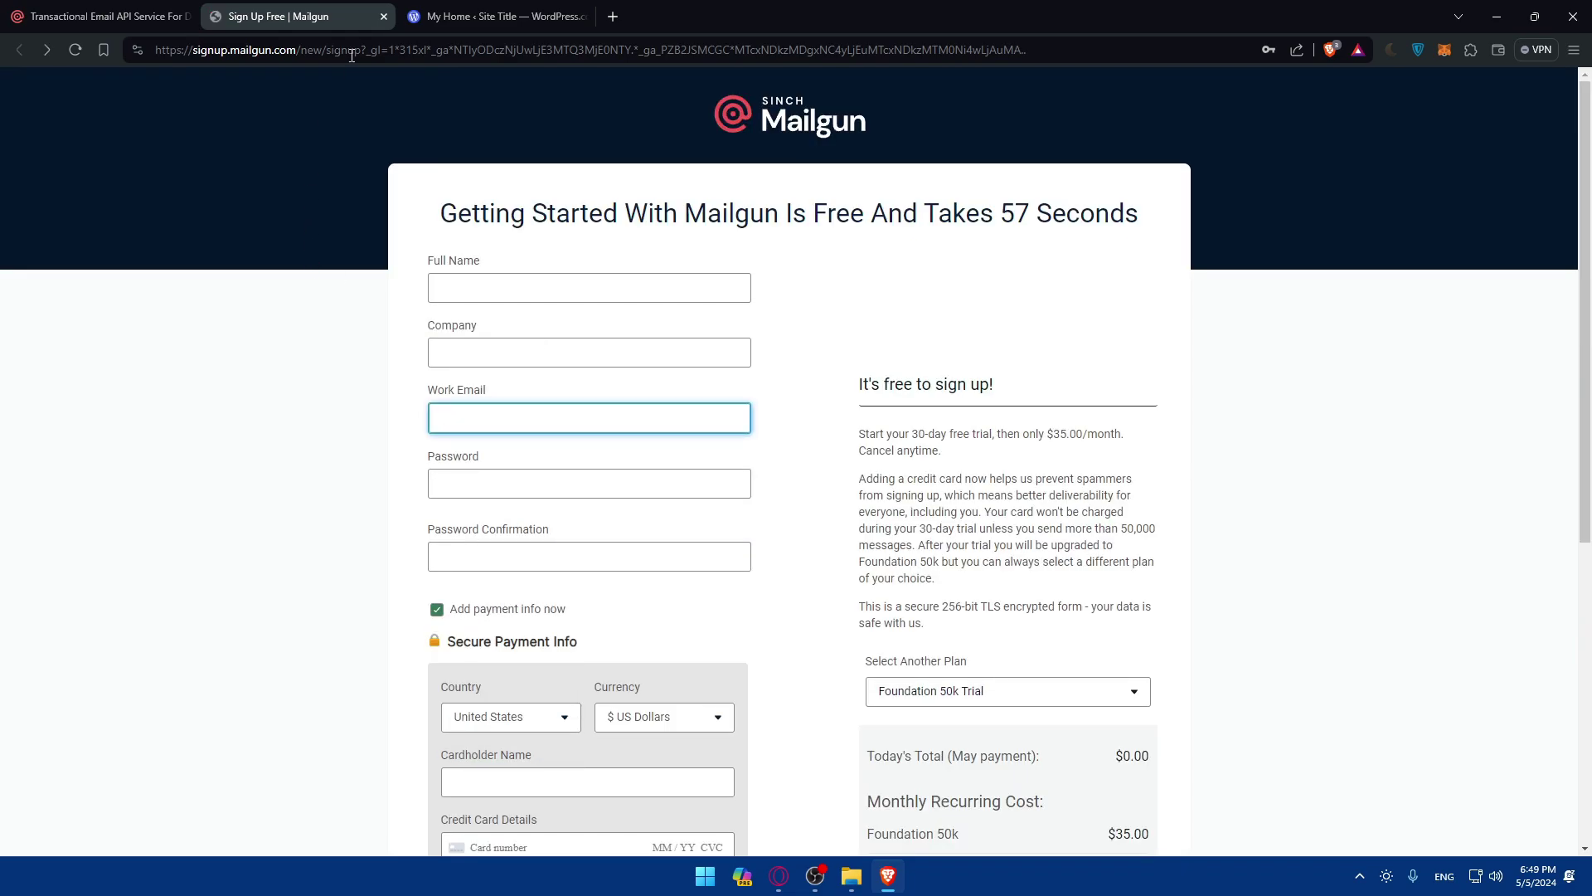
Close the sign-up tab and look over Mailgun's pricing page
click(383, 16)
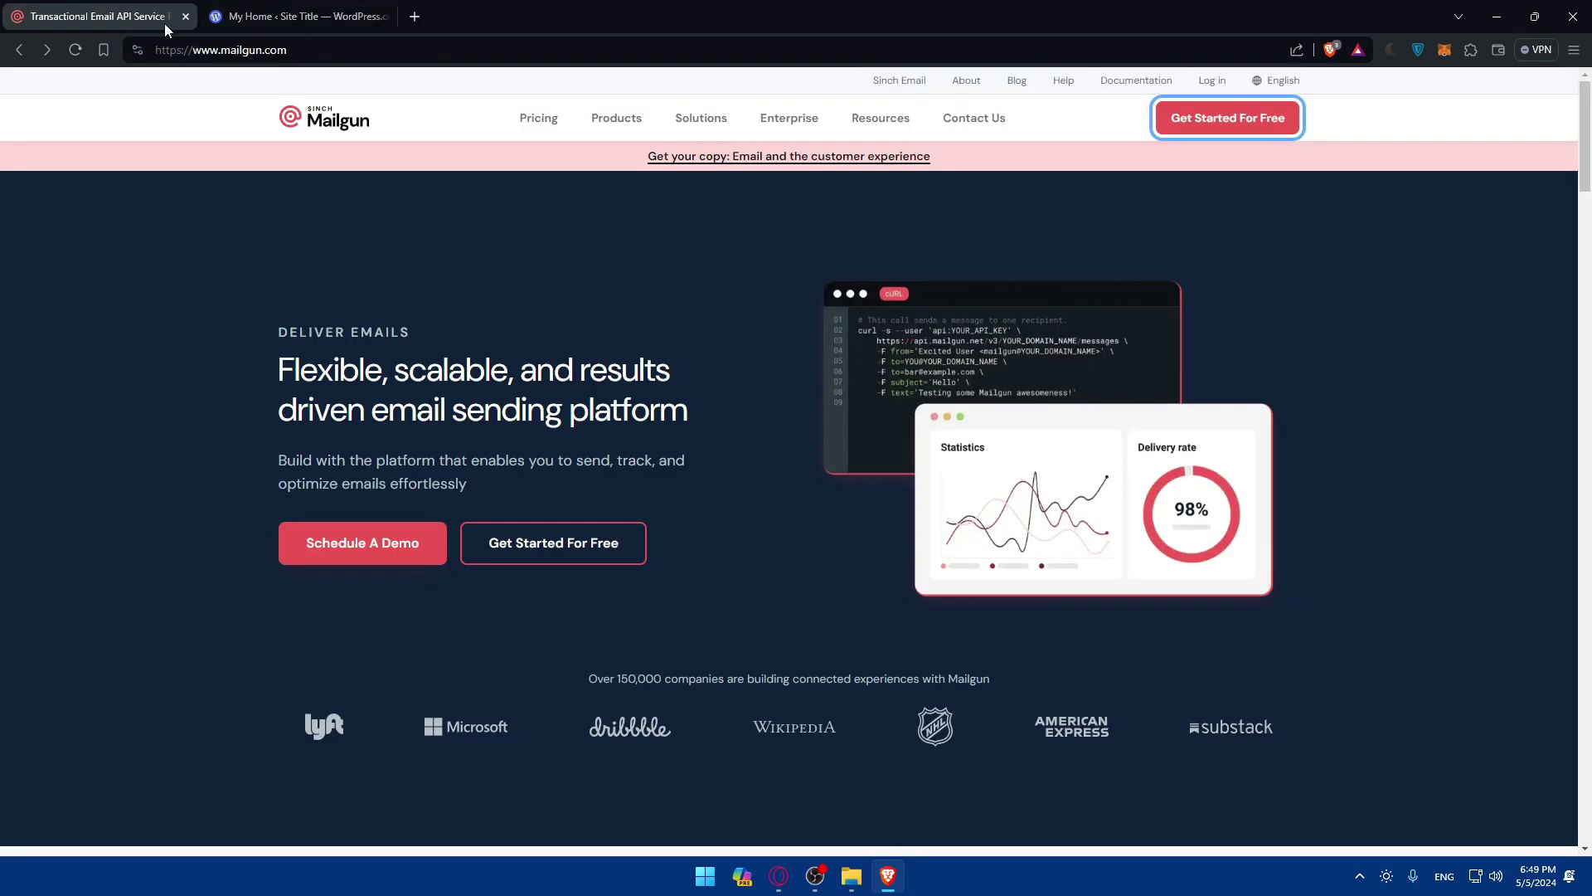
click(537, 124)
scroll(549, 241, down, 7)
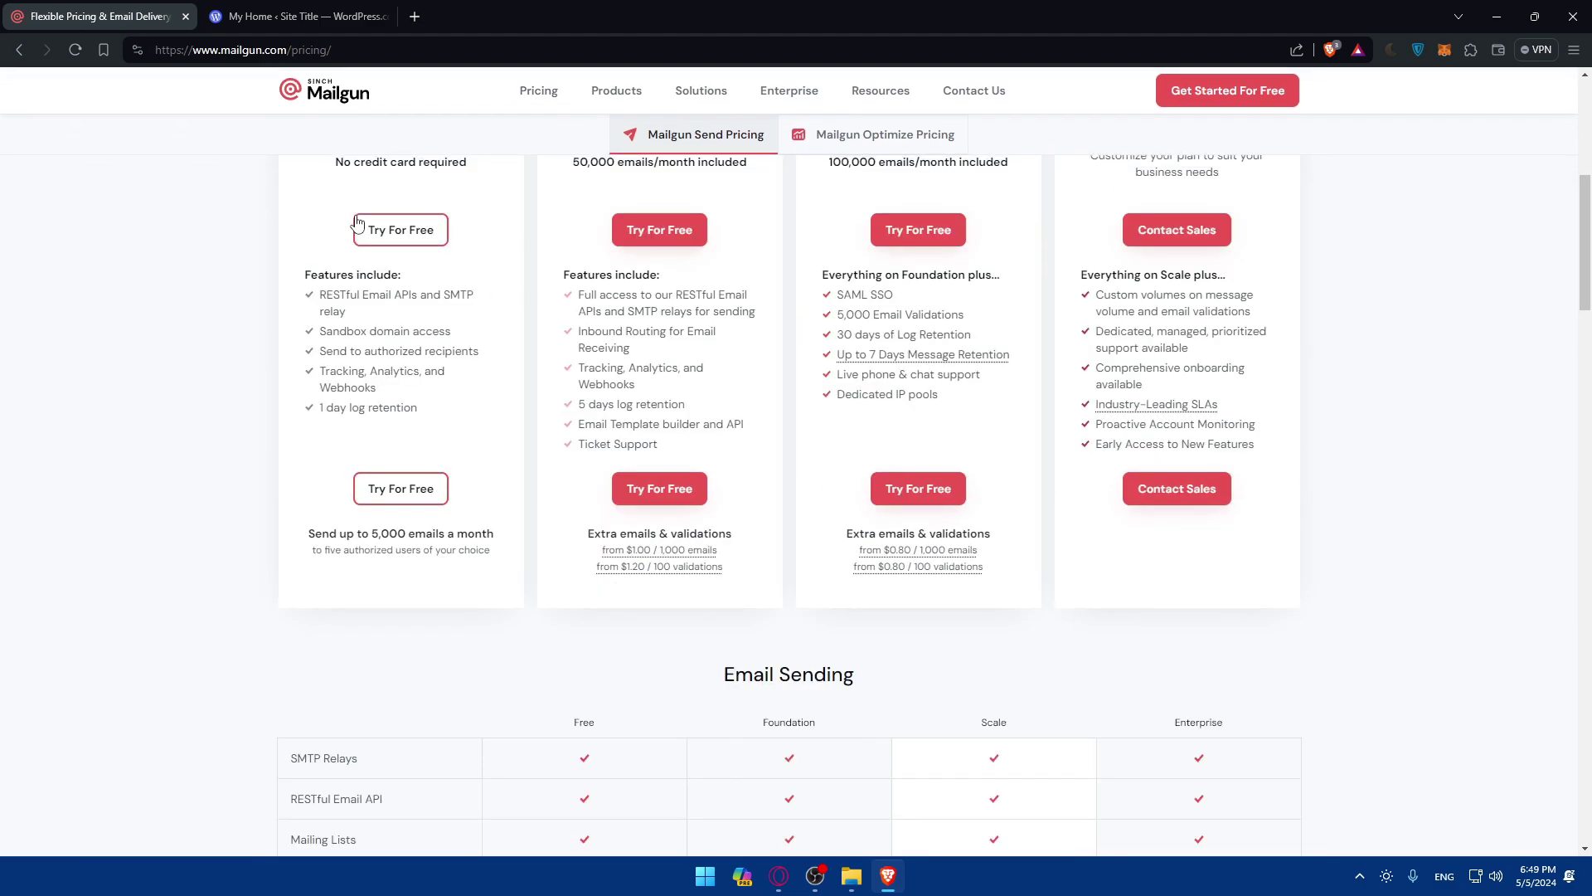
scroll(439, 201, up, 2)
Try the Free plan sign-up, close that tab, and open the Mailgun login page
click(399, 368)
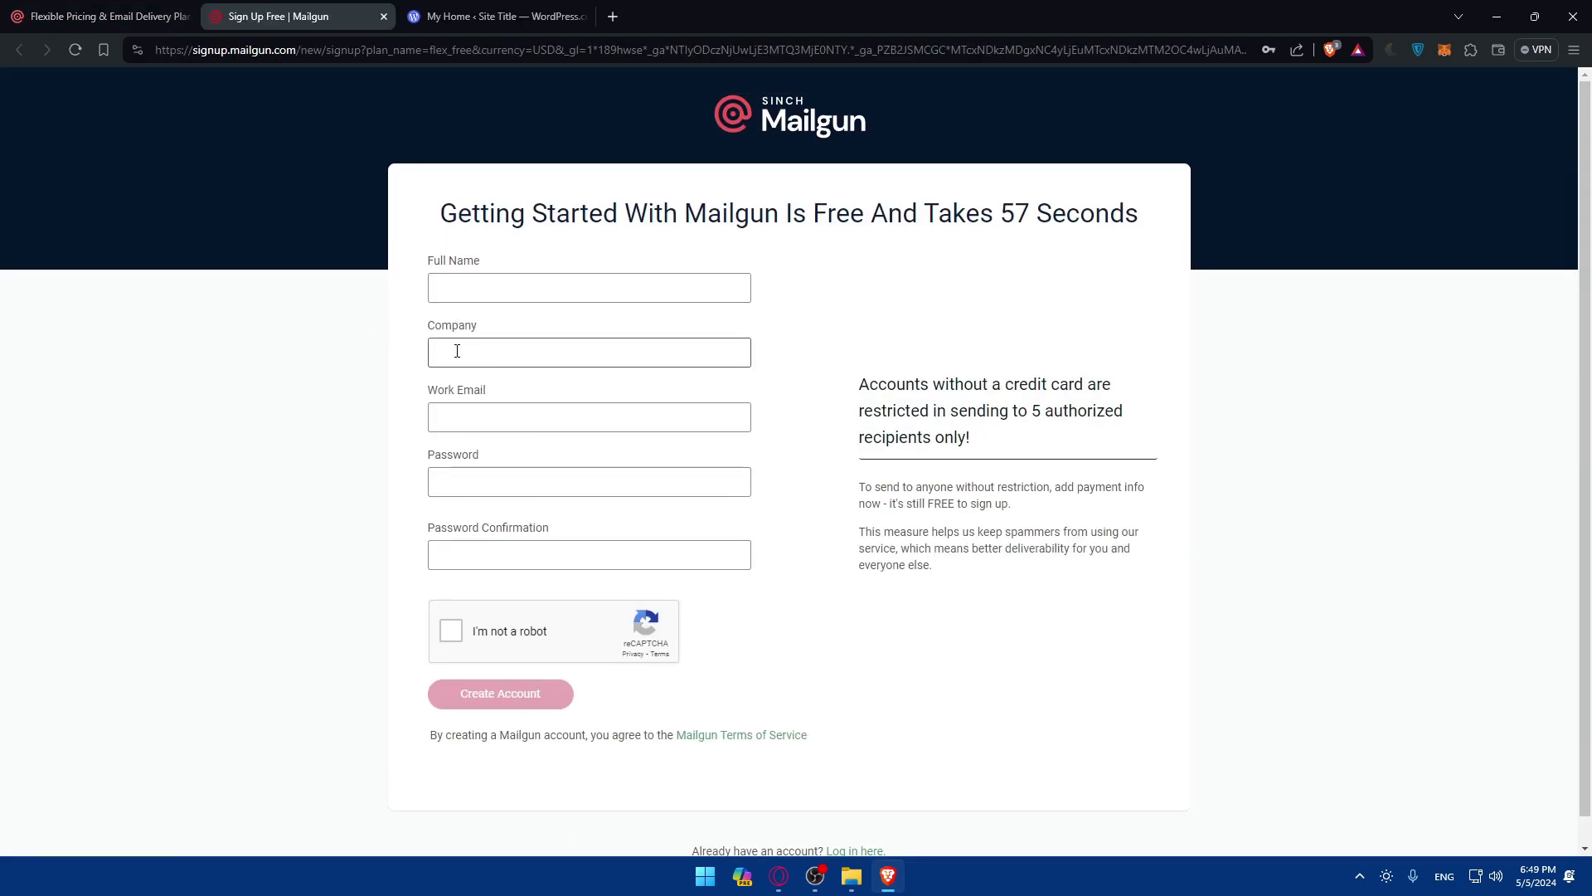
scroll(464, 415, down, 1)
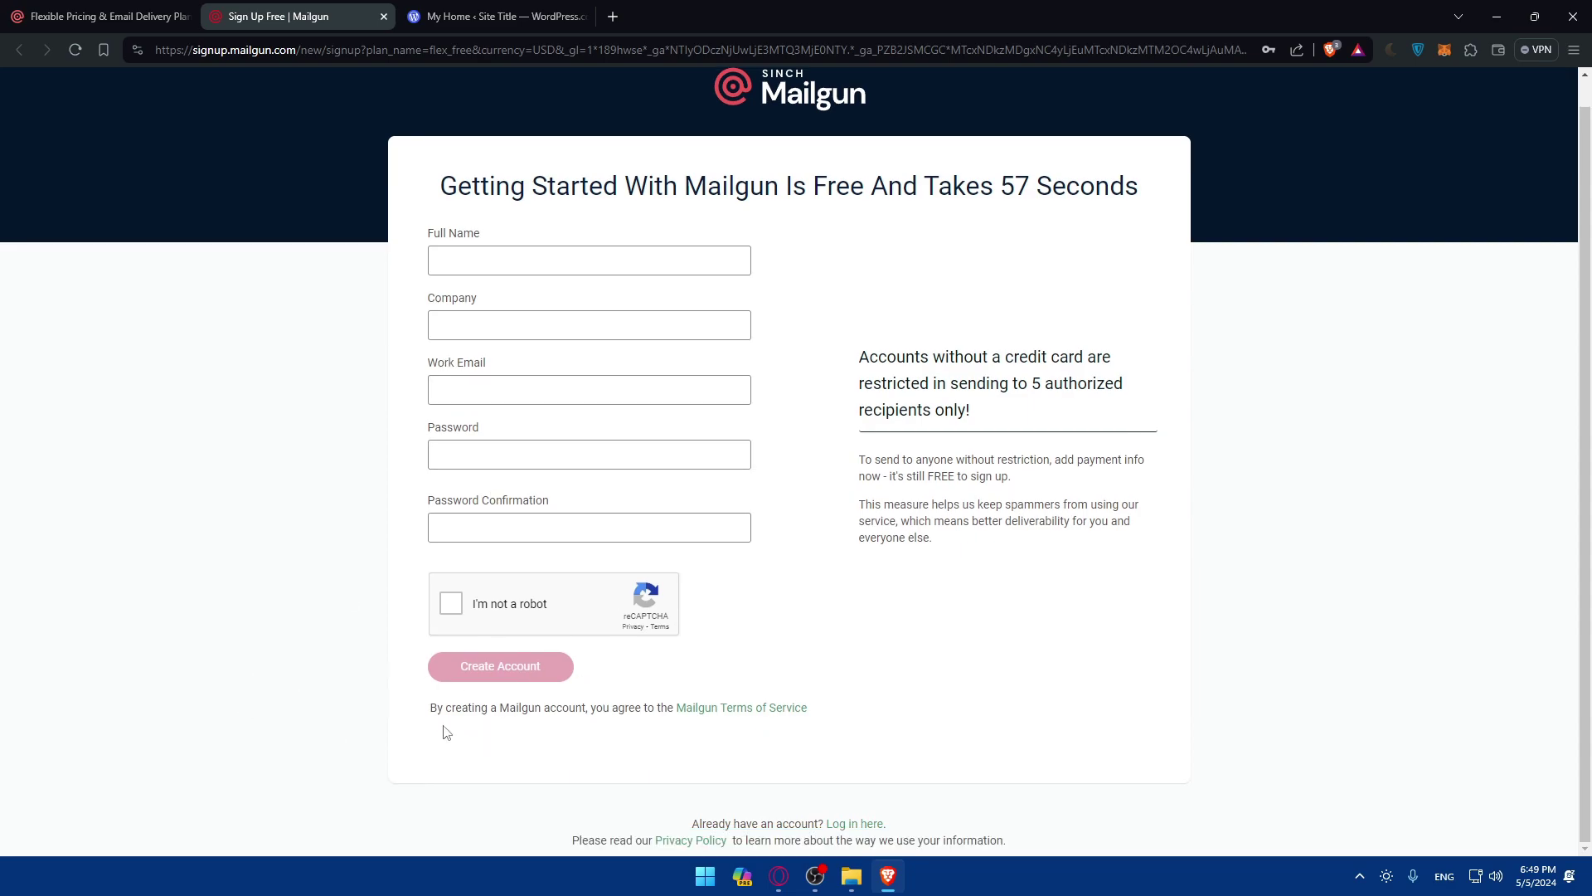
click(384, 17)
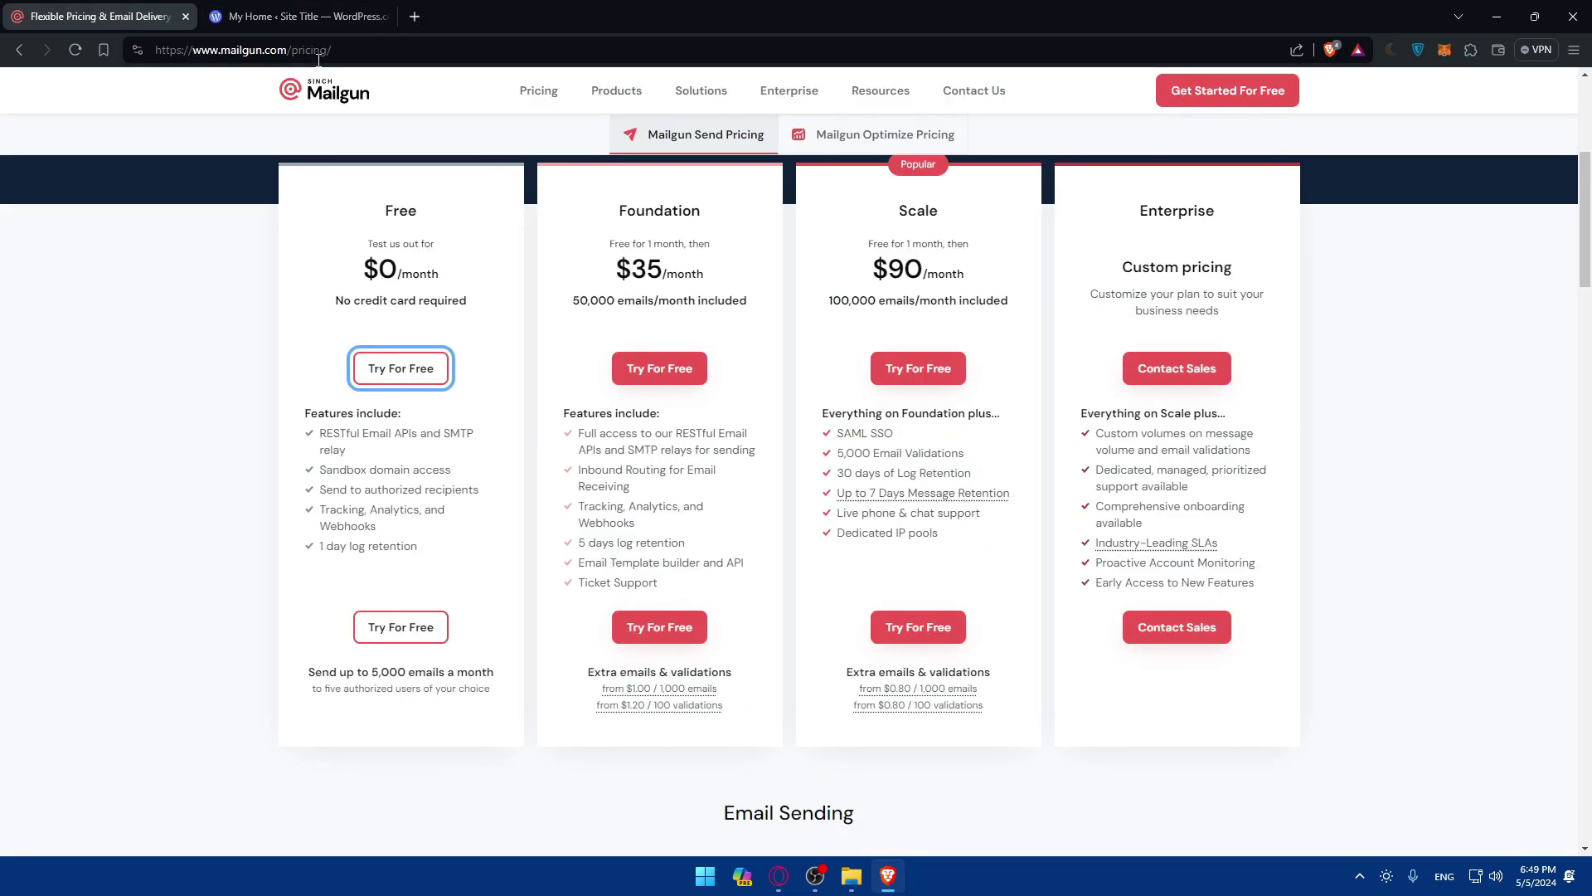
scroll(414, 165, up, 5)
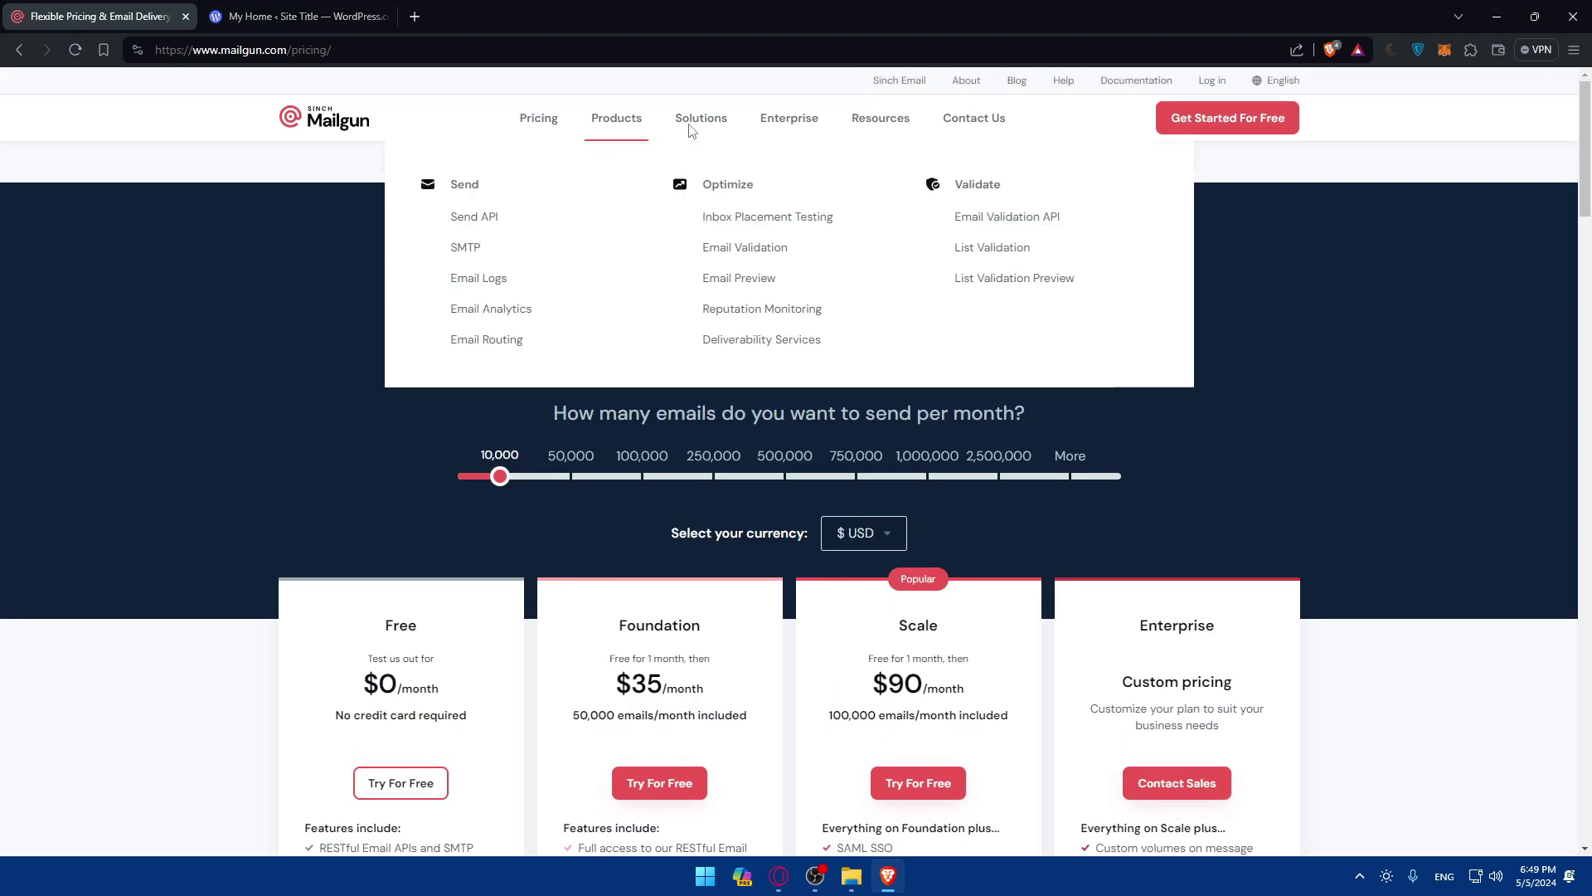
click(1213, 81)
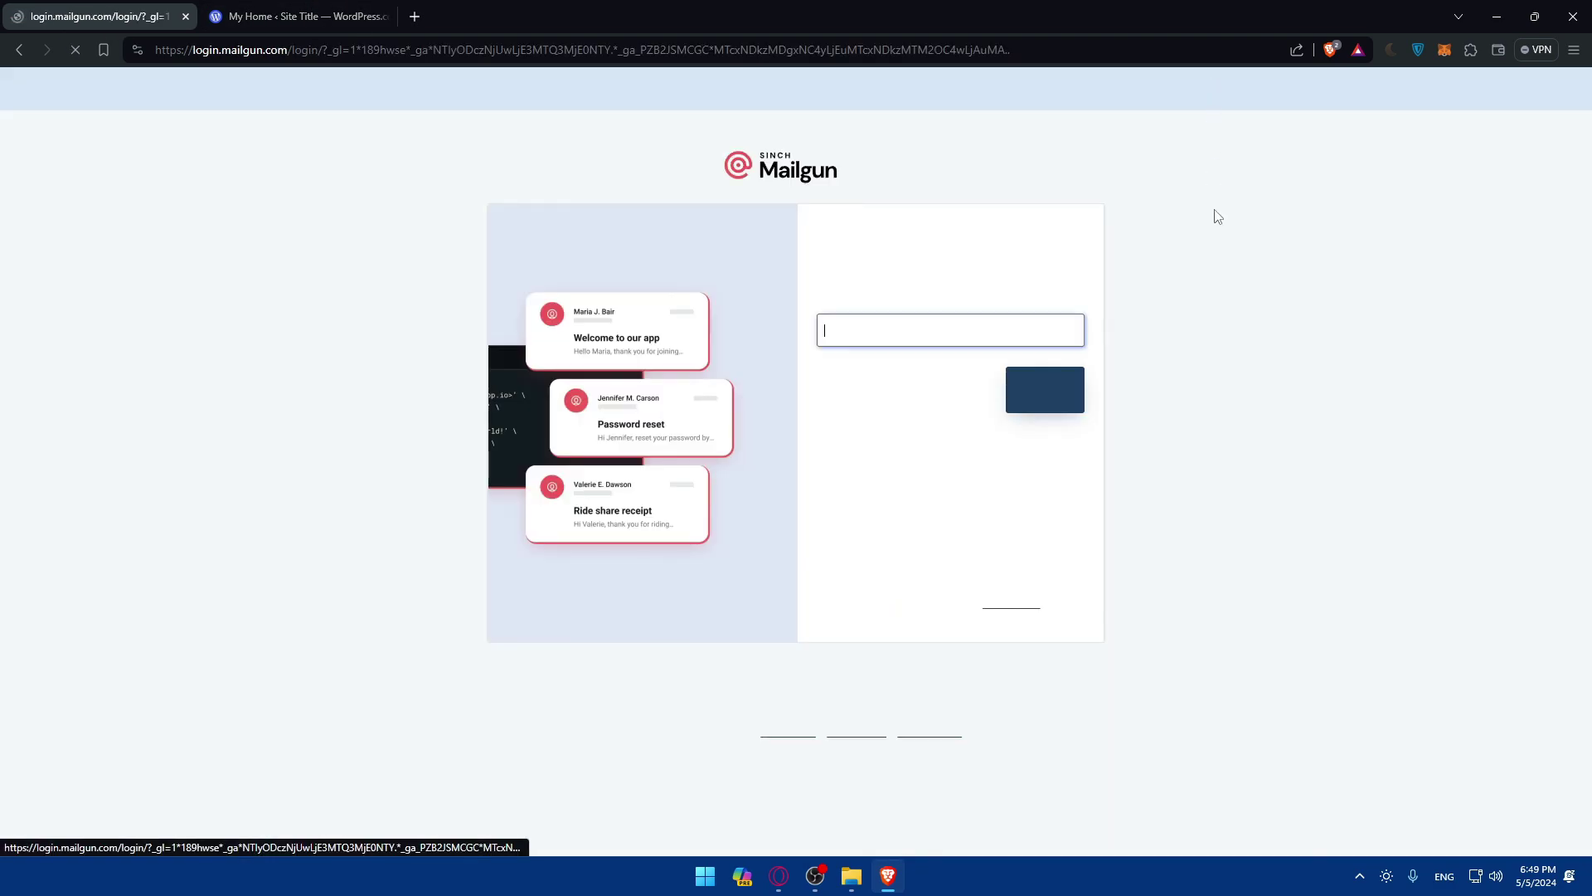
Log in to Mailgun using the saved login email
click(945, 327)
click(968, 363)
click(1026, 396)
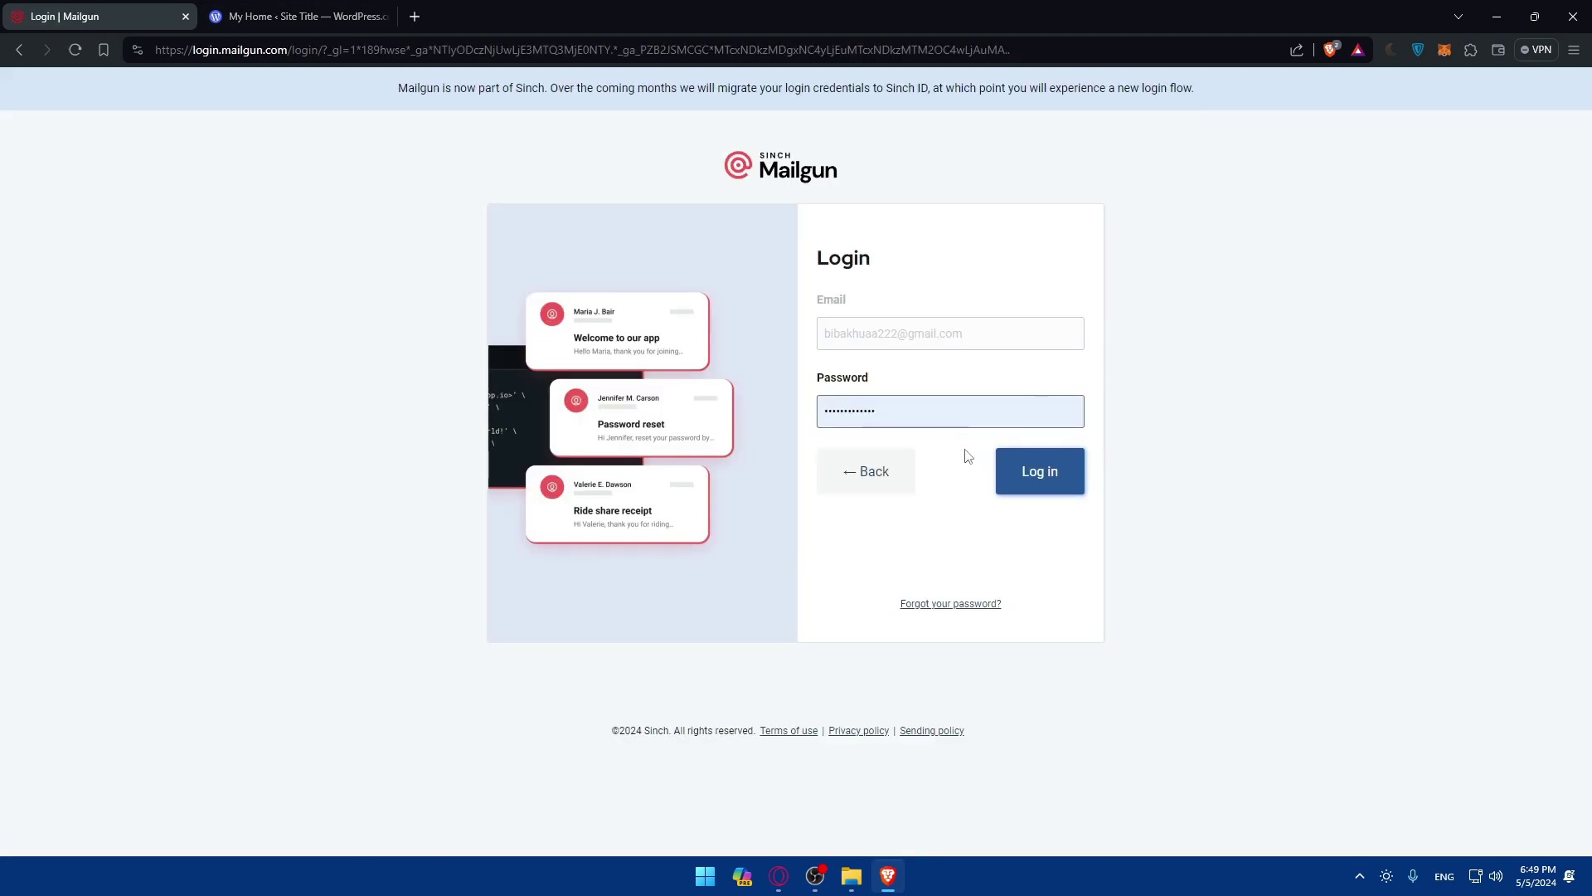
key(Return)
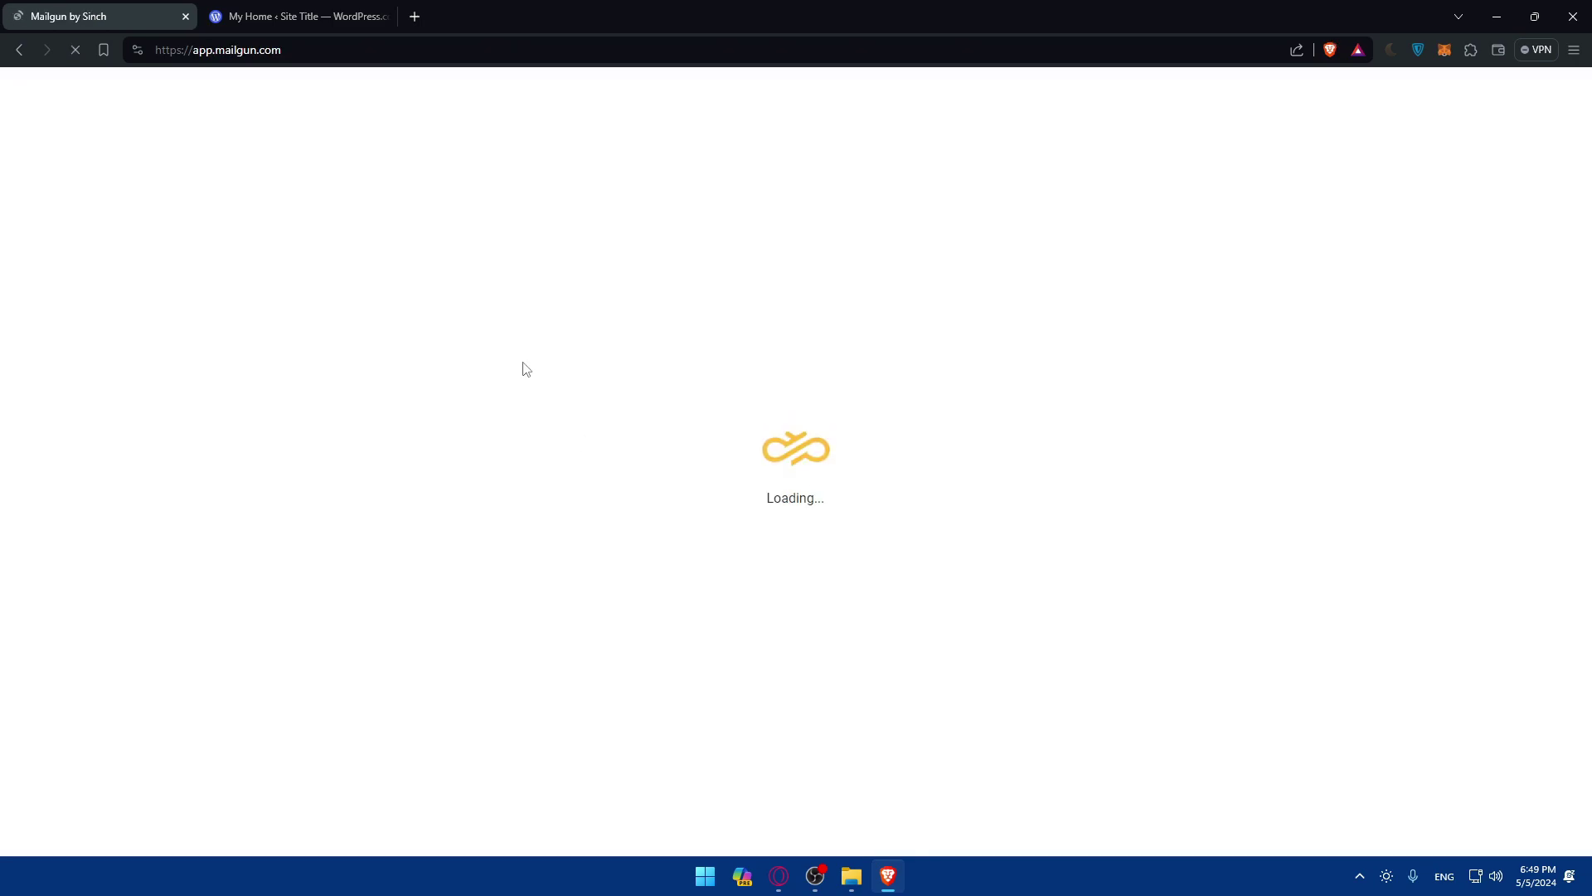
Flip between the WordPress.com and Mailgun tabs, settling on the Mailgun dashboard
click(320, 16)
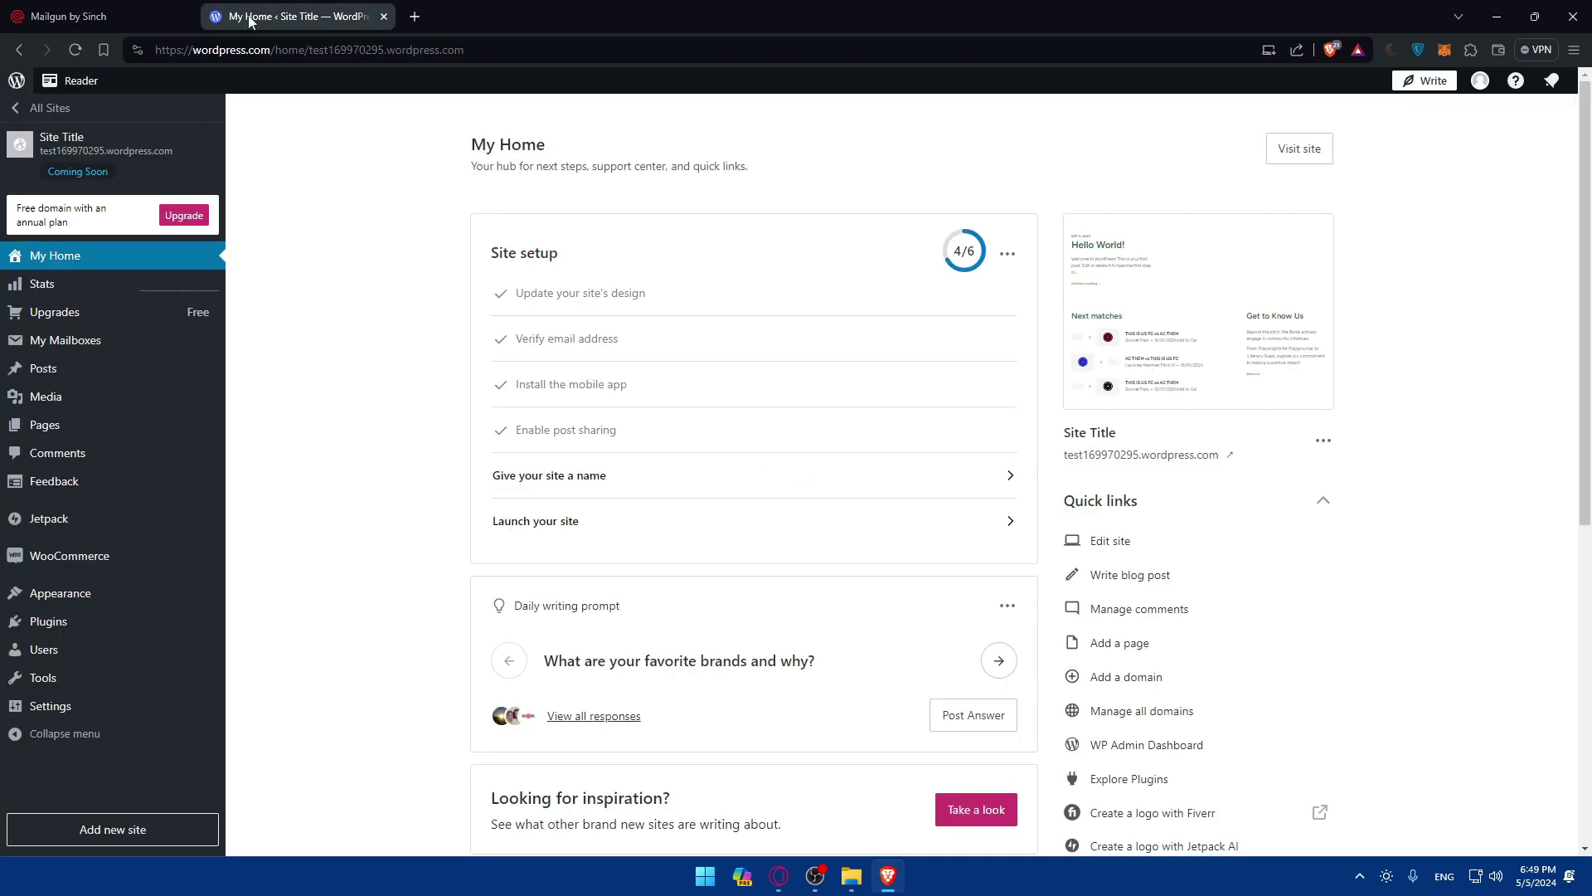
click(137, 16)
click(285, 15)
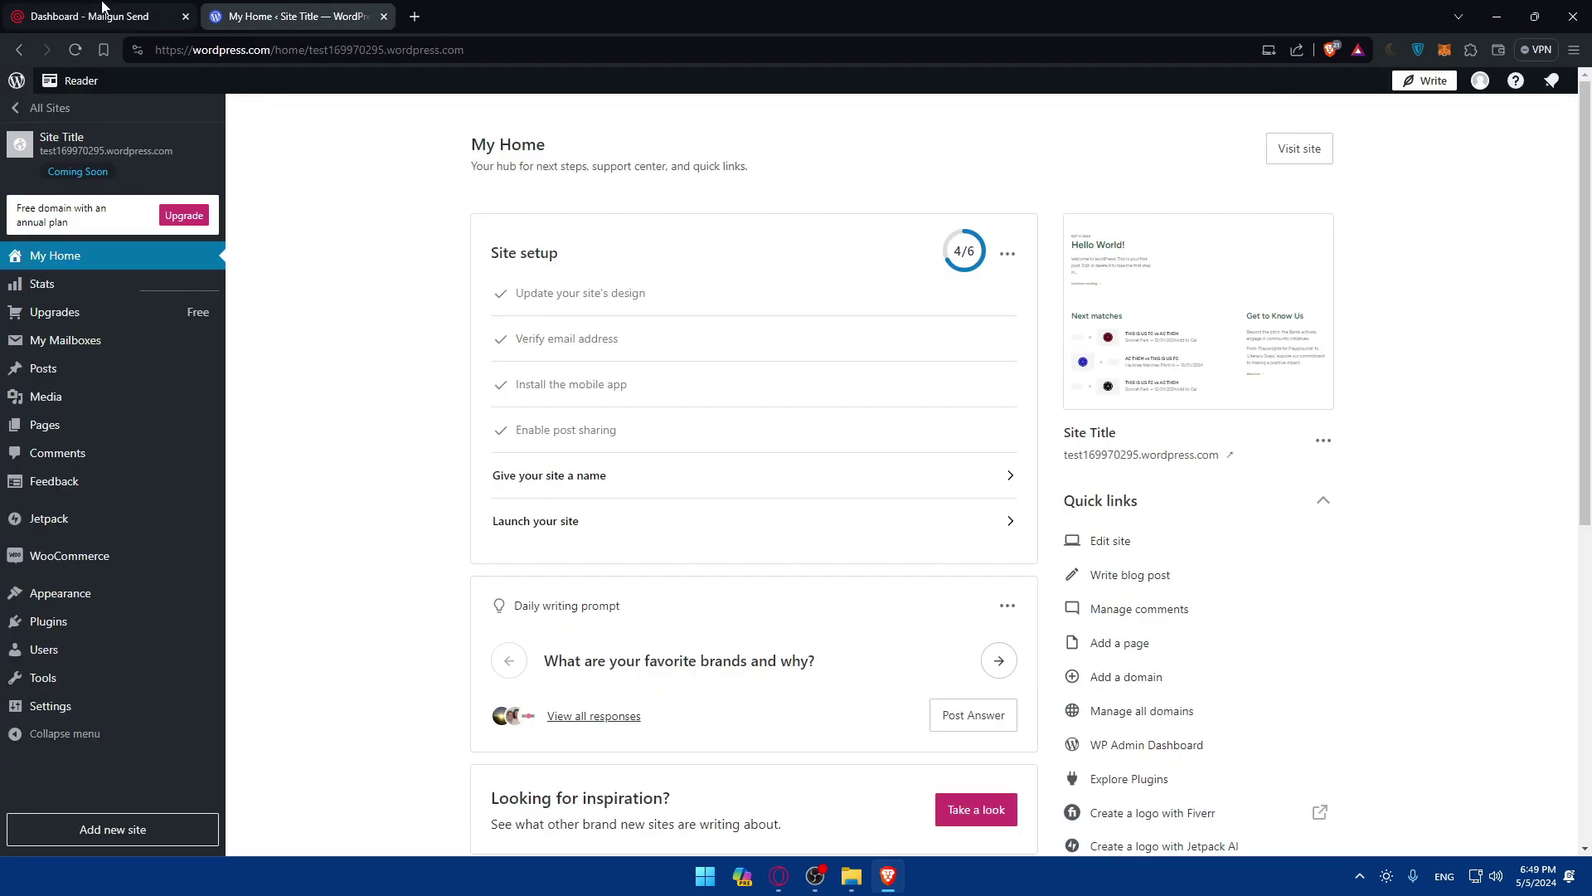
key(ctrl+Tab)
click(285, 20)
click(166, 16)
key(ctrl+Tab)
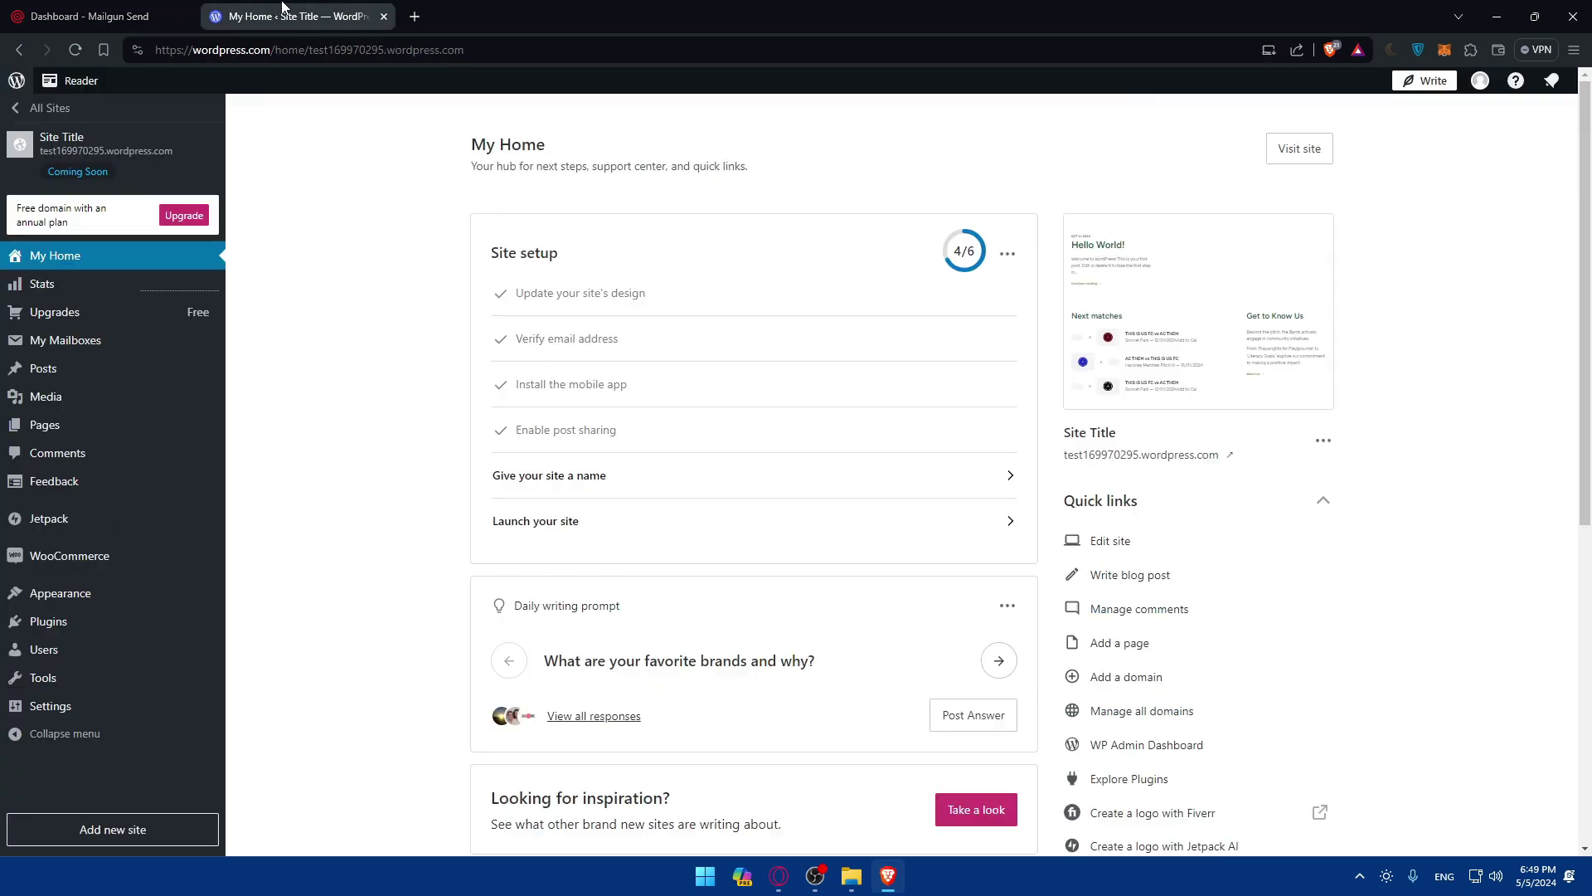
click(126, 13)
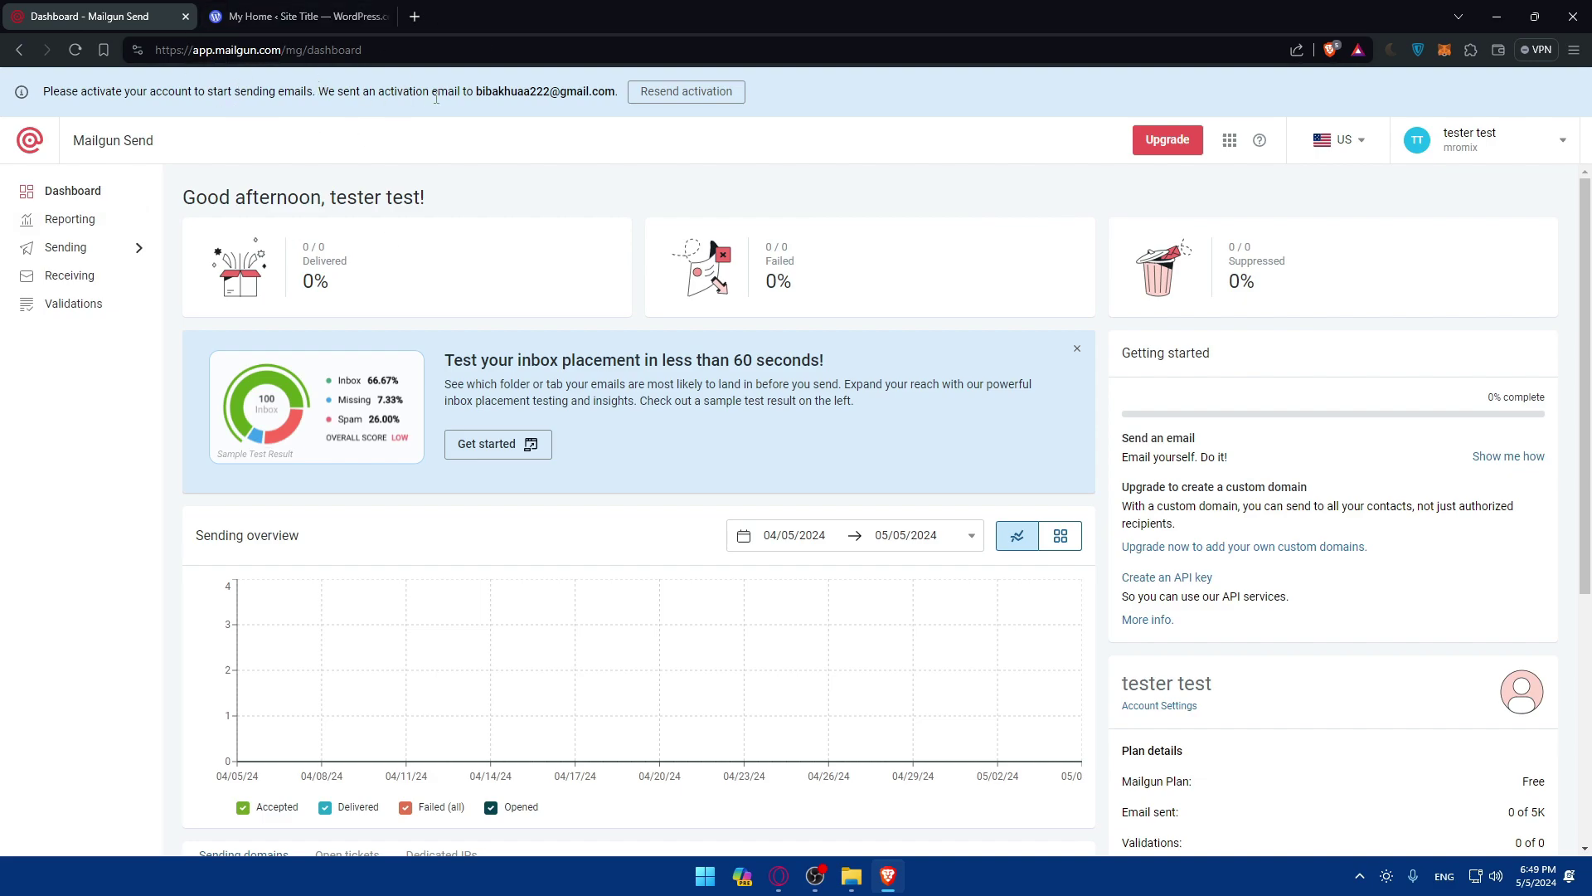
Select the e-mail address in the activation notice, then clear the selection
drag(448, 93, 393, 93)
click(602, 109)
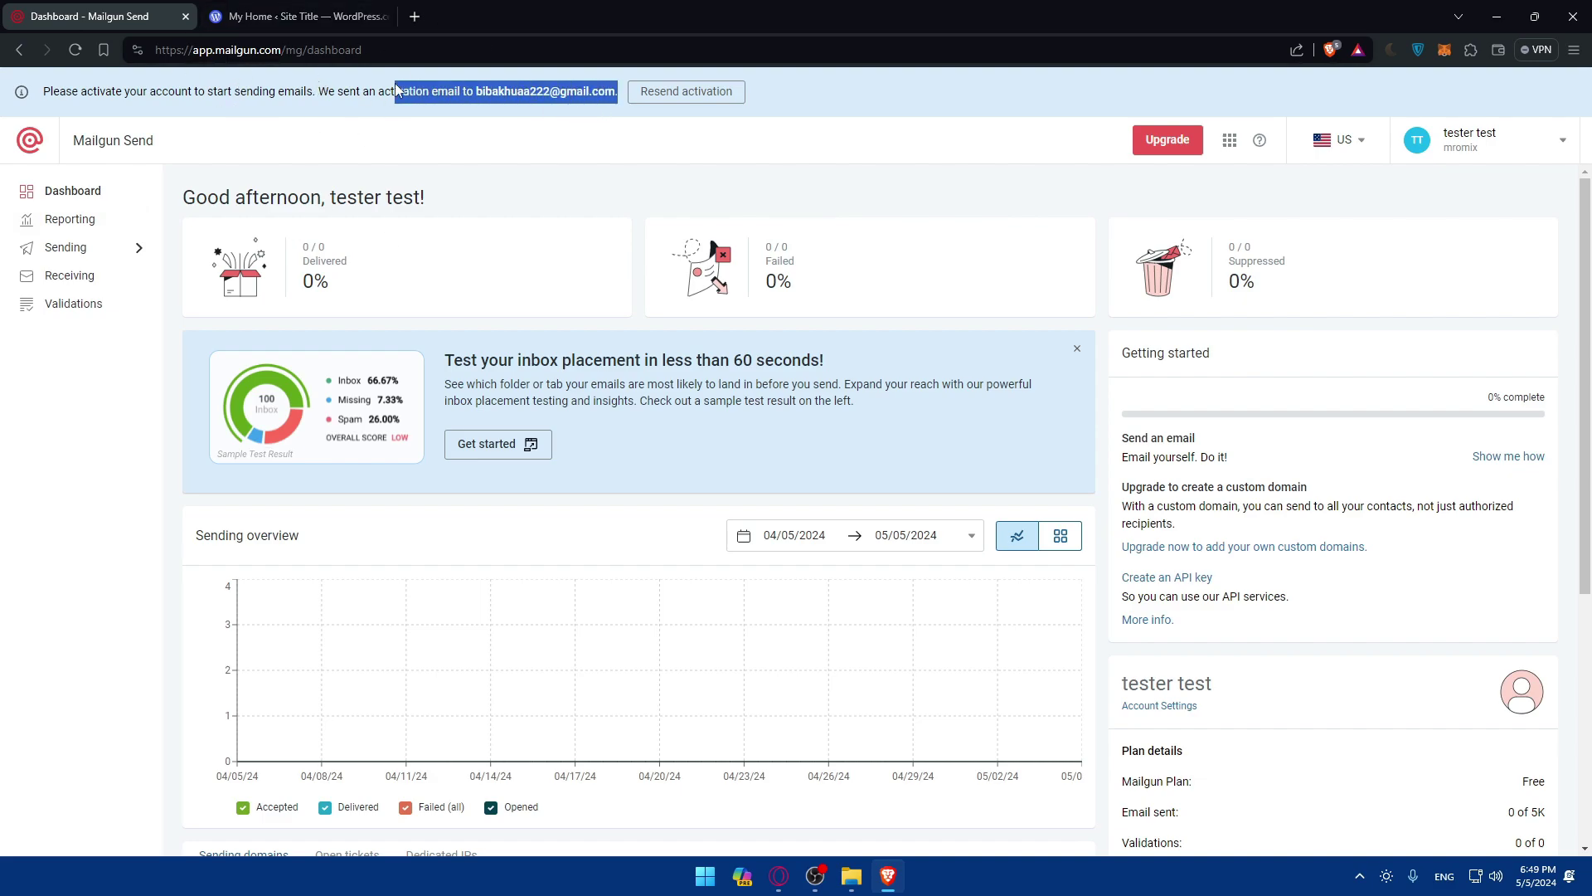
click(448, 86)
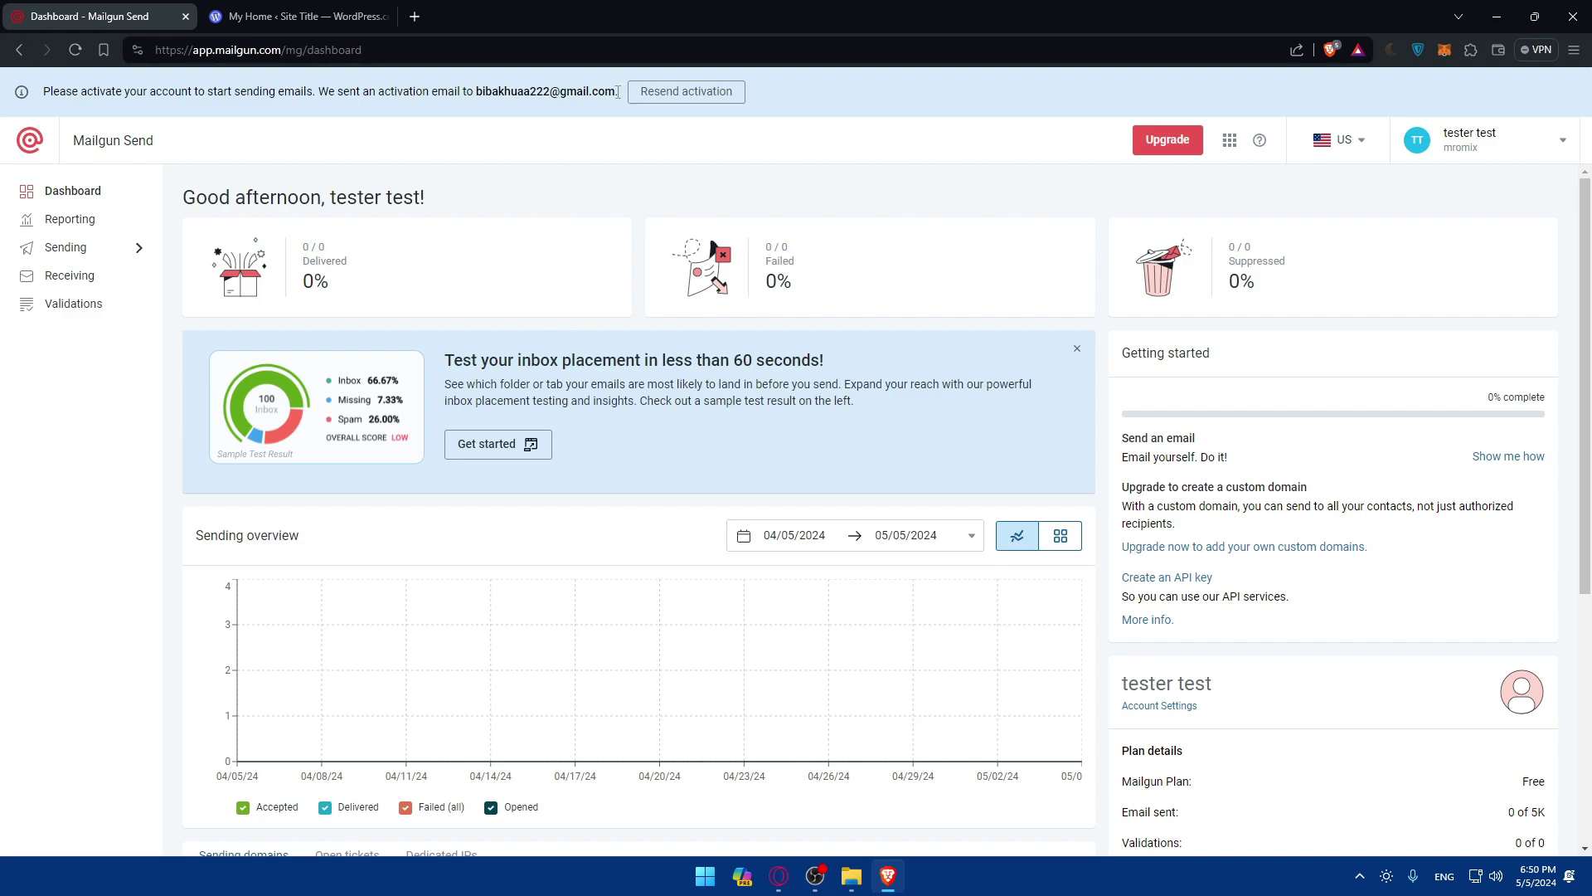
drag(618, 92, 478, 94)
click(478, 96)
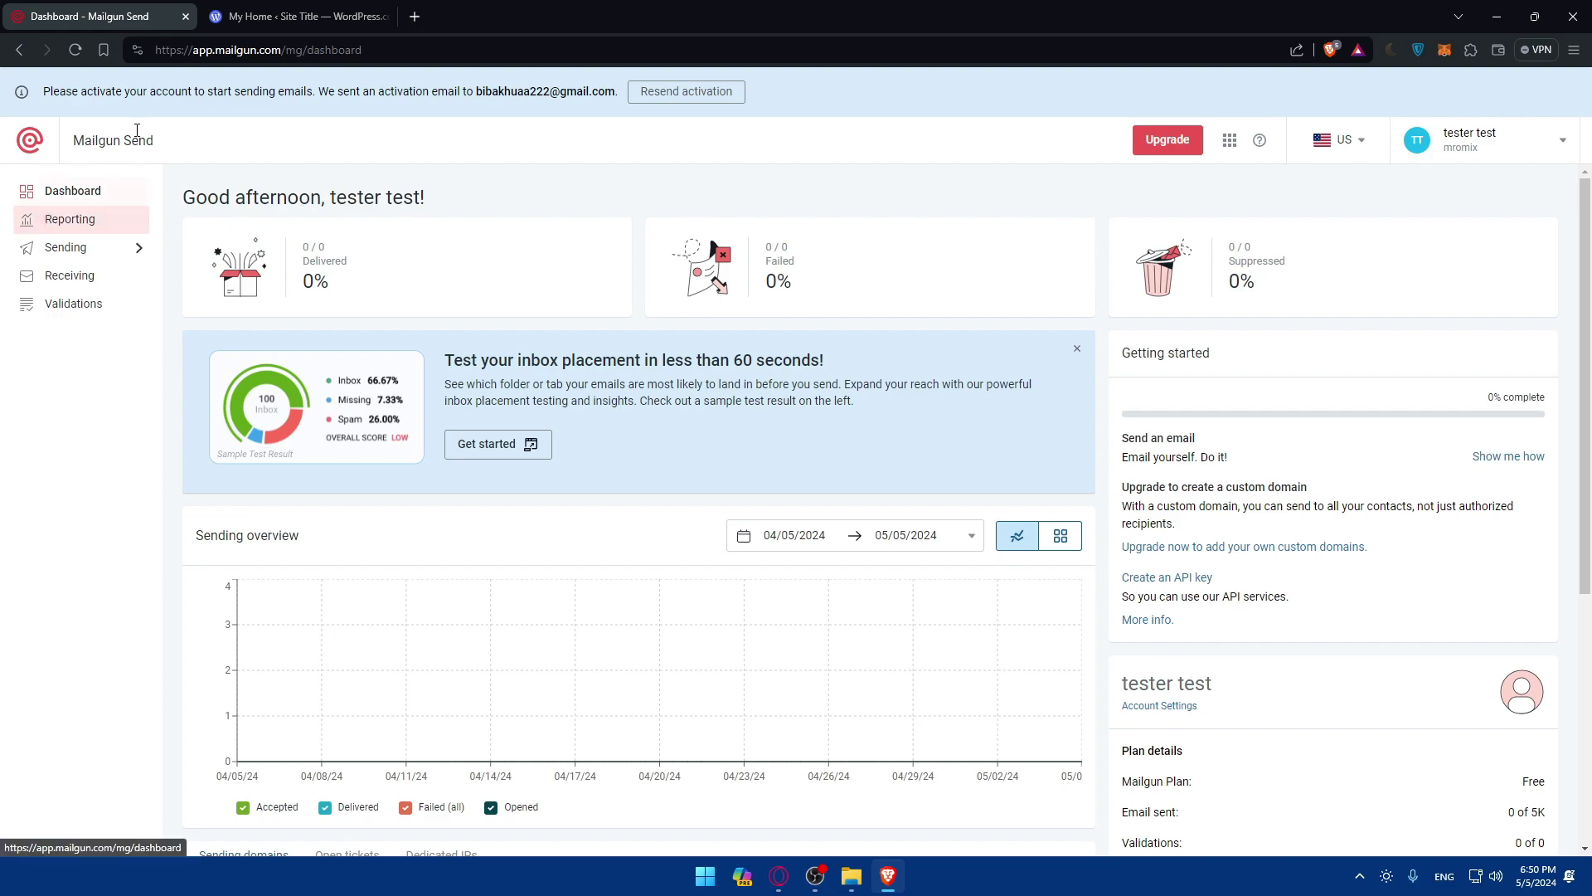
Open a new tab loading localhost/wordpress/wp-admin
click(355, 25)
click(412, 20)
text(lo)
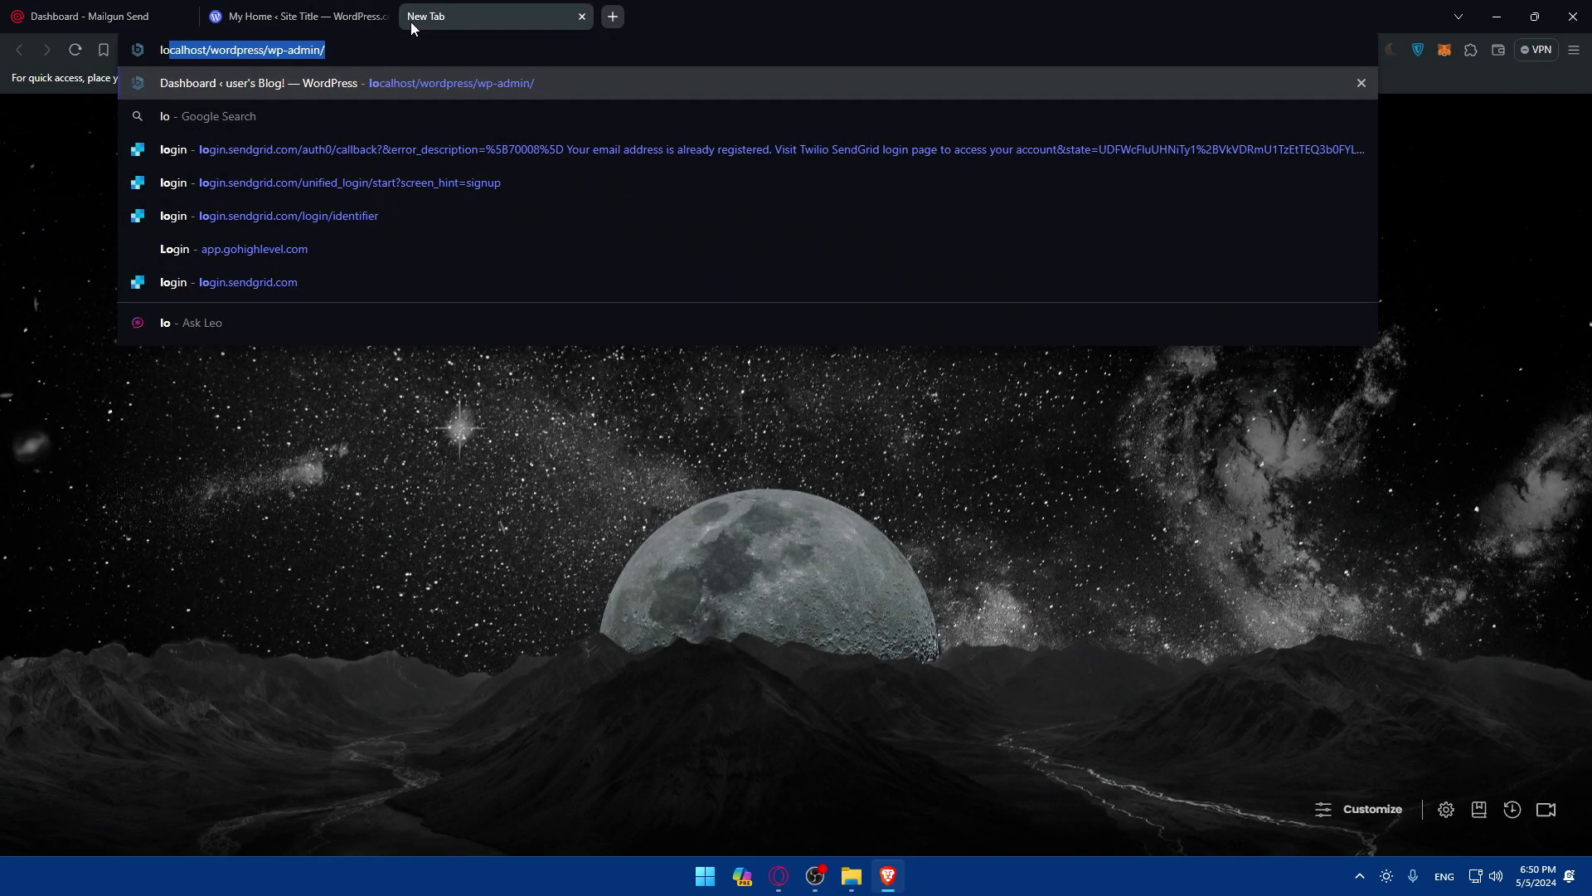
key(Return)
click(319, 10)
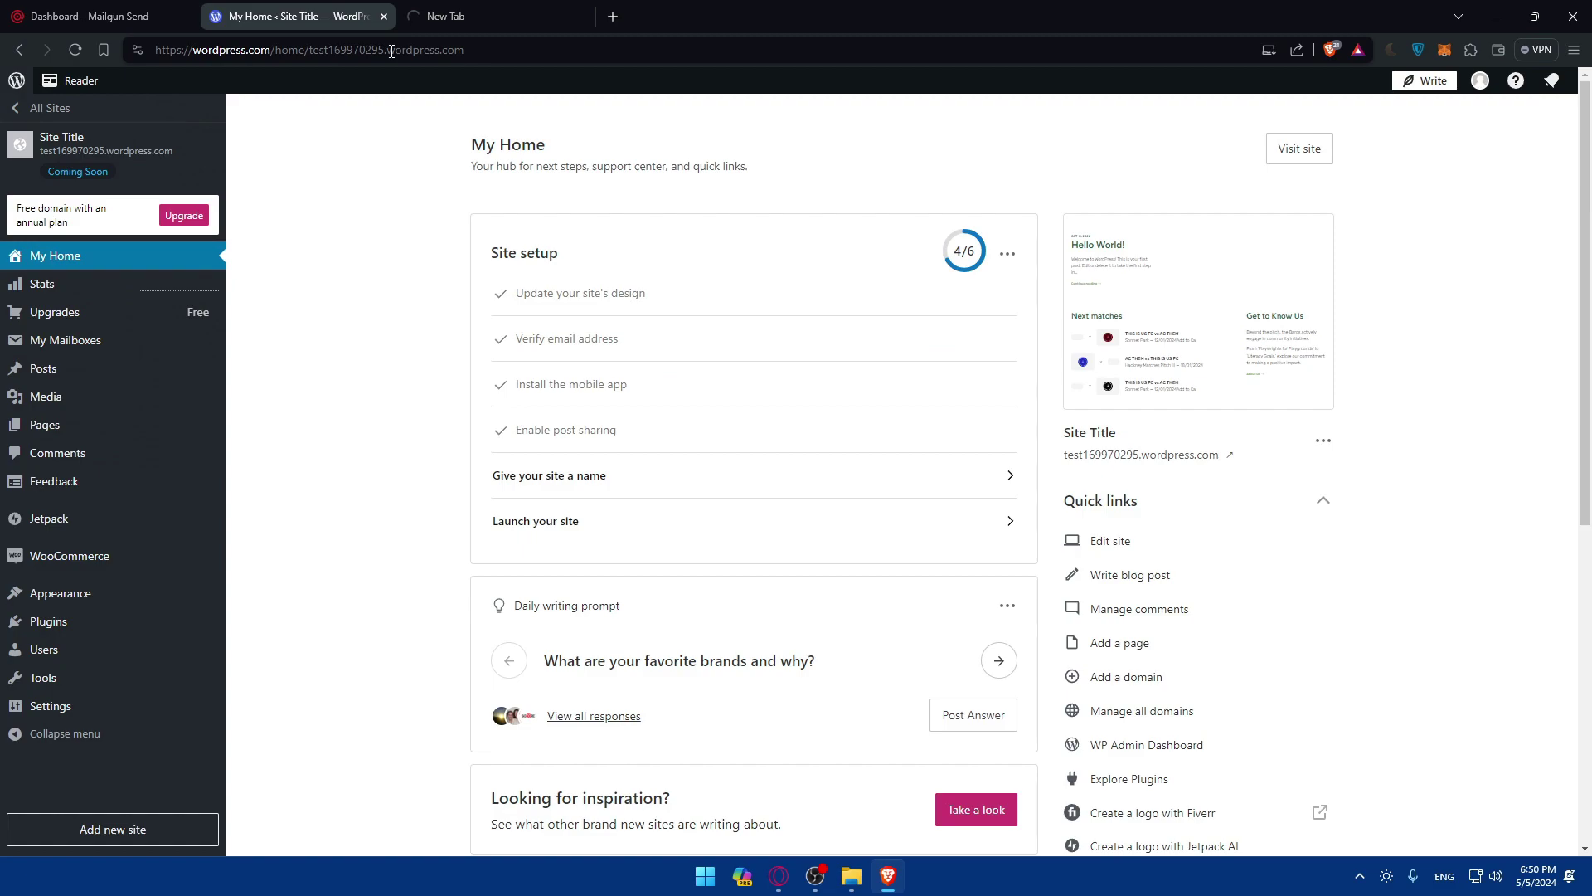
click(452, 16)
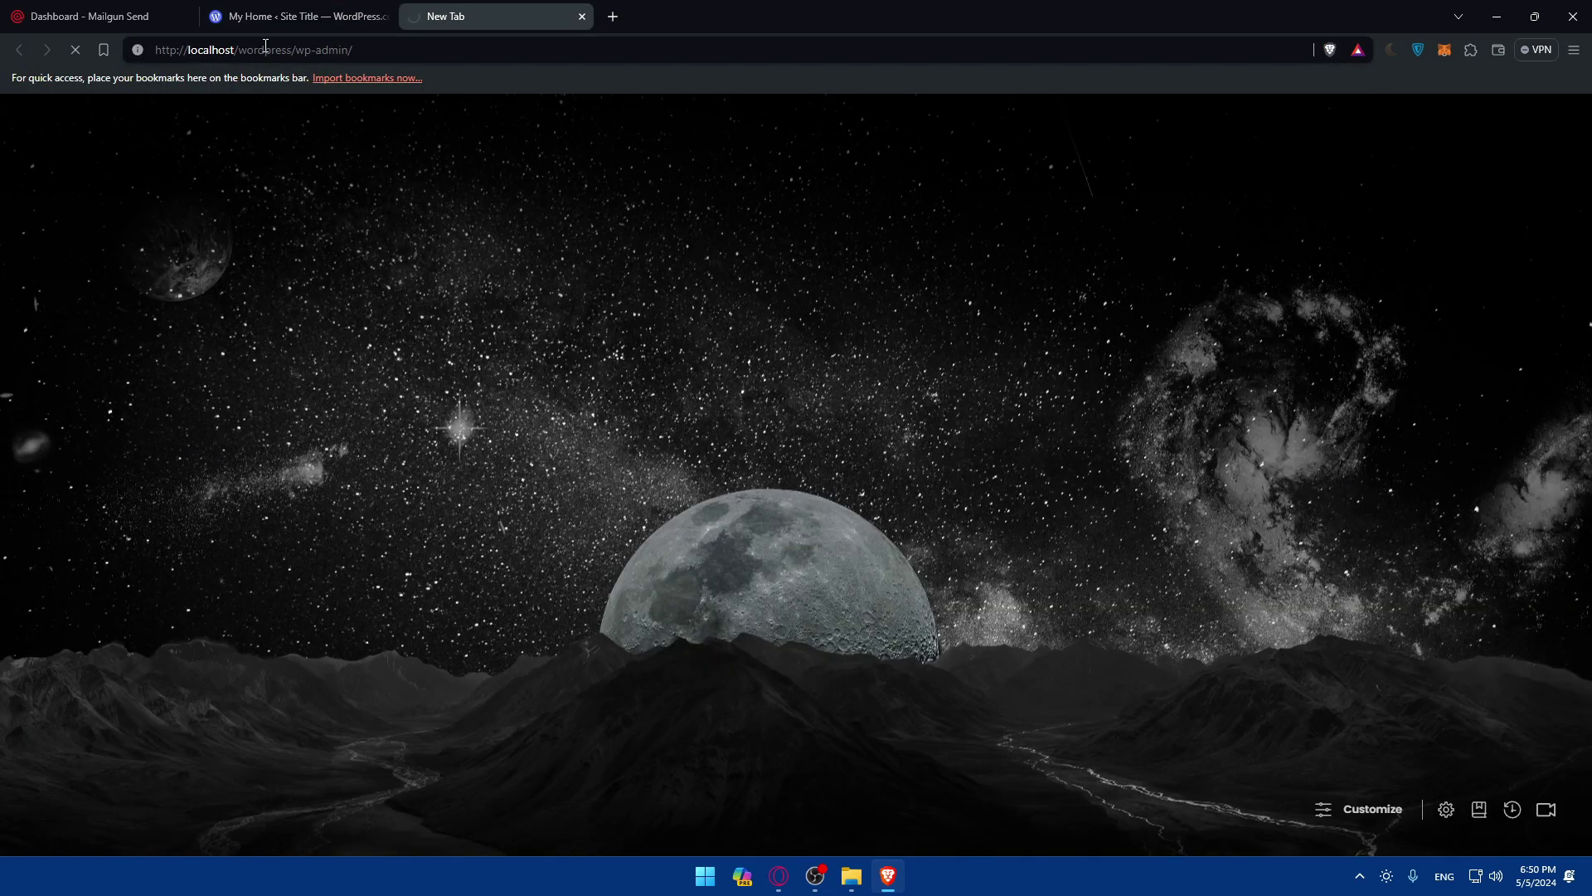
click(290, 14)
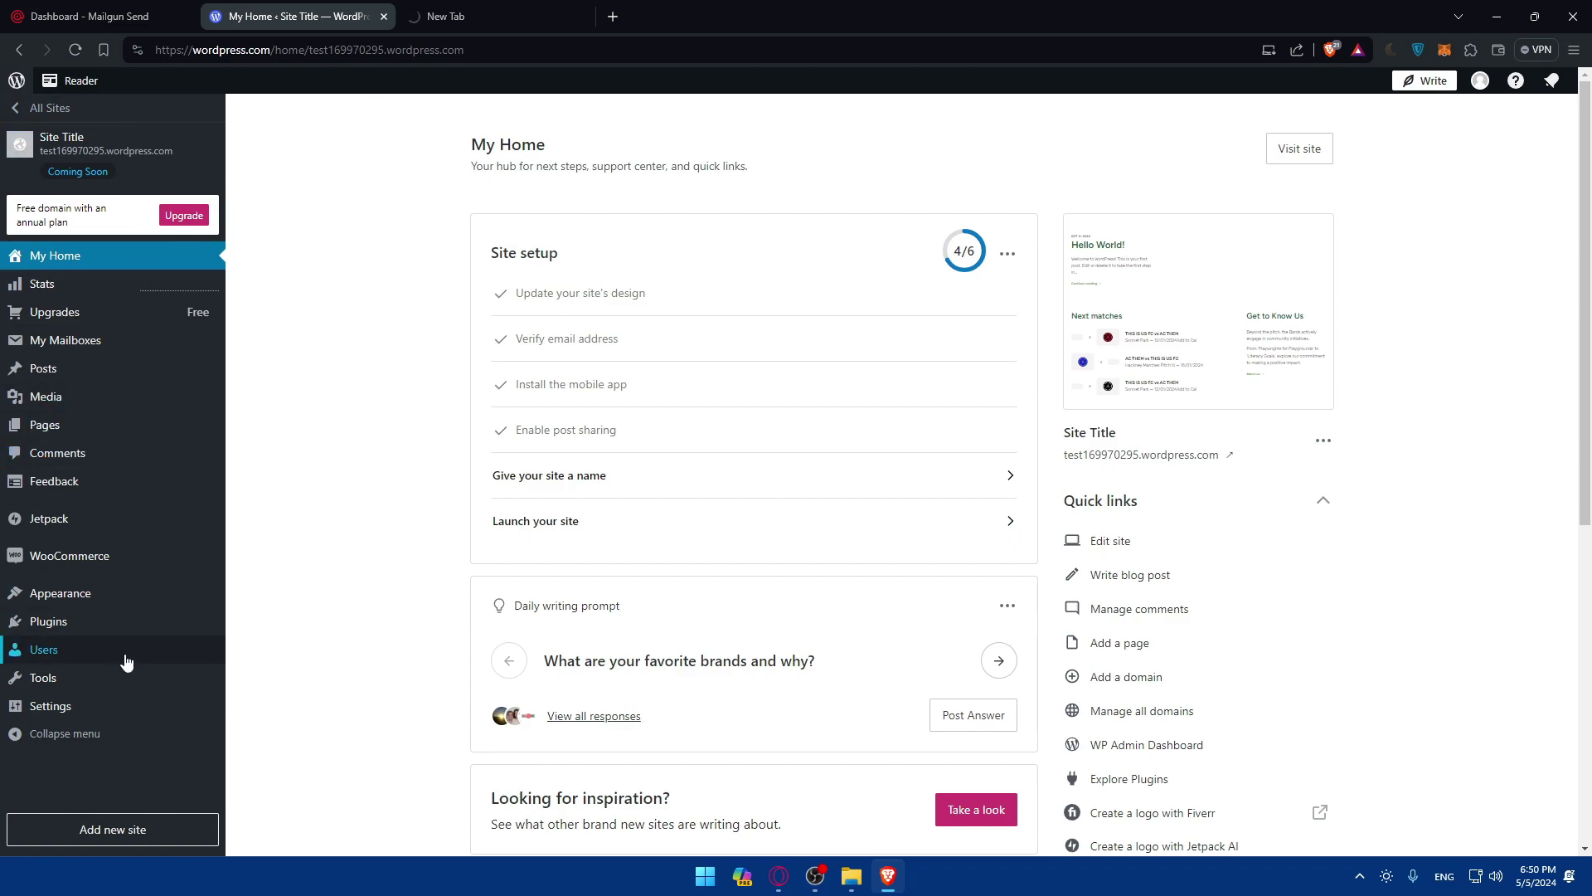
View the WordPress.com Plugins page, then return to the Mailgun dashboard
click(62, 632)
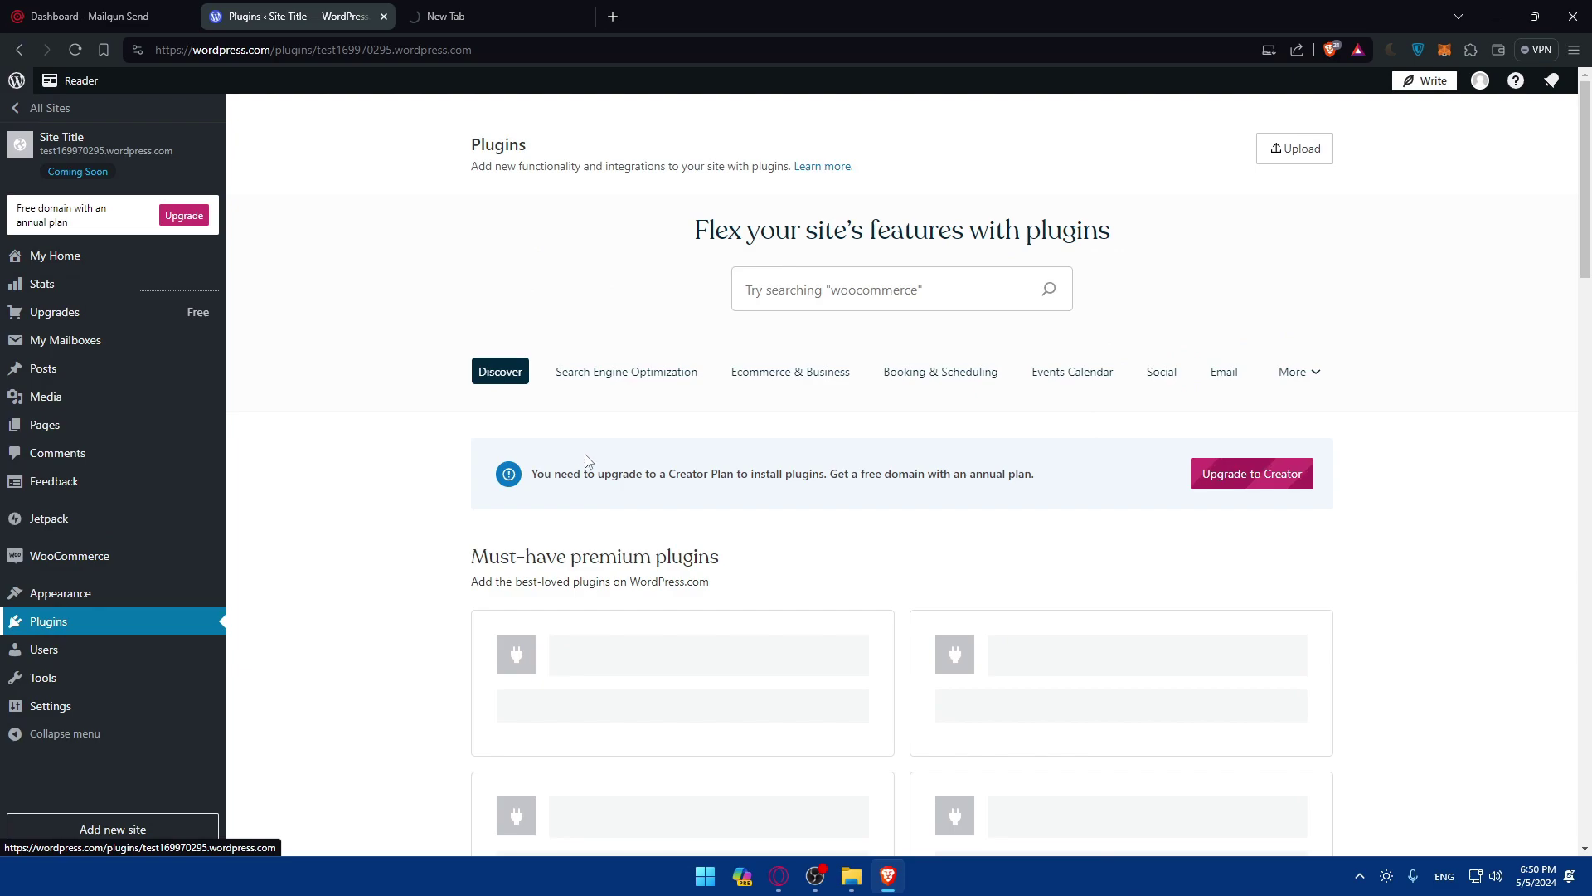
scroll(606, 460, down, 5)
scroll(607, 461, up, 6)
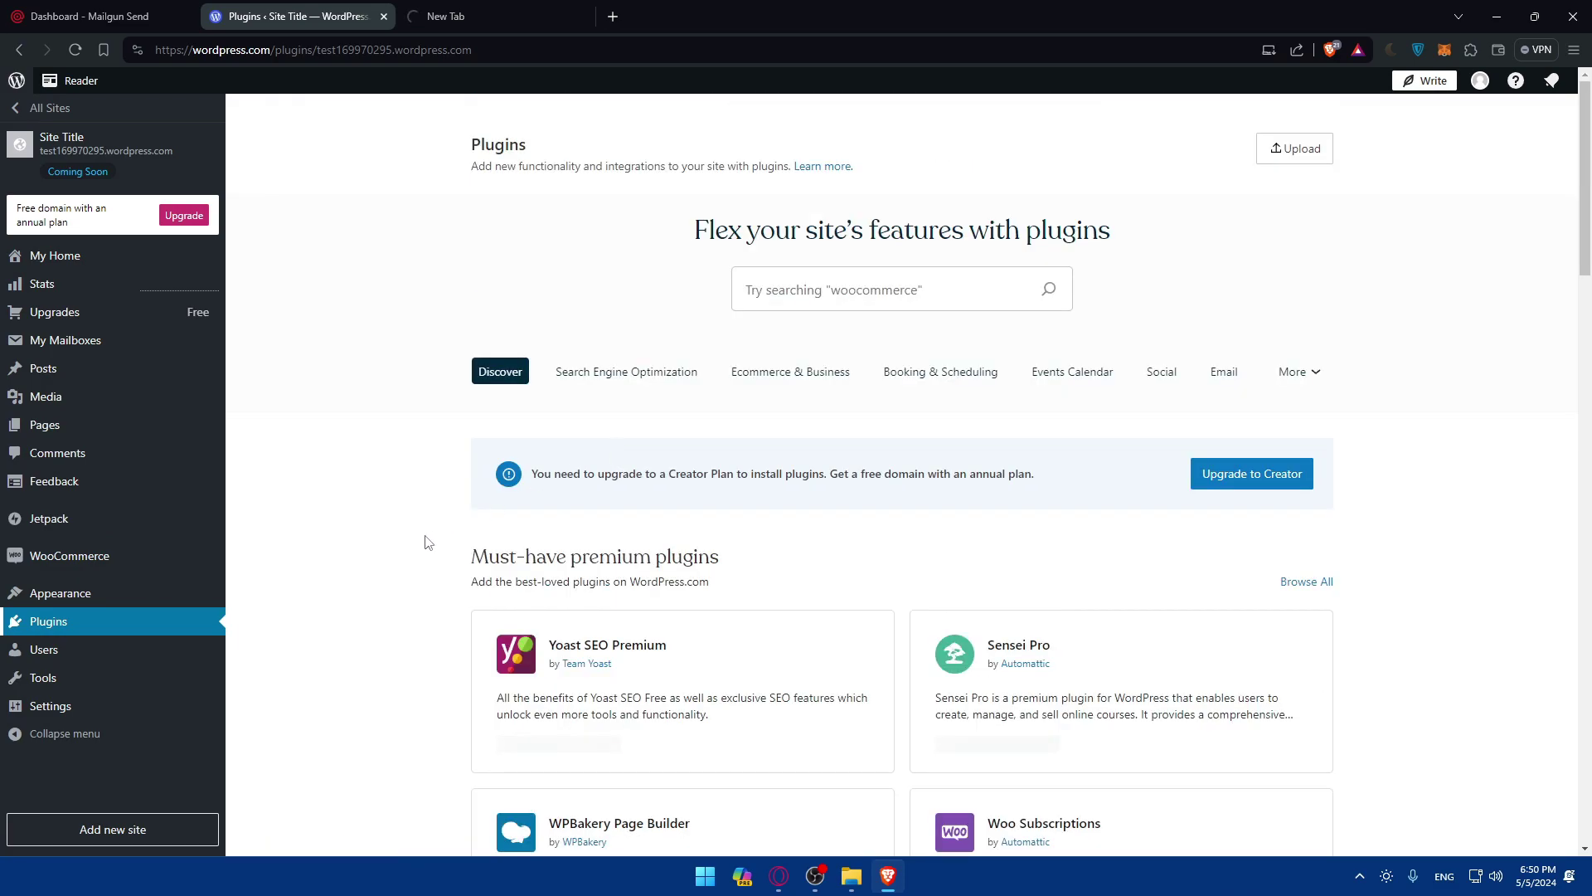
click(128, 11)
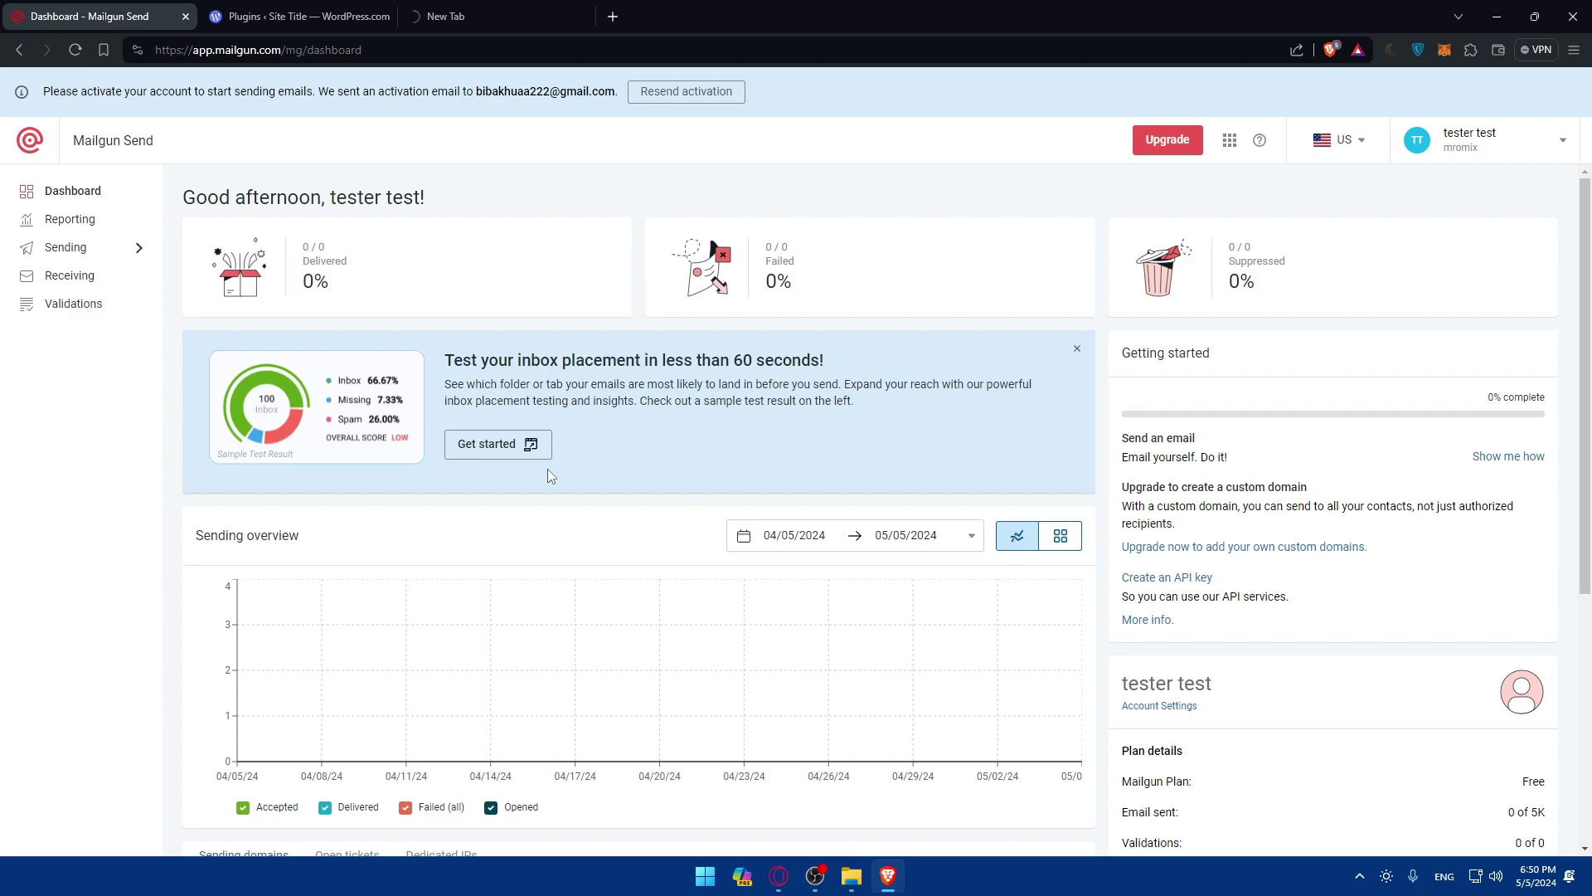
Open and read the 'More info' help article on finding API keys and SMTP credentials
scroll(655, 382, down, 5)
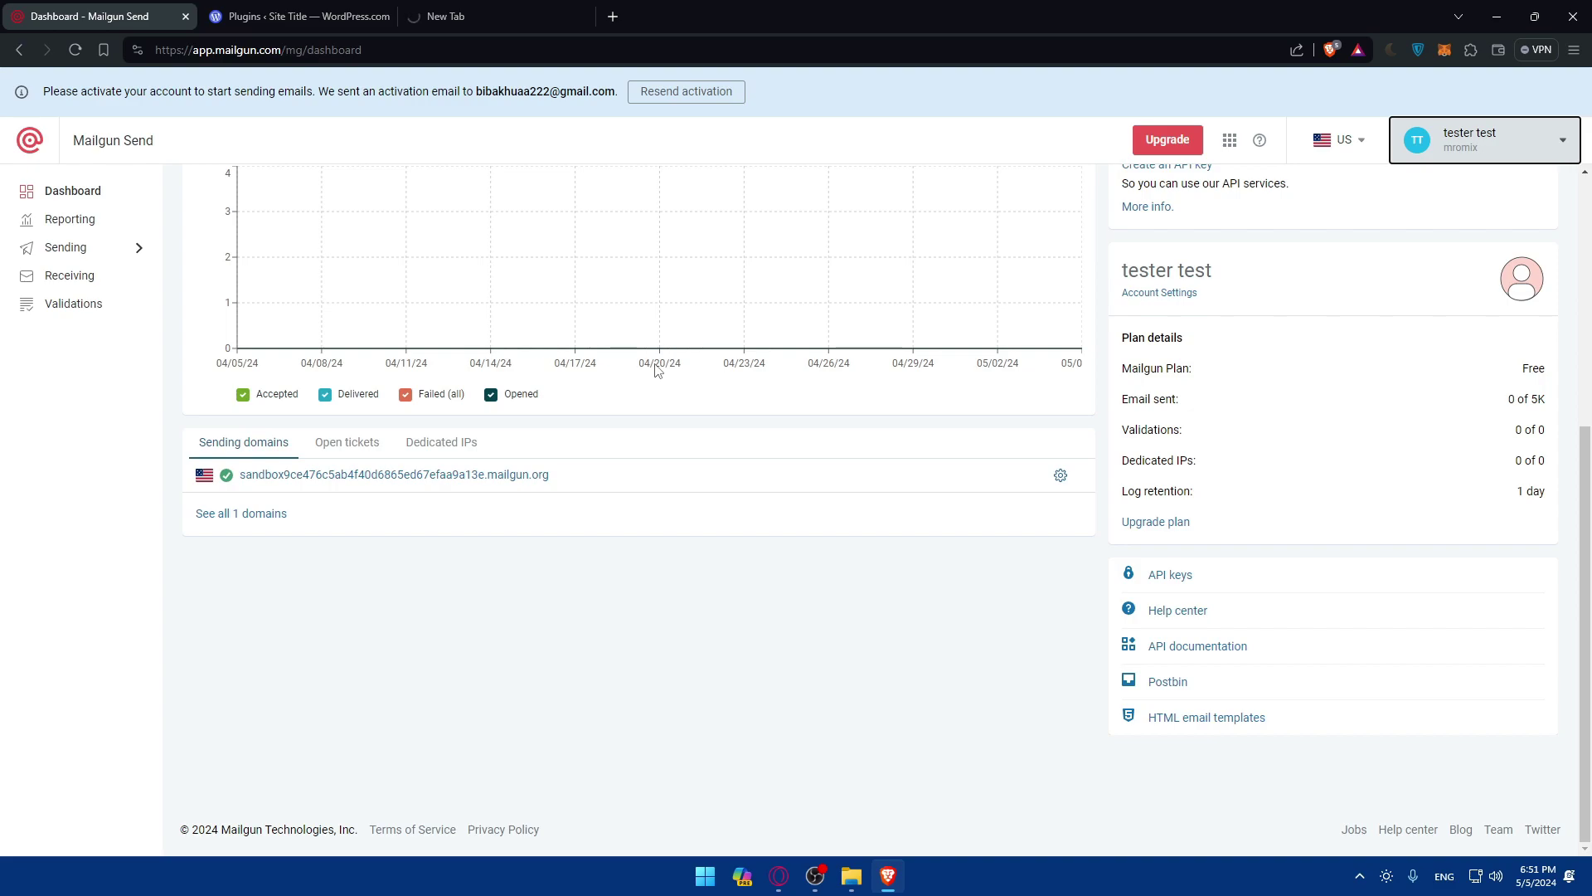
scroll(655, 369, up, 5)
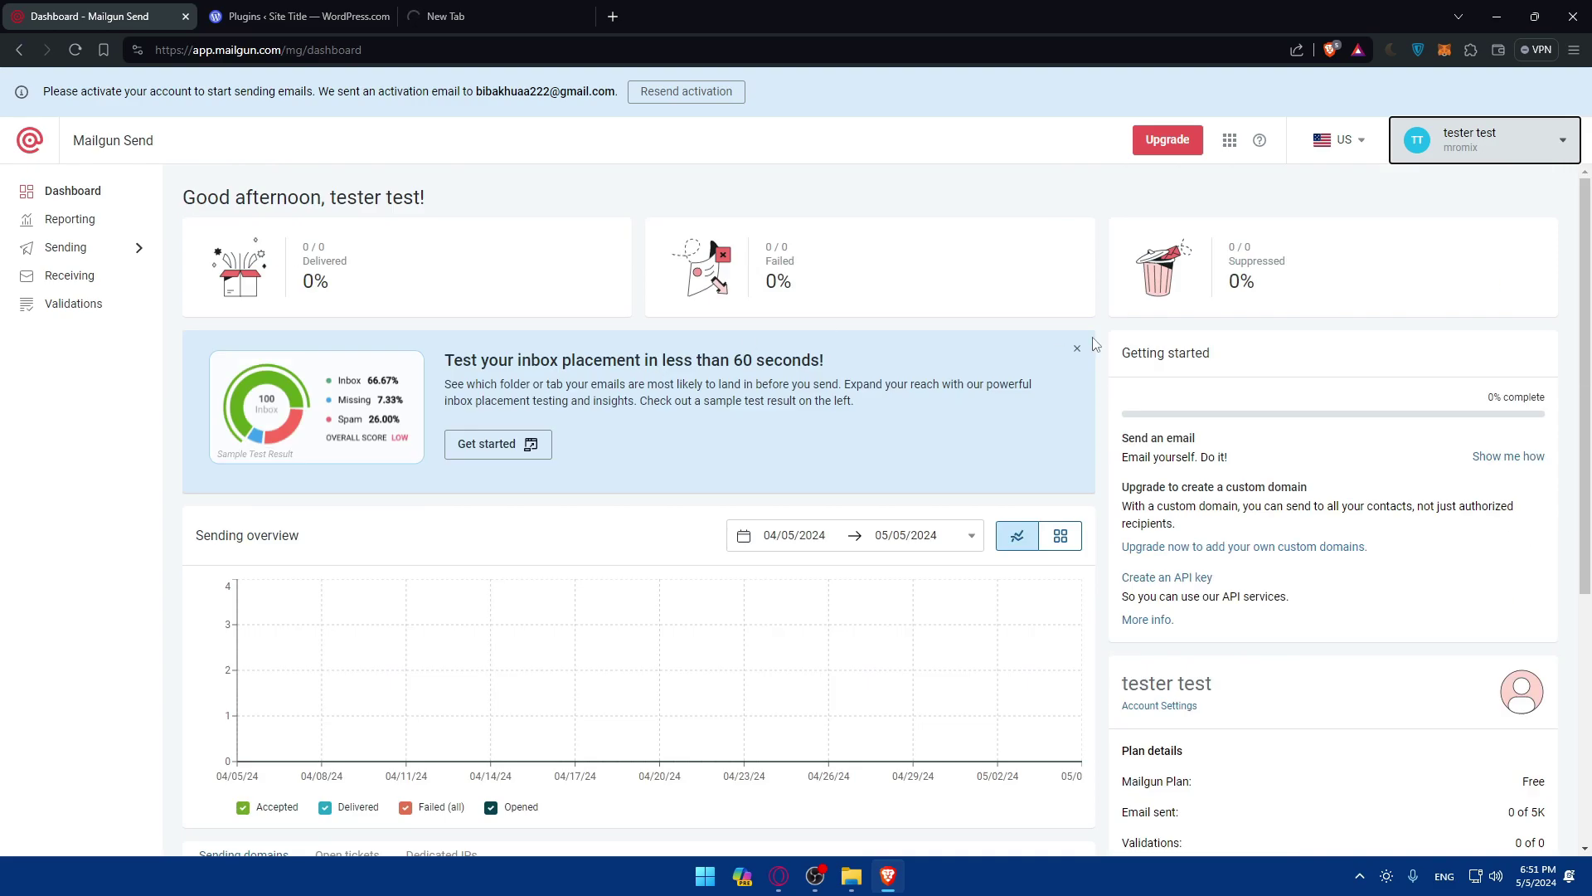
click(1212, 388)
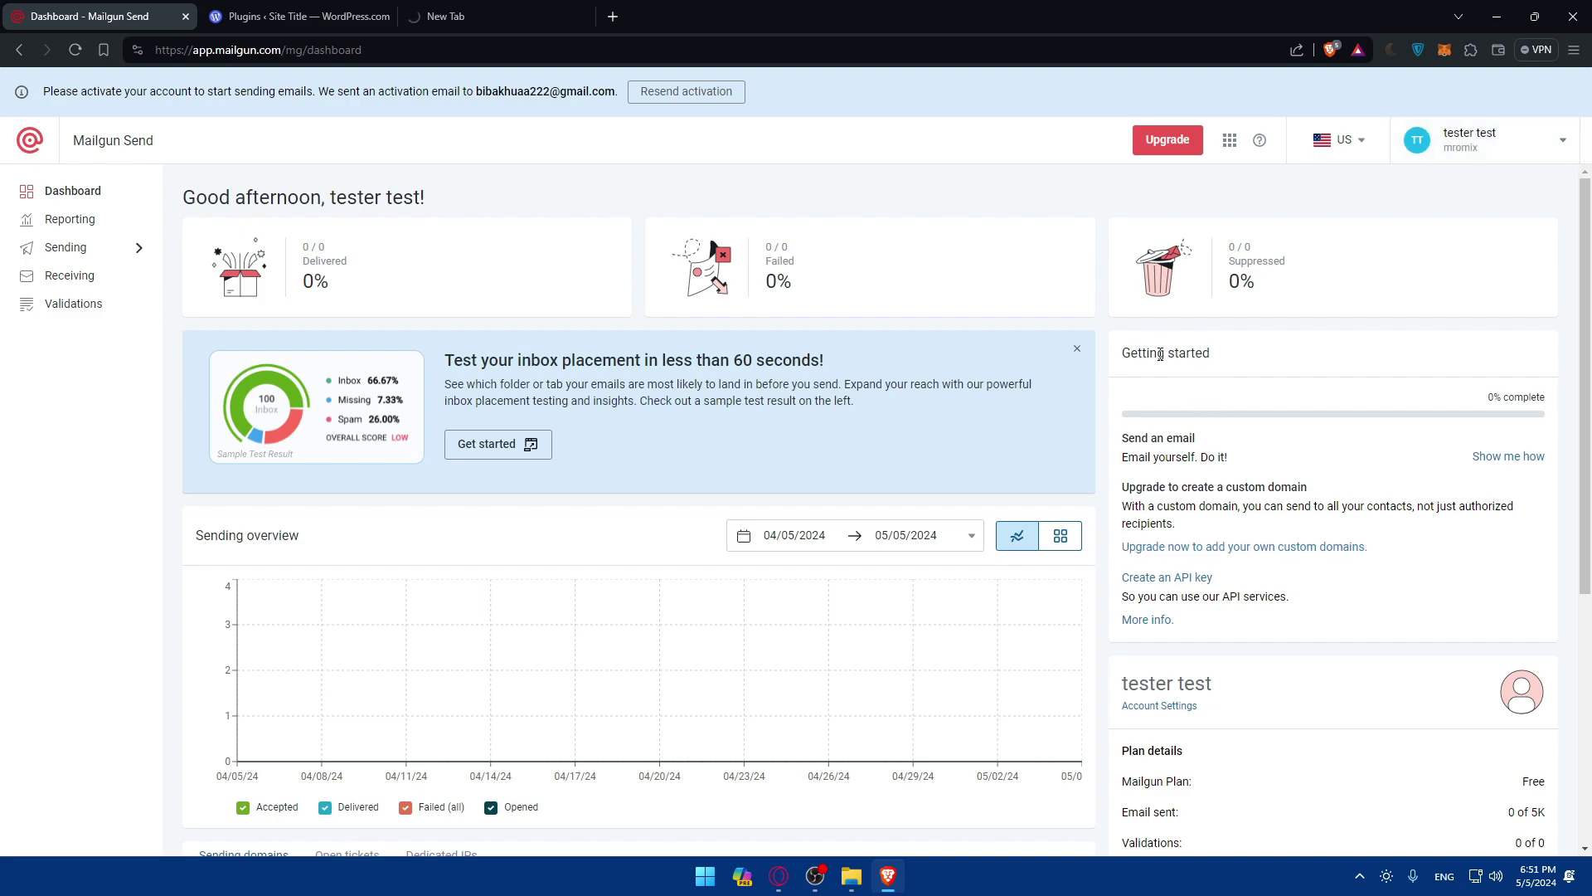
drag(1122, 457, 1267, 466)
scroll(1252, 471, down, 3)
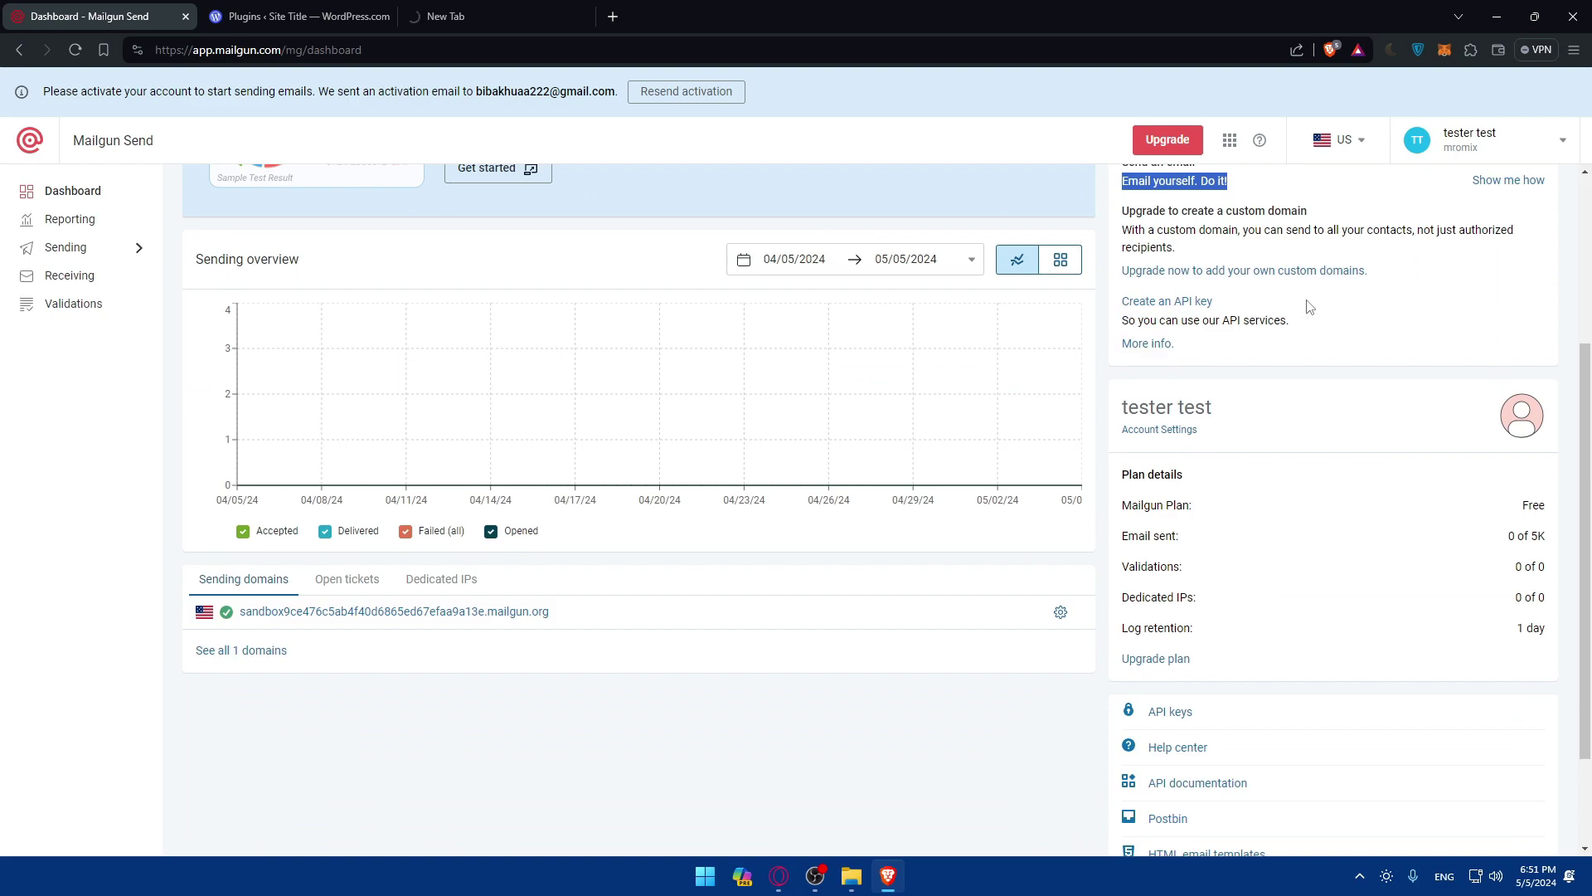
click(1154, 343)
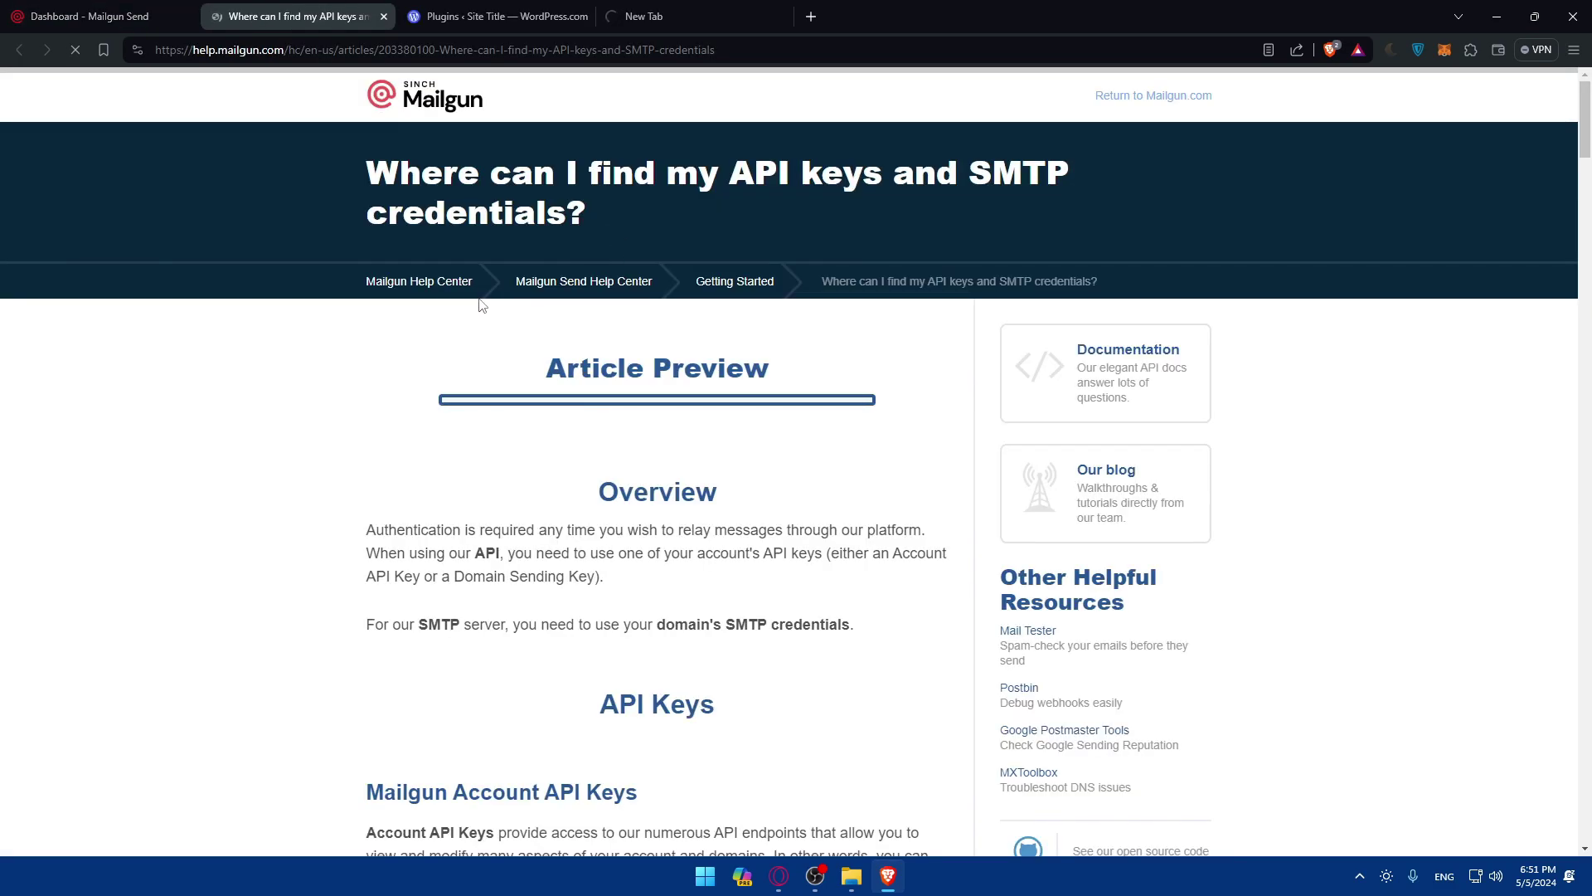
scroll(485, 305, down, 20)
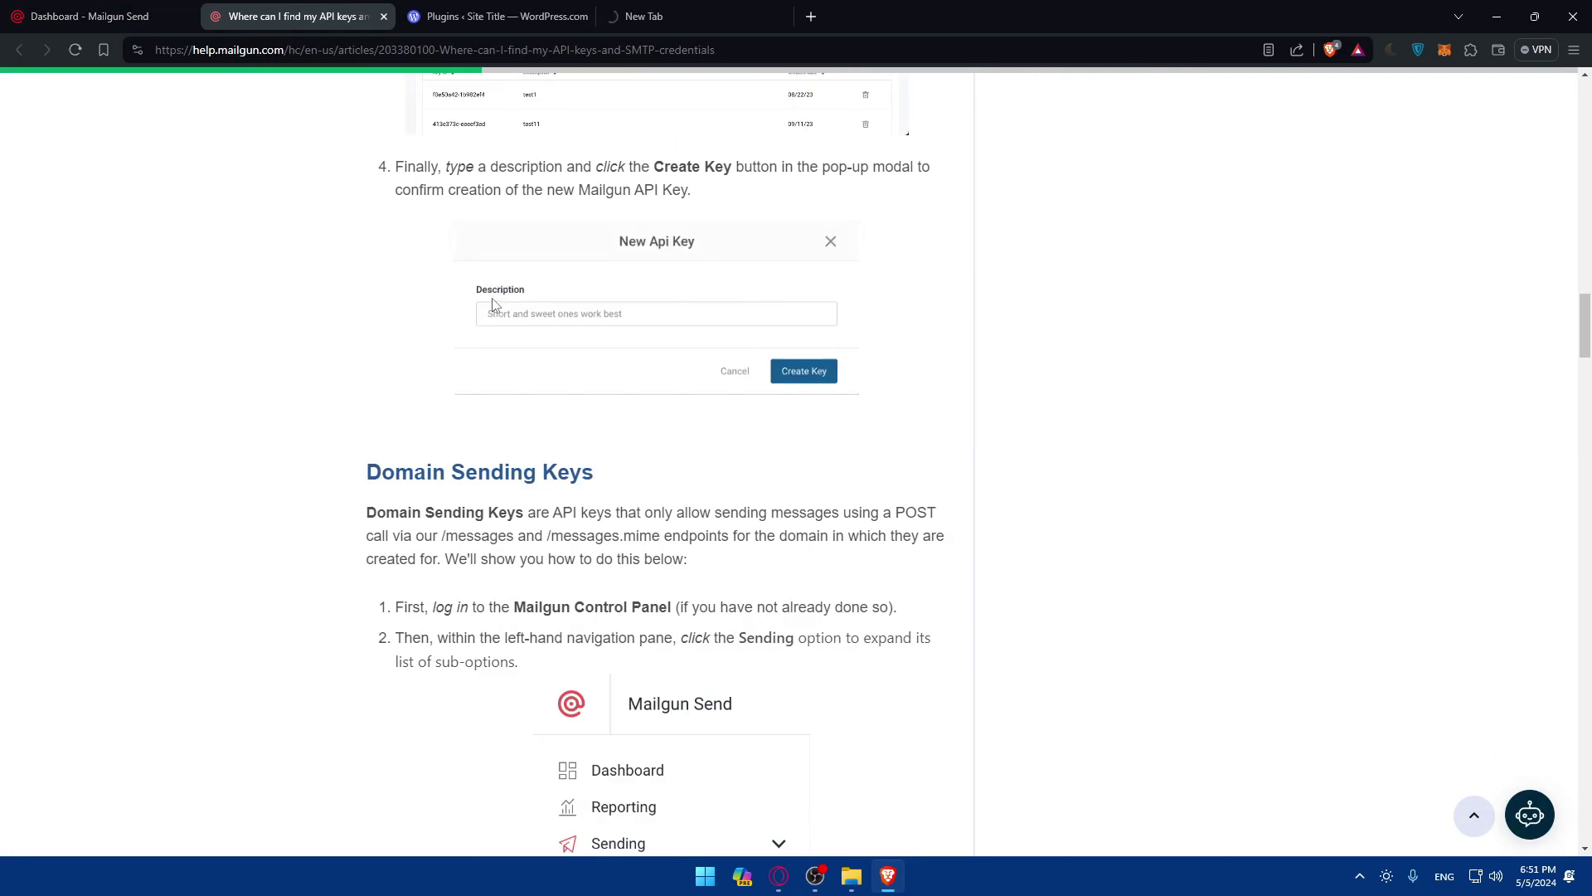
scroll(492, 305, down, 7)
scroll(490, 302, up, 12)
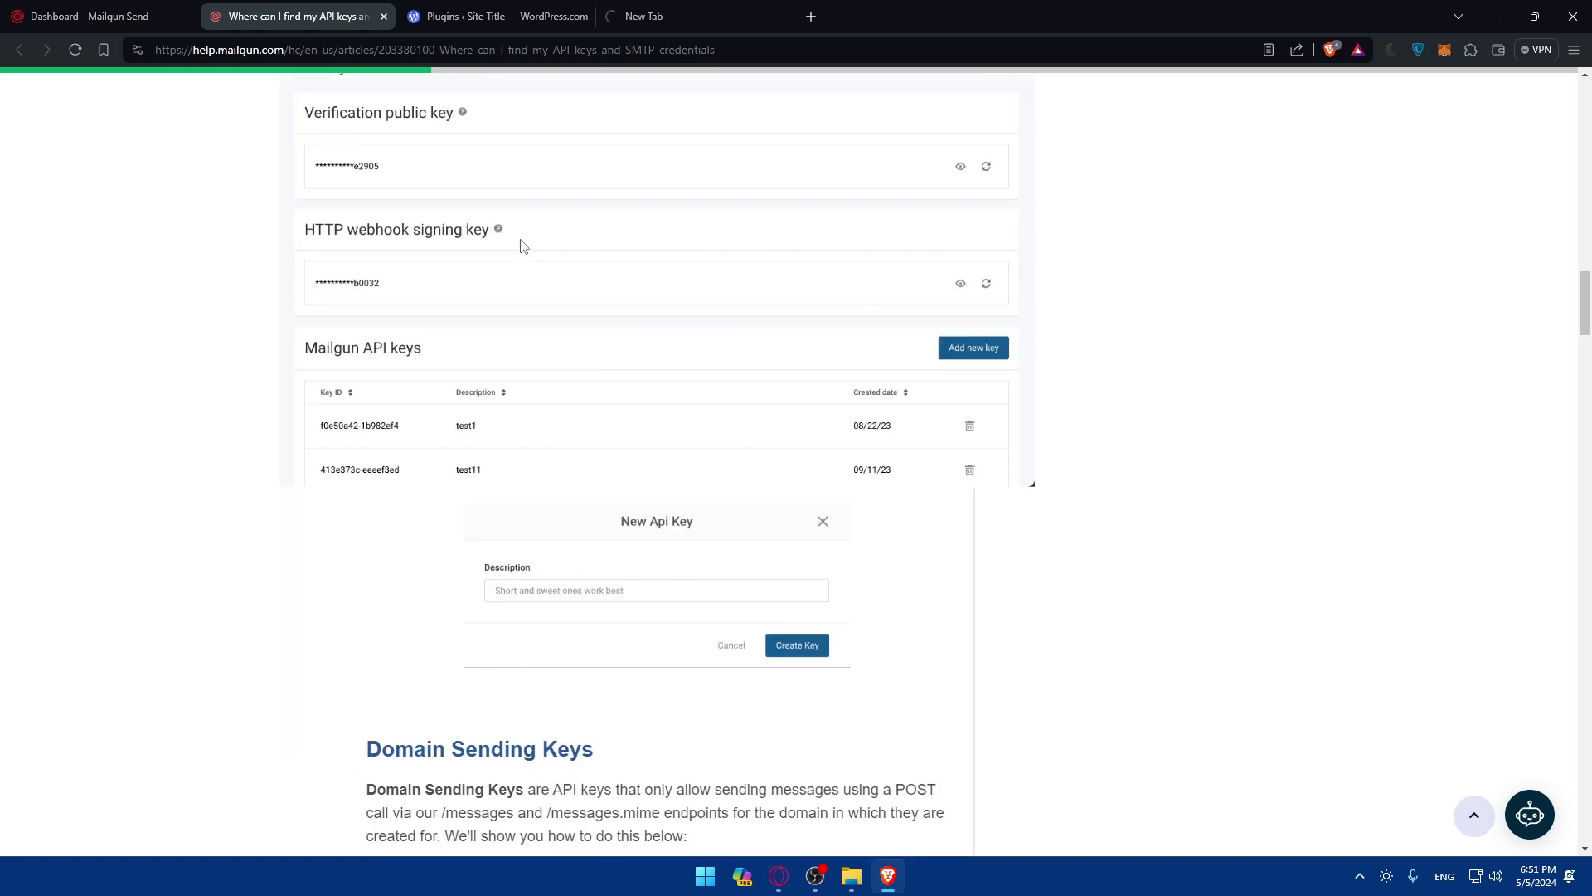
scroll(524, 246, up, 5)
scroll(531, 240, down, 15)
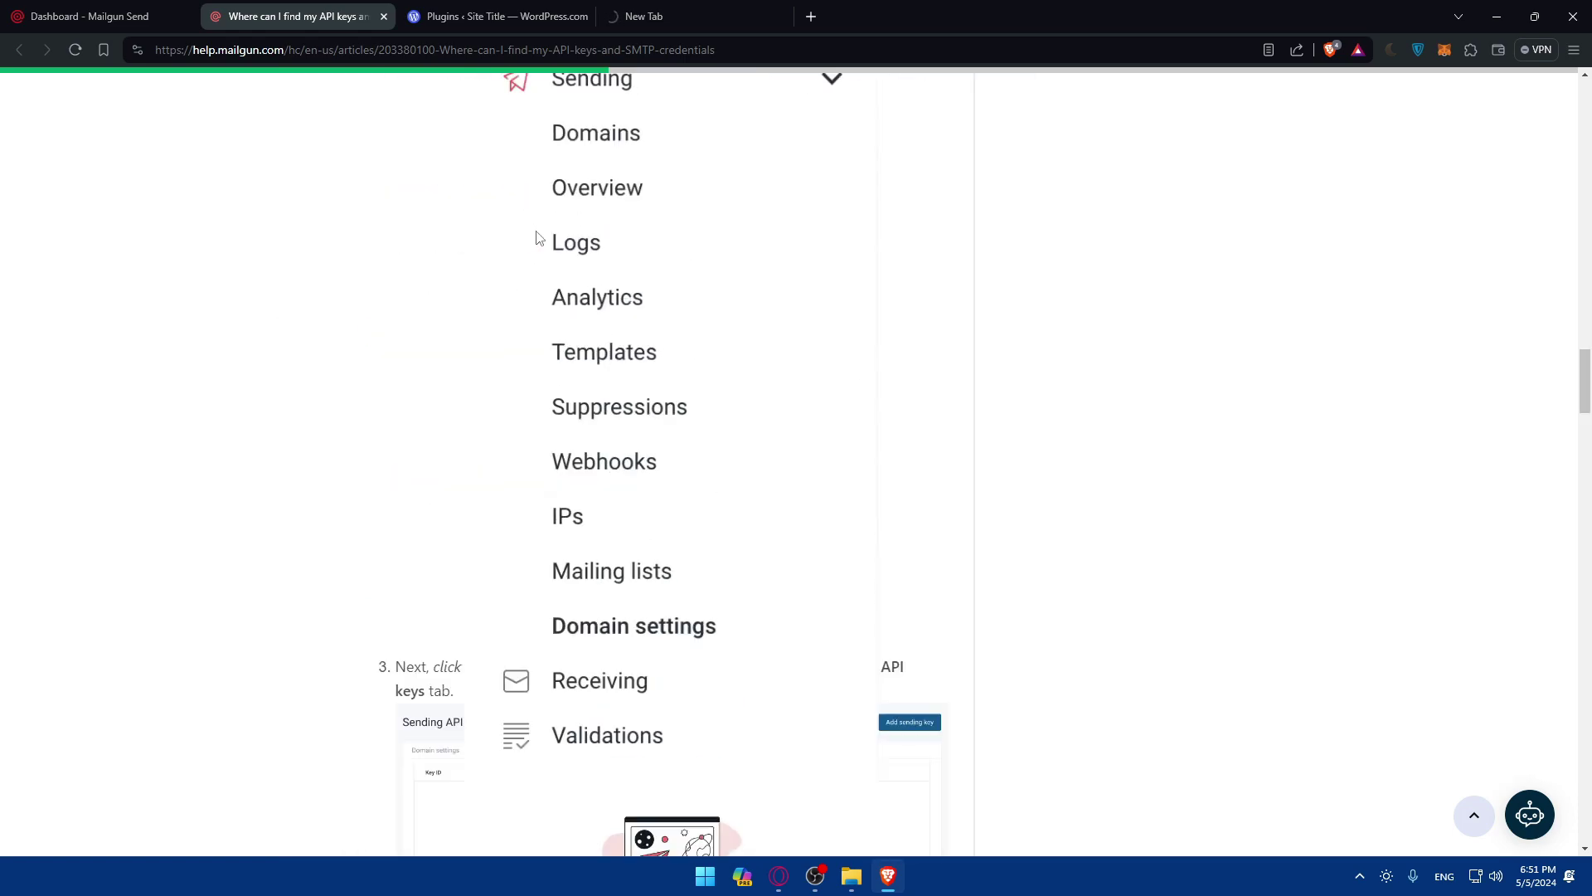
scroll(497, 265, up, 3)
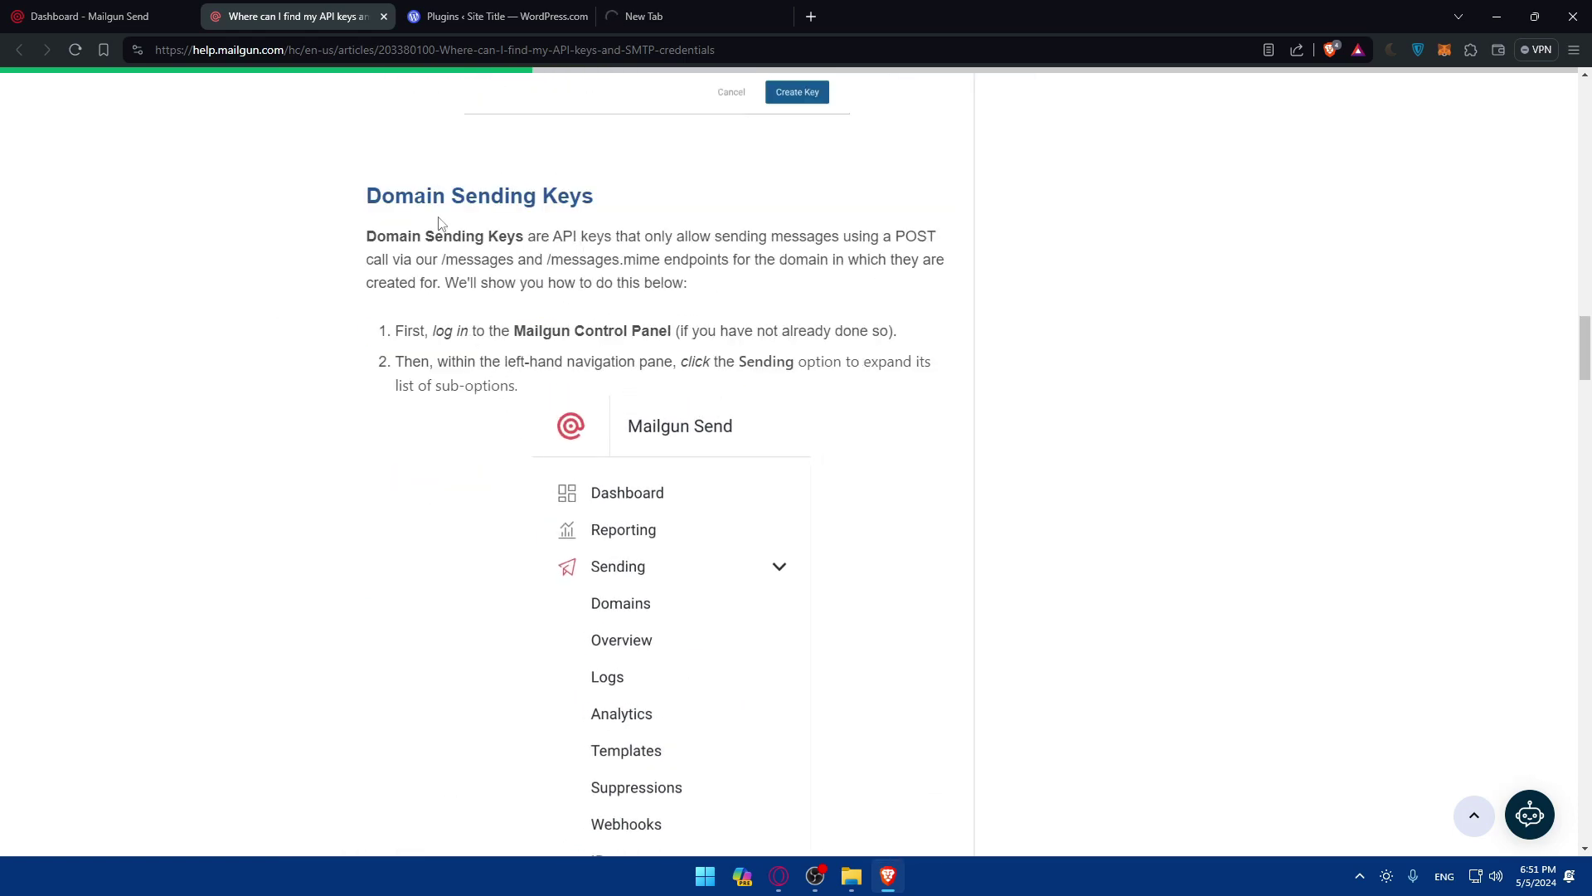
Check the sandbox domain under Sending > Domains, briefly trying Add new domain
click(99, 17)
click(92, 248)
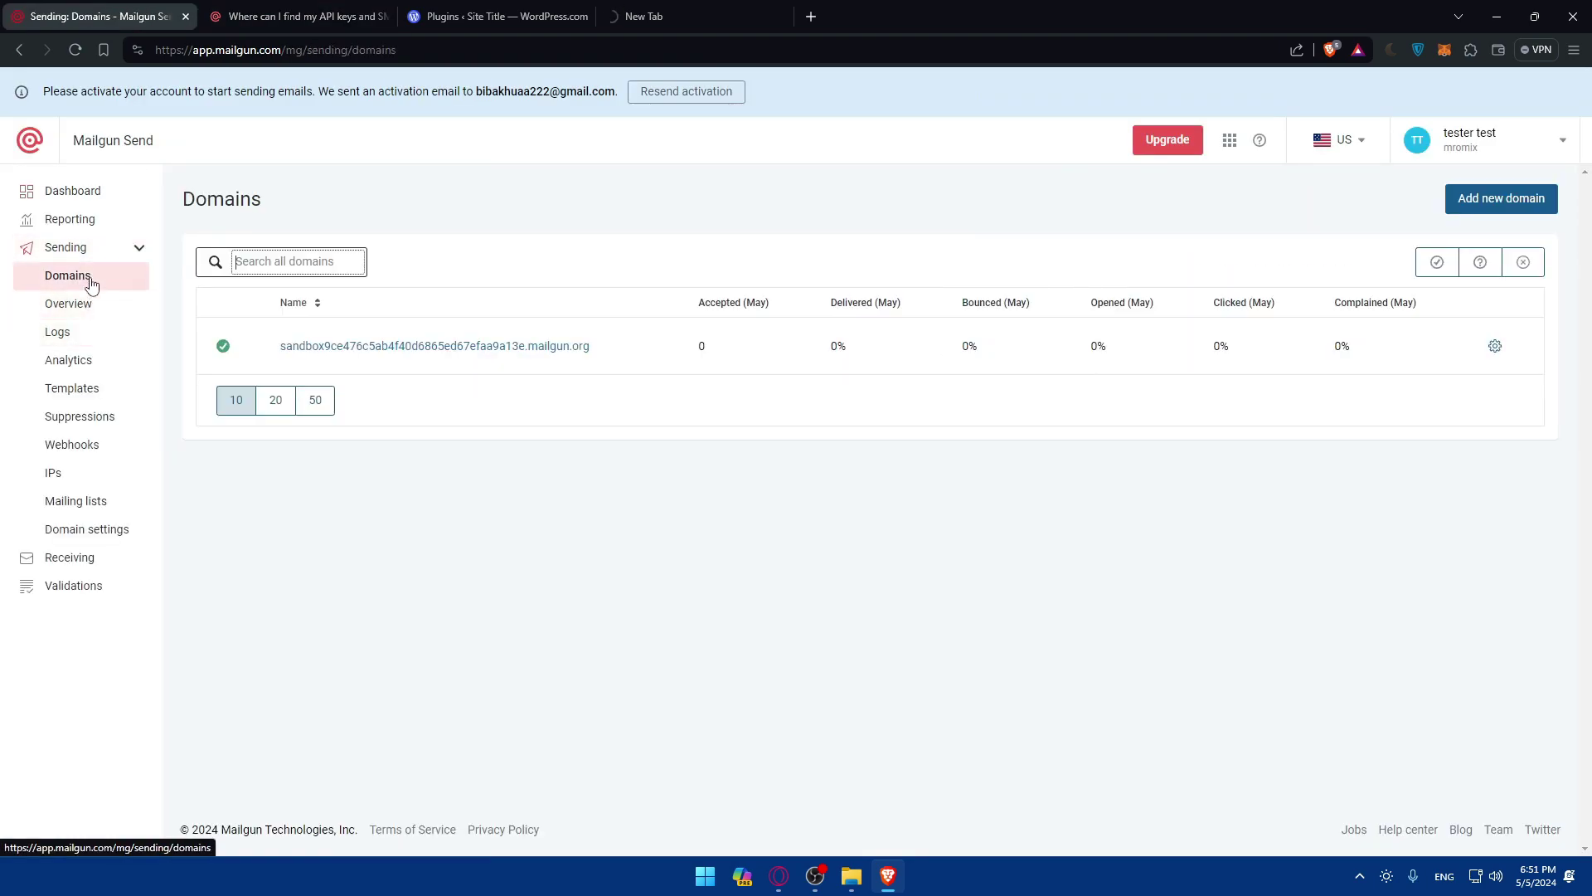
click(83, 279)
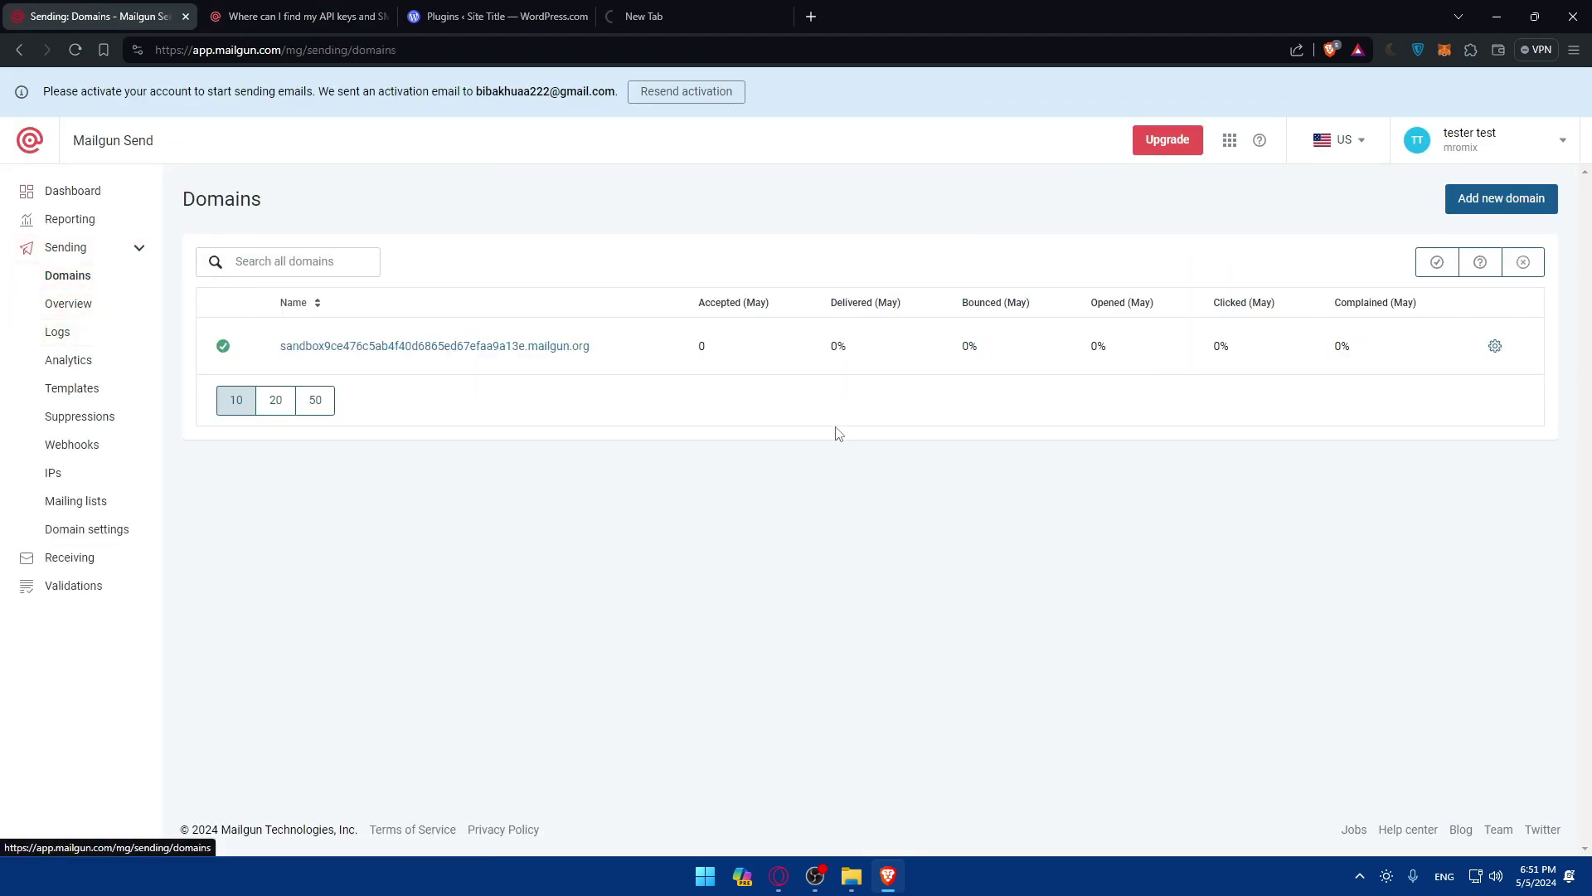
click(1541, 193)
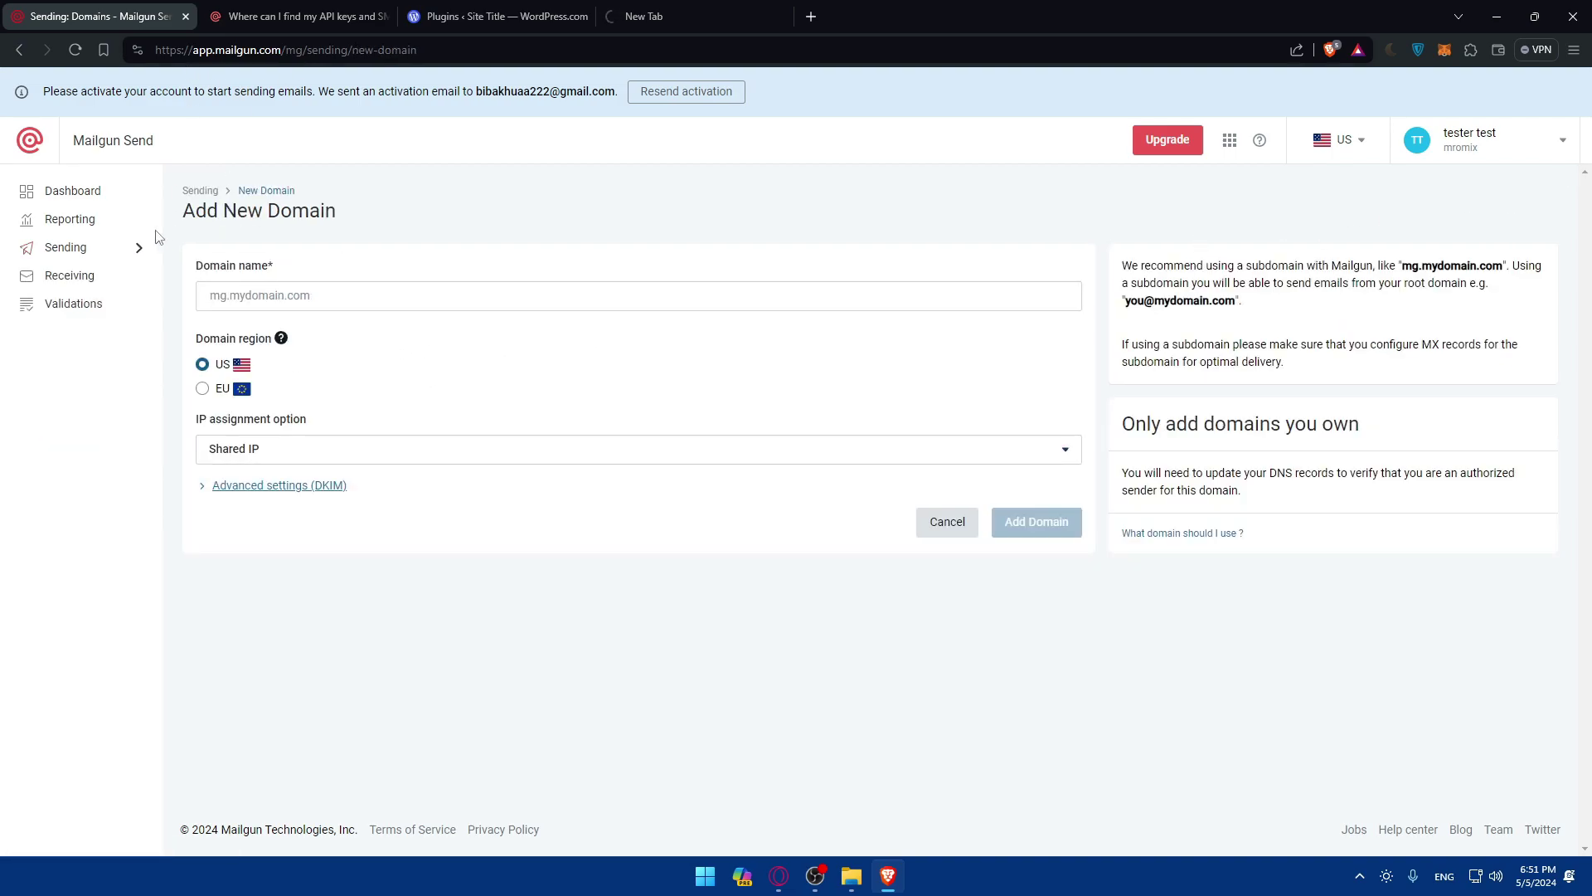
key(alt+Left)
Reread the API keys help article, then close its tab
click(295, 16)
scroll(749, 378, down, 15)
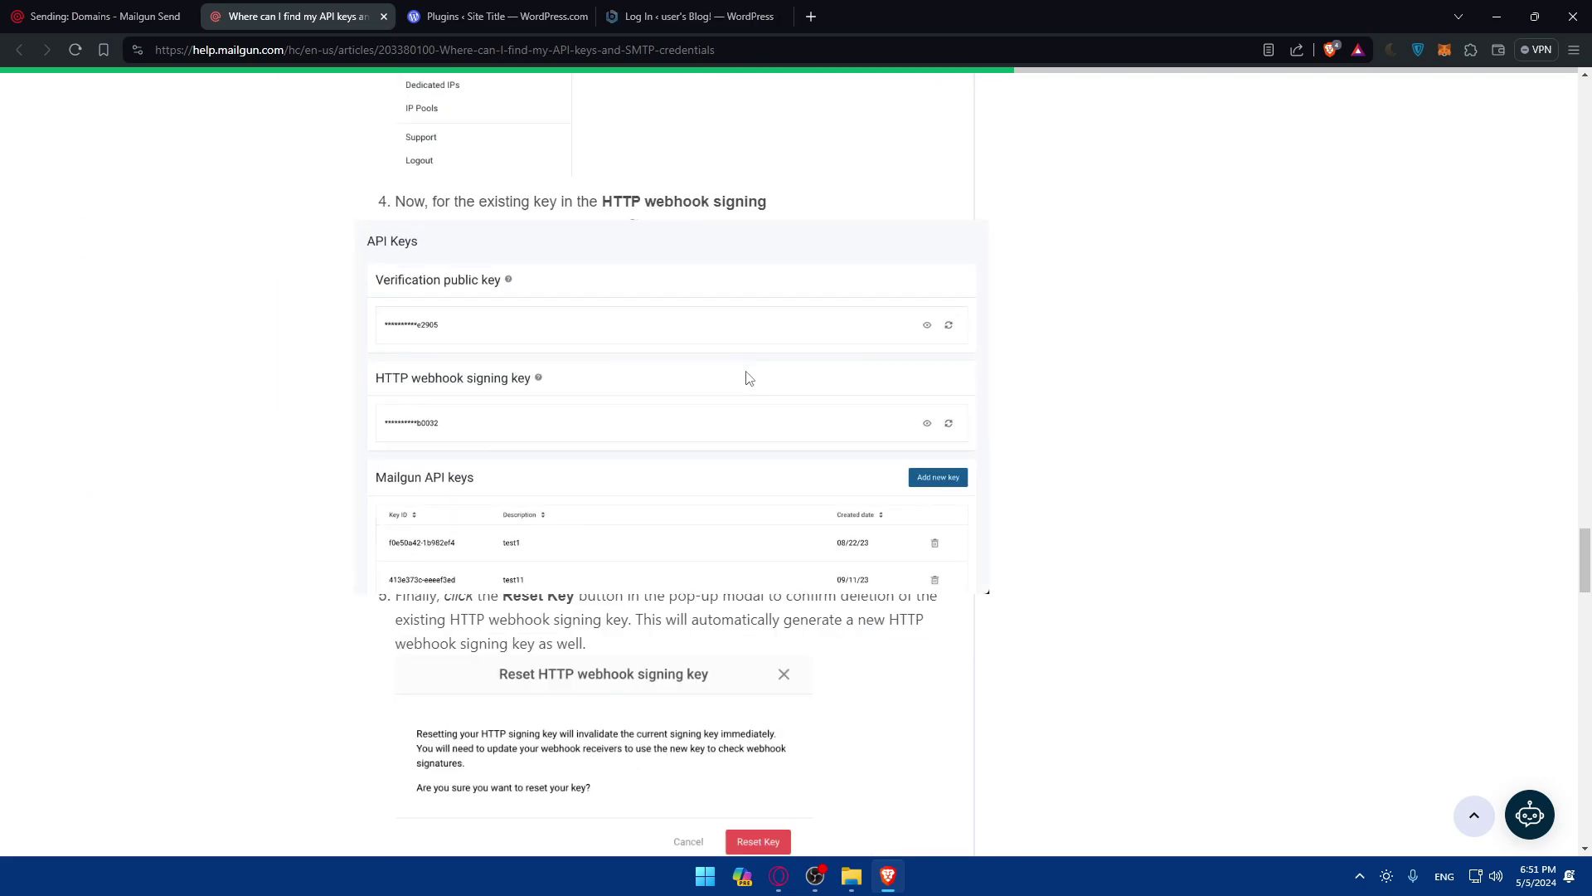
scroll(749, 378, down, 15)
scroll(749, 378, up, 8)
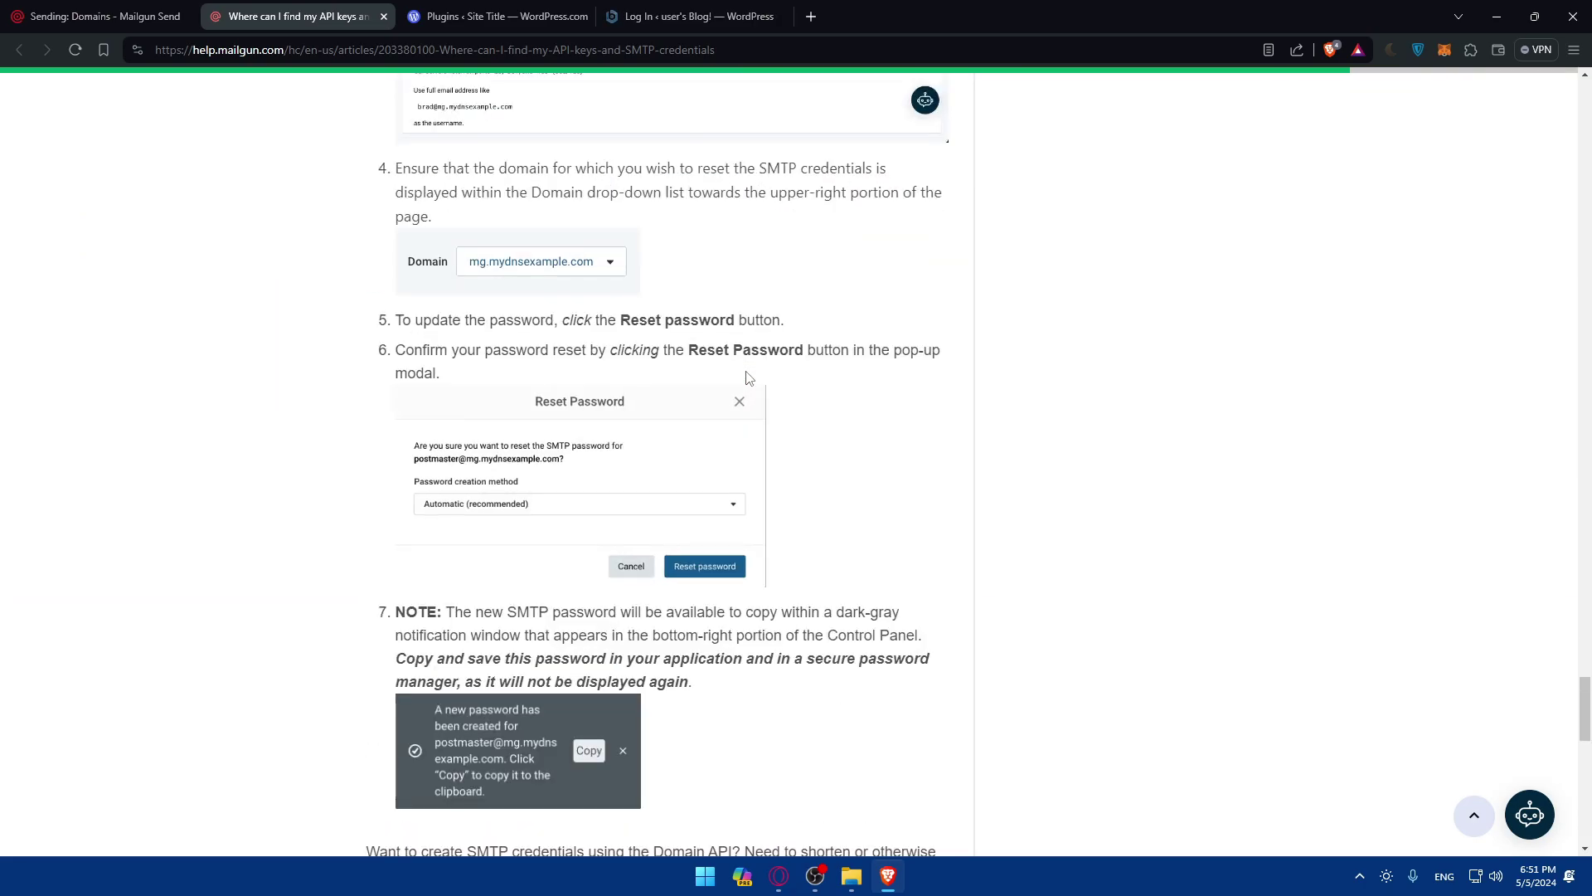
scroll(749, 379, up, 20)
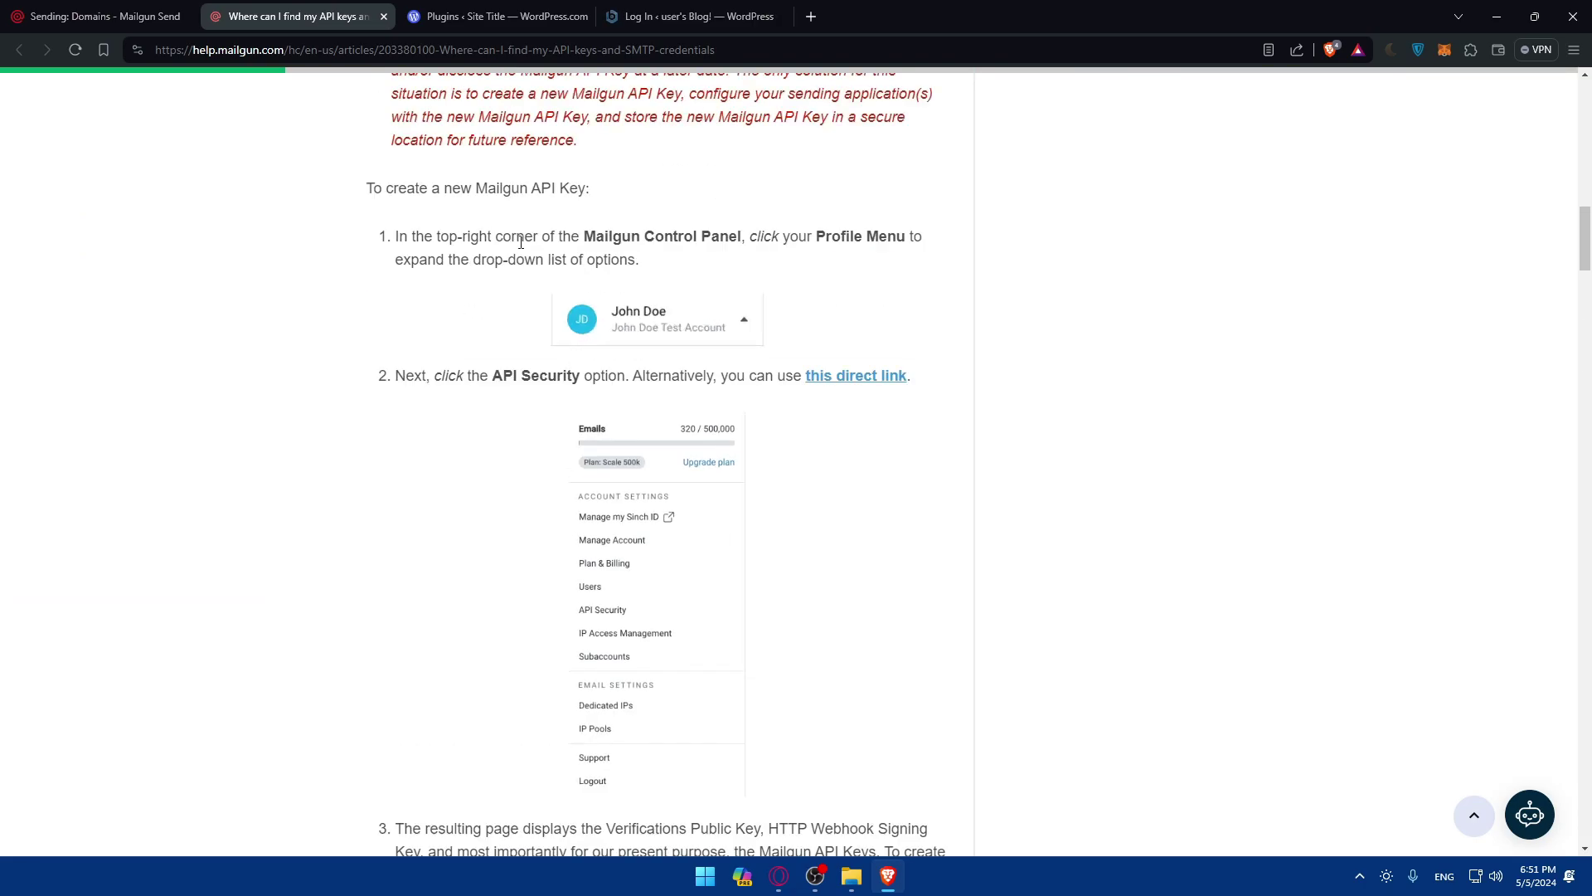
scroll(438, 162, up, 12)
scroll(427, 122, down, 20)
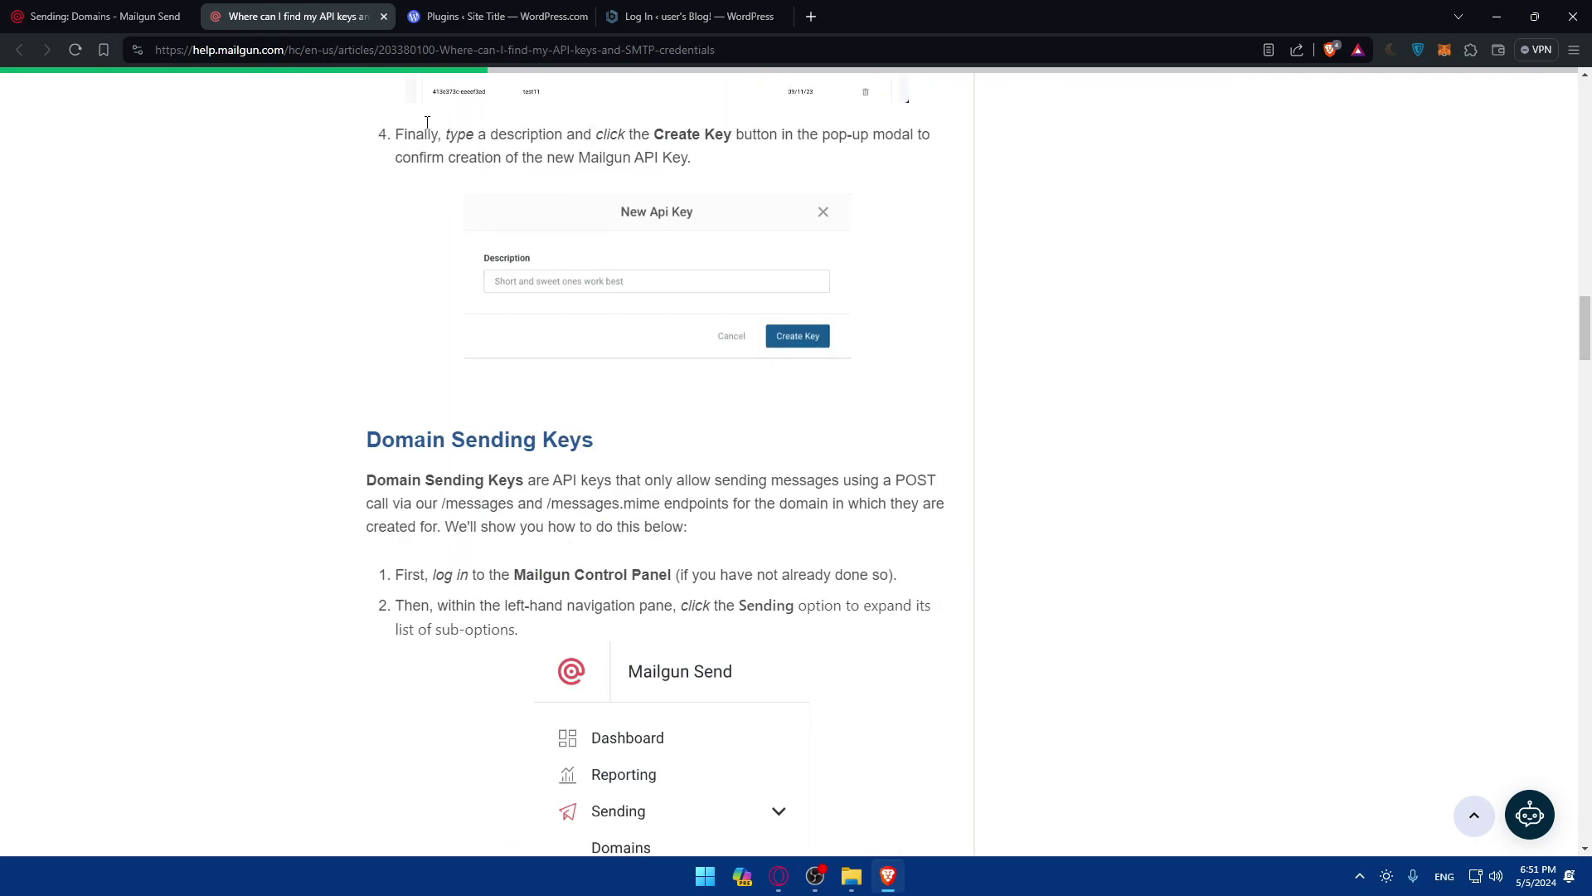
click(383, 17)
Log in to the local WordPress site, answering the captcha and ticking Remember Me
click(464, 16)
click(796, 291)
click(825, 347)
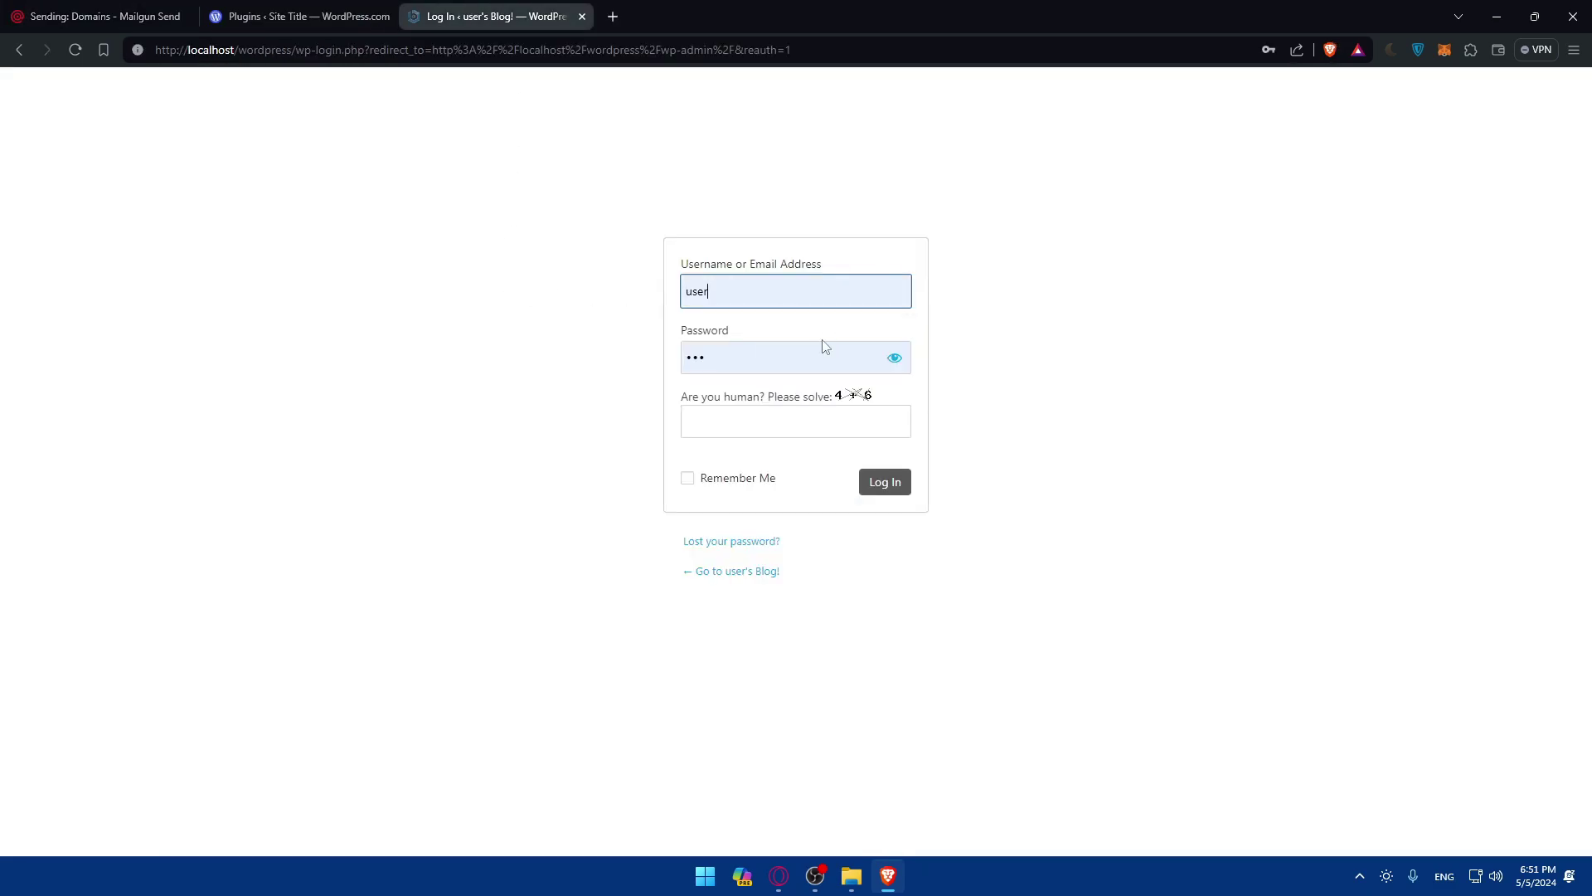
click(785, 414)
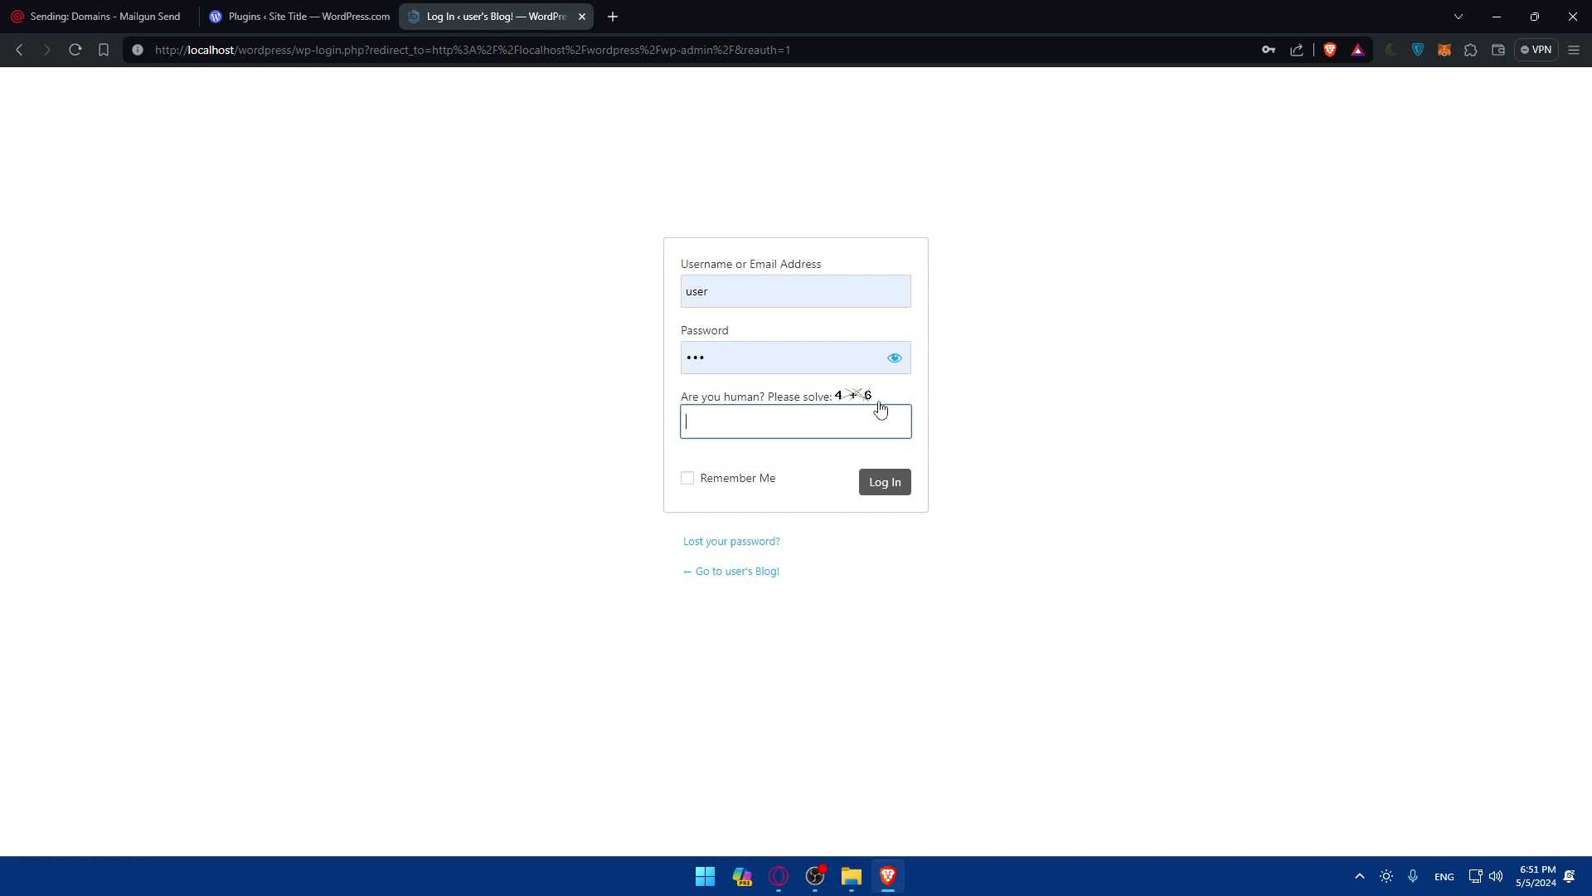
click(688, 477)
click(875, 488)
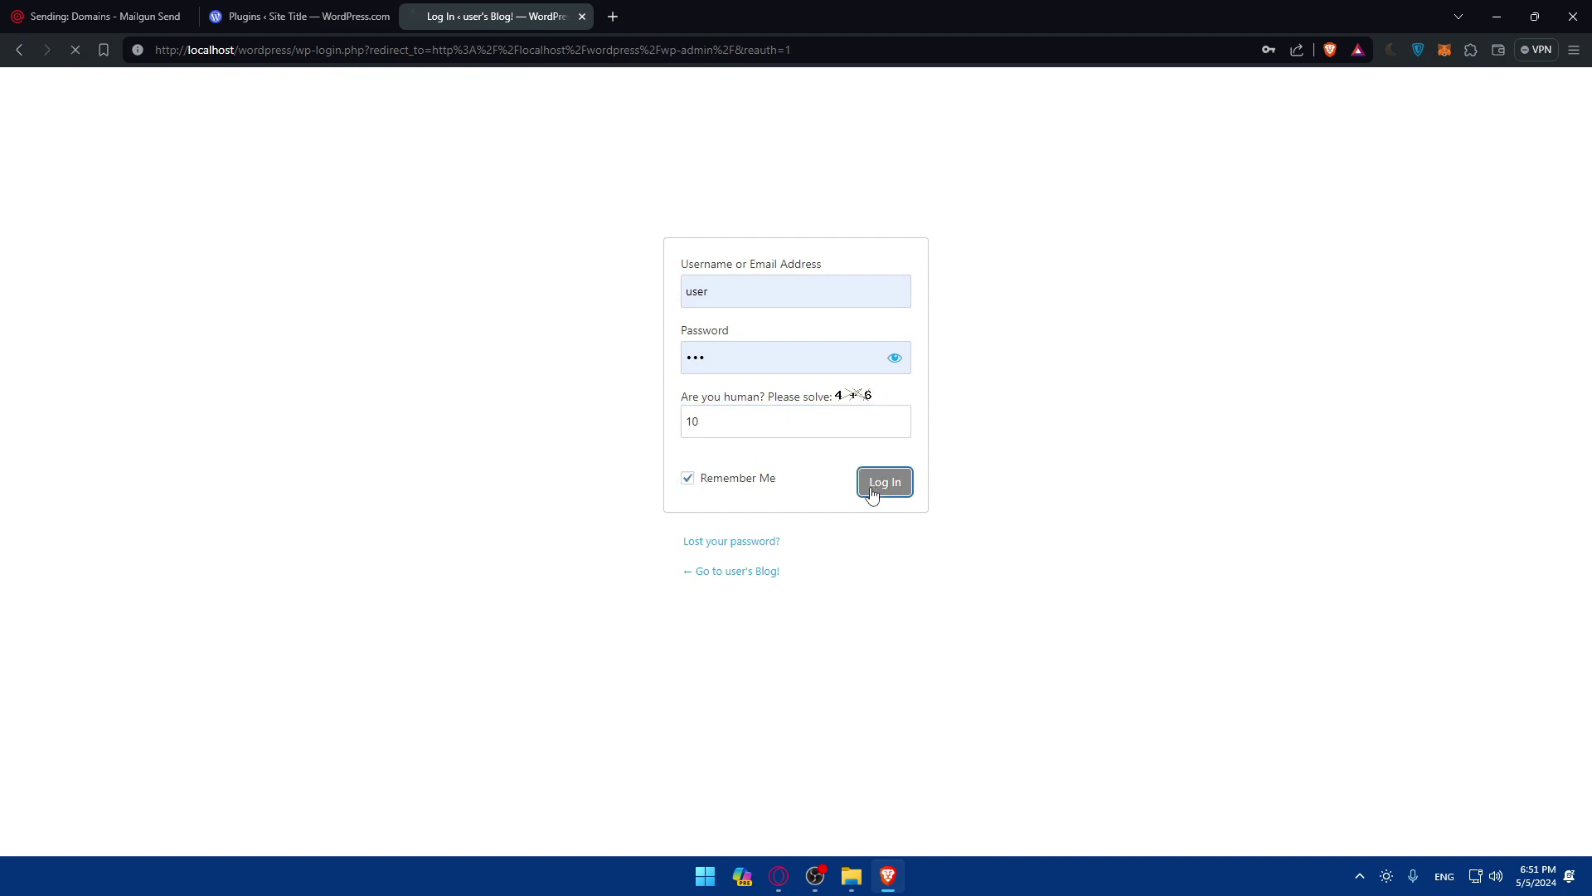
Choose 'Remind me later' on the admin email check, then return to the Mailgun Domains tab
click(258, 15)
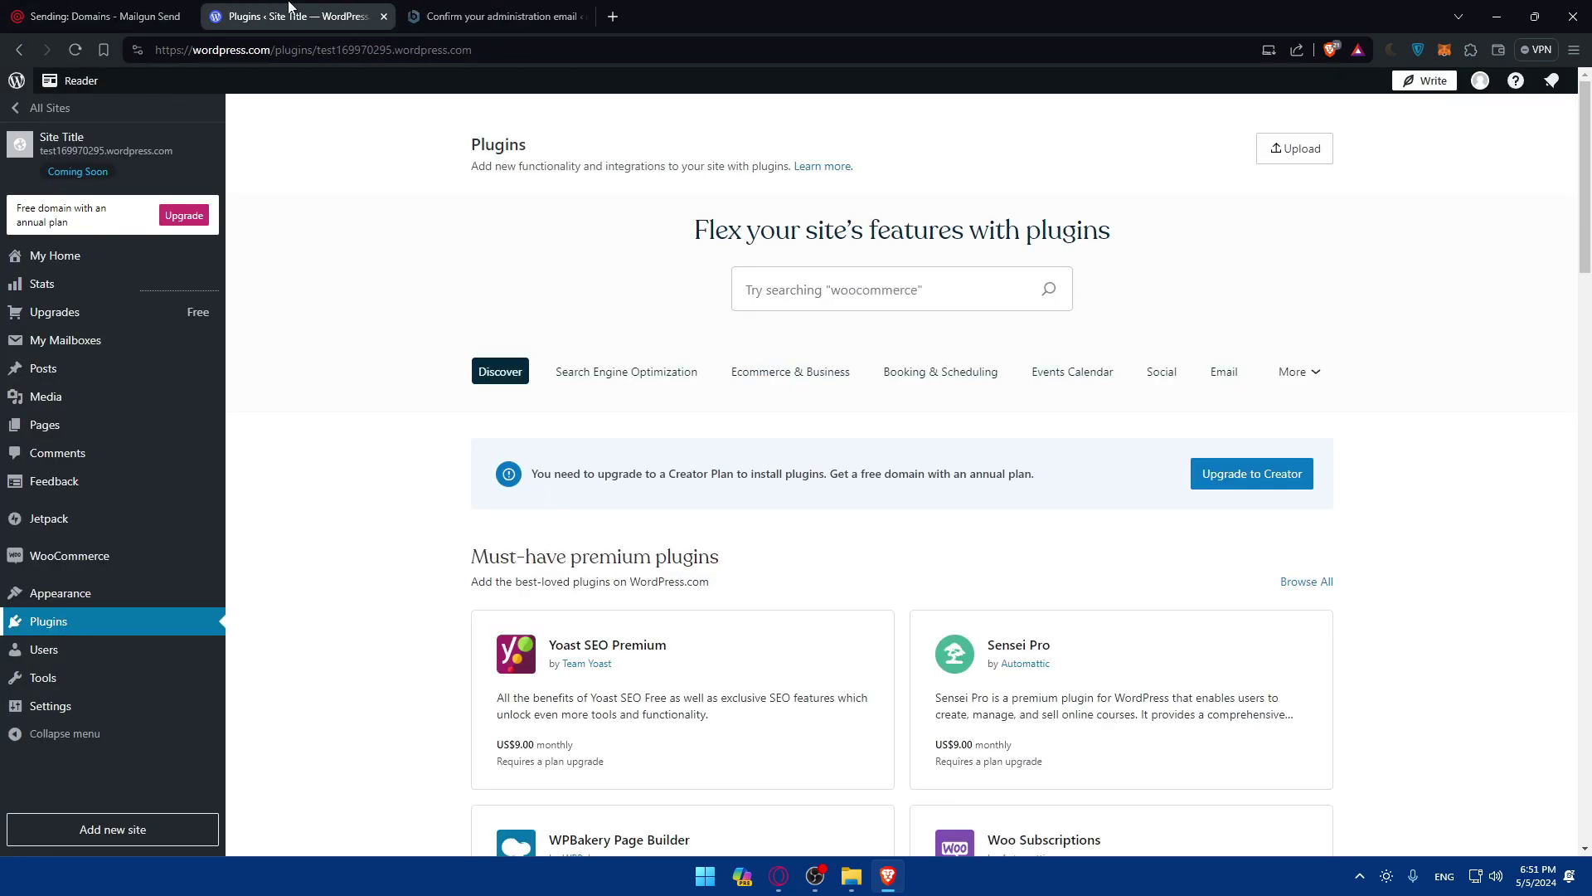
click(482, 8)
click(596, 438)
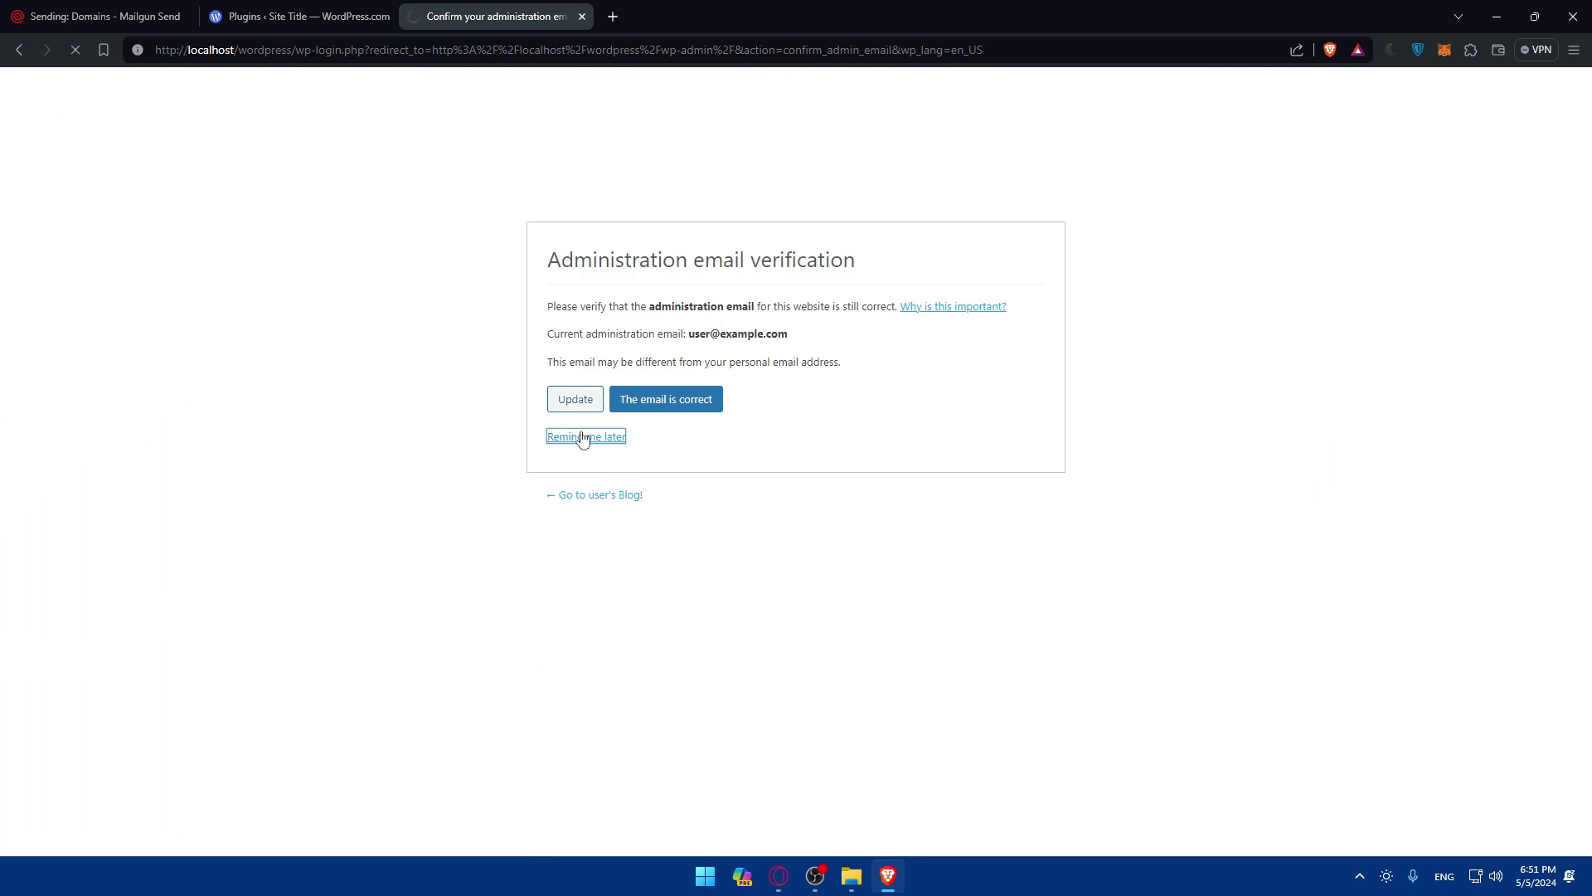
click(319, 15)
click(457, 20)
click(295, 11)
click(97, 8)
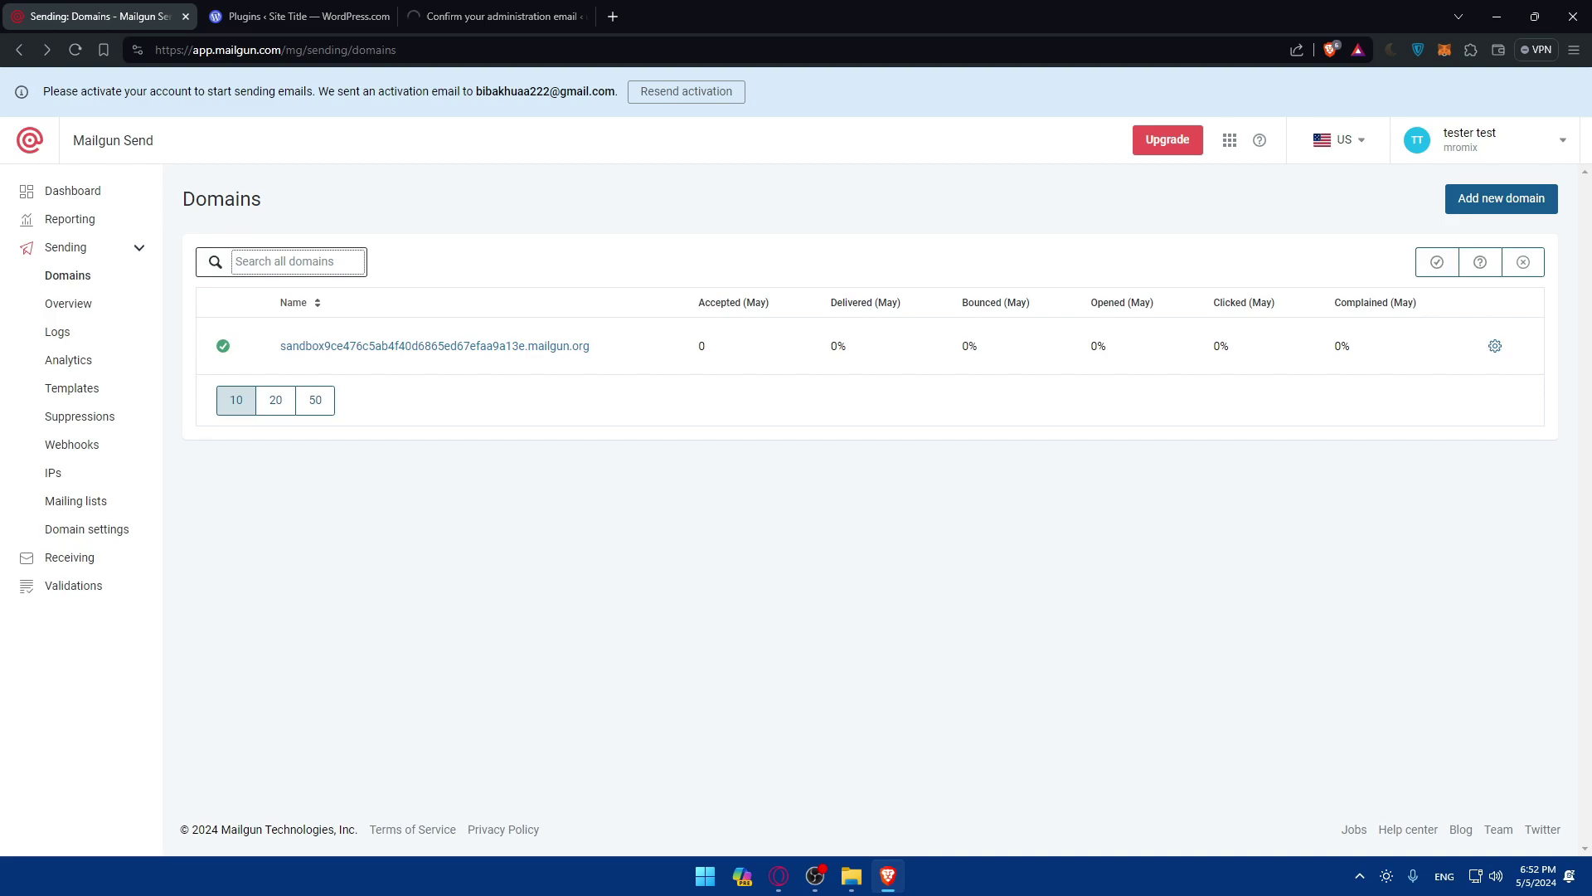
In the local WordPress admin, go to Plugins > Add New Plugin and search 'wp mail smtp'
click(530, 15)
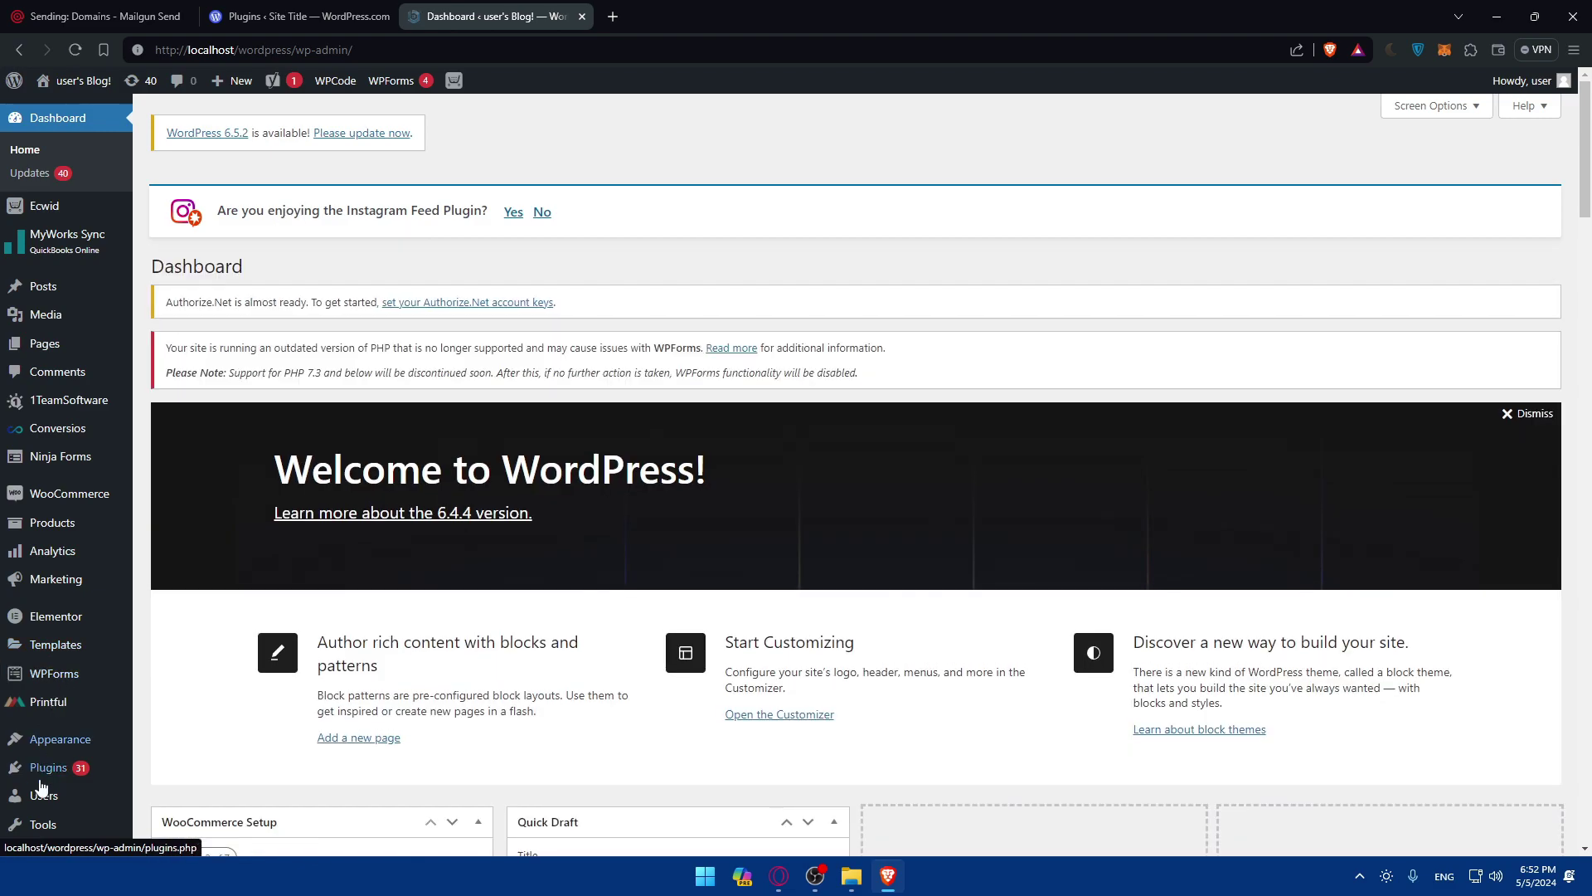
mouse_move(42, 786)
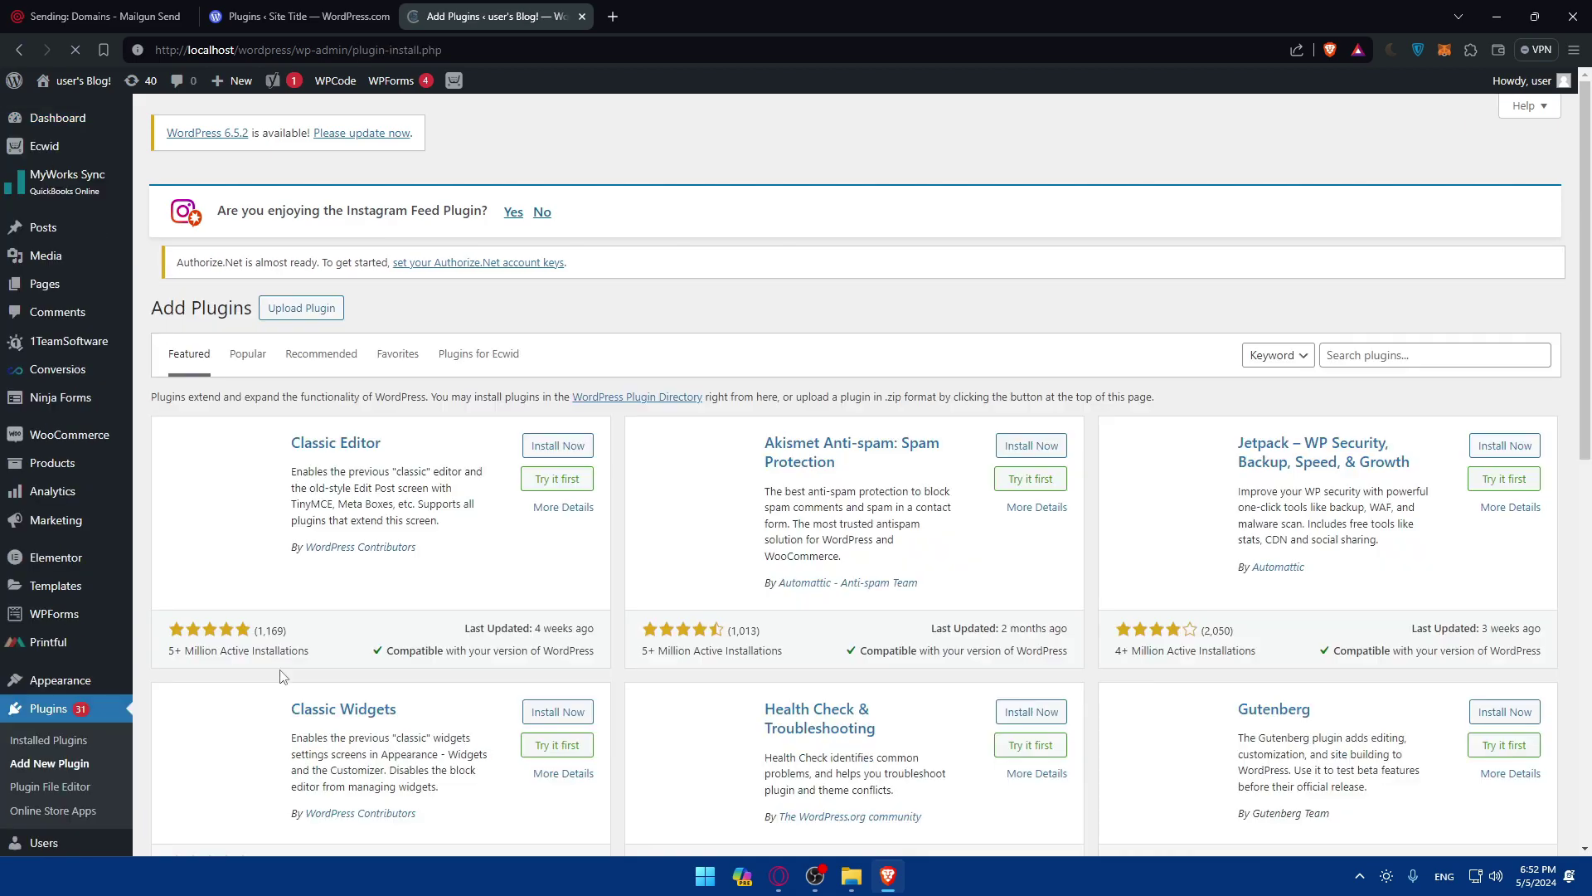
scroll(614, 485, down, 15)
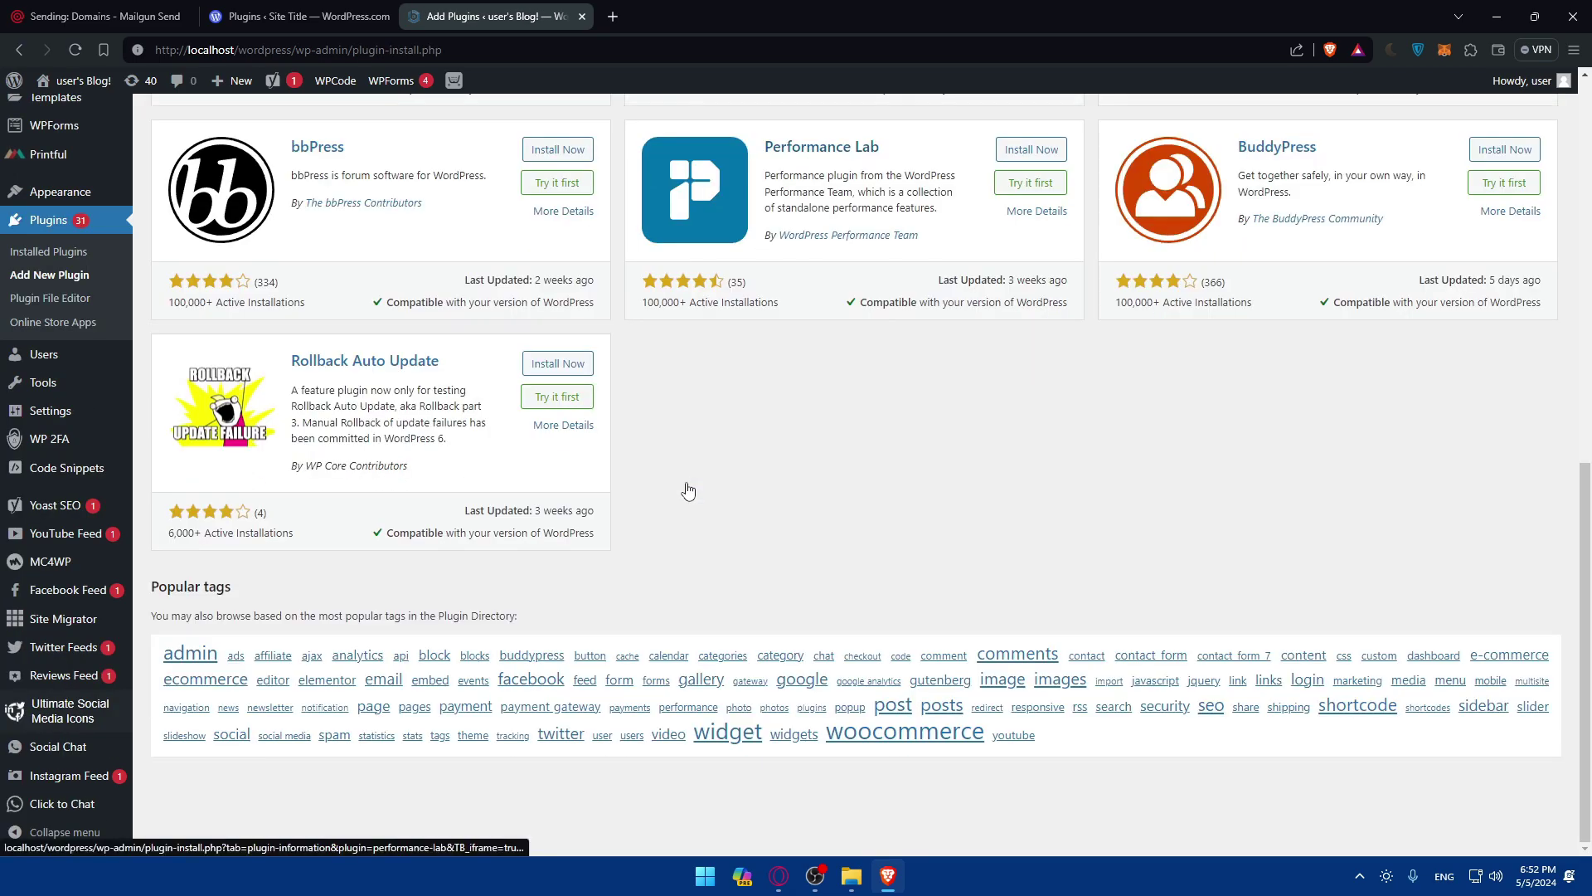
scroll(688, 489, up, 15)
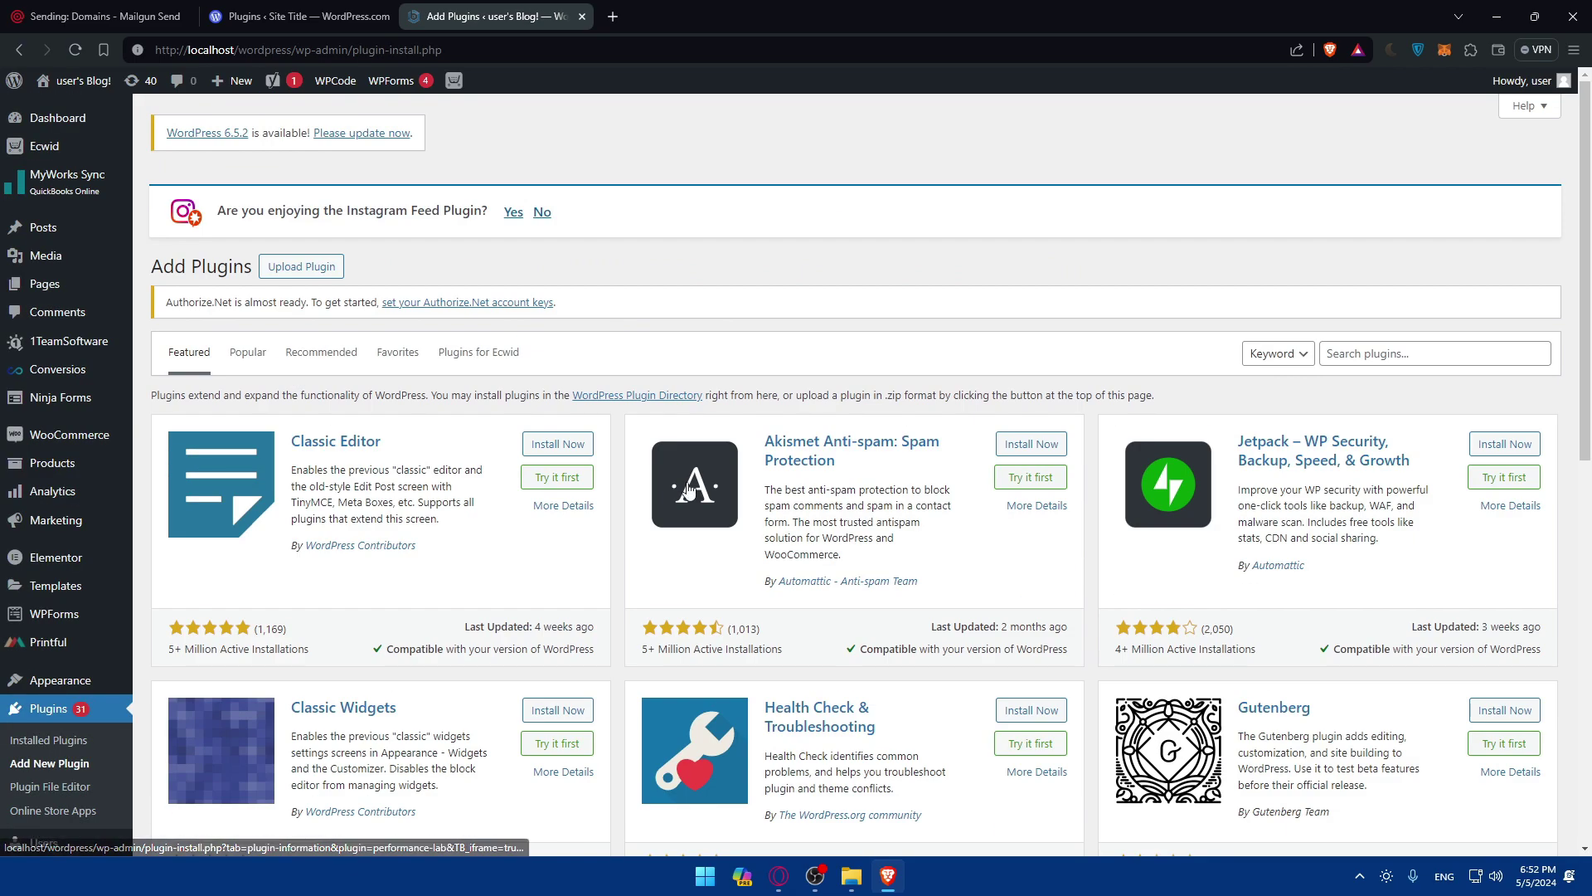
click(1386, 358)
text(wp mail smtp)
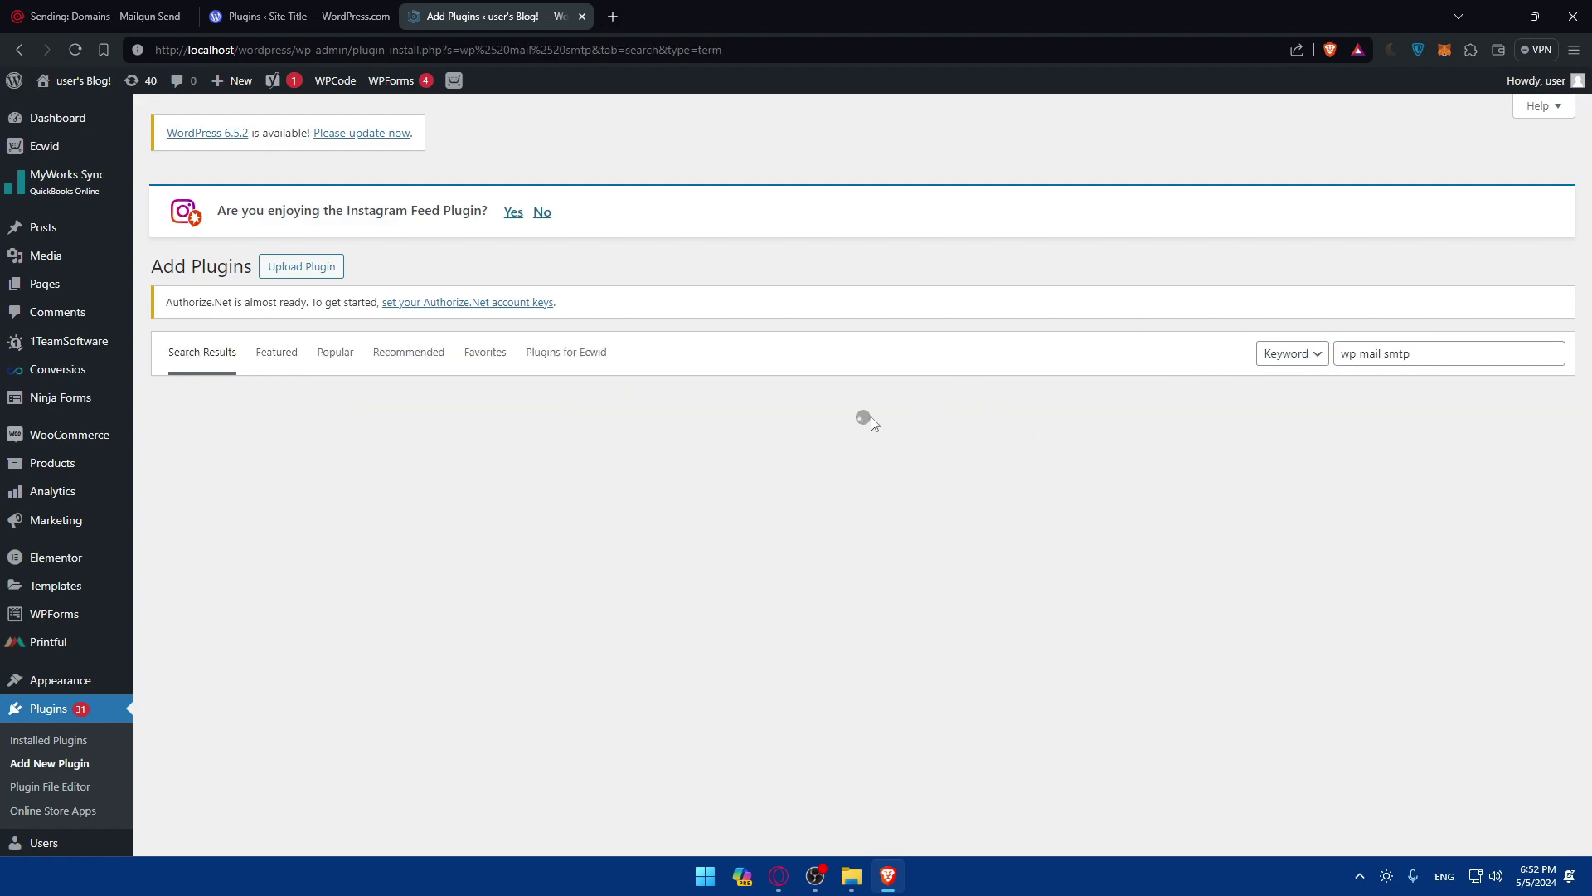
scroll(833, 463, down, 2)
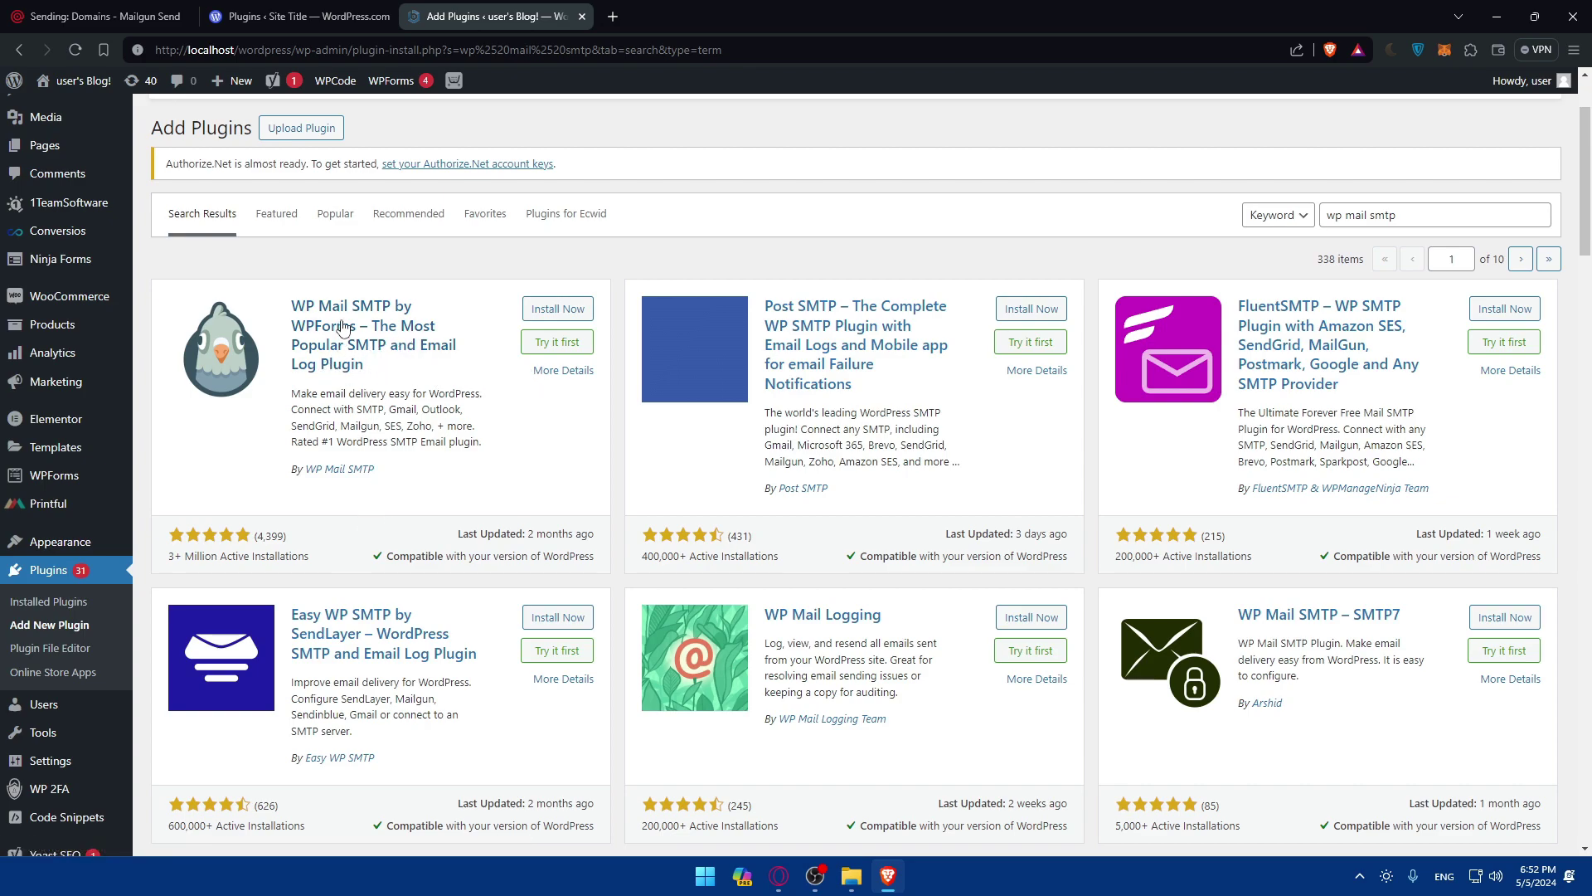
Open the WP Mail SMTP plugin details and read its description, Installation and FAQ tabs
click(343, 325)
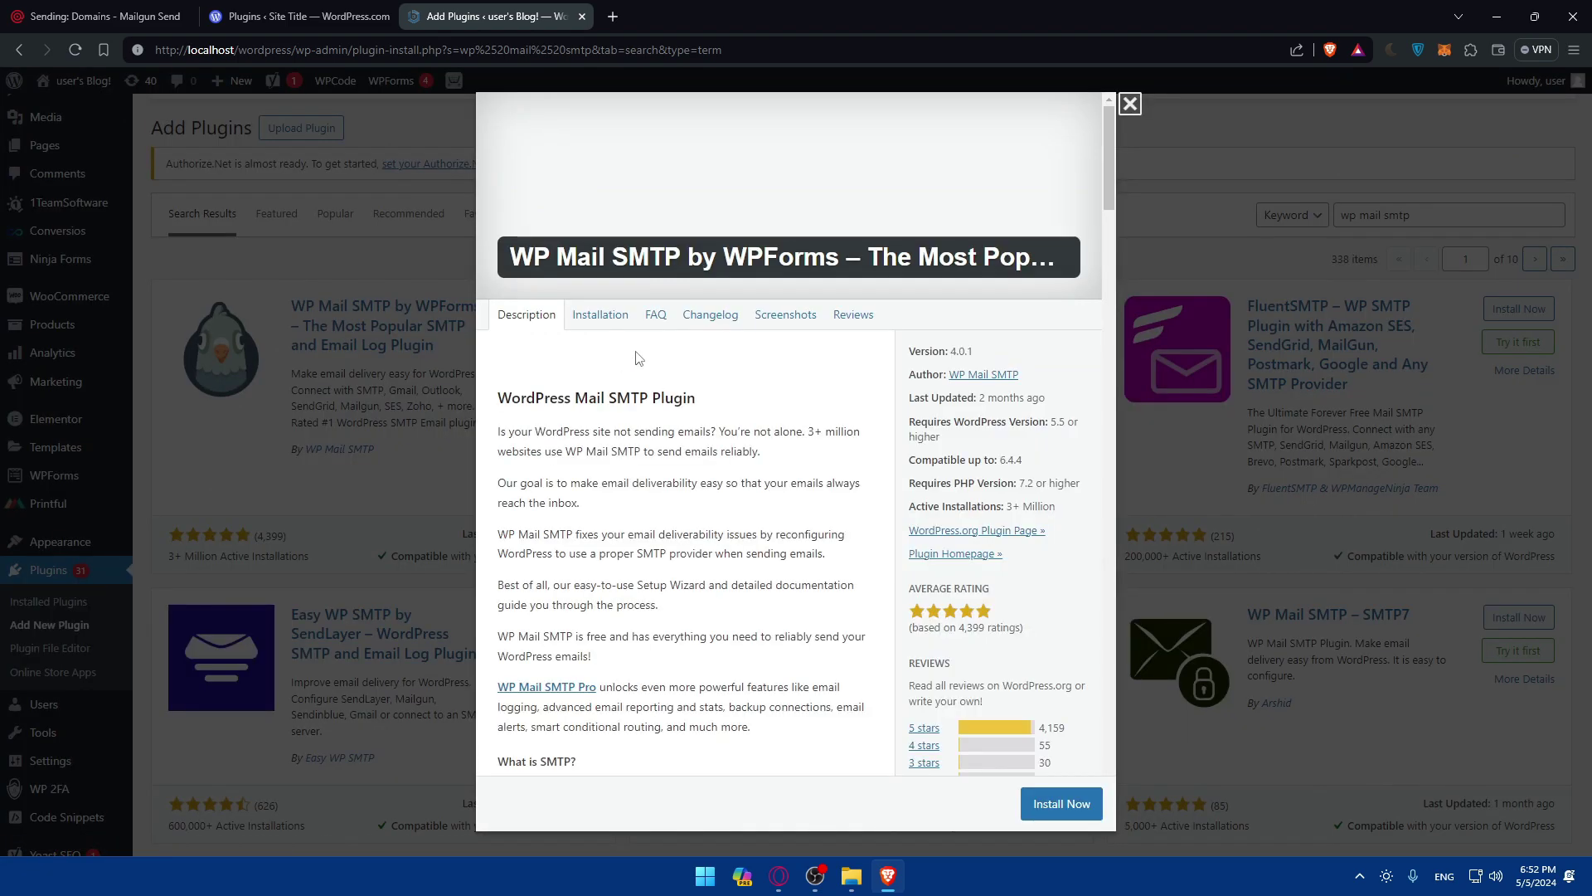
scroll(572, 369, down, 15)
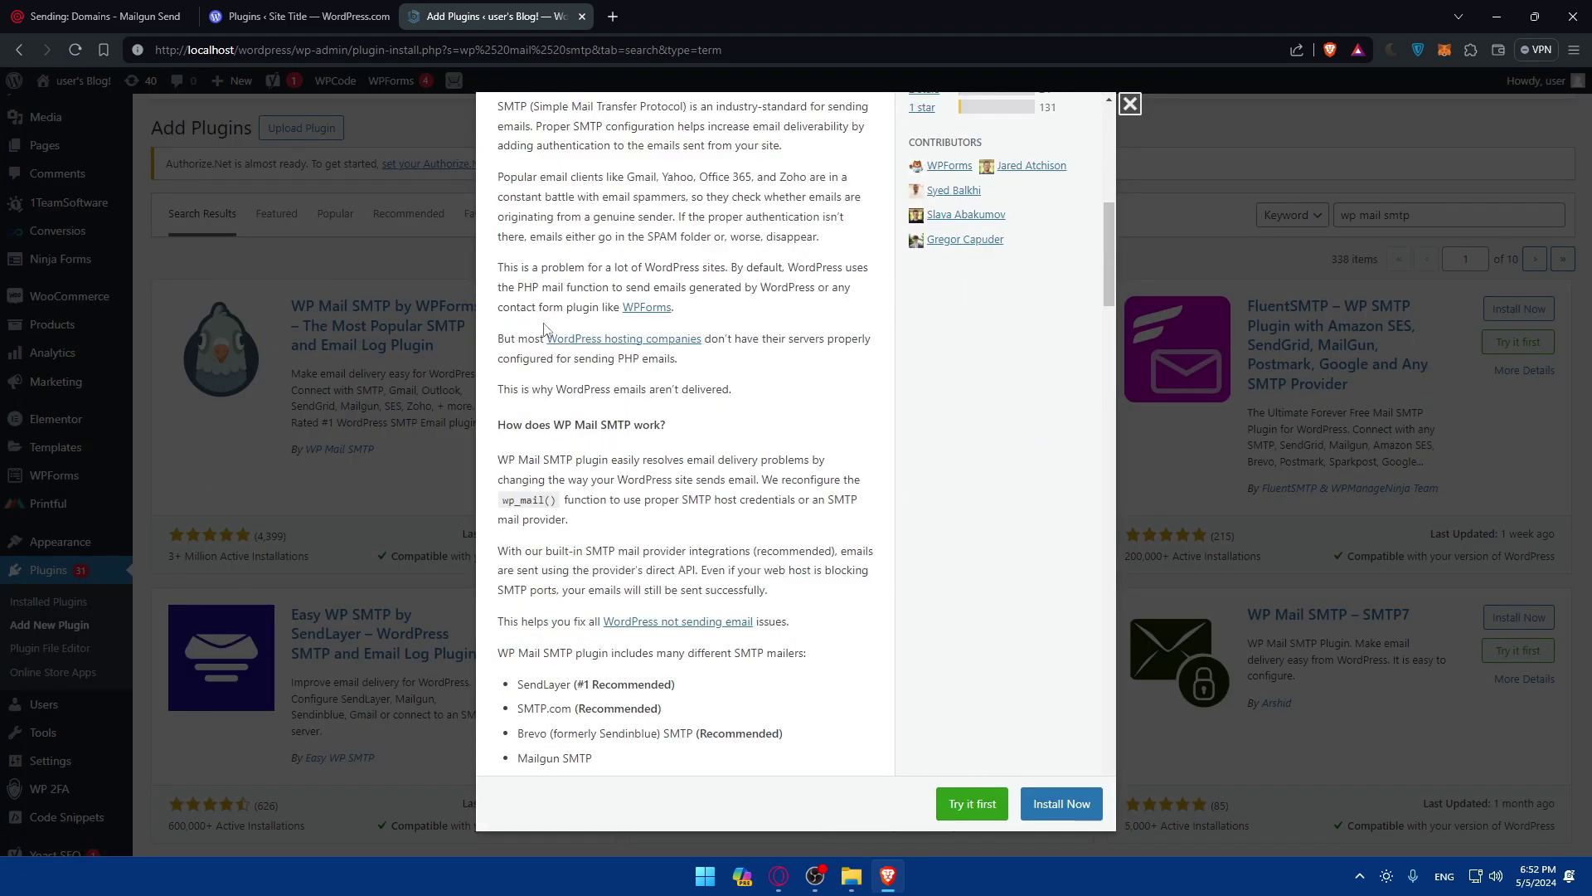
scroll(567, 353, down, 15)
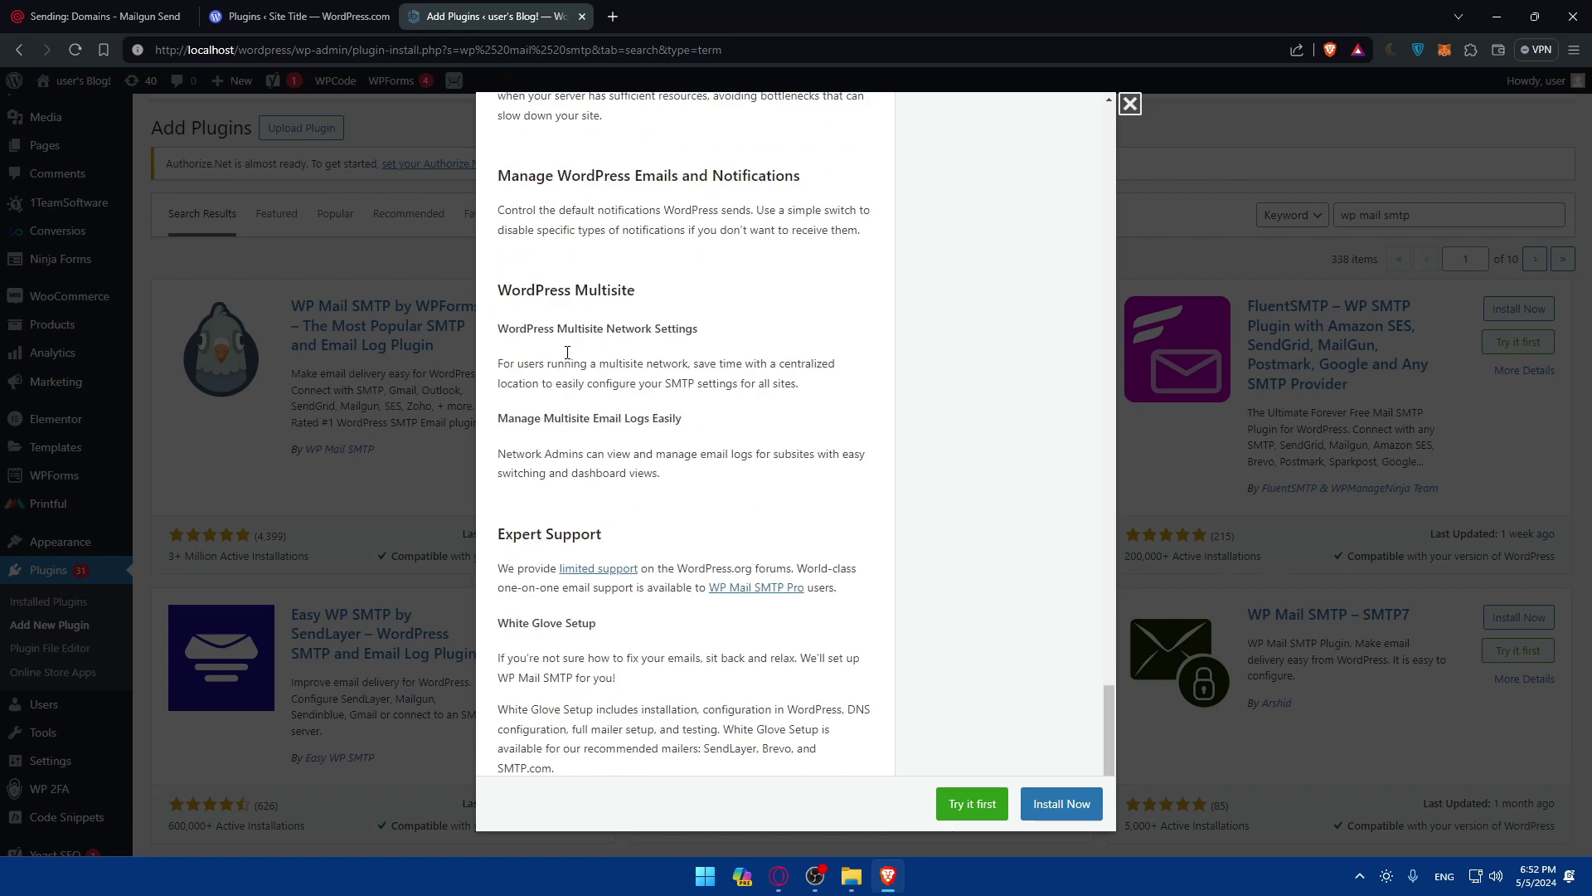
scroll(567, 353, up, 20)
click(601, 322)
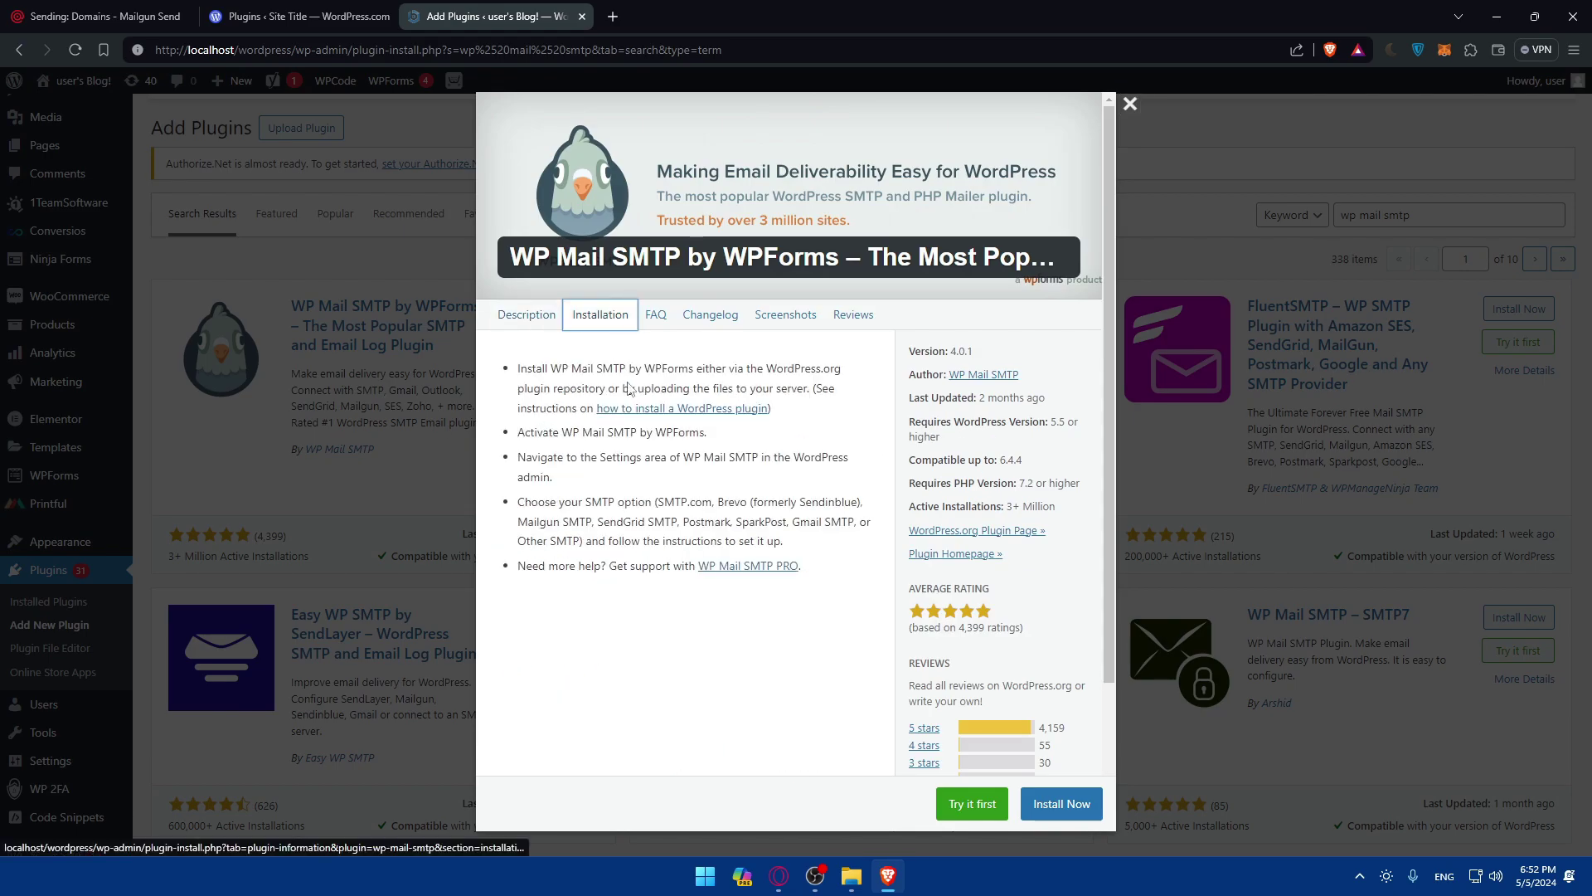
click(655, 316)
scroll(706, 348, down, 10)
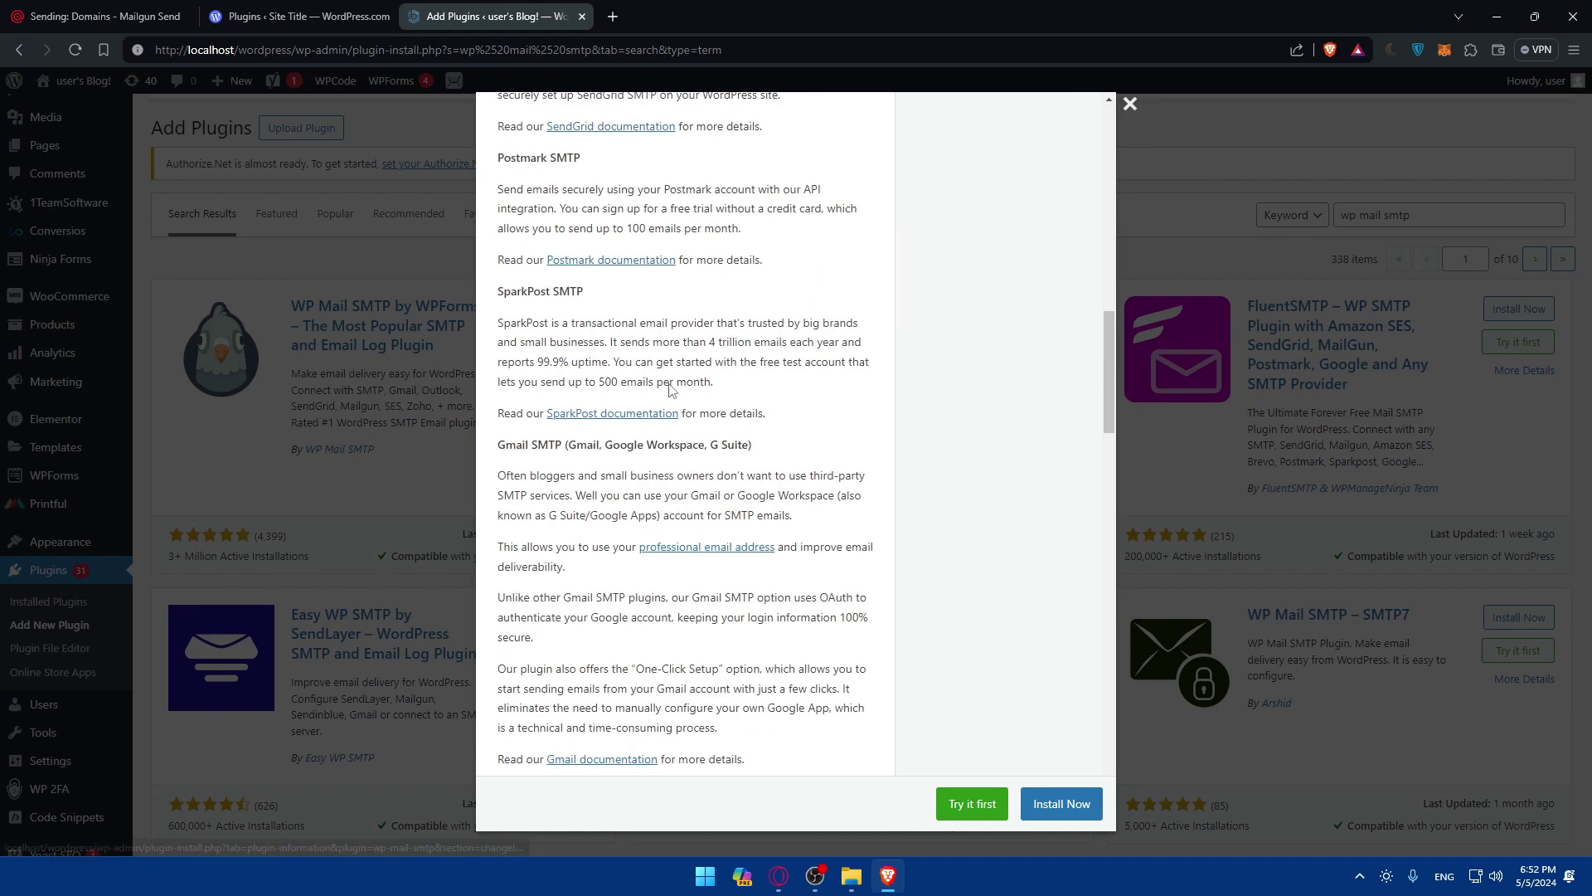
scroll(706, 348, up, 10)
Review the Changelog, Screenshots and Reviews tabs, then install WP Mail SMTP
click(704, 319)
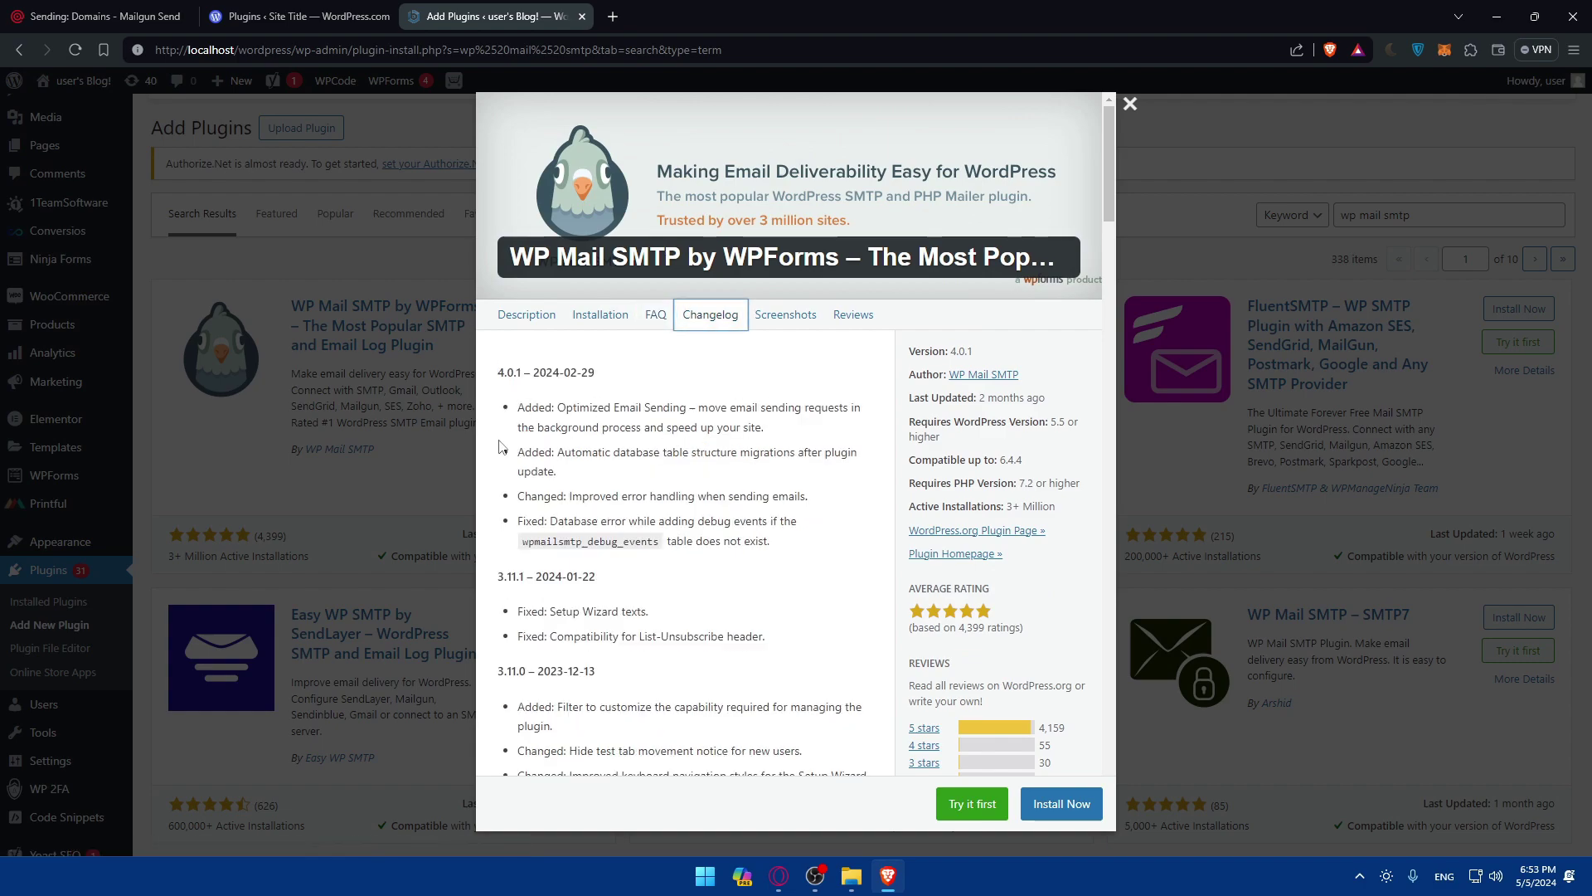
click(786, 317)
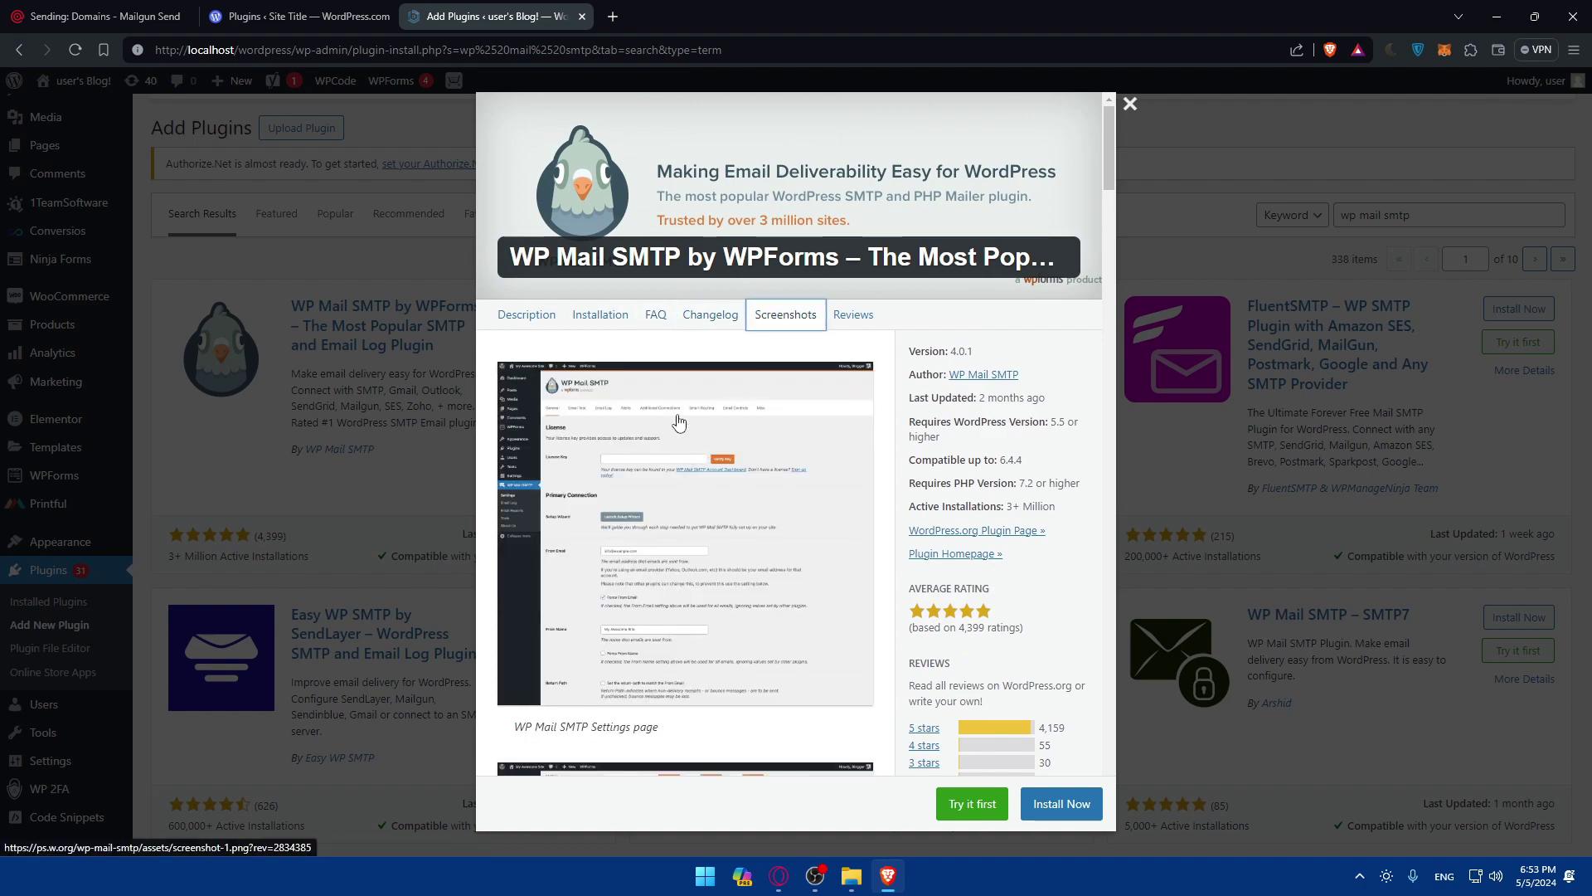
scroll(697, 378, down, 7)
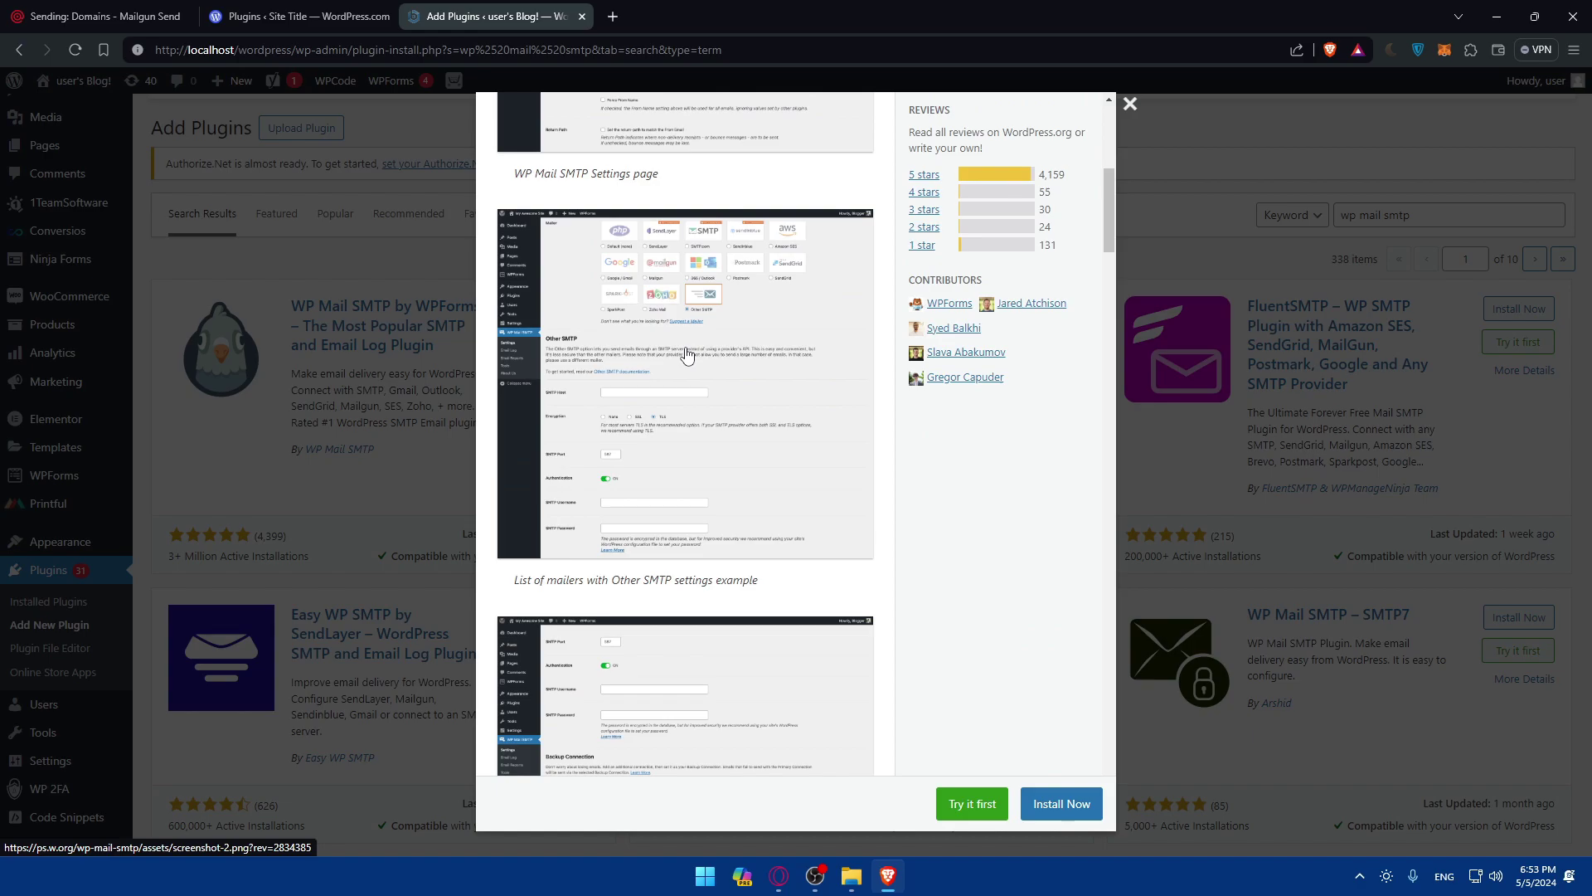
scroll(687, 355, down, 5)
scroll(686, 355, up, 12)
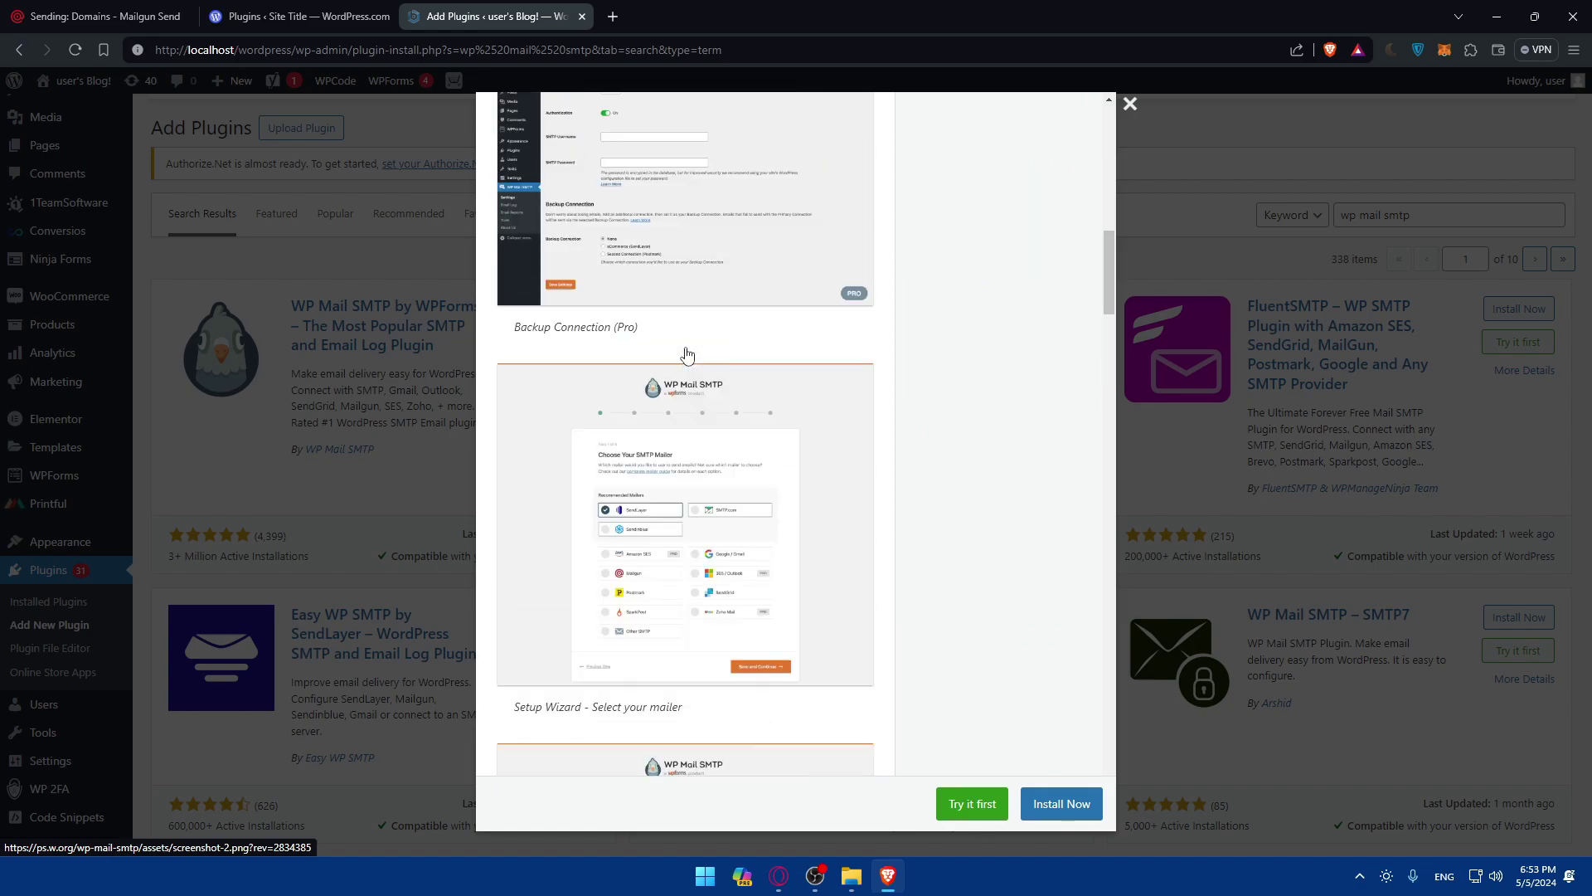
click(853, 315)
scroll(564, 410, down, 8)
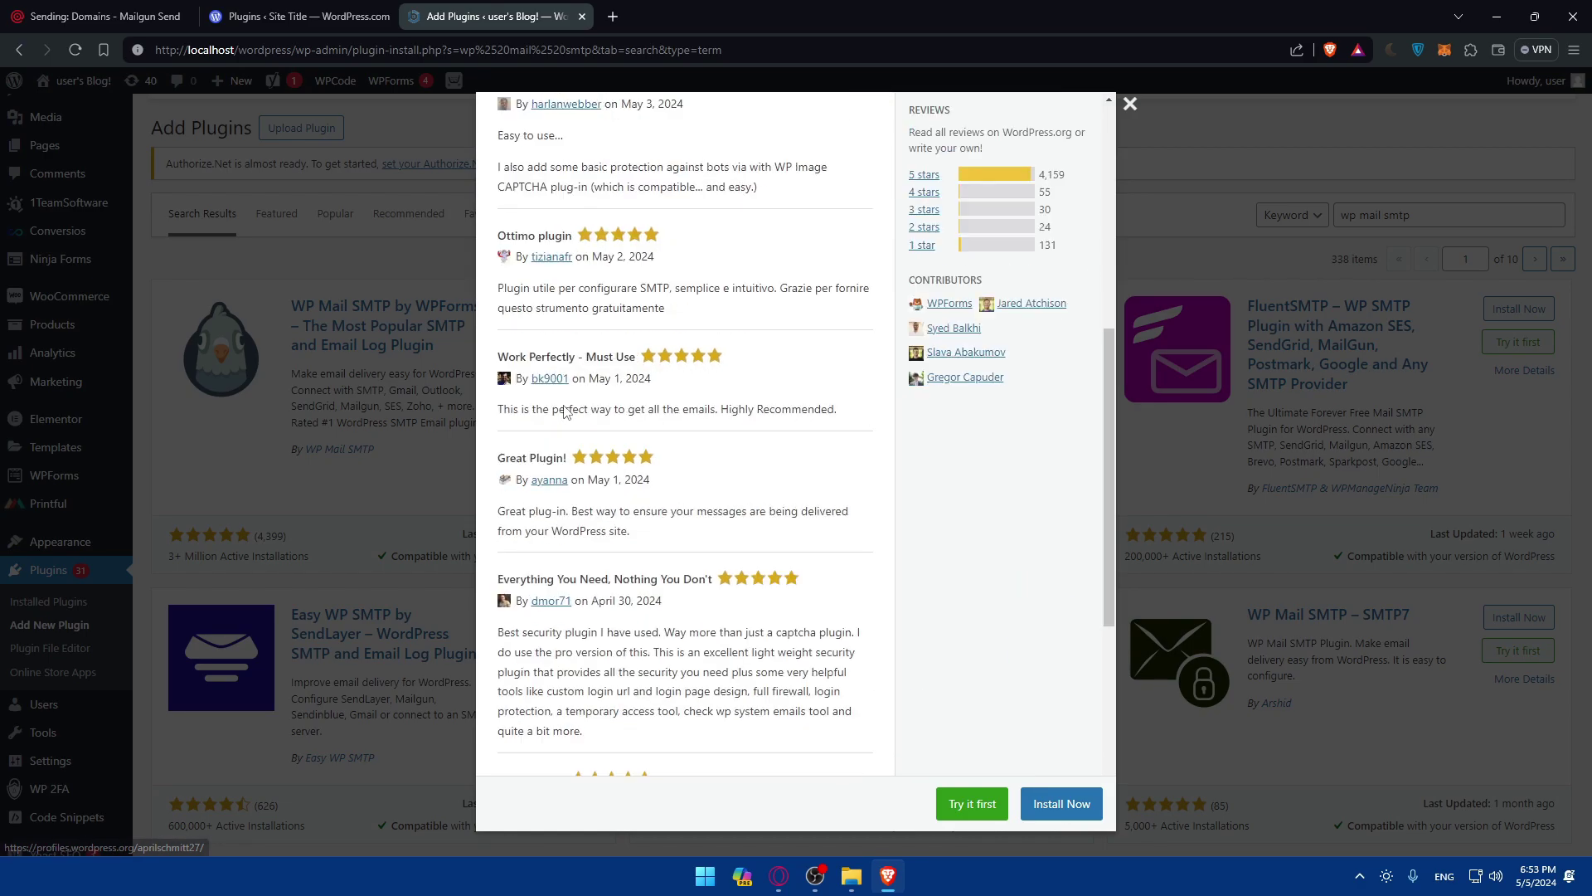
scroll(580, 391, up, 10)
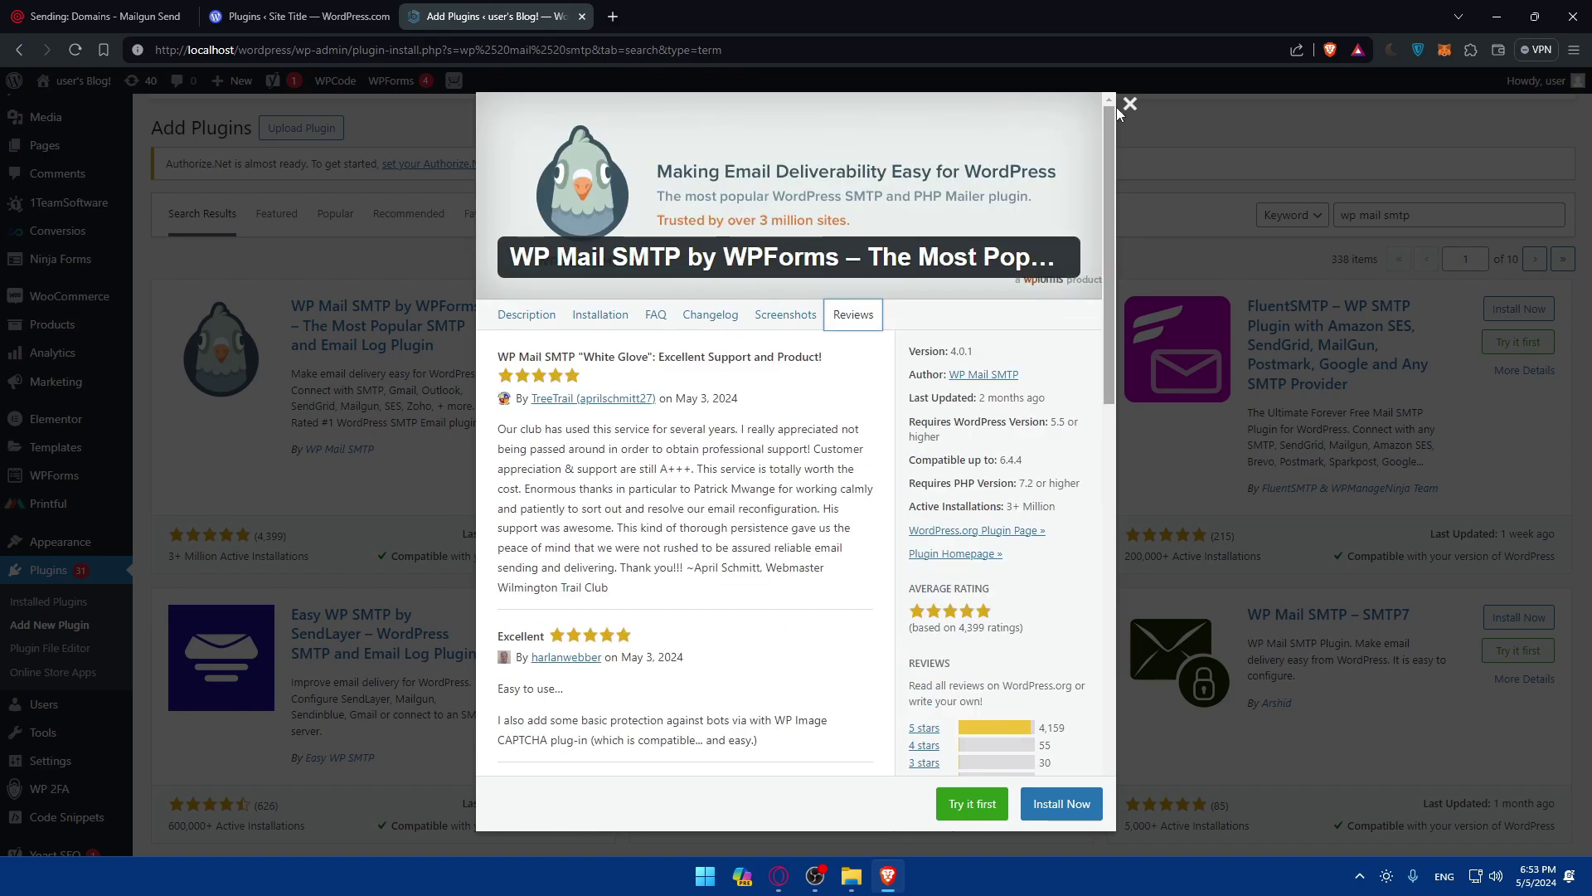
click(1128, 103)
click(554, 310)
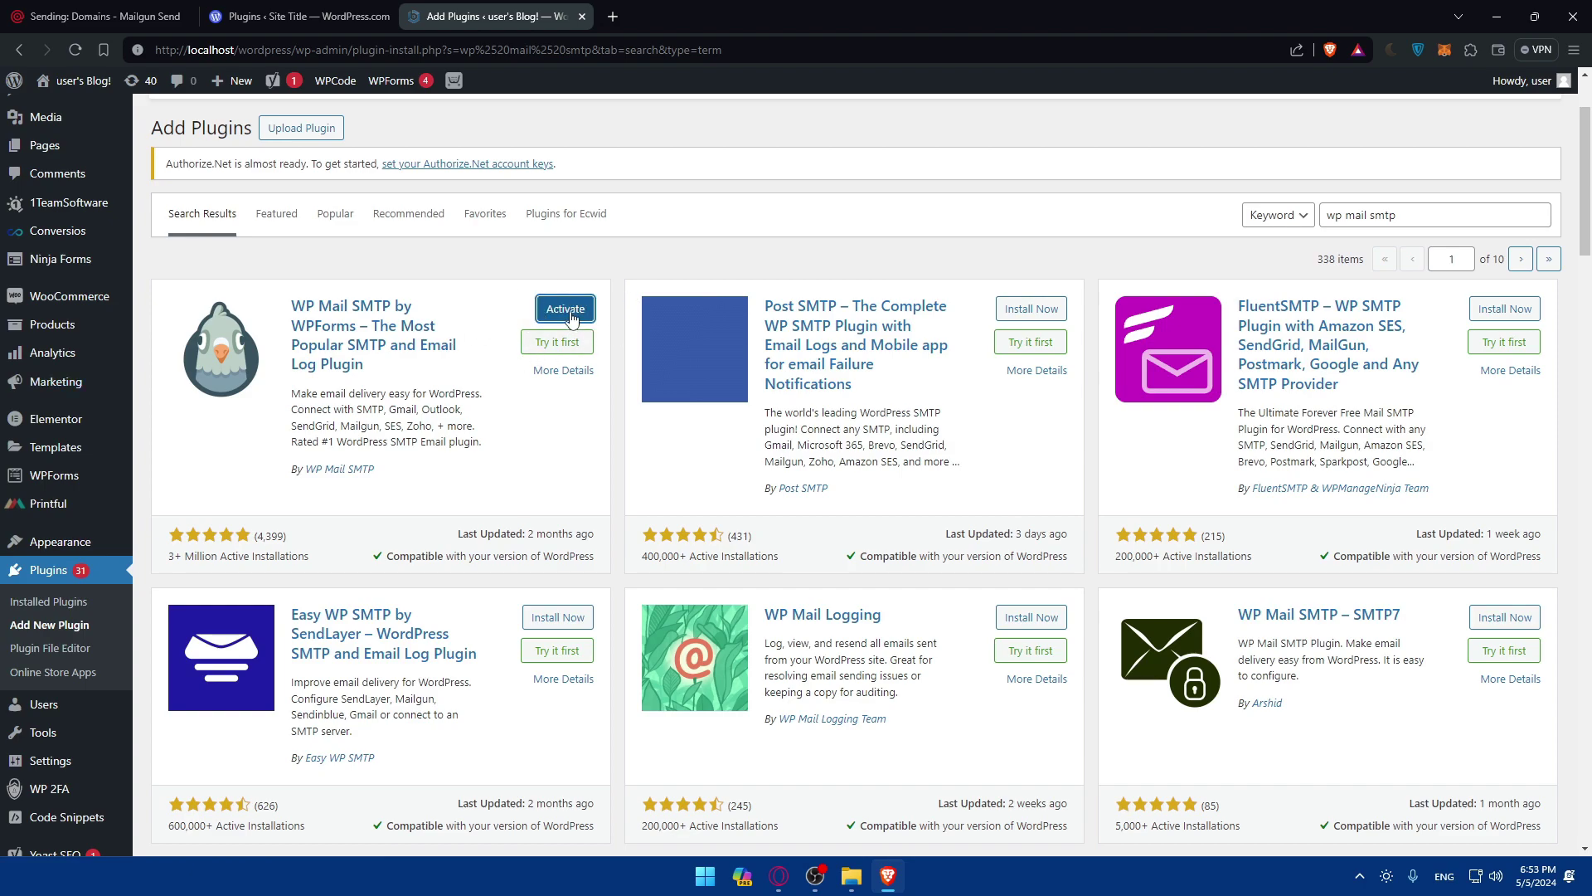
Activate the newly installed WP Mail SMTP plugin from its card
click(571, 315)
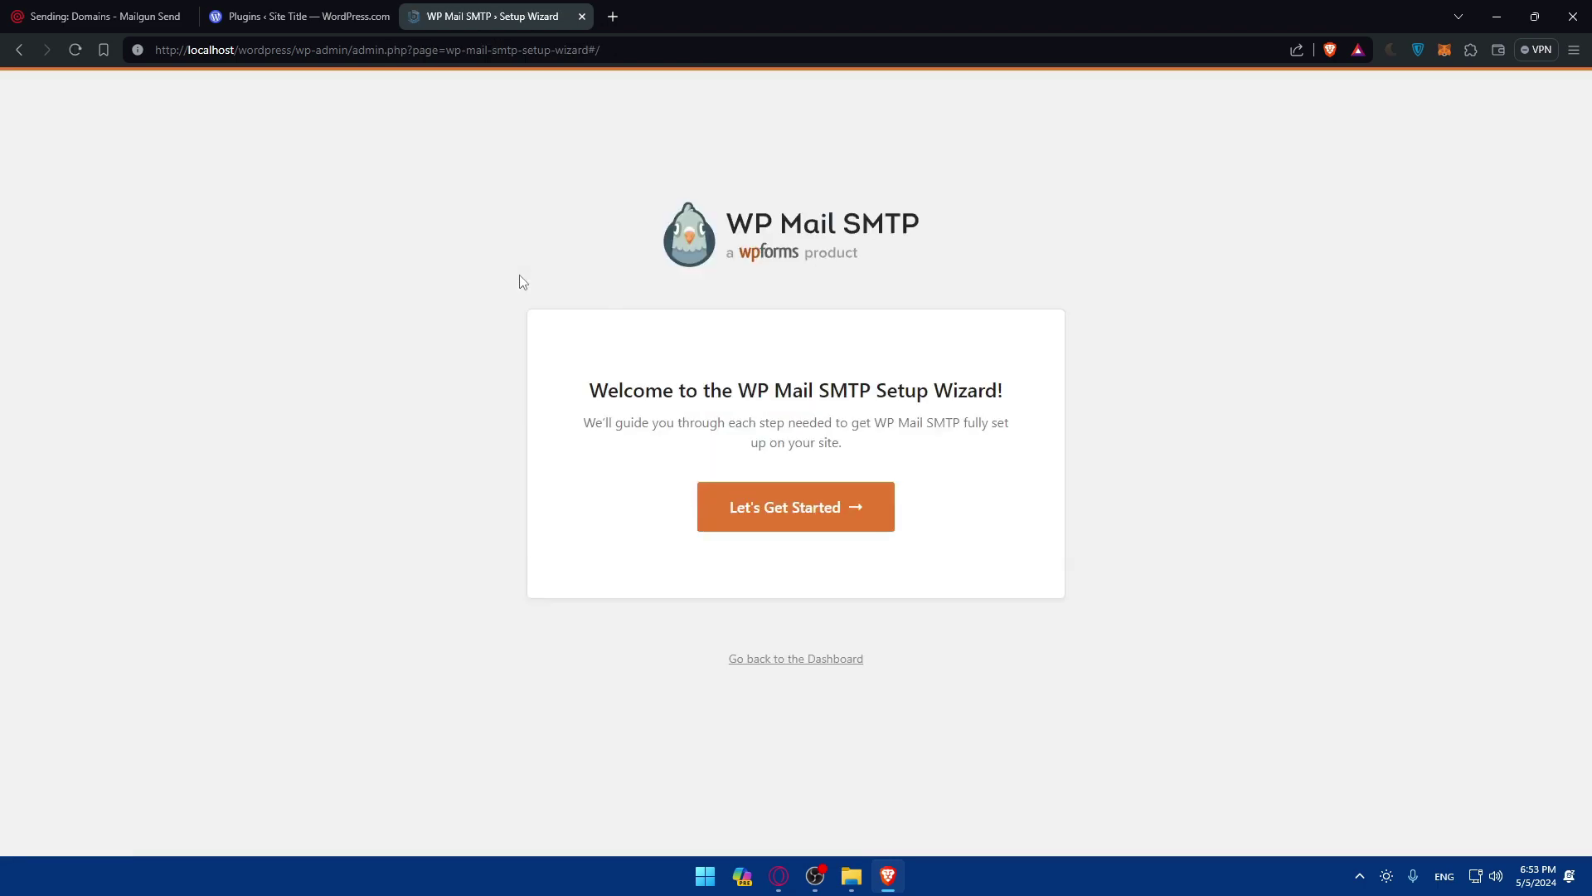
Start the WP Mail SMTP setup wizard with Let's Get Started
drag(716, 449, 1056, 420)
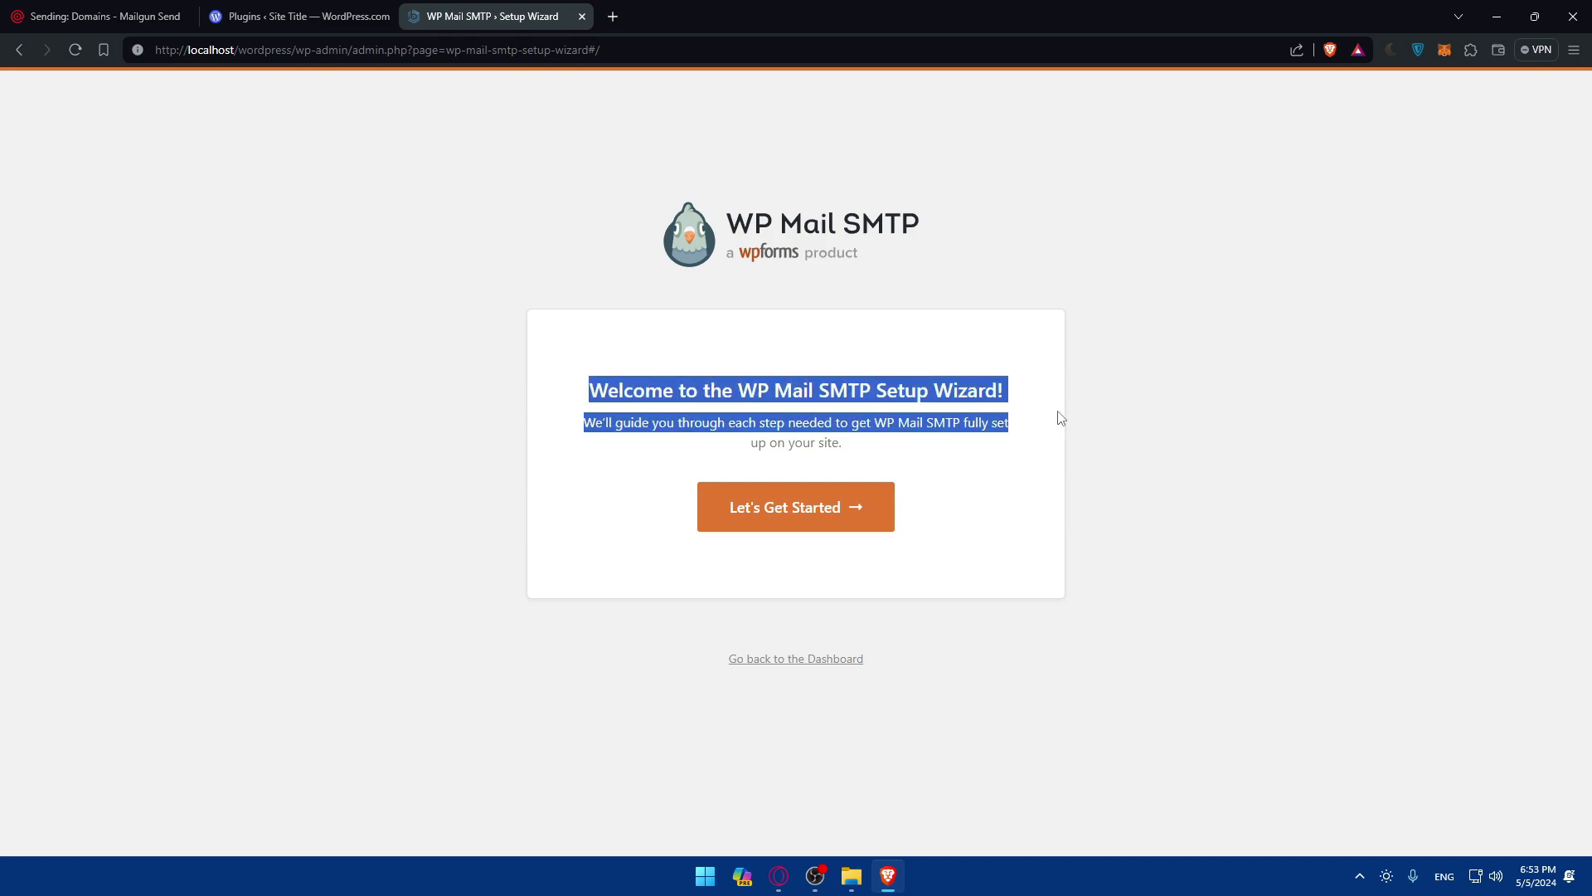
click(870, 409)
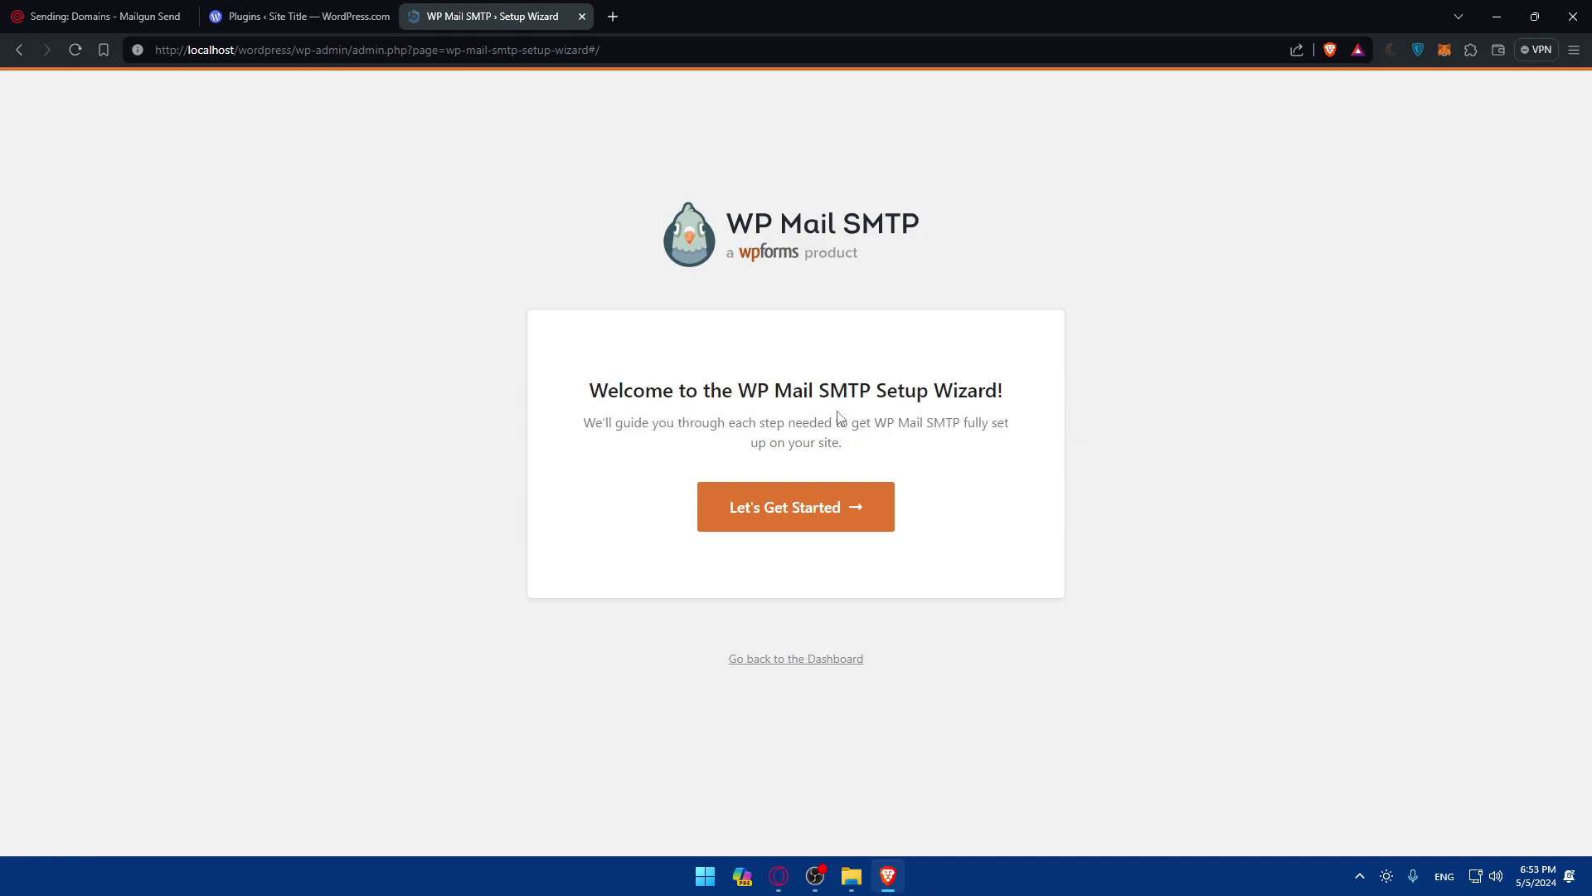
click(810, 506)
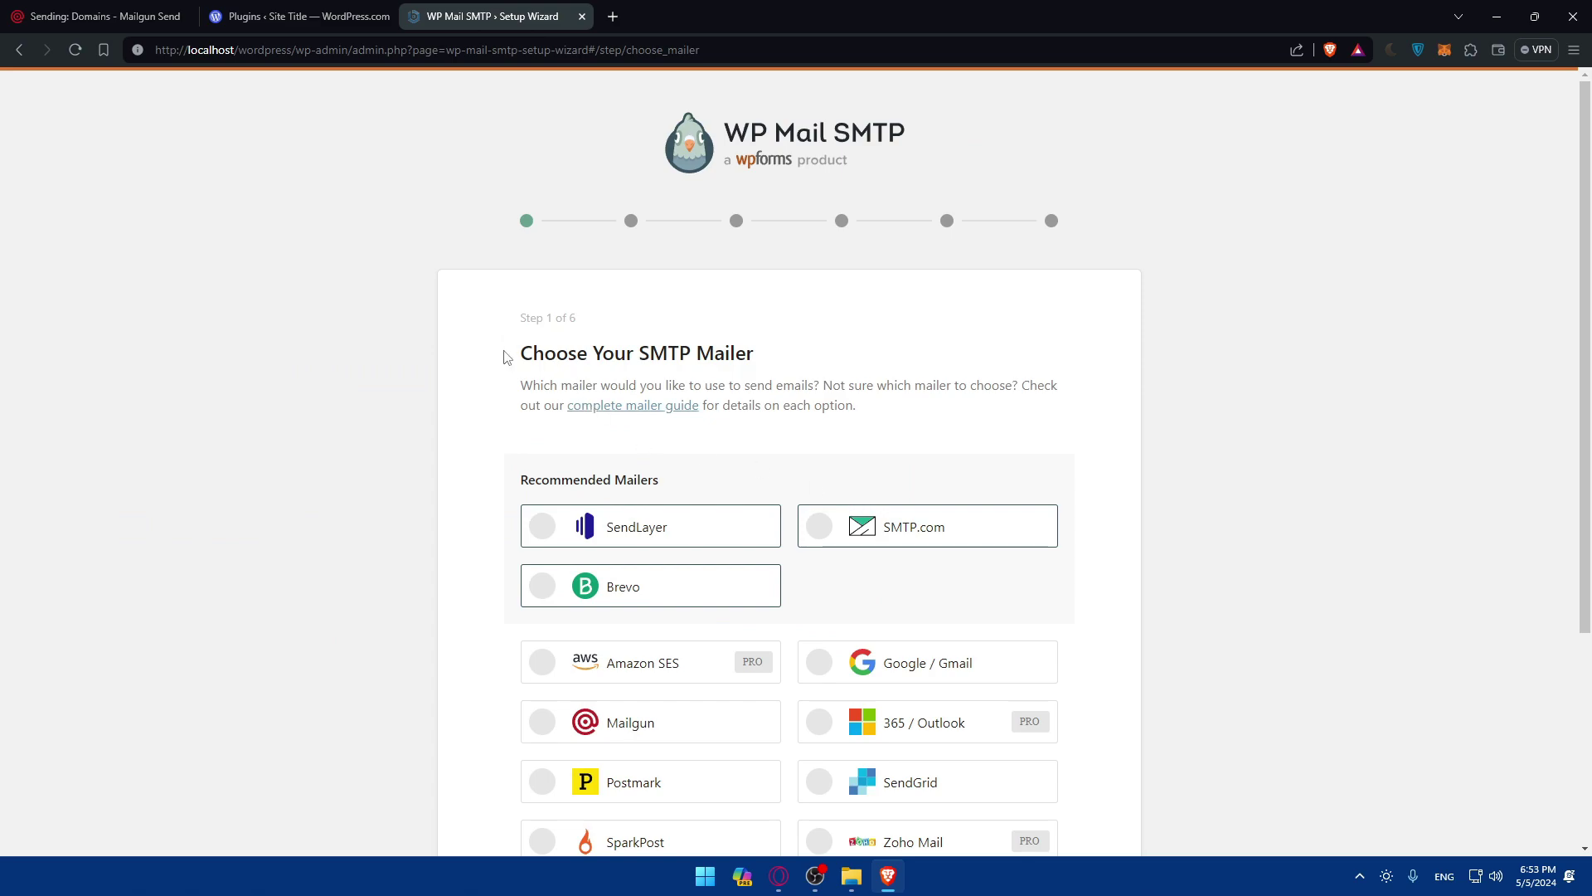
Choose Mailgun as the mailer in Step 1 and save to continue
scroll(810, 361, down, 2)
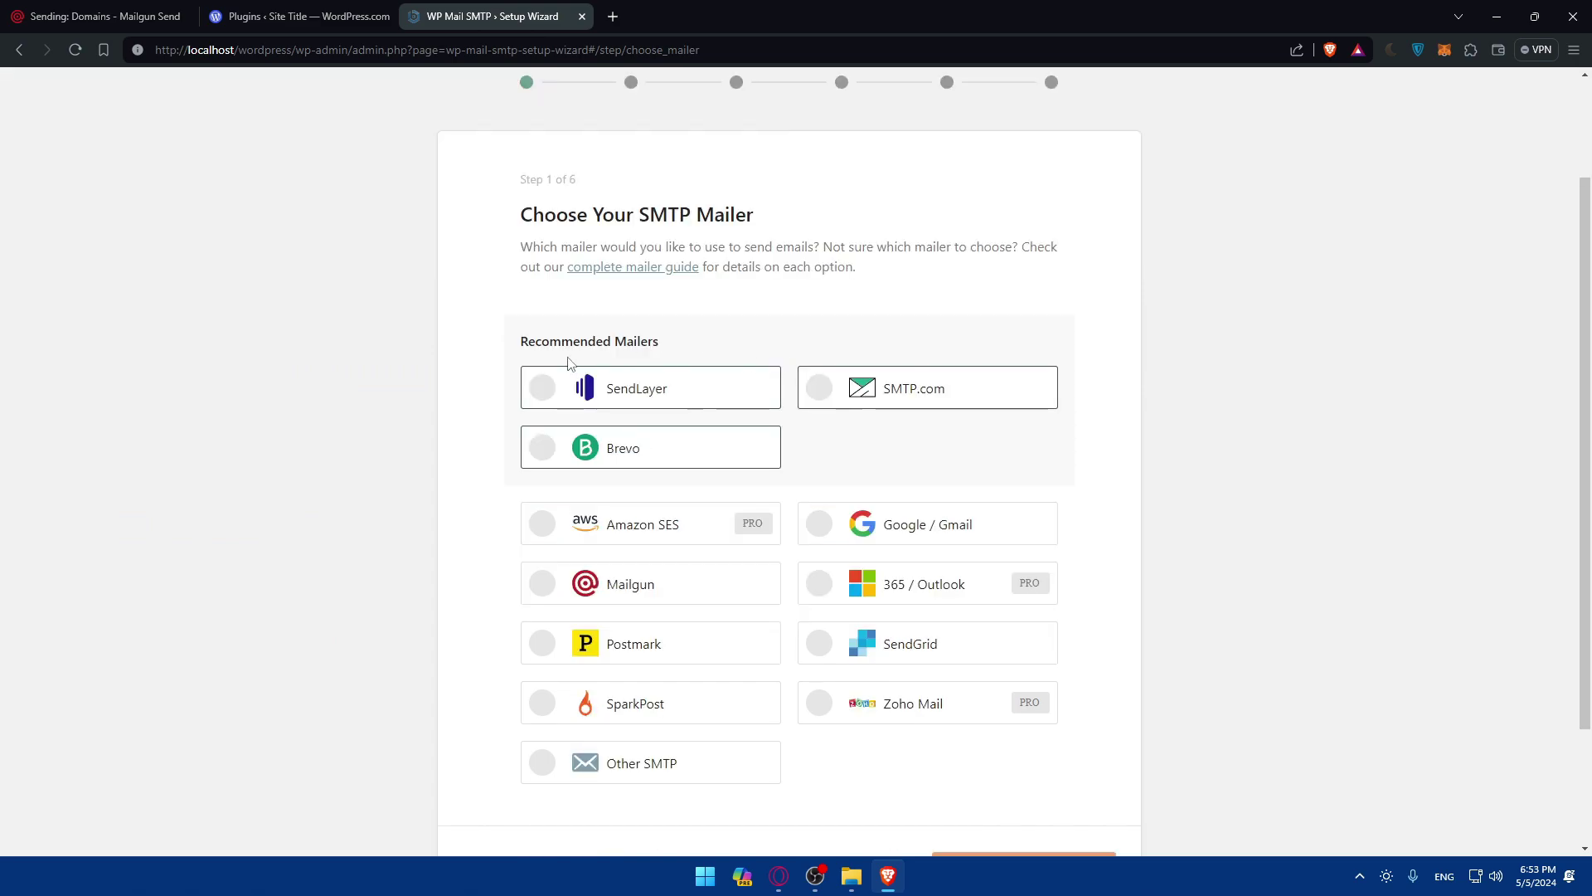
drag(512, 343, 668, 349)
click(670, 350)
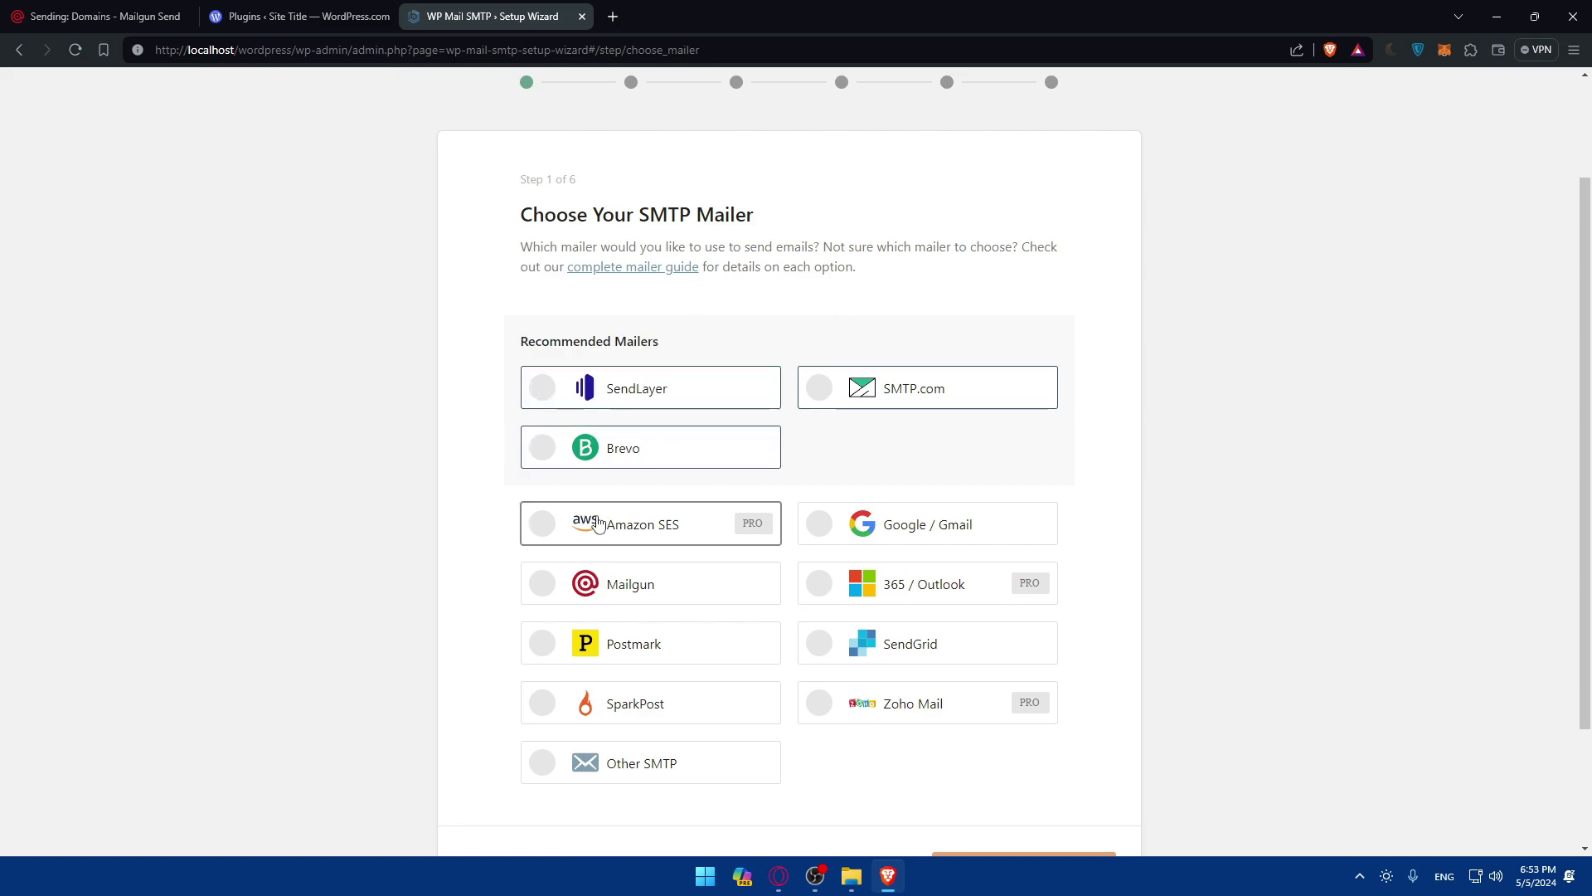
scroll(632, 587, down, 2)
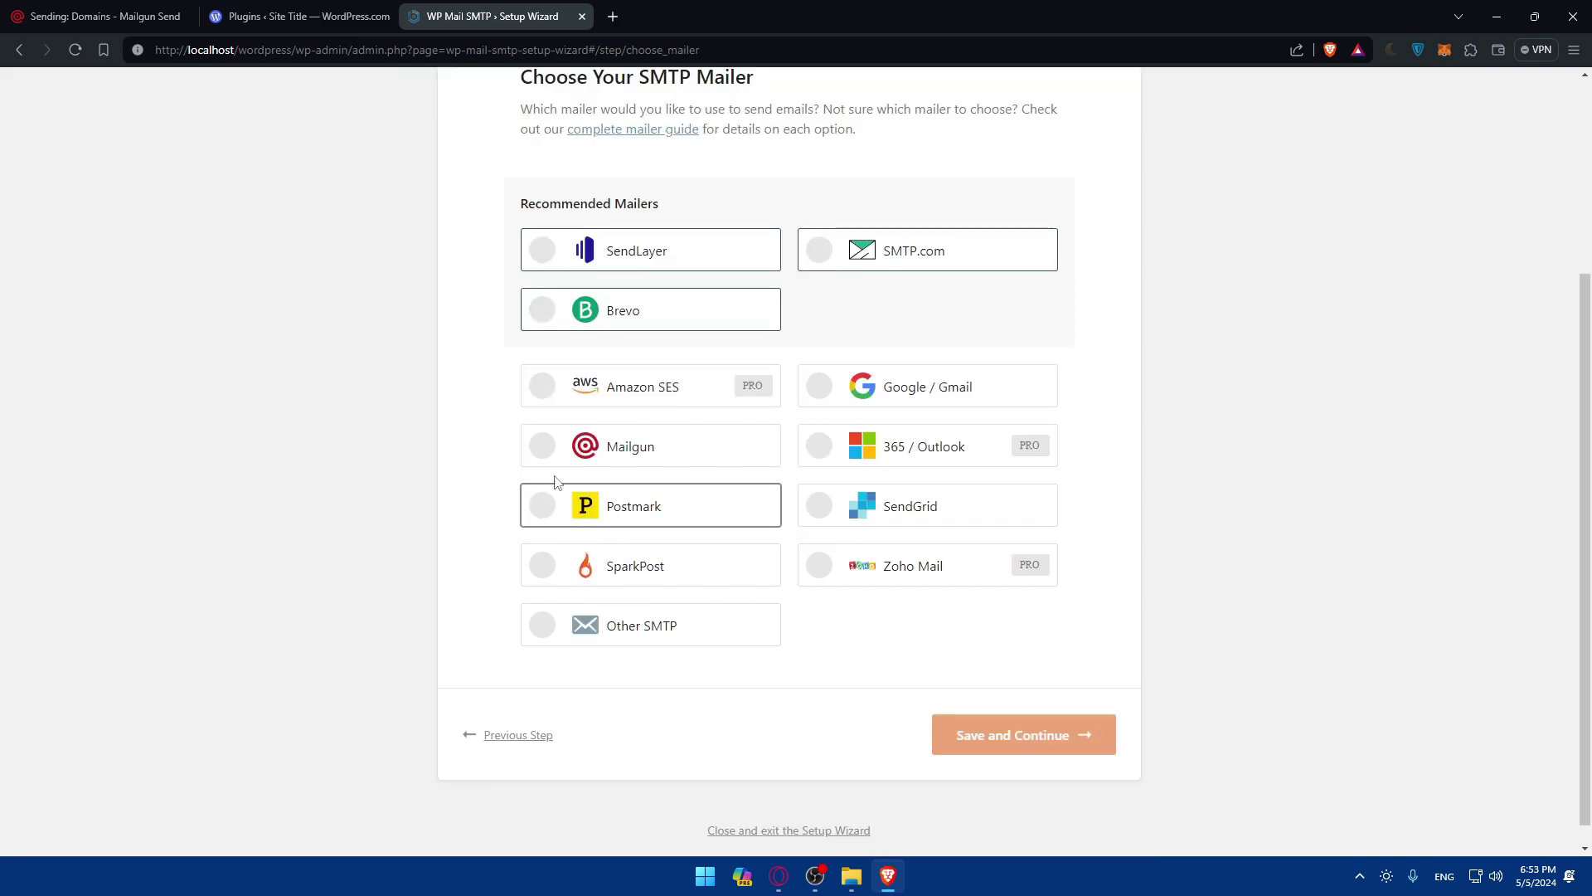
click(578, 455)
click(974, 724)
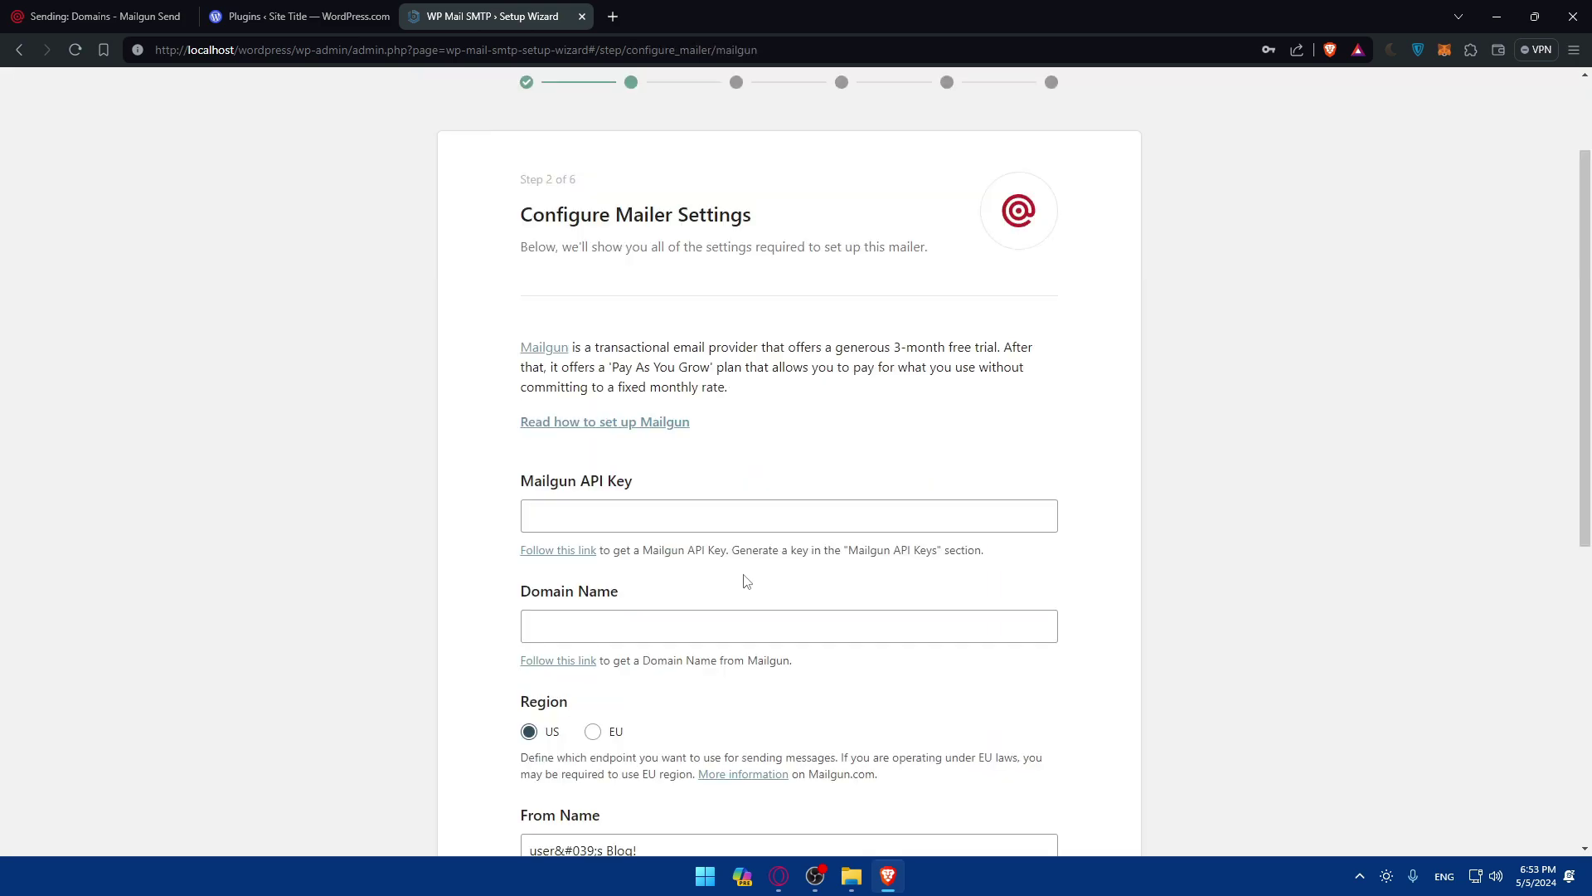
Inspect the empty Mailgun API Key and Domain Name fields, briefly checking the Mailgun domains tab
click(582, 518)
click(775, 484)
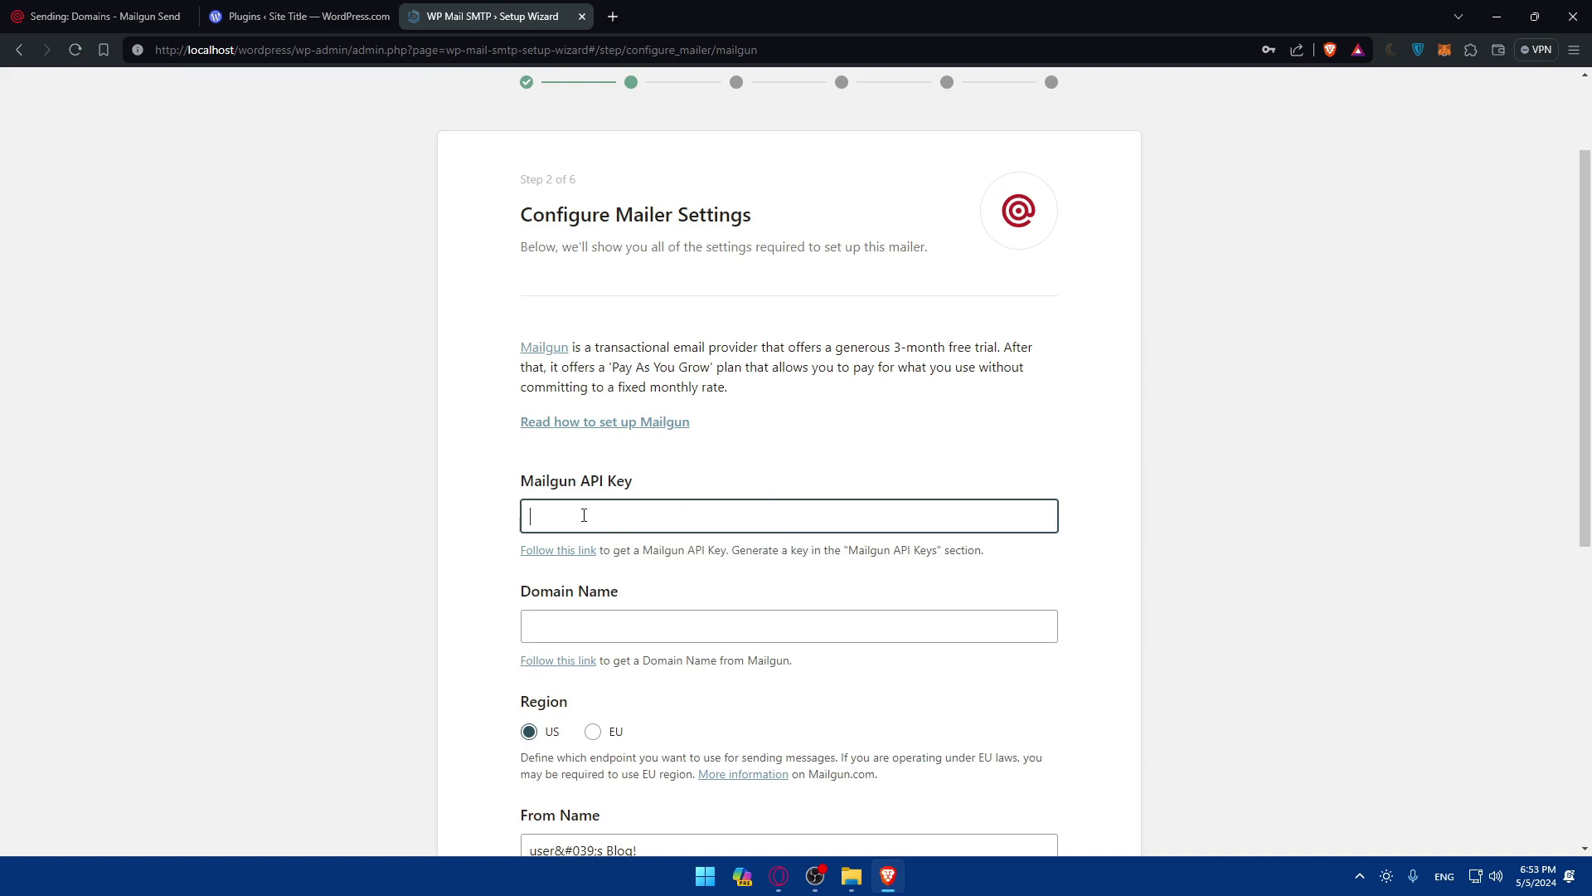
click(580, 515)
click(746, 483)
click(623, 614)
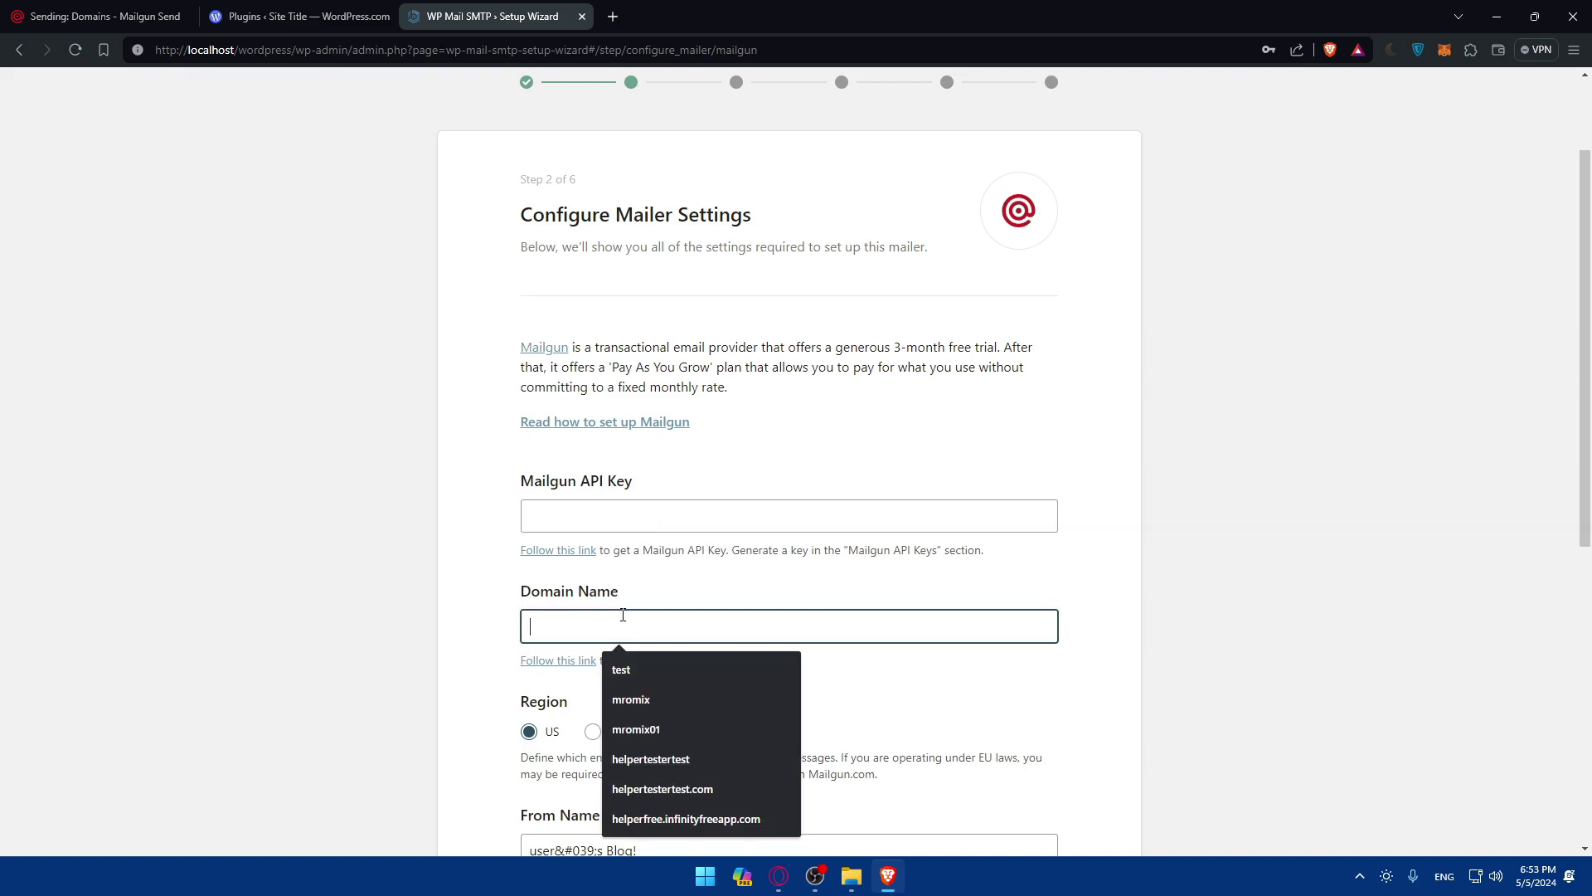
click(96, 17)
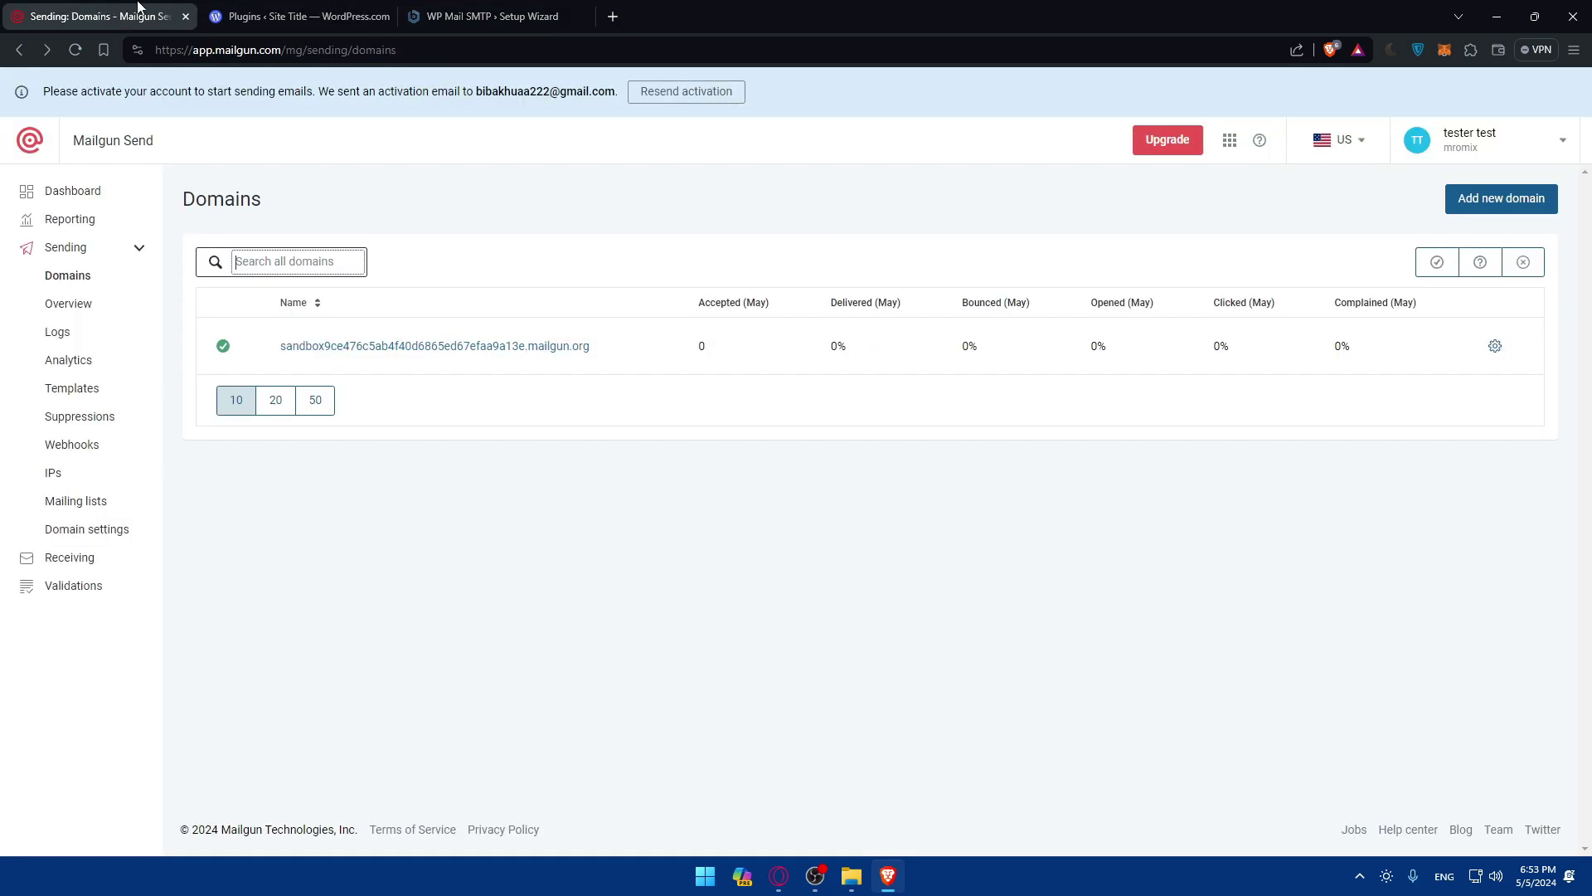
click(539, 15)
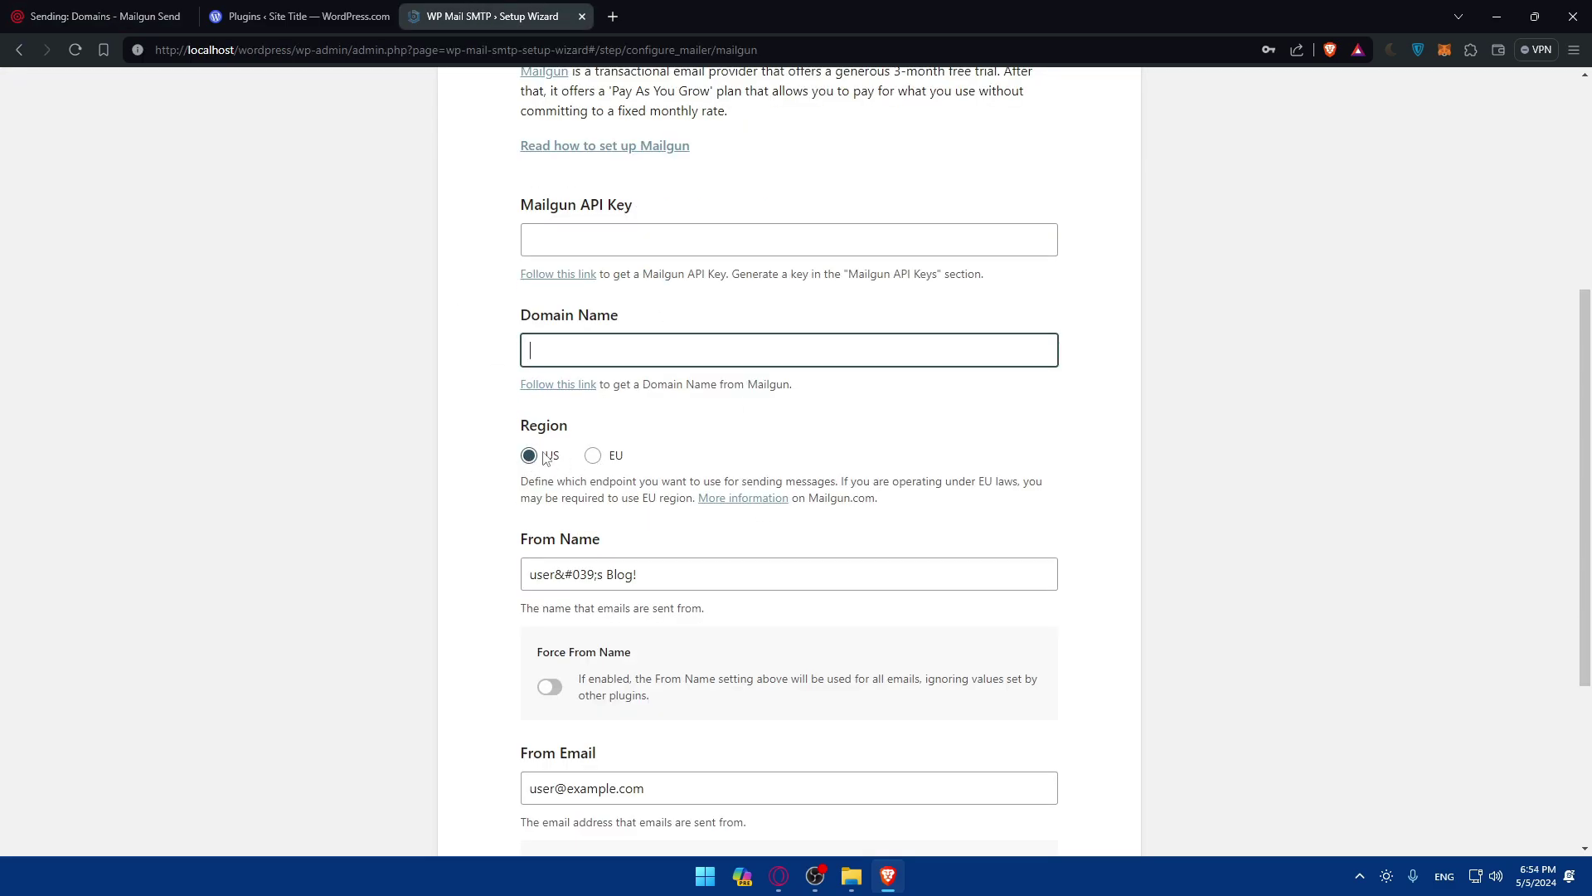
Select the From Name and From Email values, submit the step, and return to Mailgun's Domains list
scroll(597, 469, down, 2)
drag(712, 442, 447, 440)
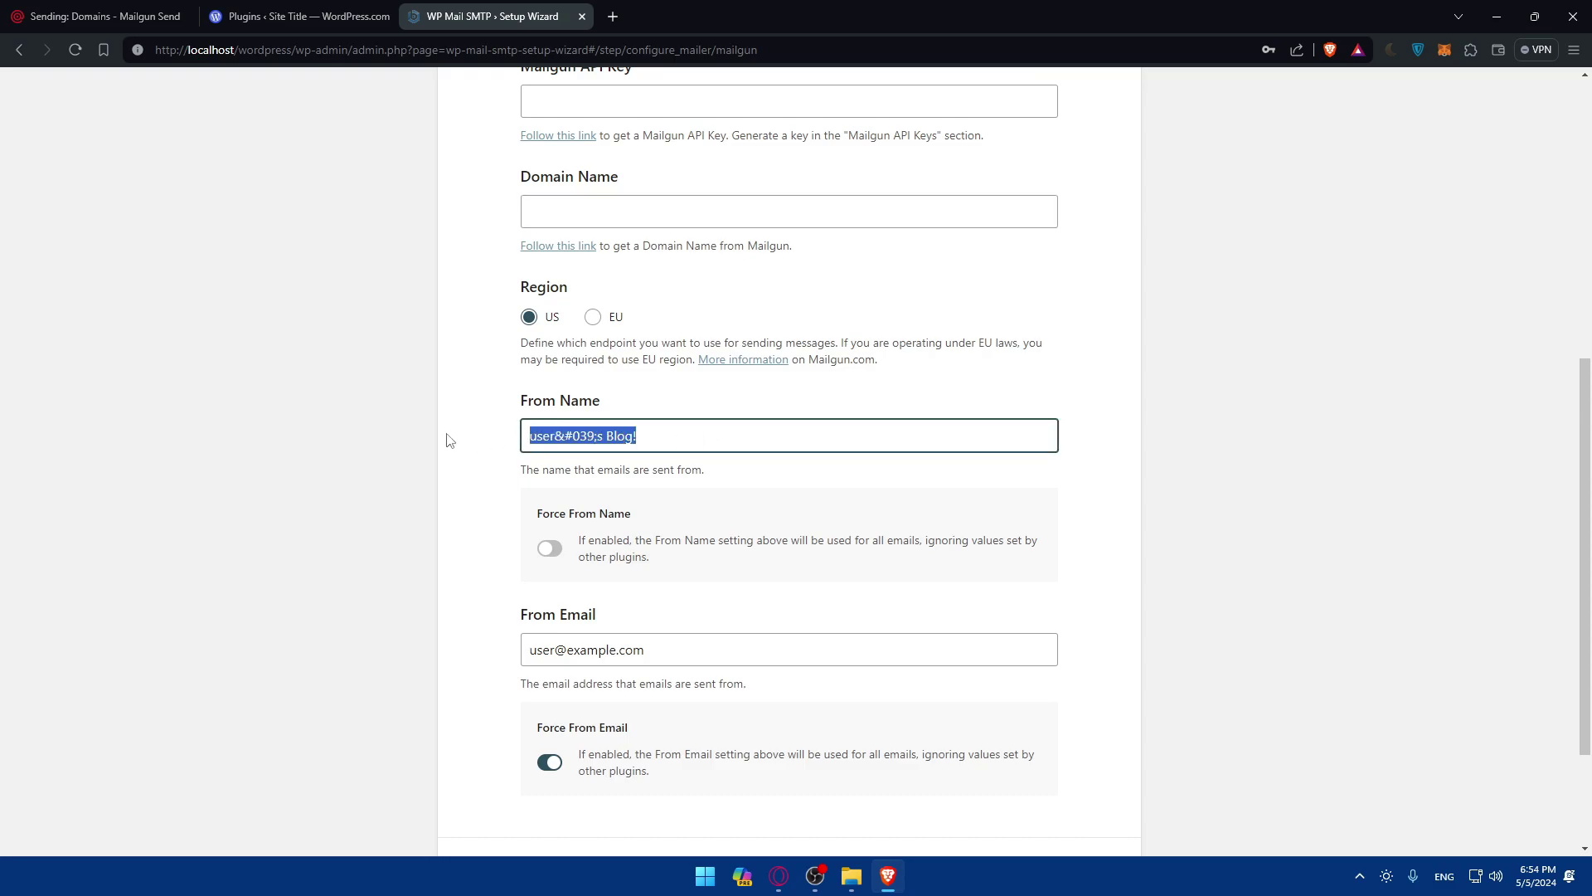
scroll(685, 453, down, 2)
drag(704, 511, 426, 504)
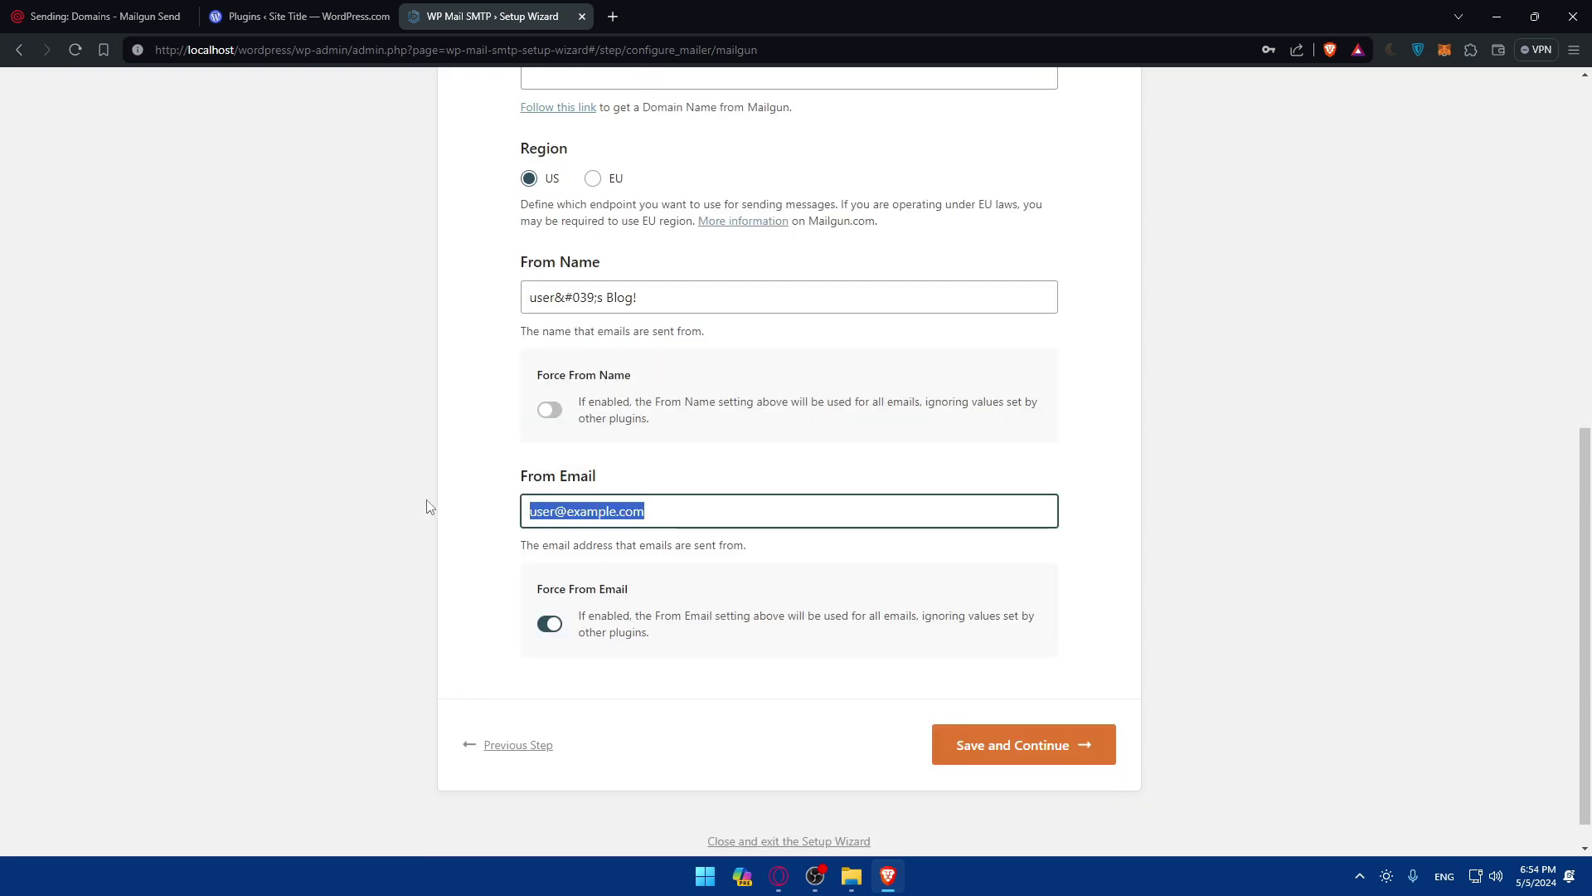
click(1033, 744)
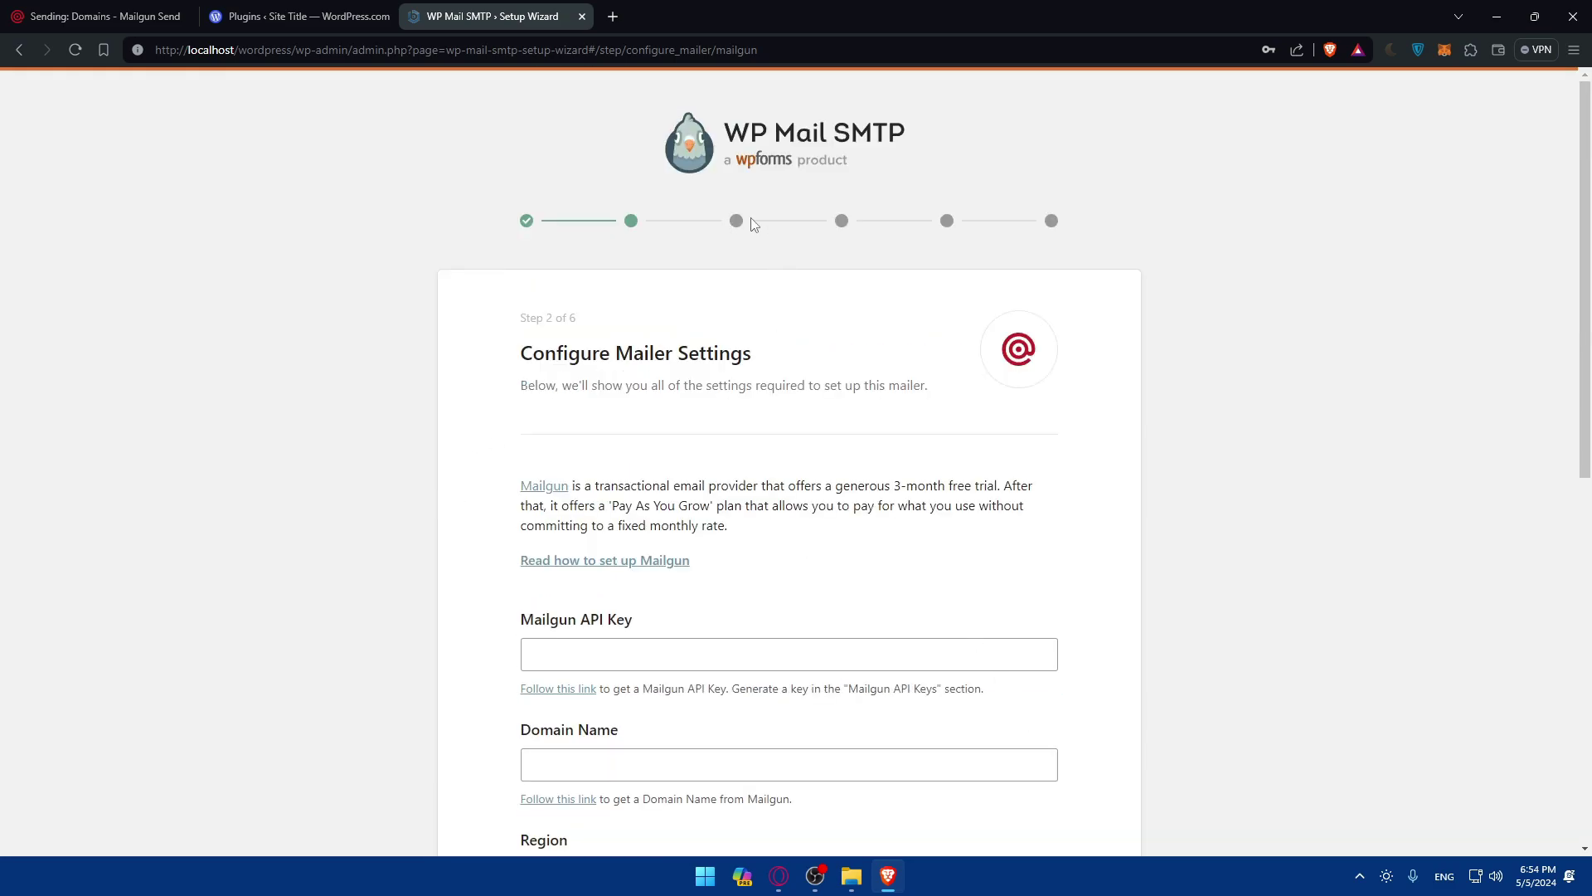
click(166, 16)
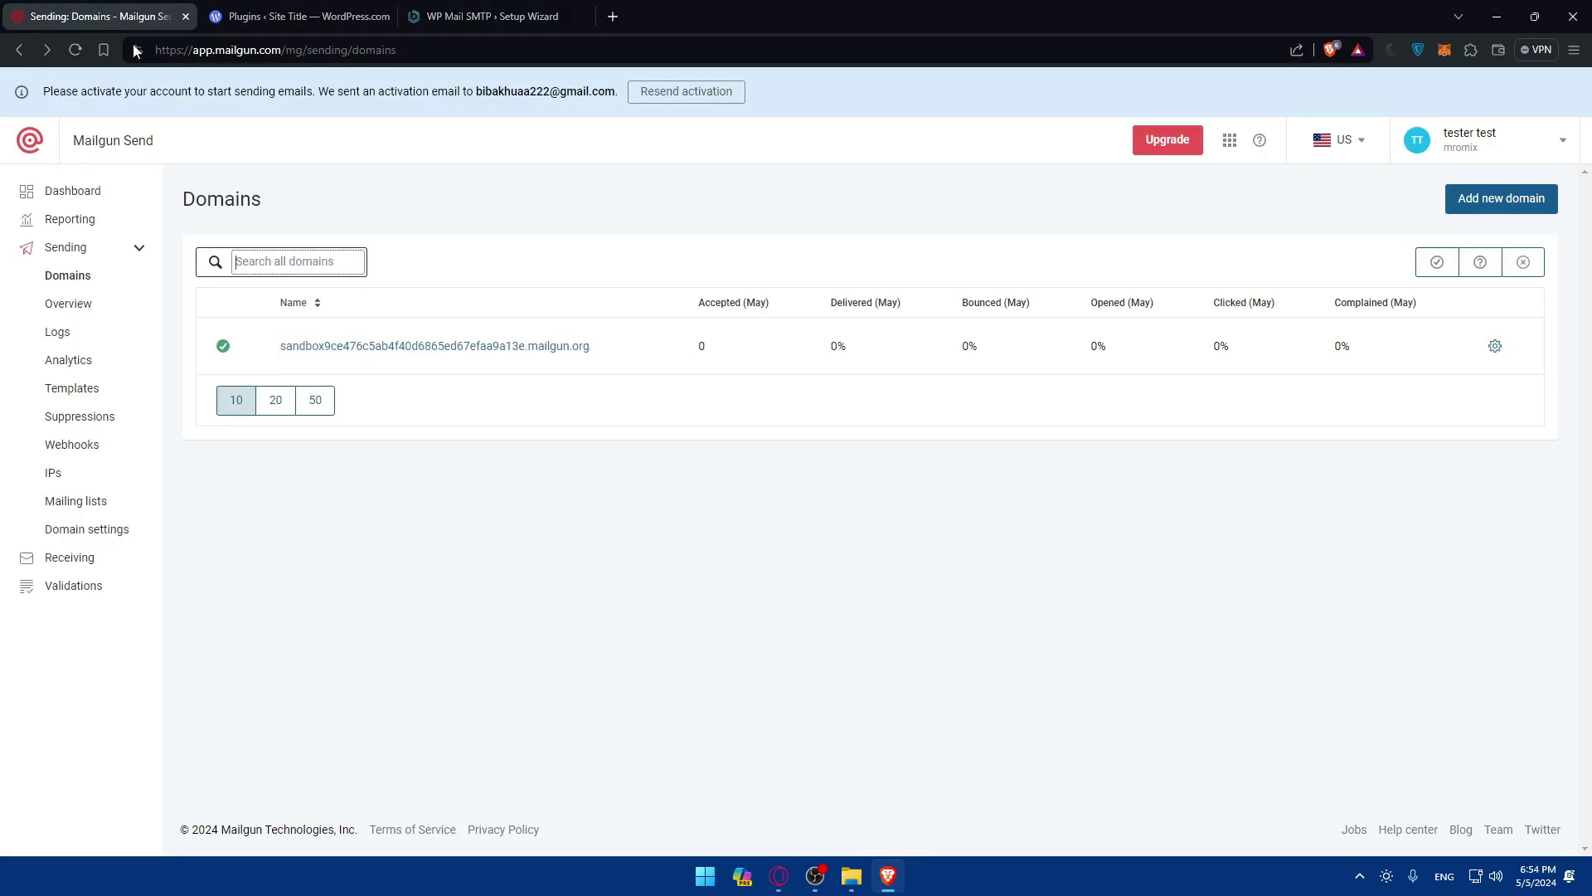
From the Mailgun dashboard, open the API key help article and close the WordPress Plugins tab
click(116, 194)
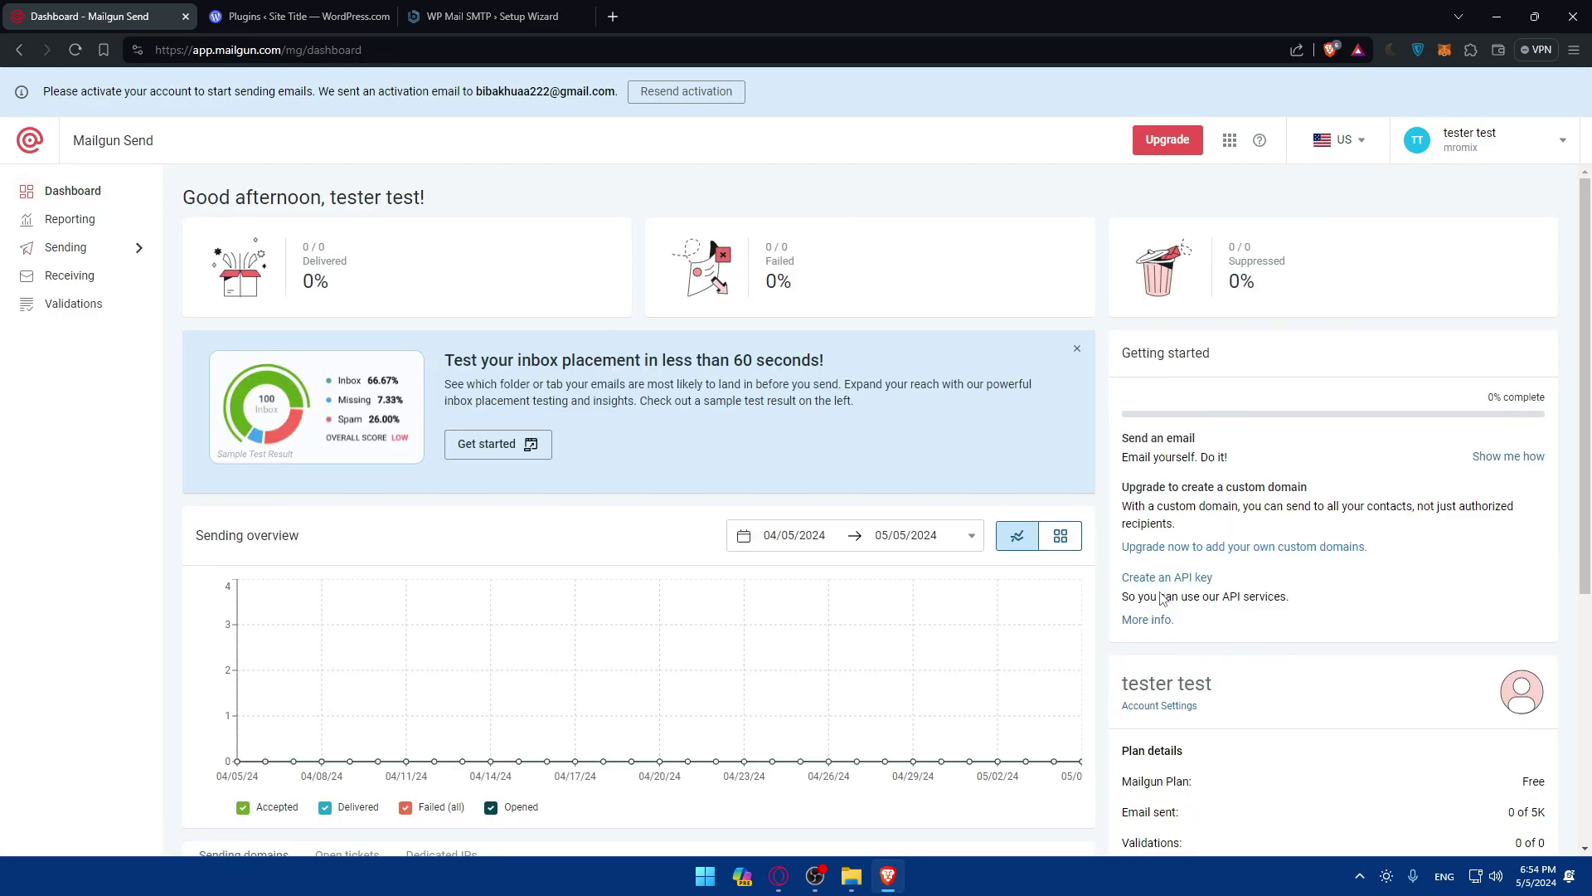
click(1145, 619)
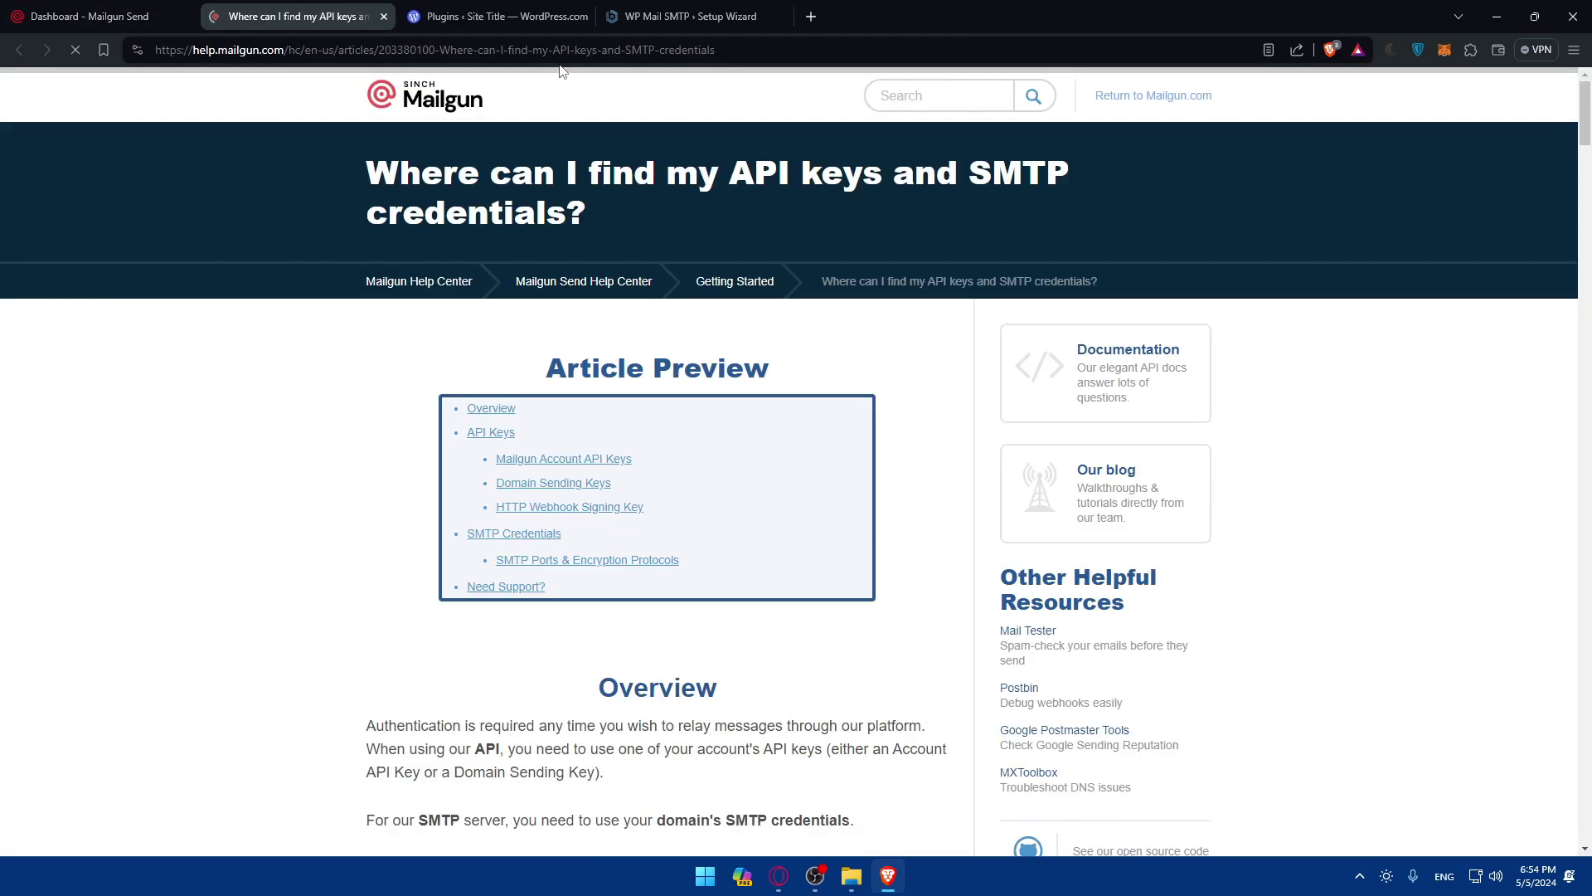
click(564, 16)
click(578, 17)
click(299, 17)
Read down the help article, noting the key shows only once, to the new-key creation steps
scroll(514, 324, down, 6)
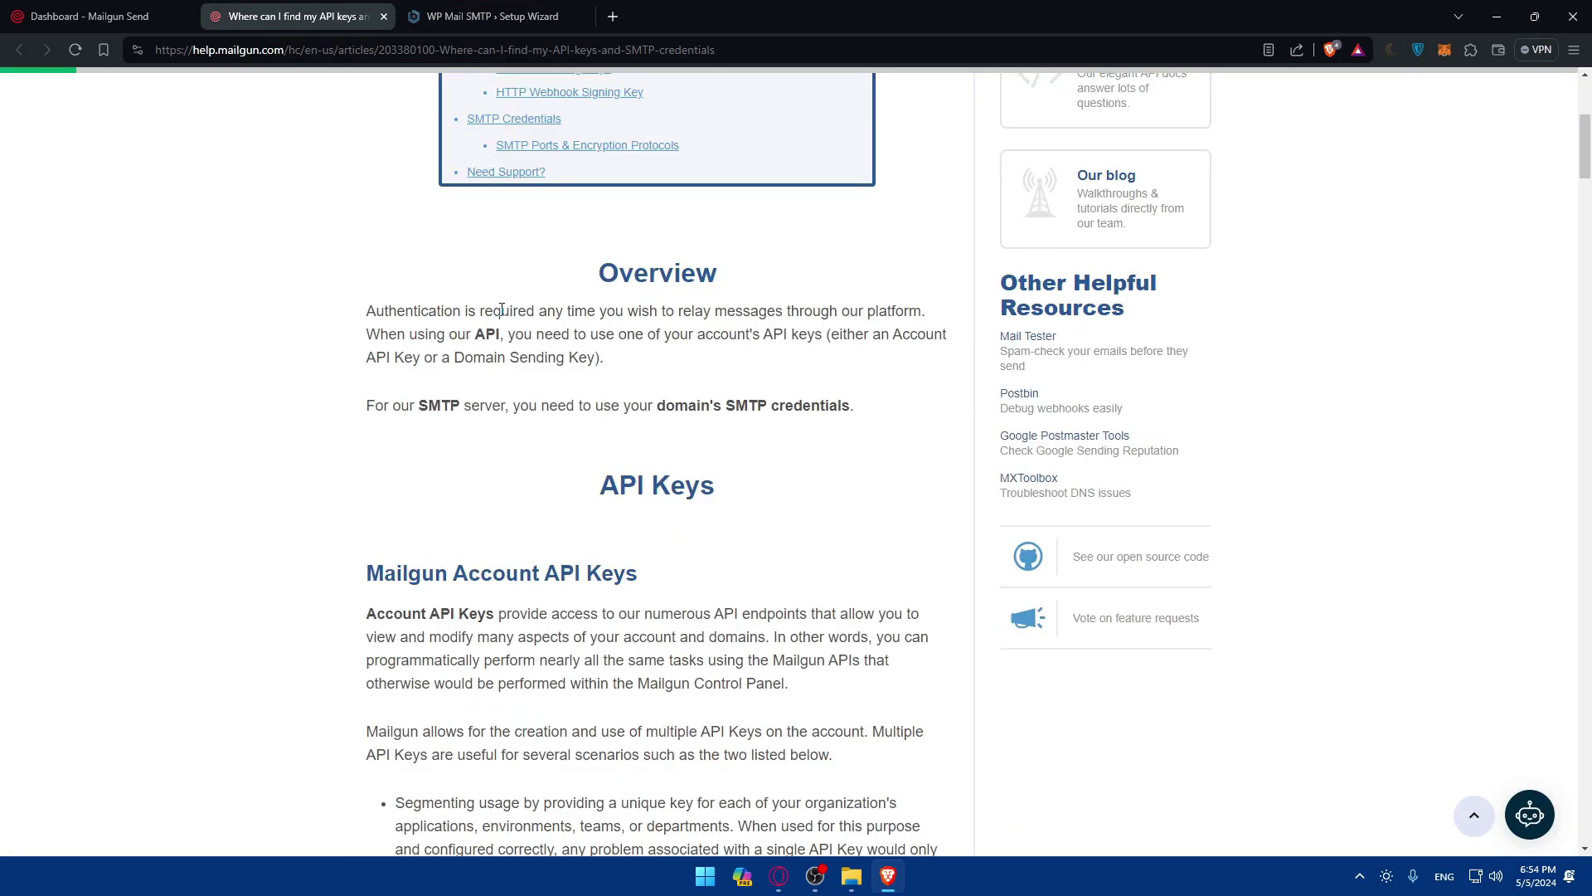
drag(518, 439, 638, 440)
scroll(620, 401, down, 5)
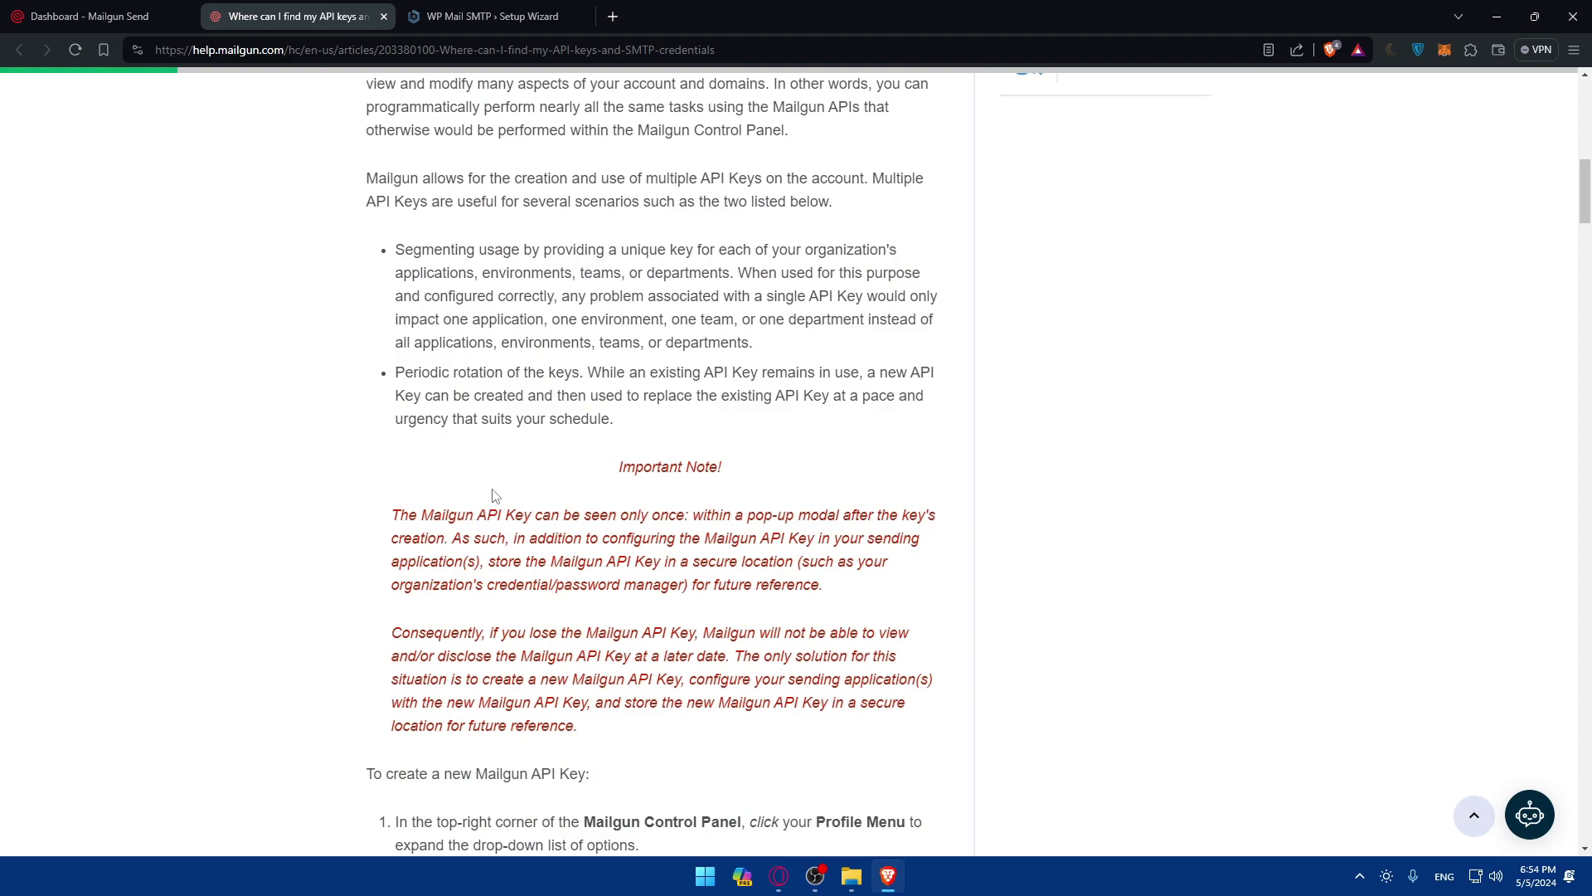
drag(416, 515, 632, 515)
drag(477, 515, 695, 515)
click(695, 515)
scroll(681, 498, down, 5)
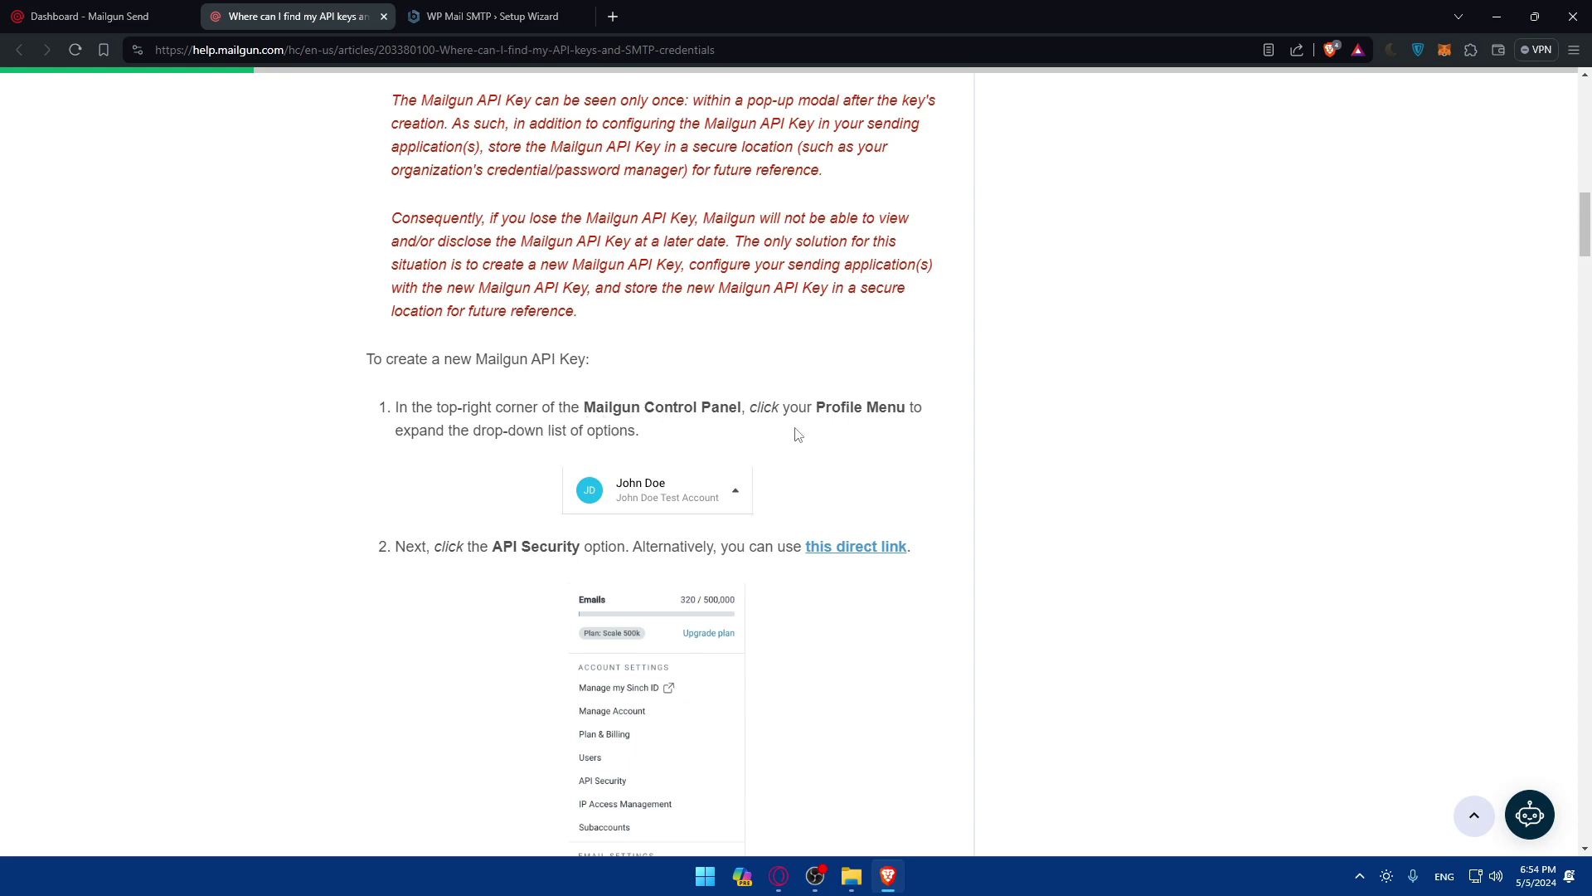
scroll(639, 391, down, 3)
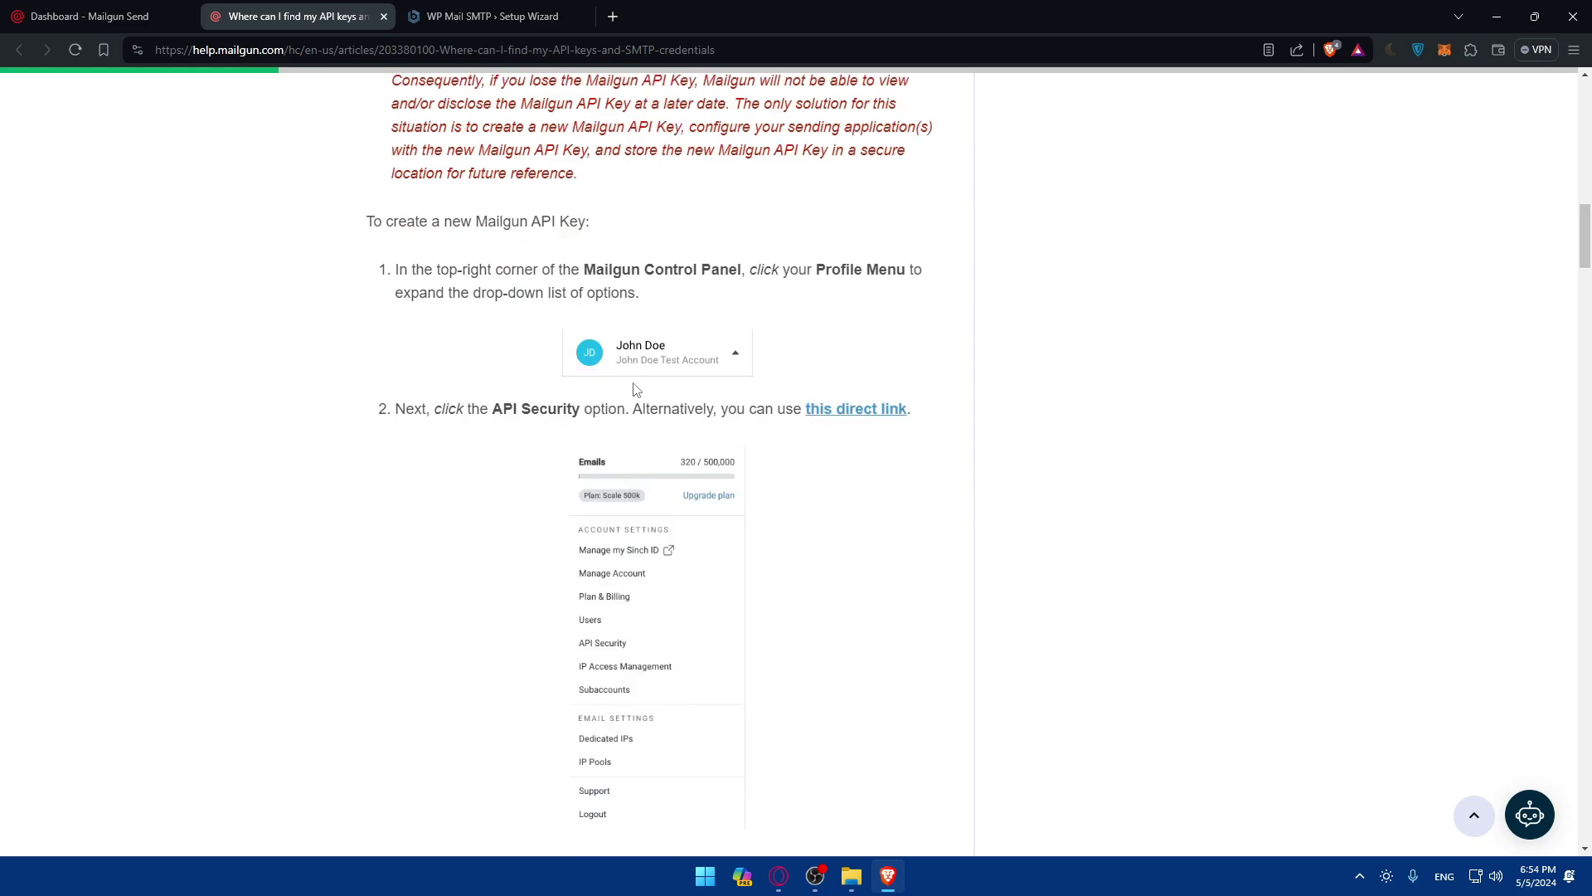
mouse_move(610, 455)
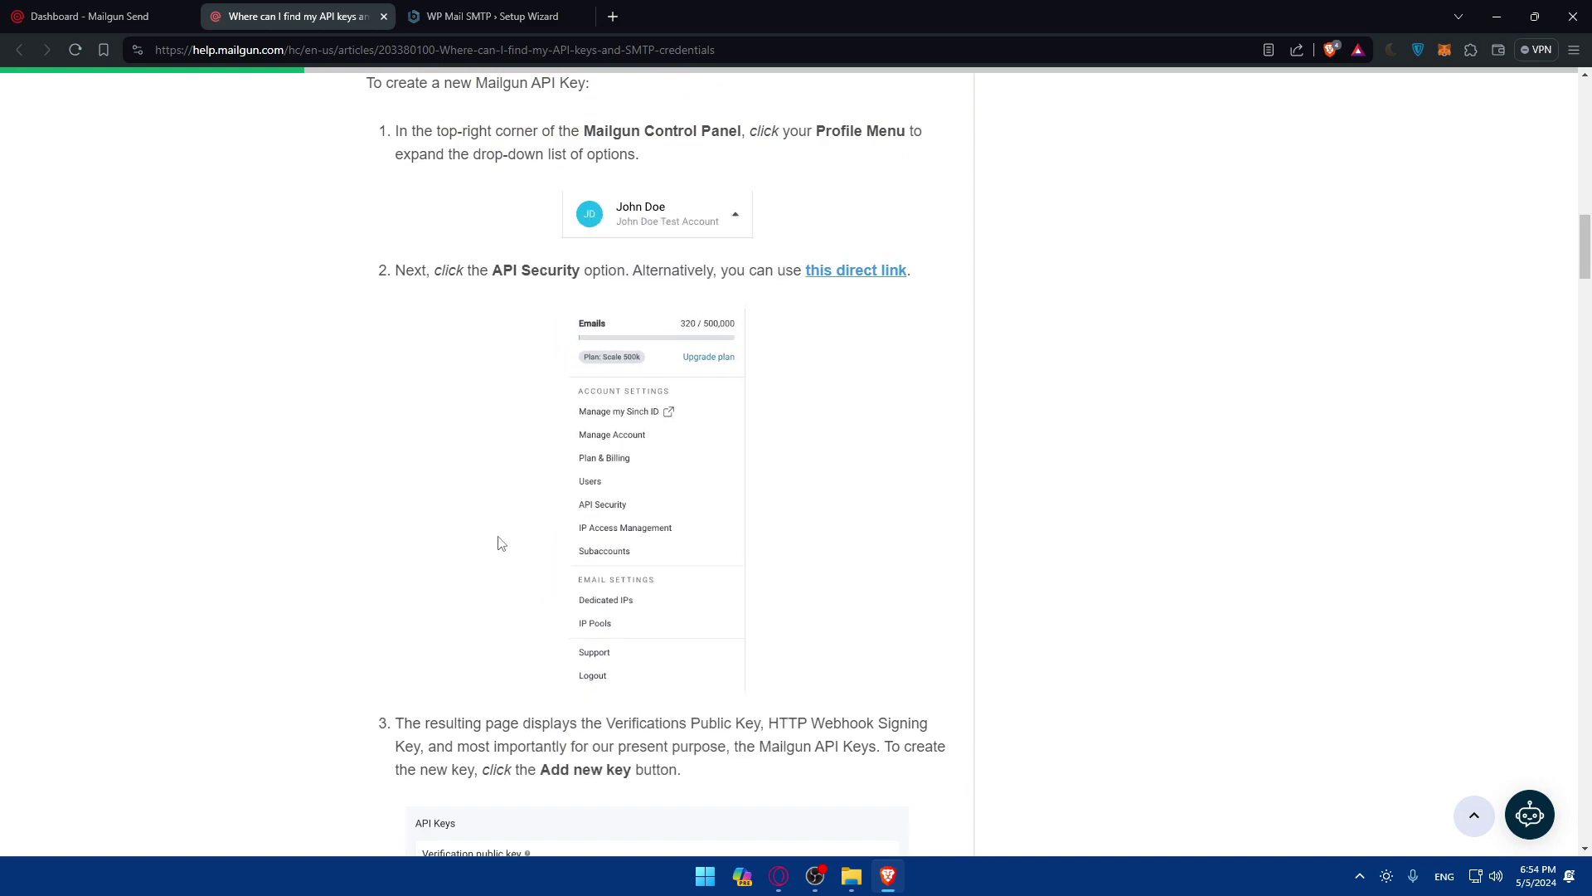
Load the Mailgun API Security keys page via the account menu in the dashboard tab
click(883, 269)
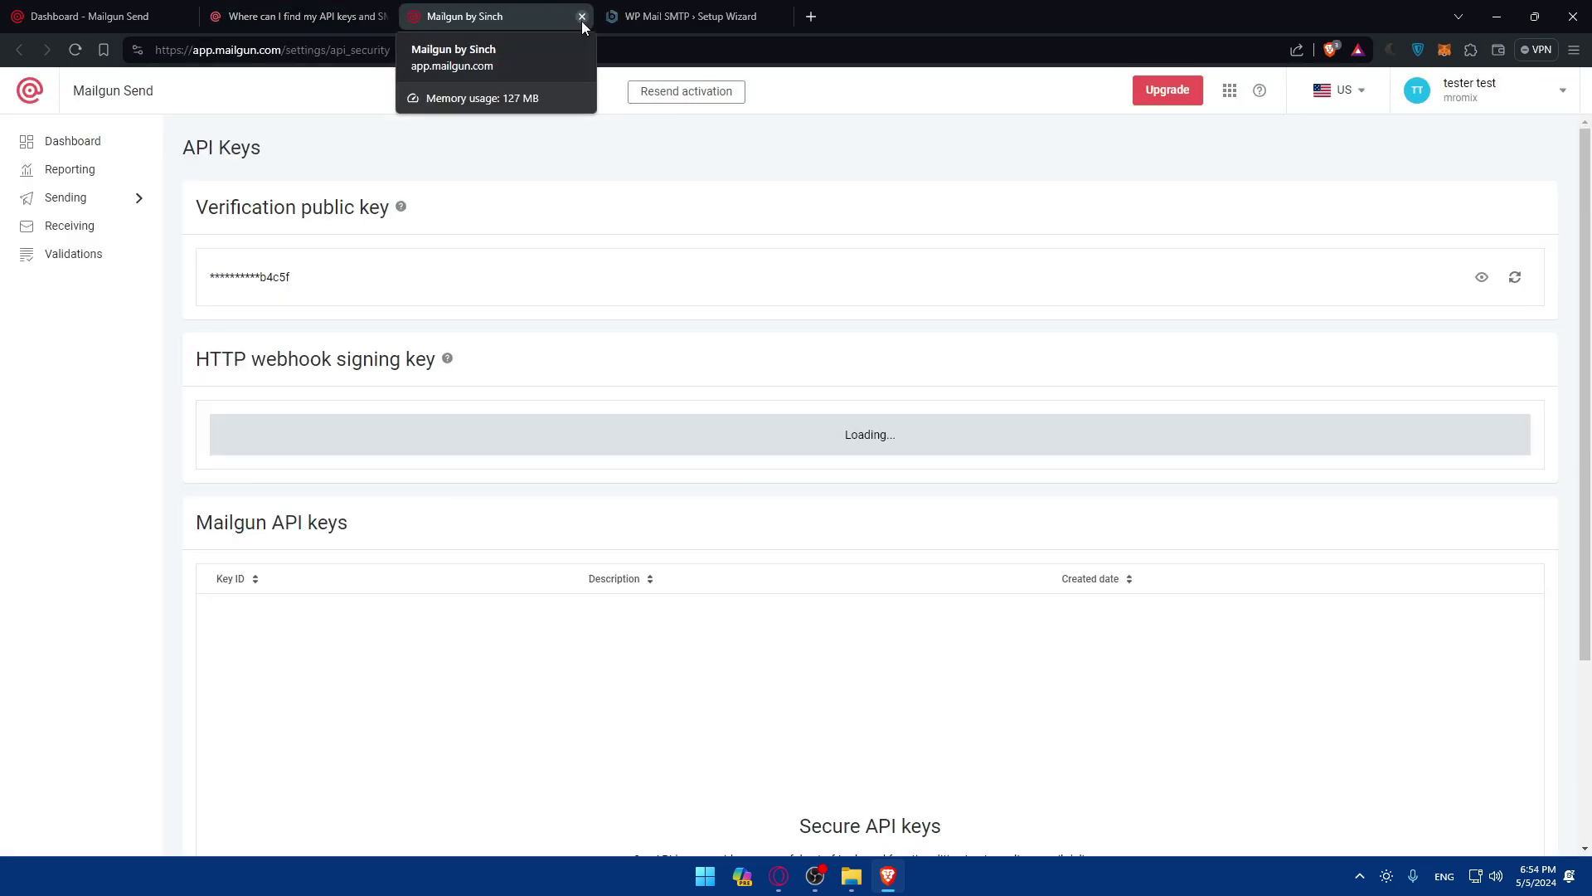
click(582, 16)
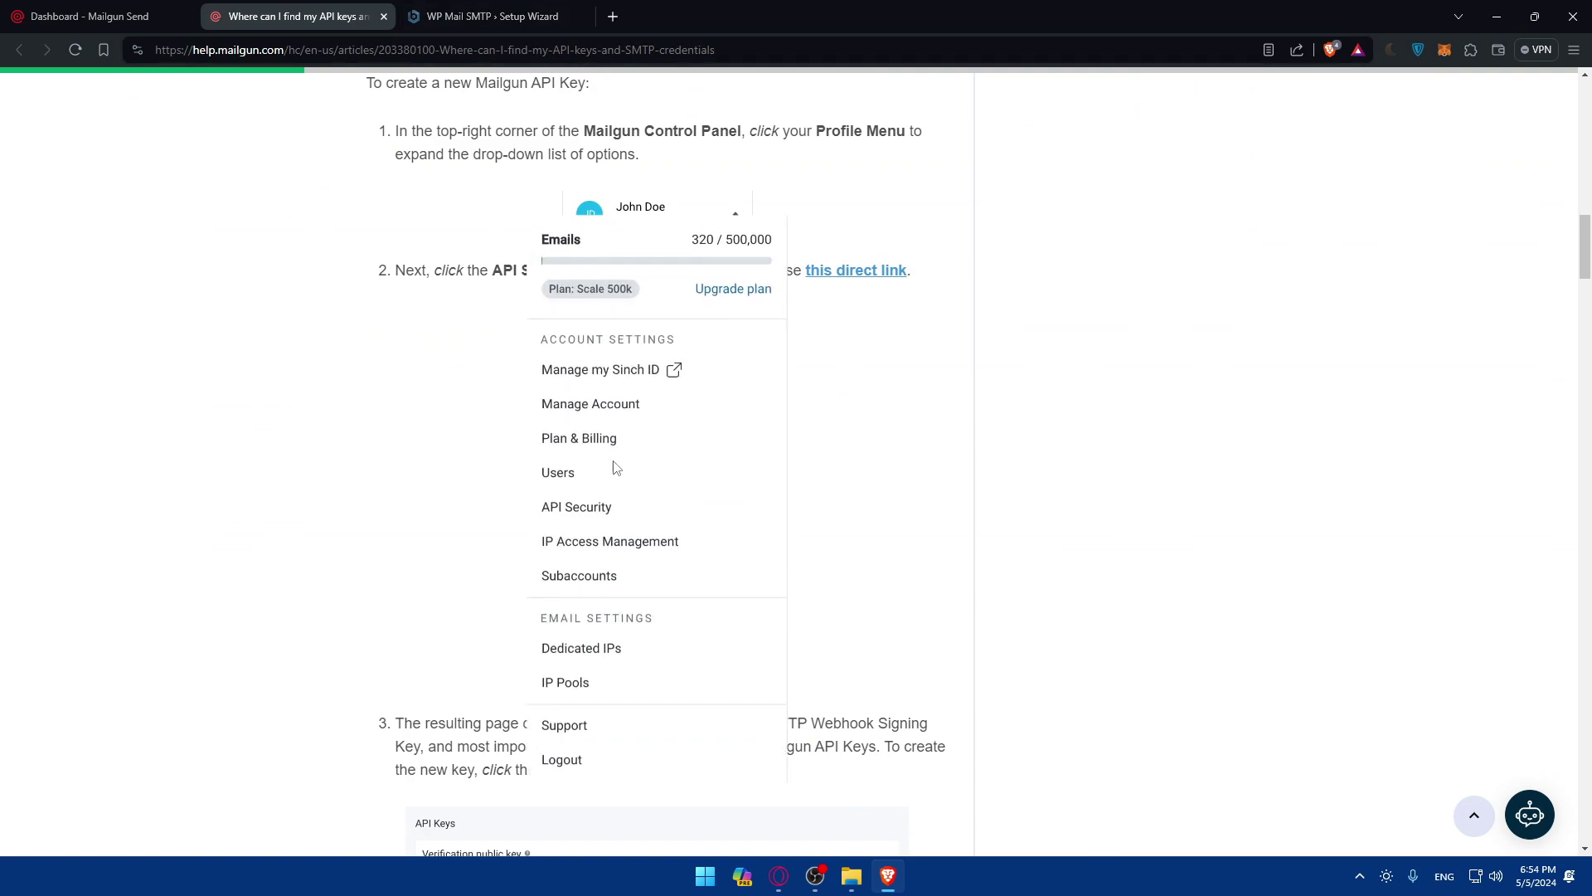
scroll(809, 390, down, 3)
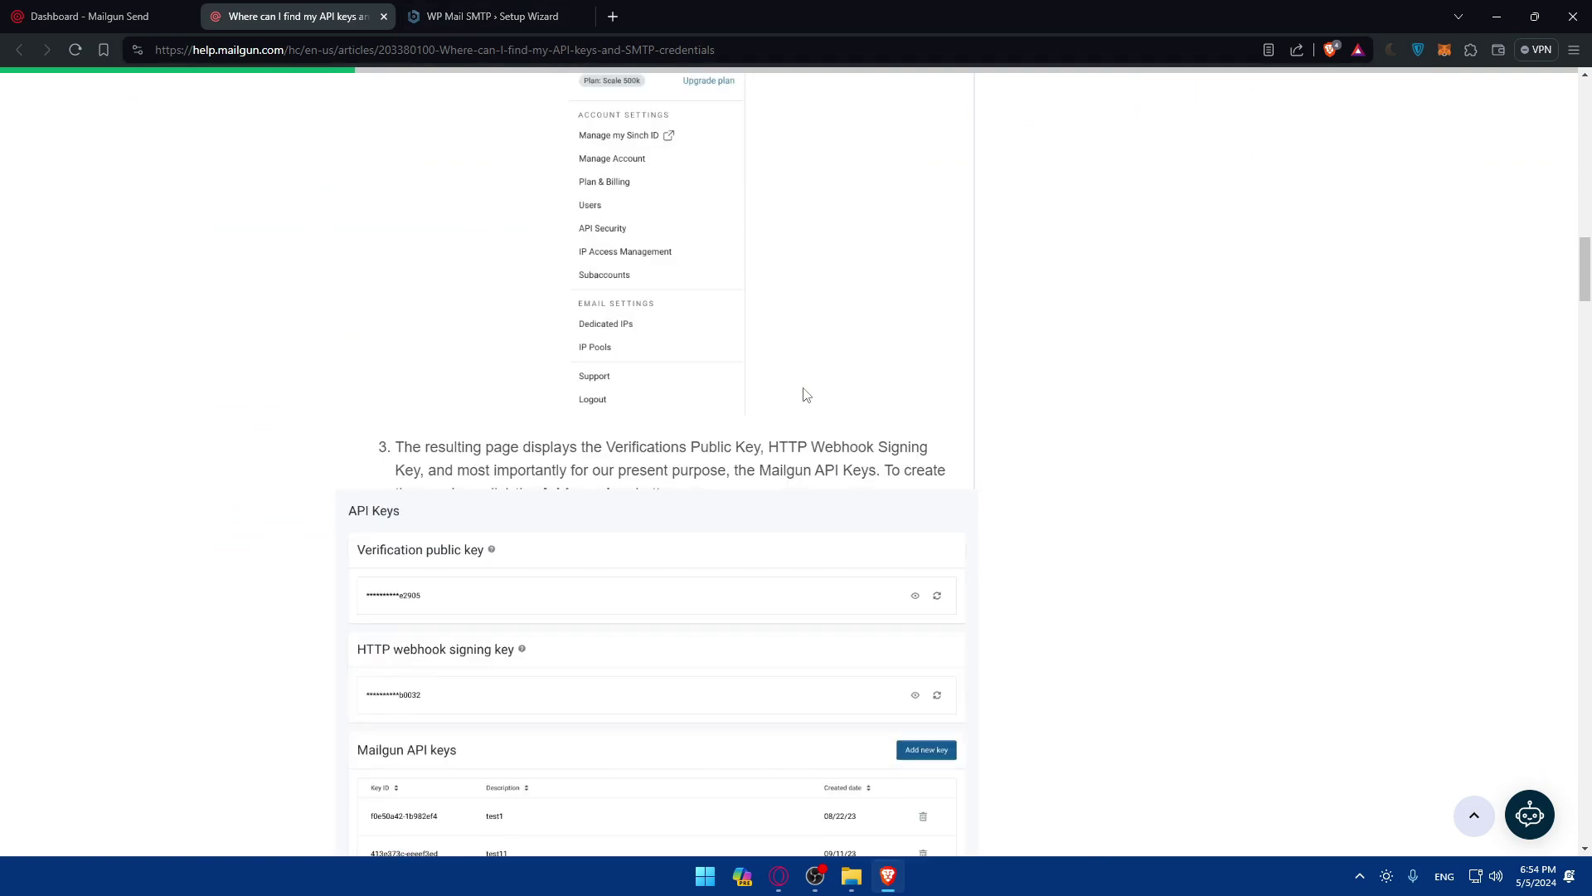
click(129, 15)
click(1487, 145)
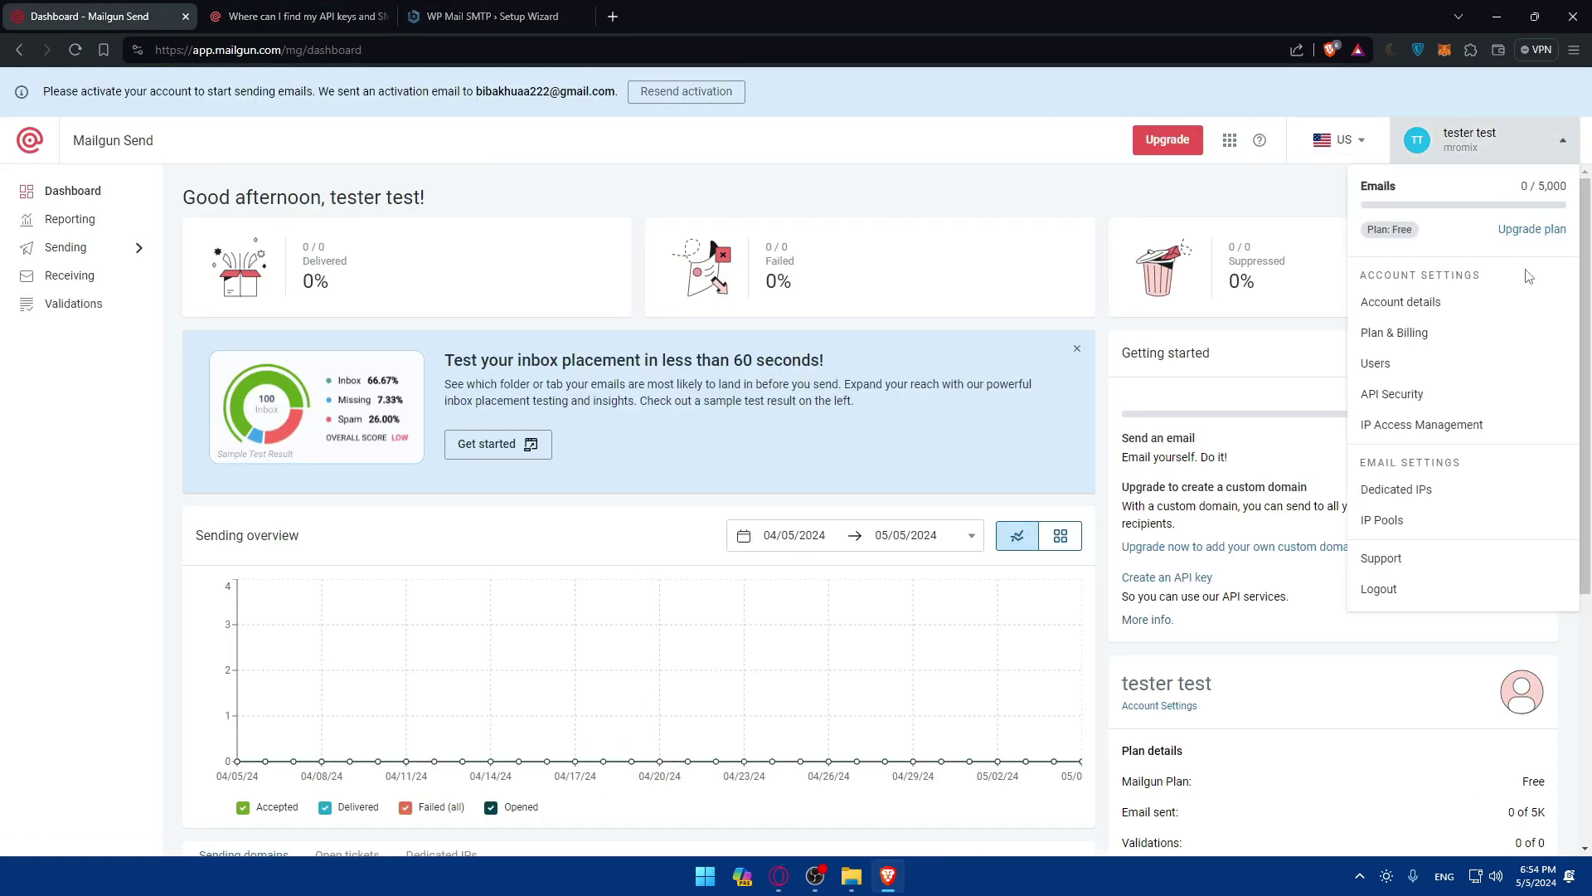
click(1490, 402)
scroll(580, 332, down, 3)
Scroll the help article to the New Api Key description-and-confirm step
click(294, 17)
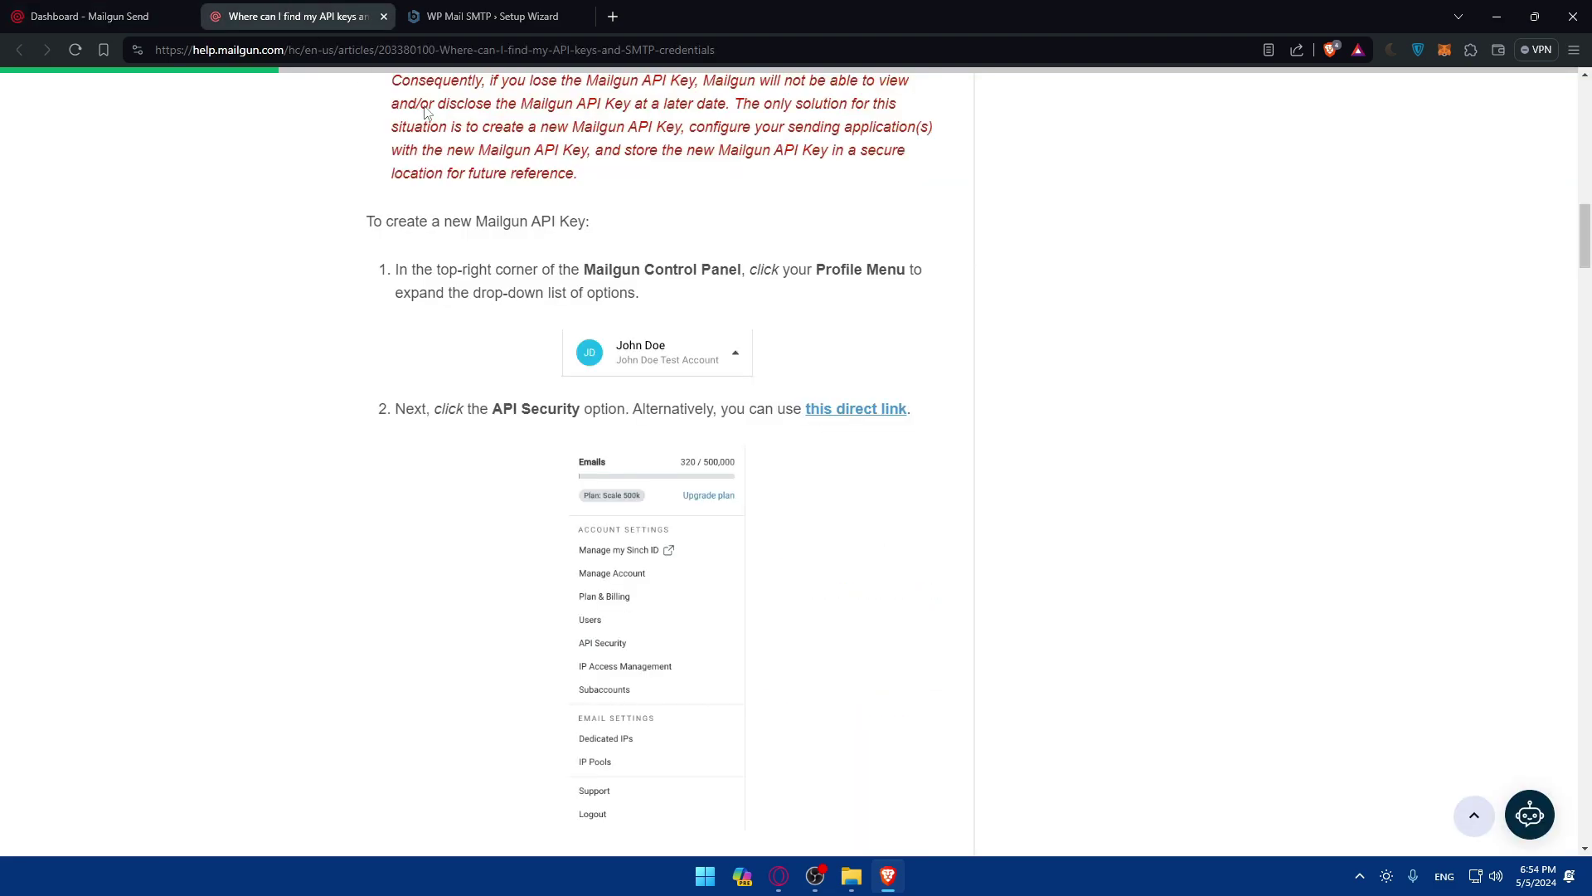
scroll(898, 433, down, 6)
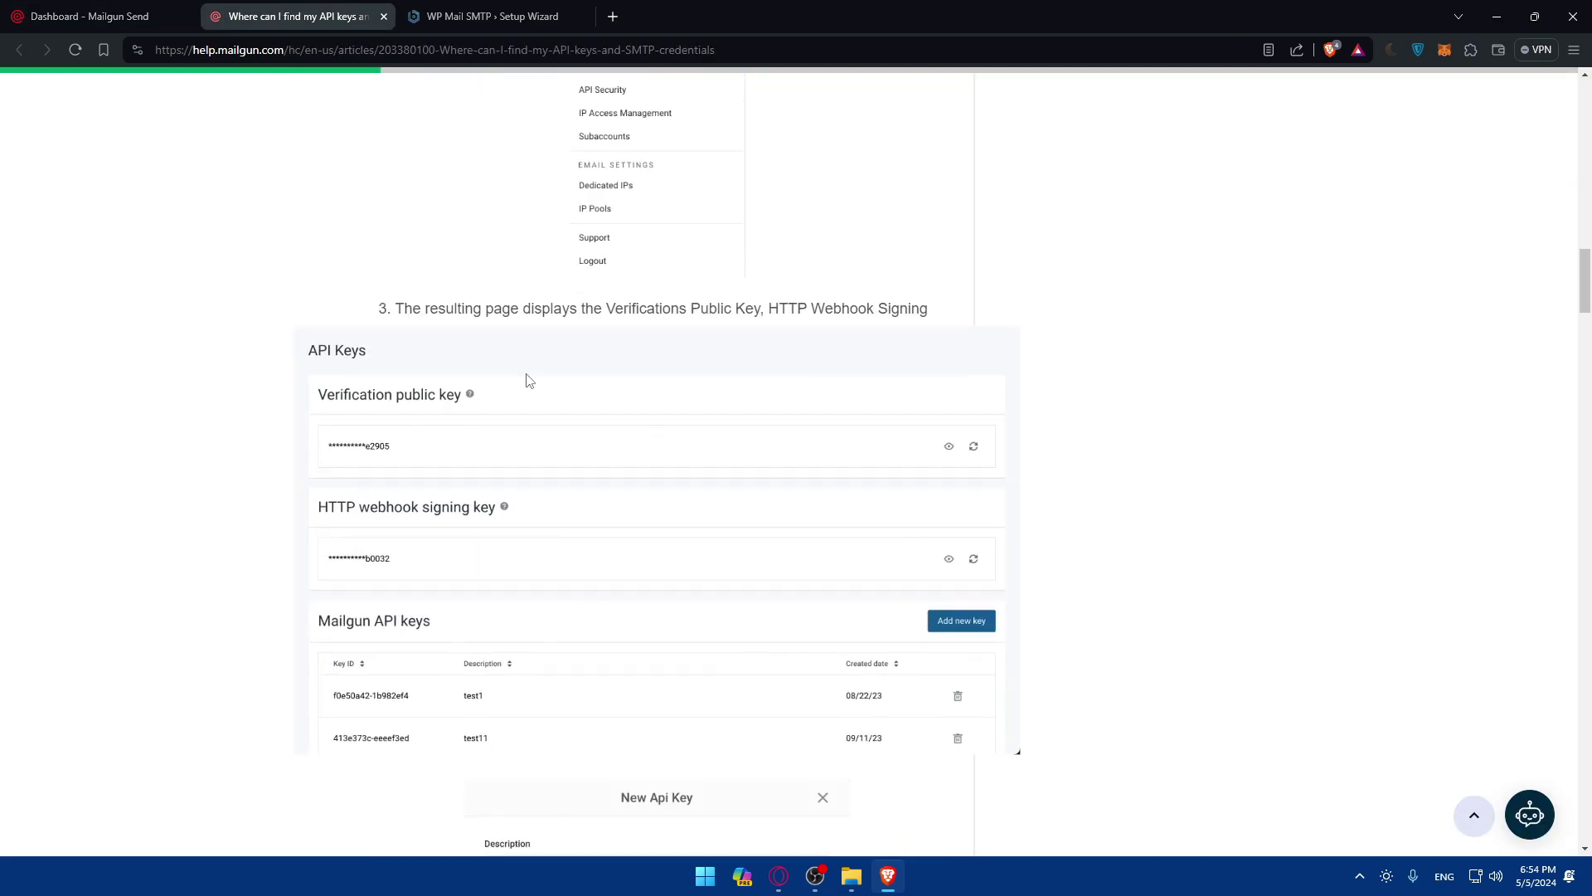
scroll(562, 334, down, 3)
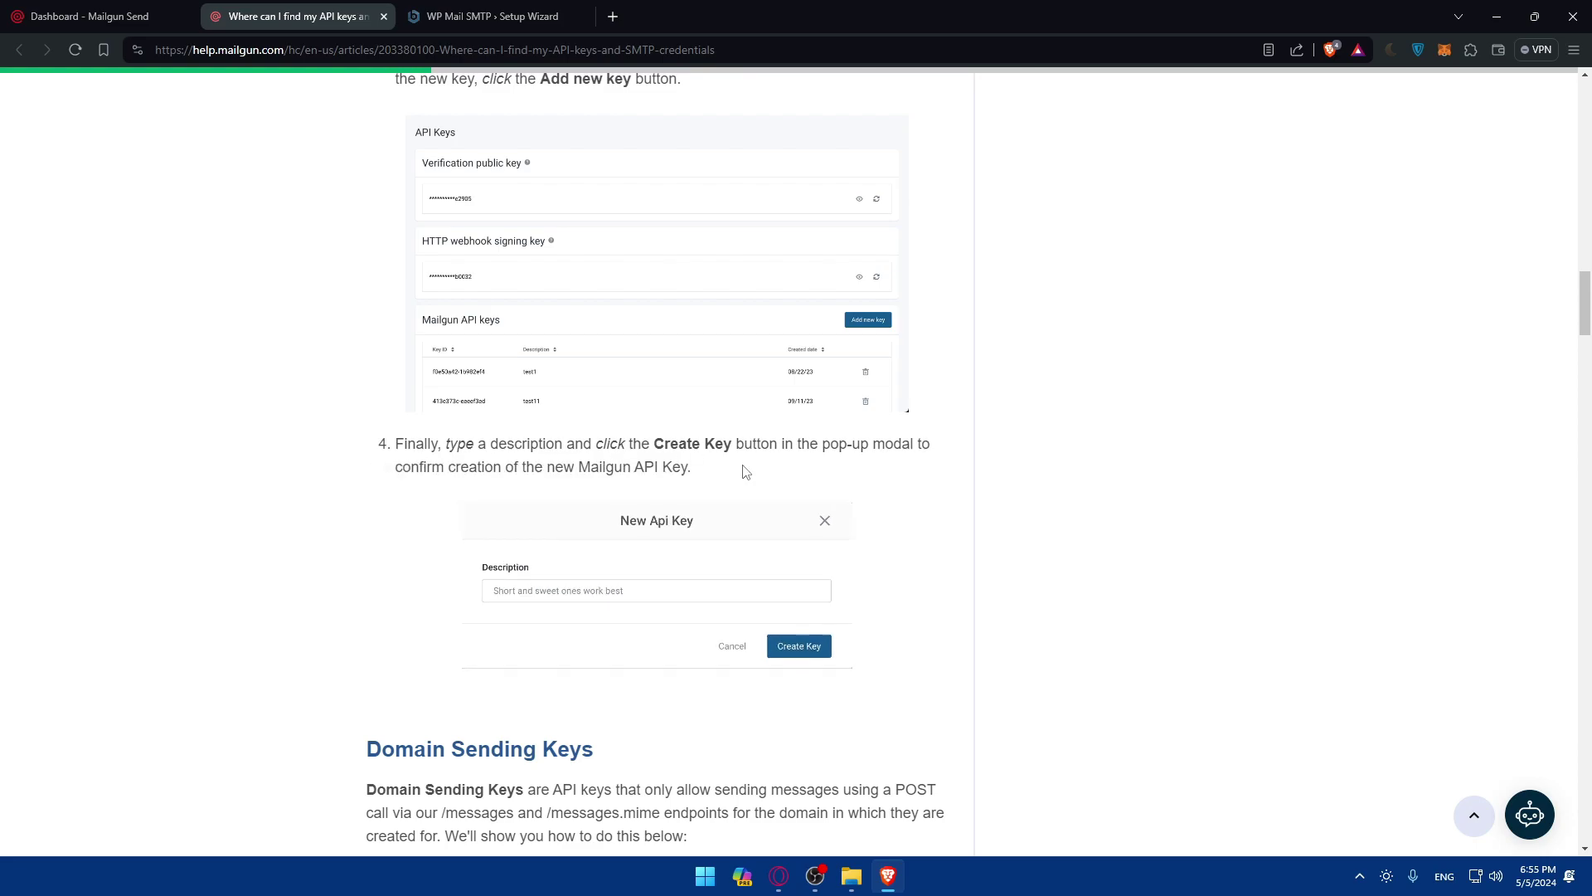
Return to the Mailgun API Security keys page
scroll(539, 597, down, 5)
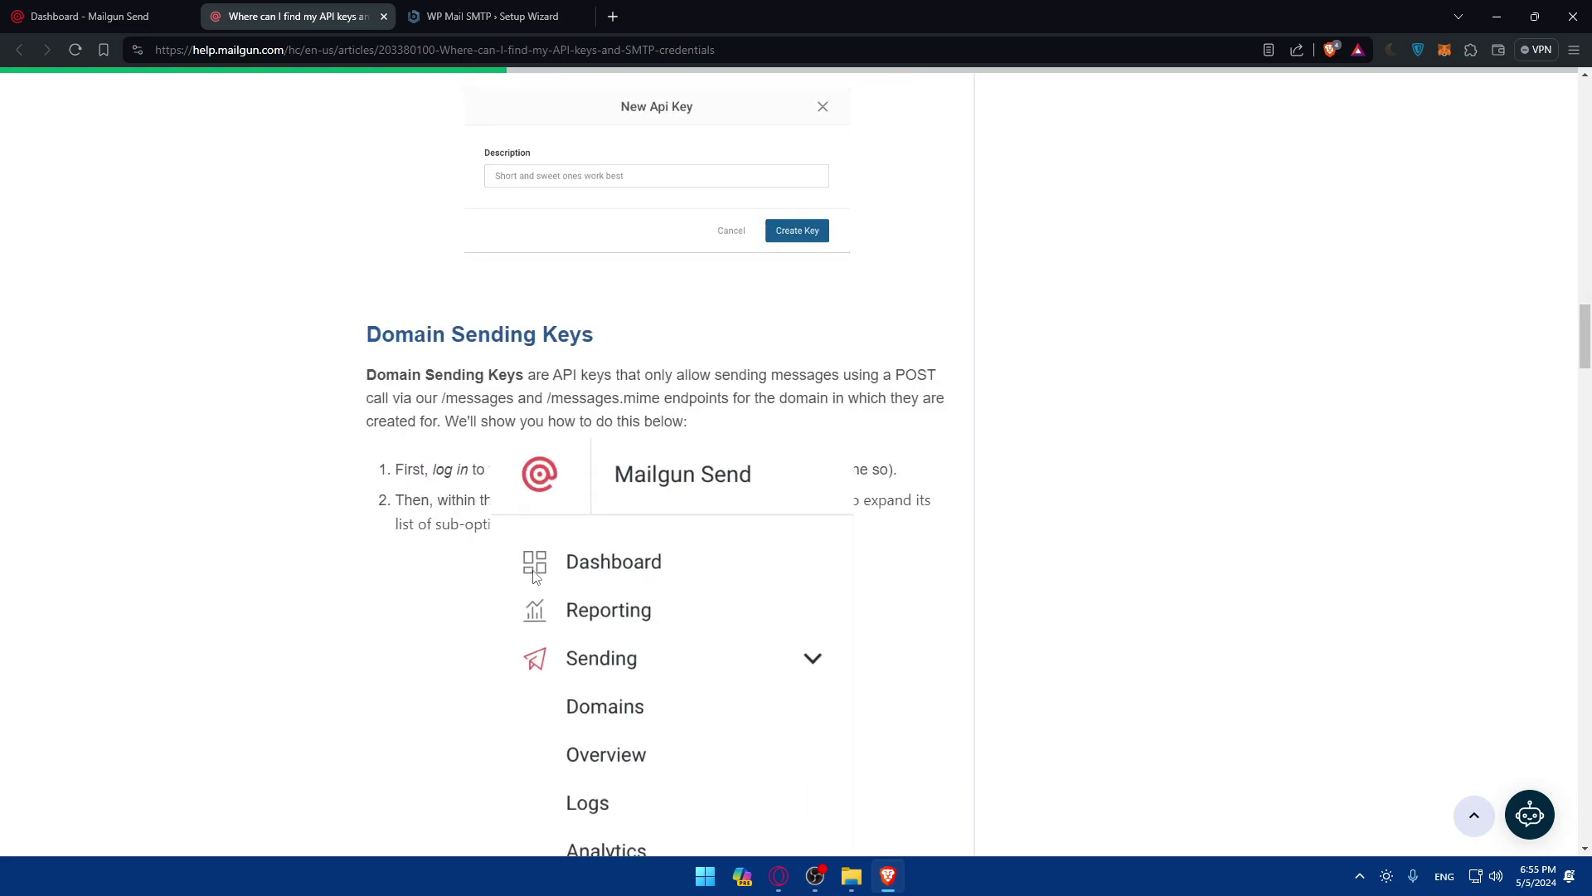
click(465, 16)
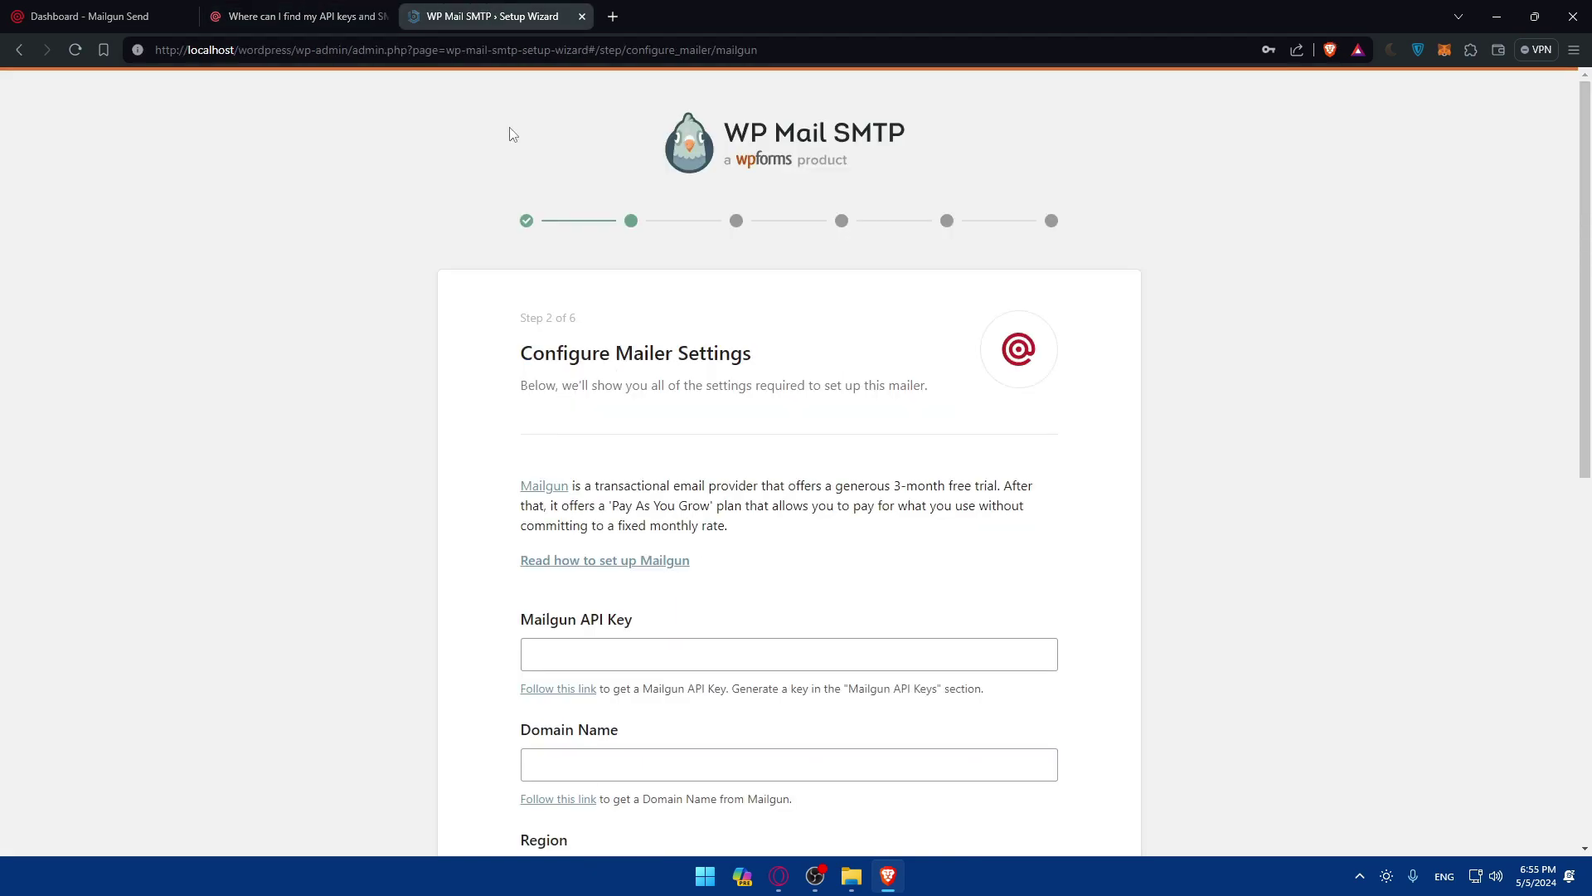
click(298, 16)
click(83, 16)
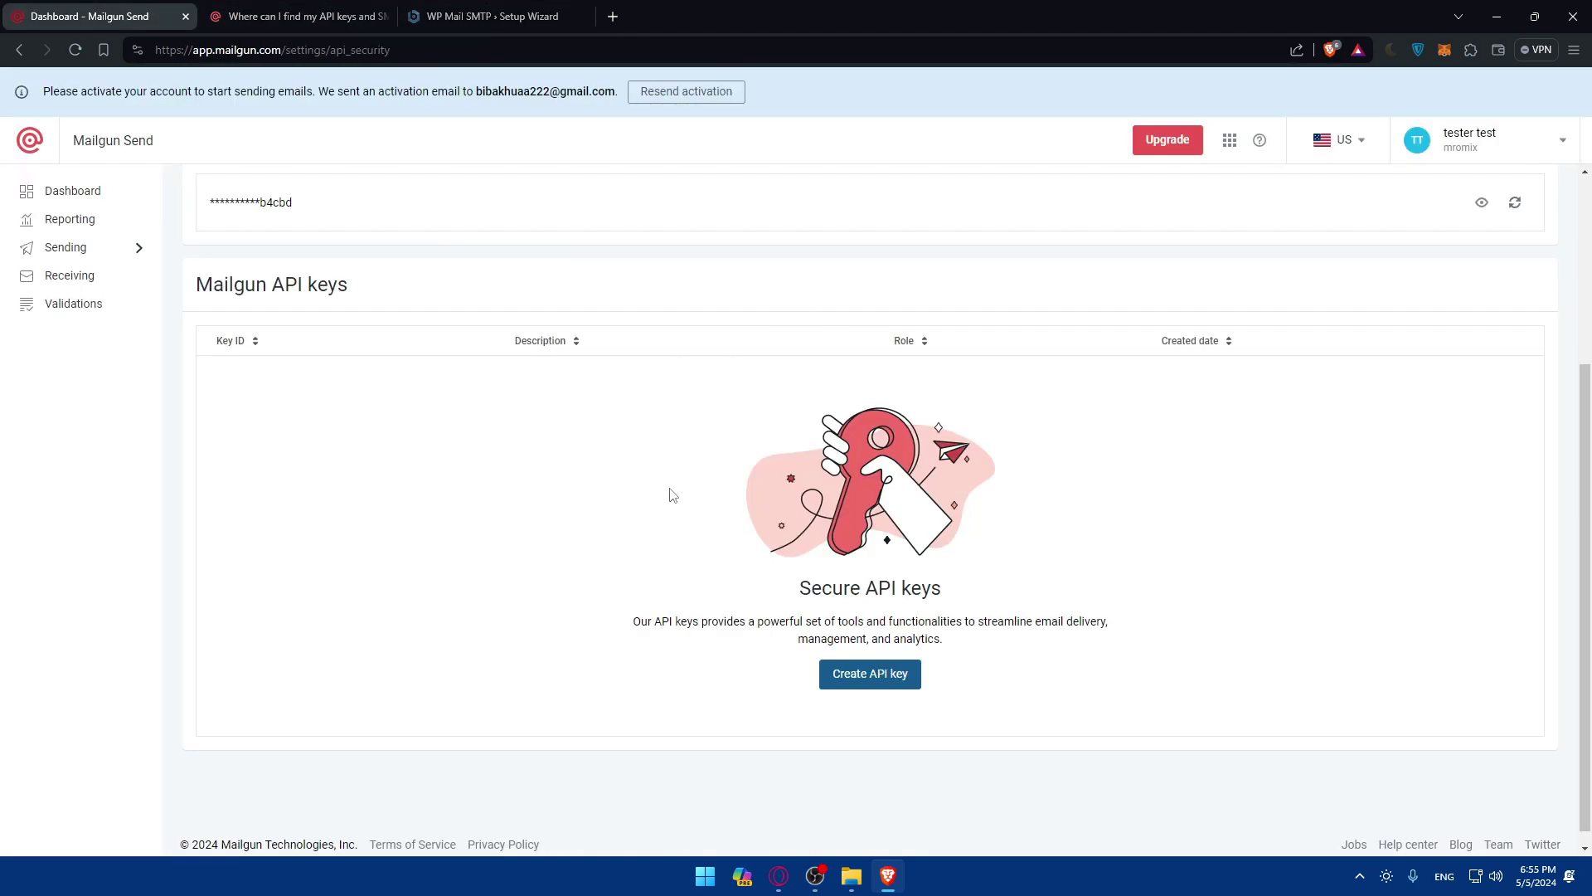
Create a new API key described as 'test' and copy the generated key
click(868, 689)
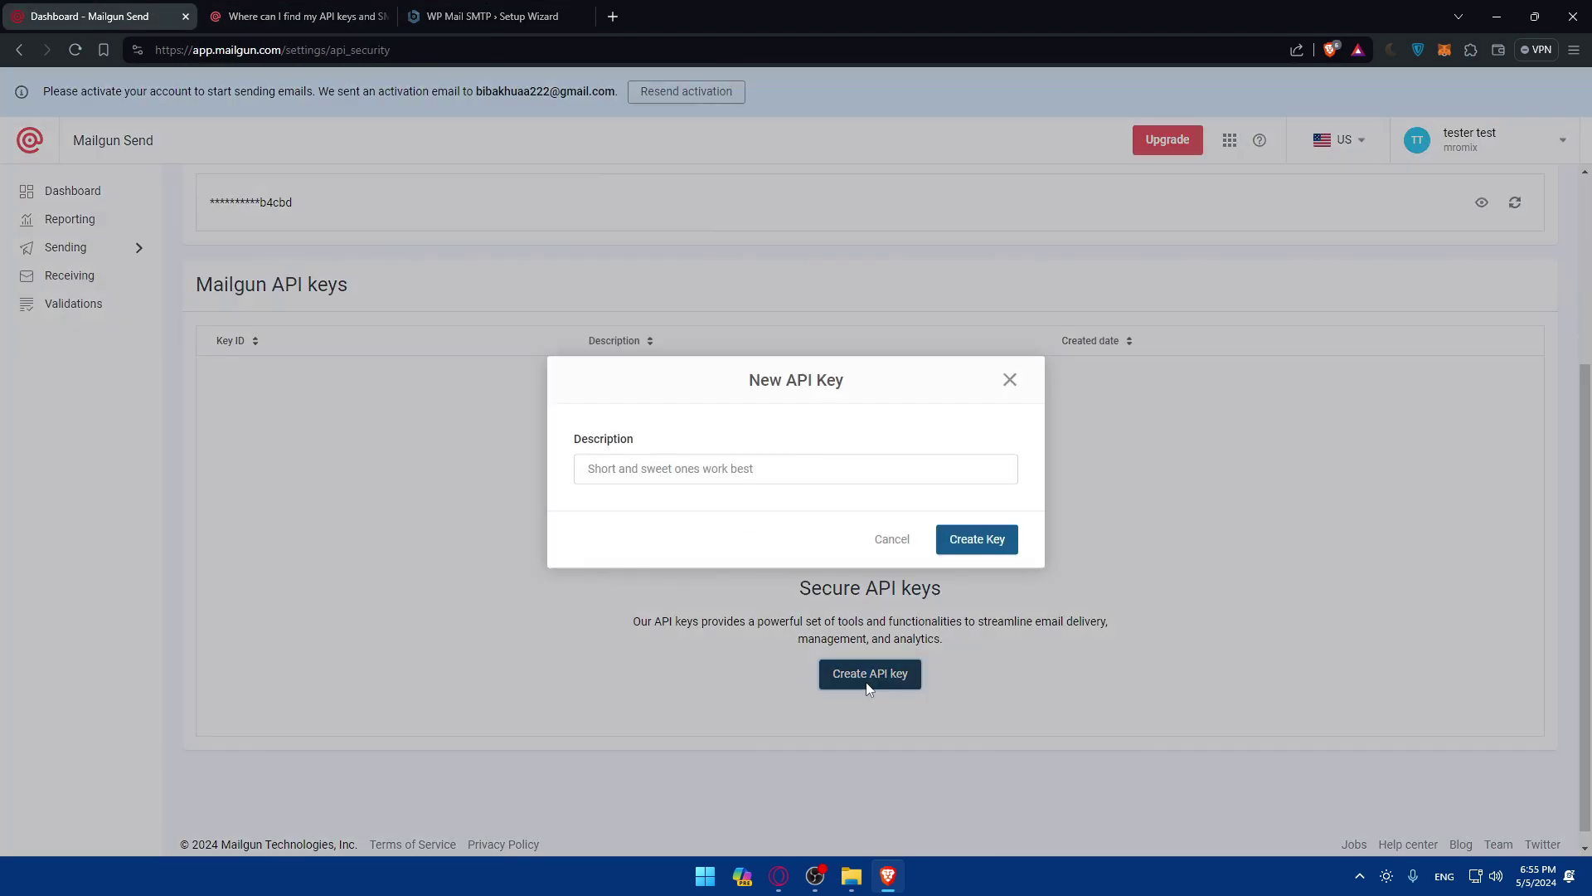
click(740, 473)
text(test)
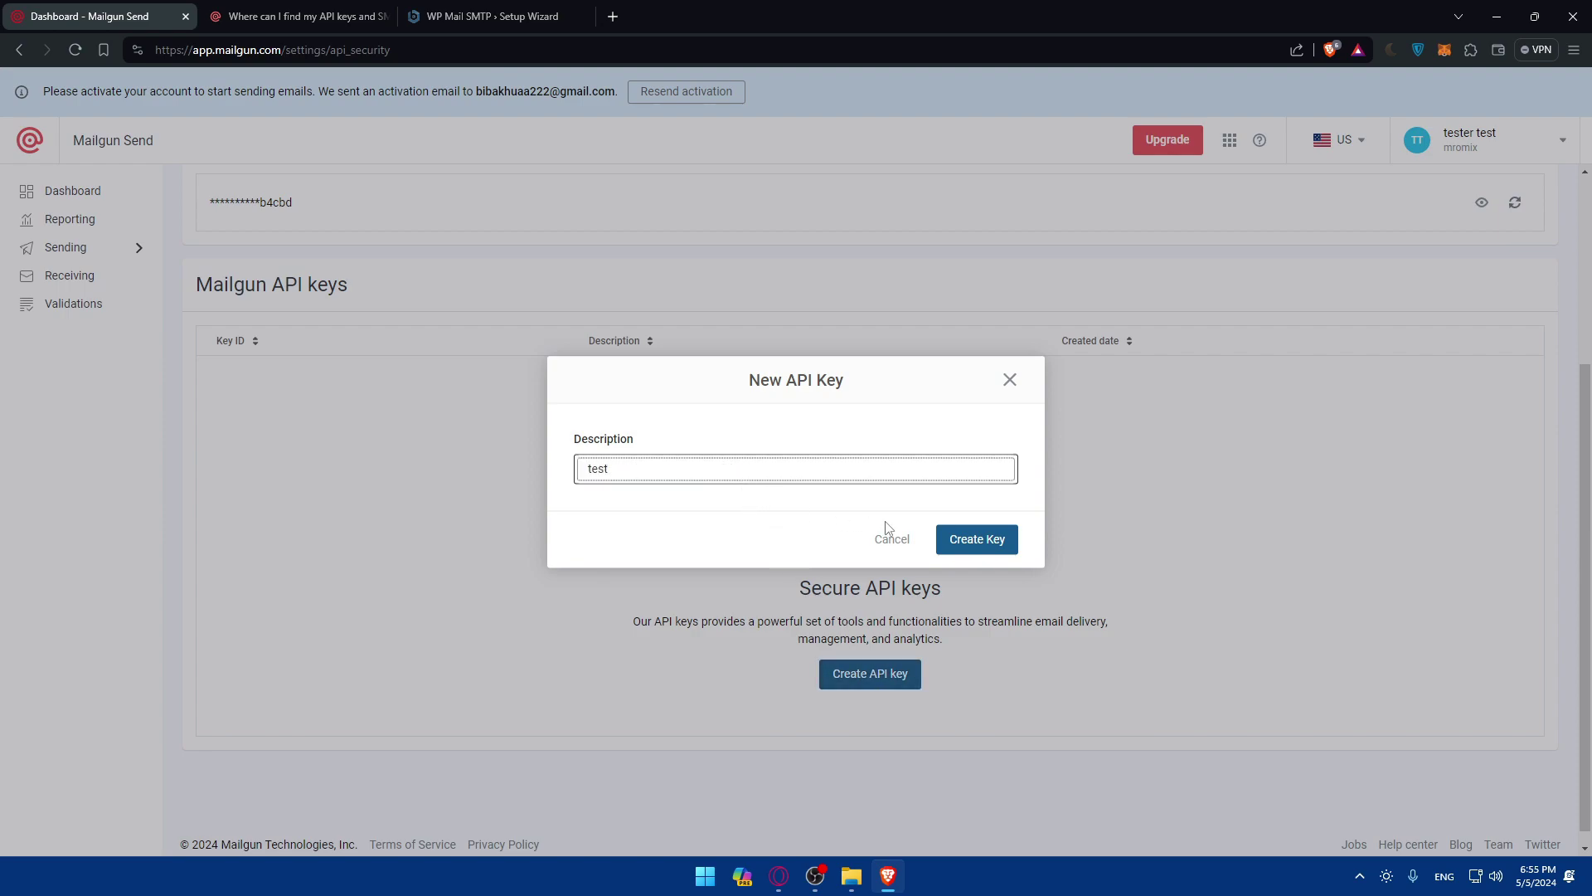
click(955, 536)
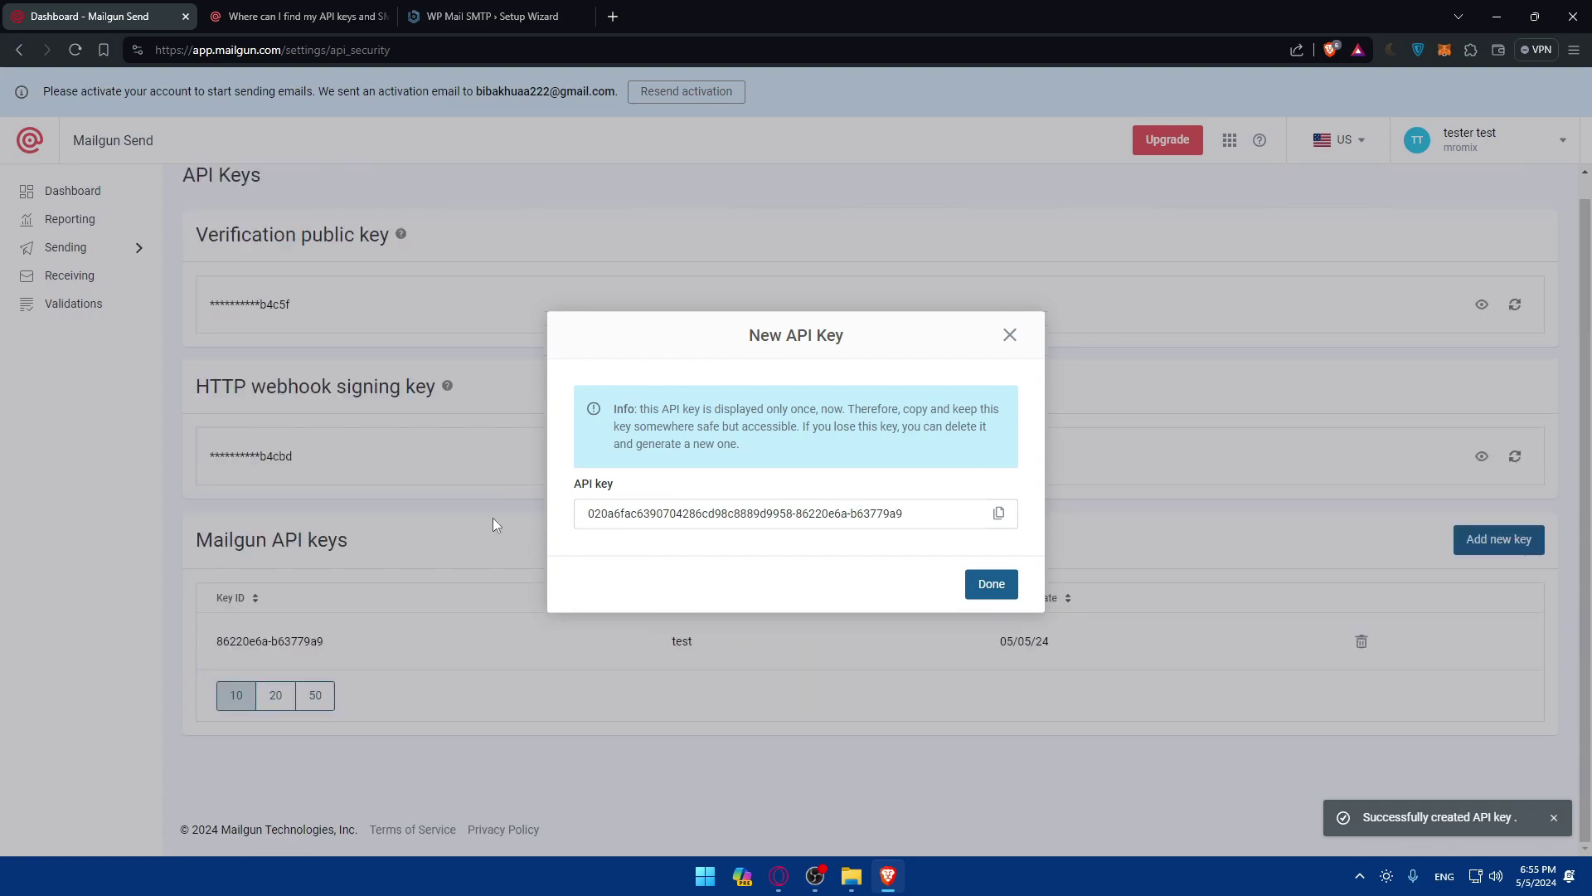
click(998, 512)
Paste the copied Mailgun API key into the wizard's API Key field
click(457, 9)
scroll(642, 481, down, 2)
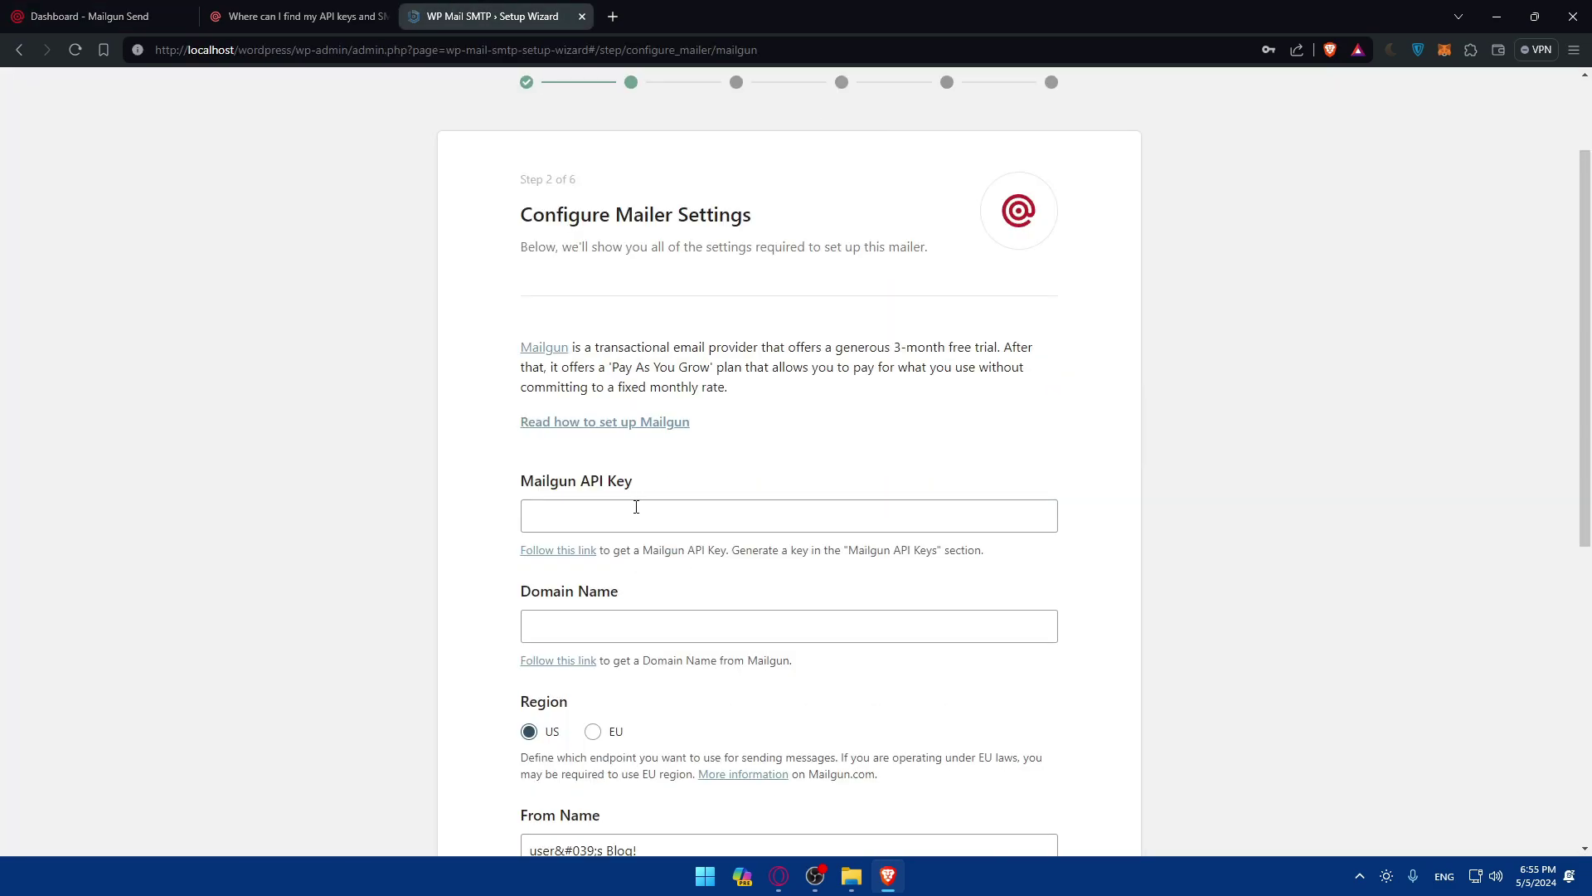
click(638, 516)
key(ctrl+v)
scroll(708, 554, down, 2)
click(616, 493)
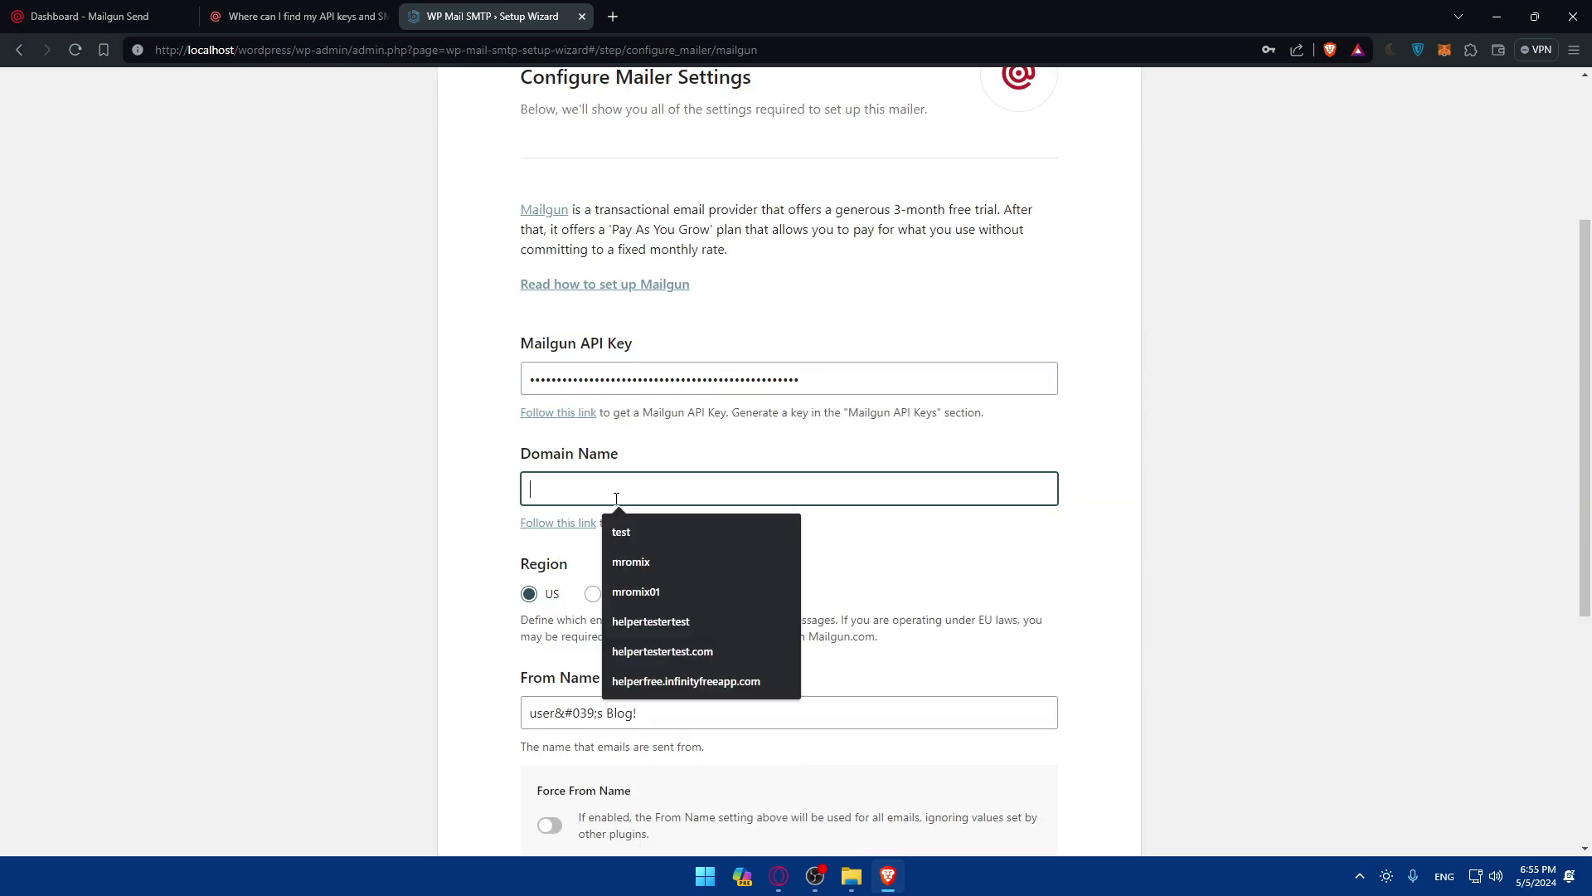
Close the new key dialog and delete the test API key in Mailgun
click(286, 15)
scroll(320, 112, up, 10)
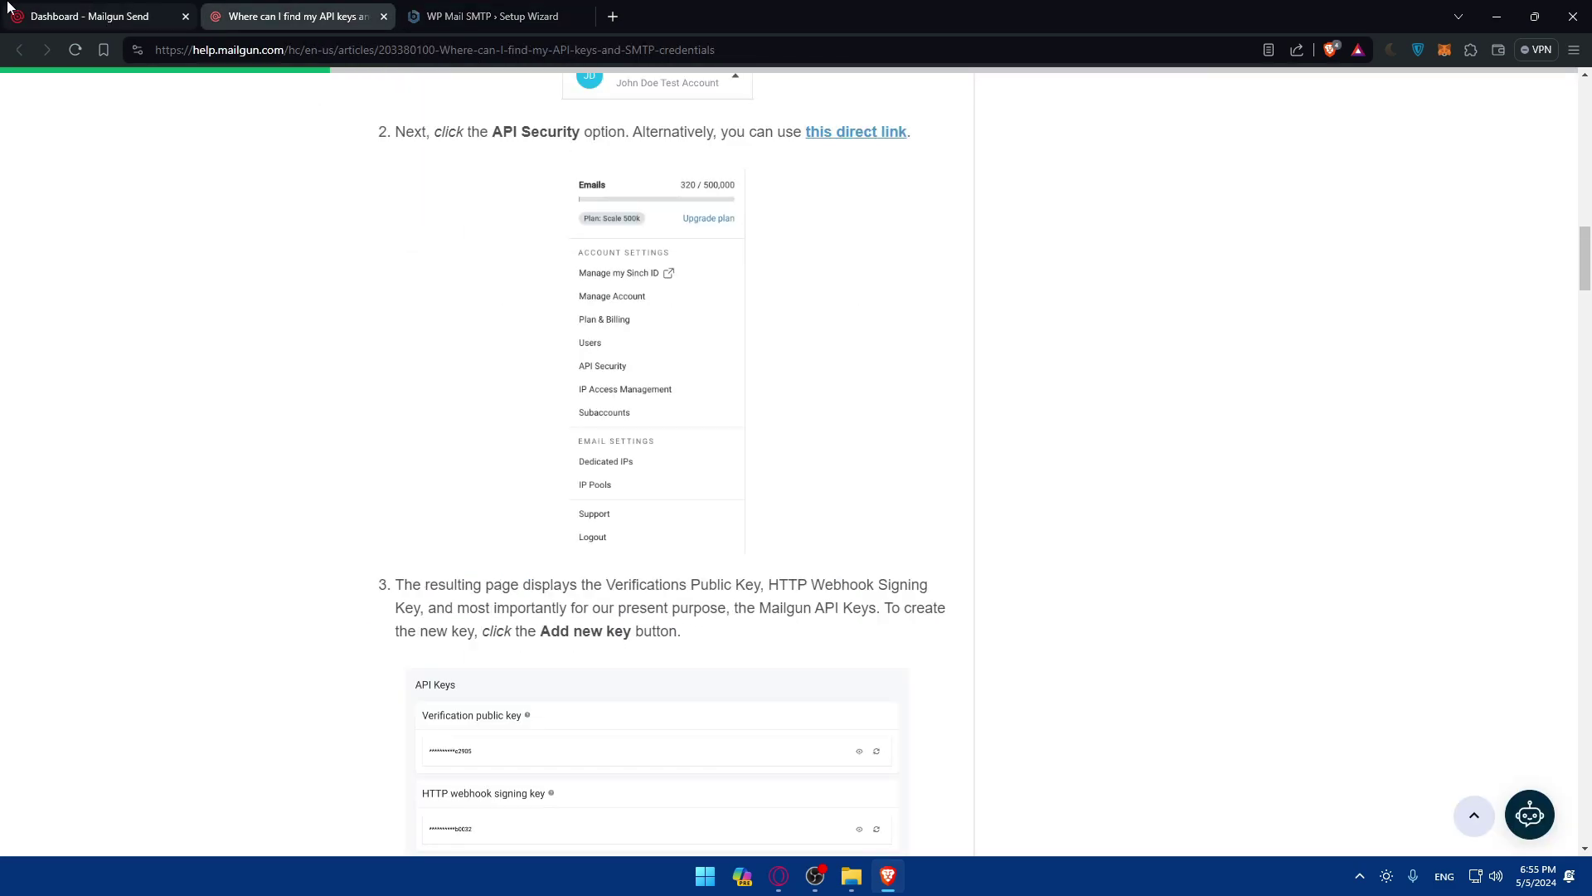
click(89, 15)
click(1009, 331)
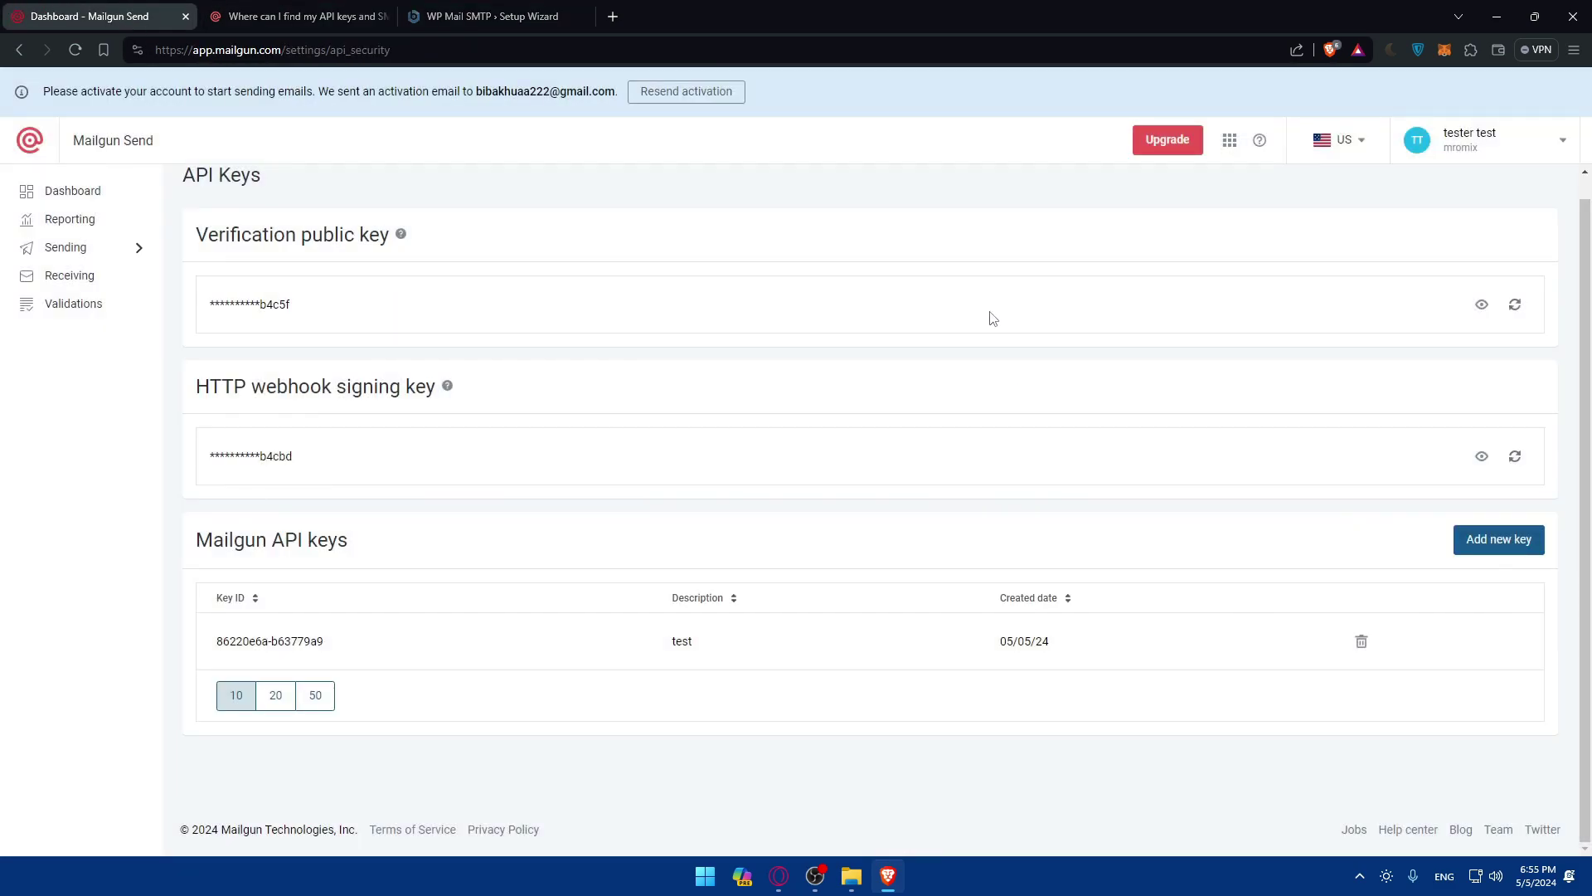
click(1361, 642)
click(982, 535)
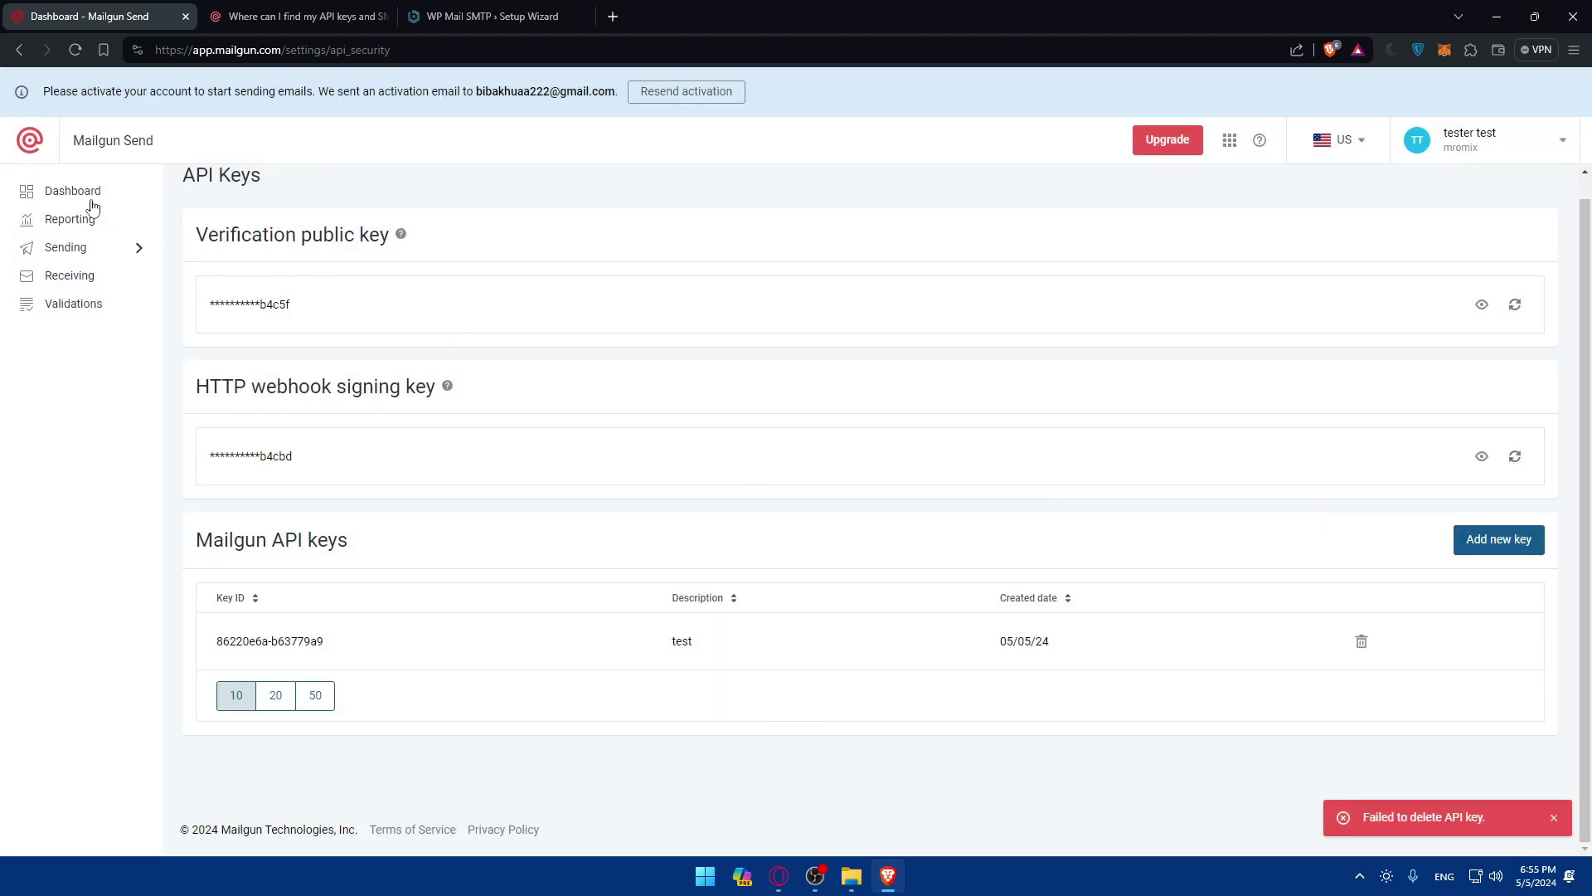
Copy the sandbox domain from Sending > Domains into the wizard's Domain Name field
click(103, 248)
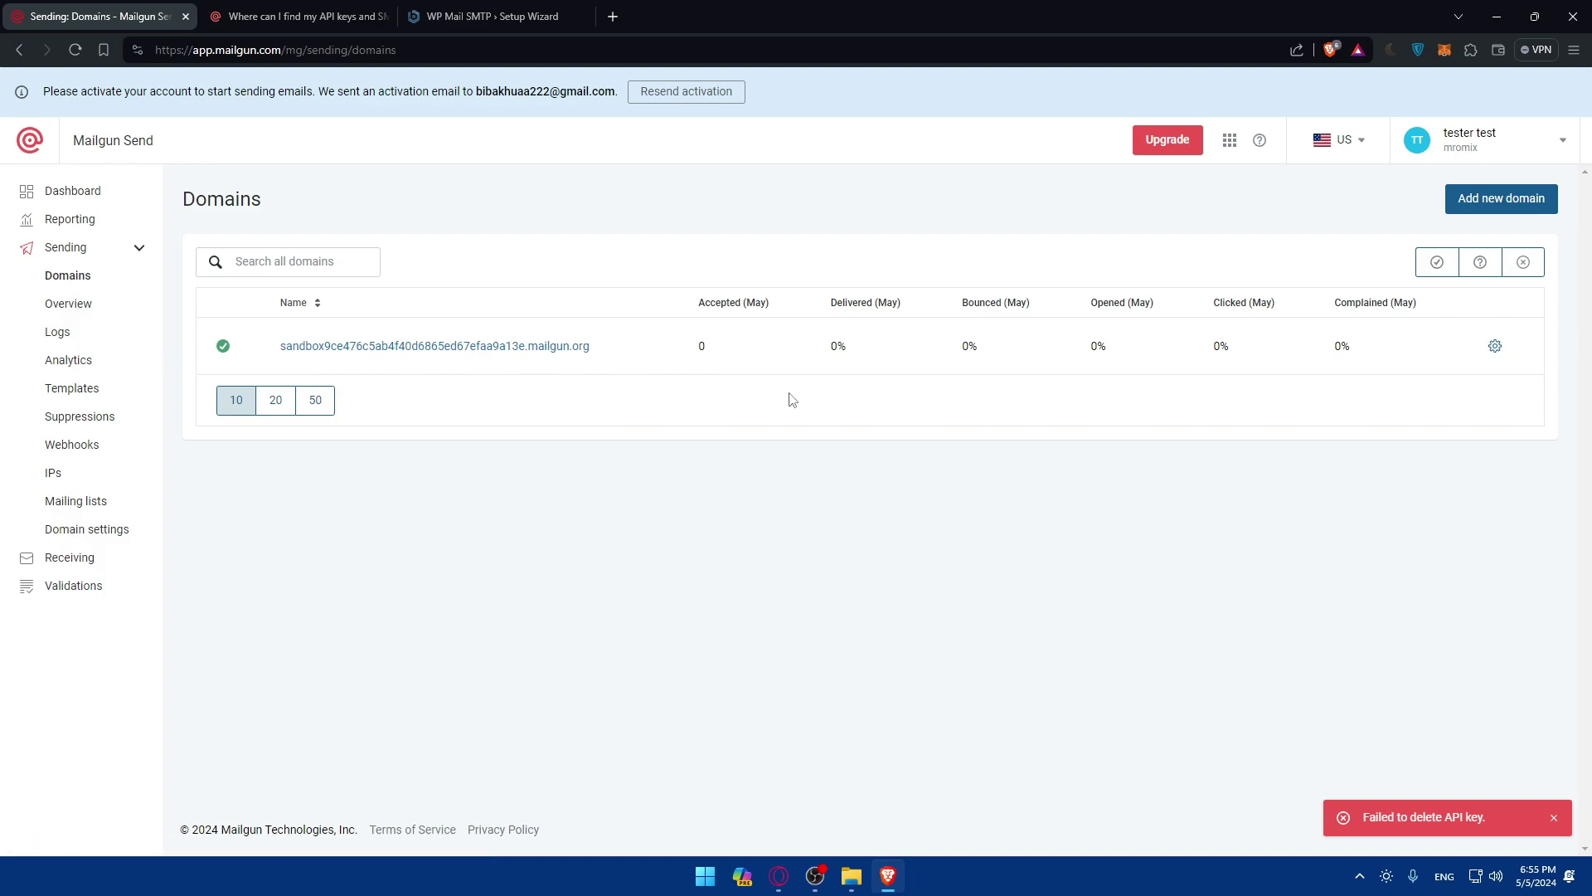
drag(597, 351, 277, 354)
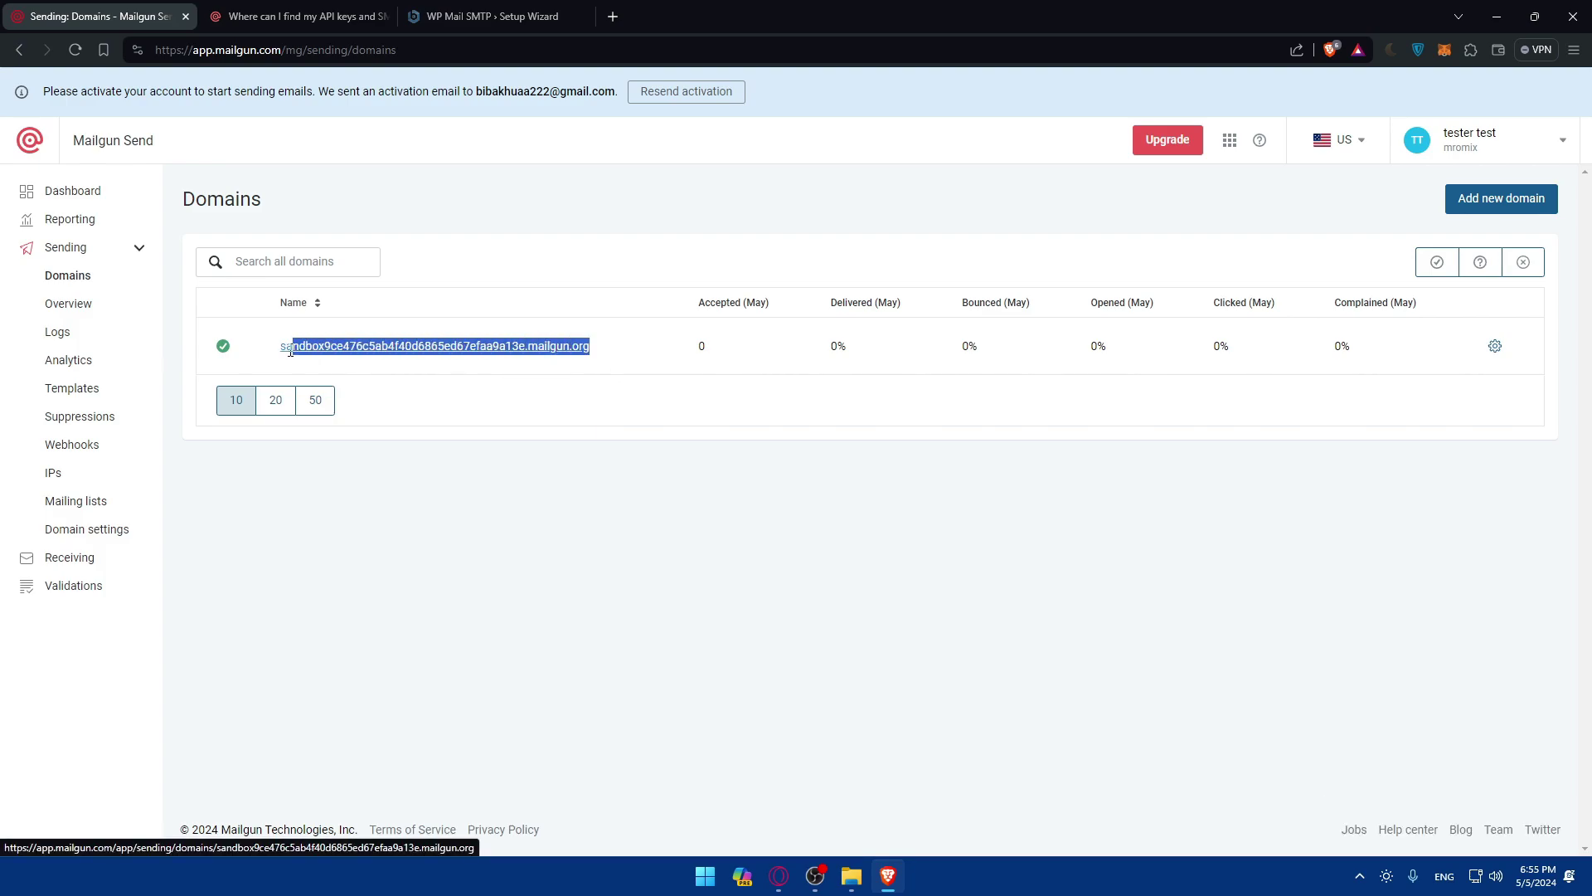
key(ctrl+c)
click(493, 16)
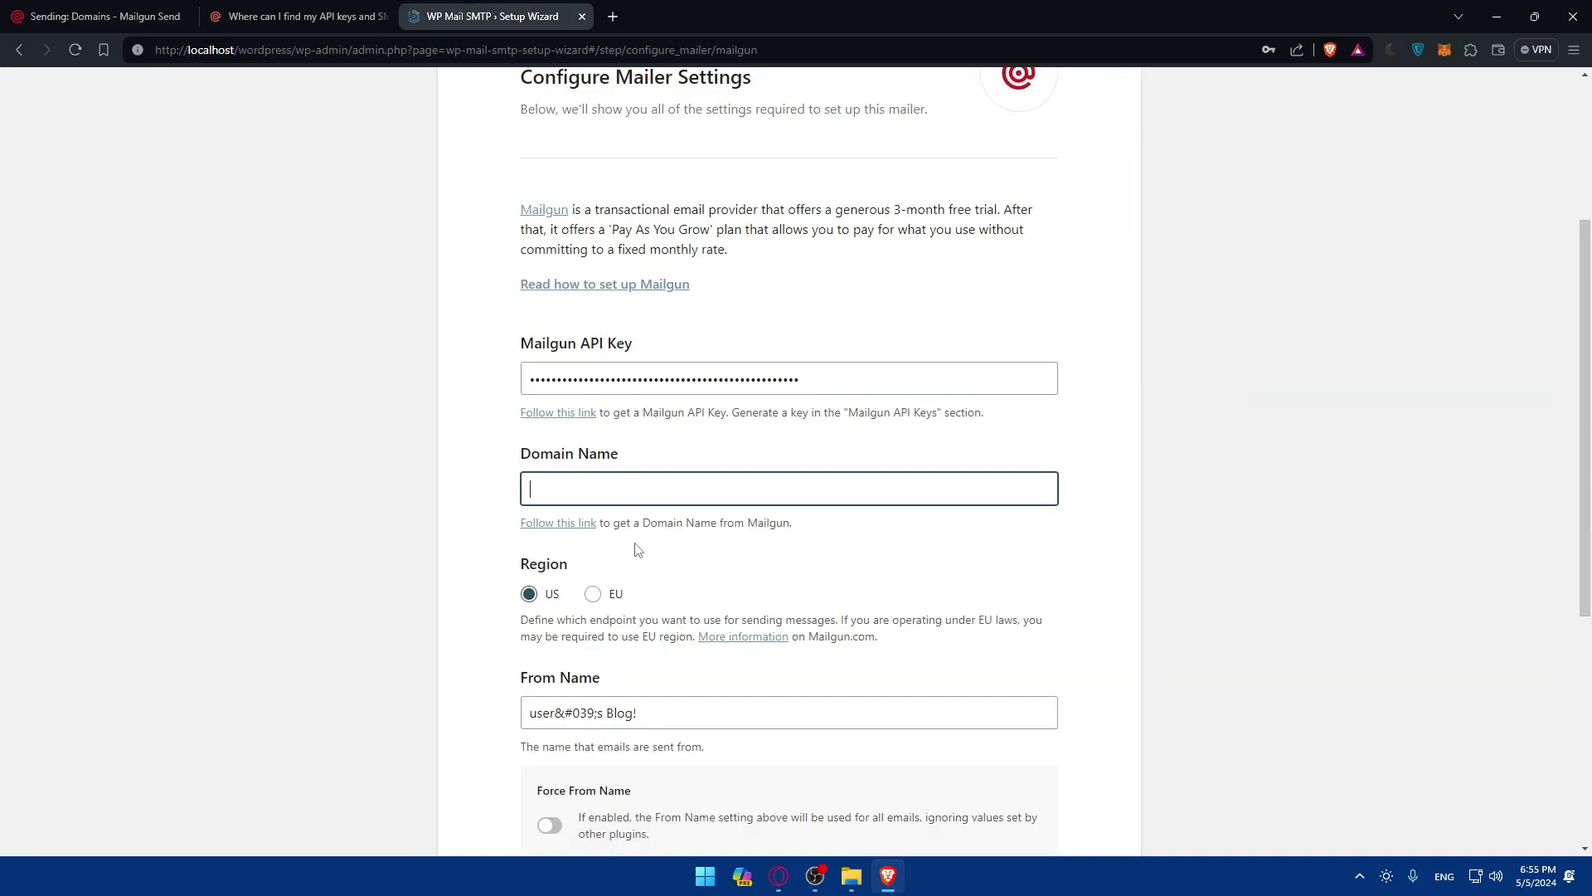
click(630, 489)
key(ctrl+v)
Check the sandbox domain's settings, confirm the US region, and return to the wizard
click(255, 16)
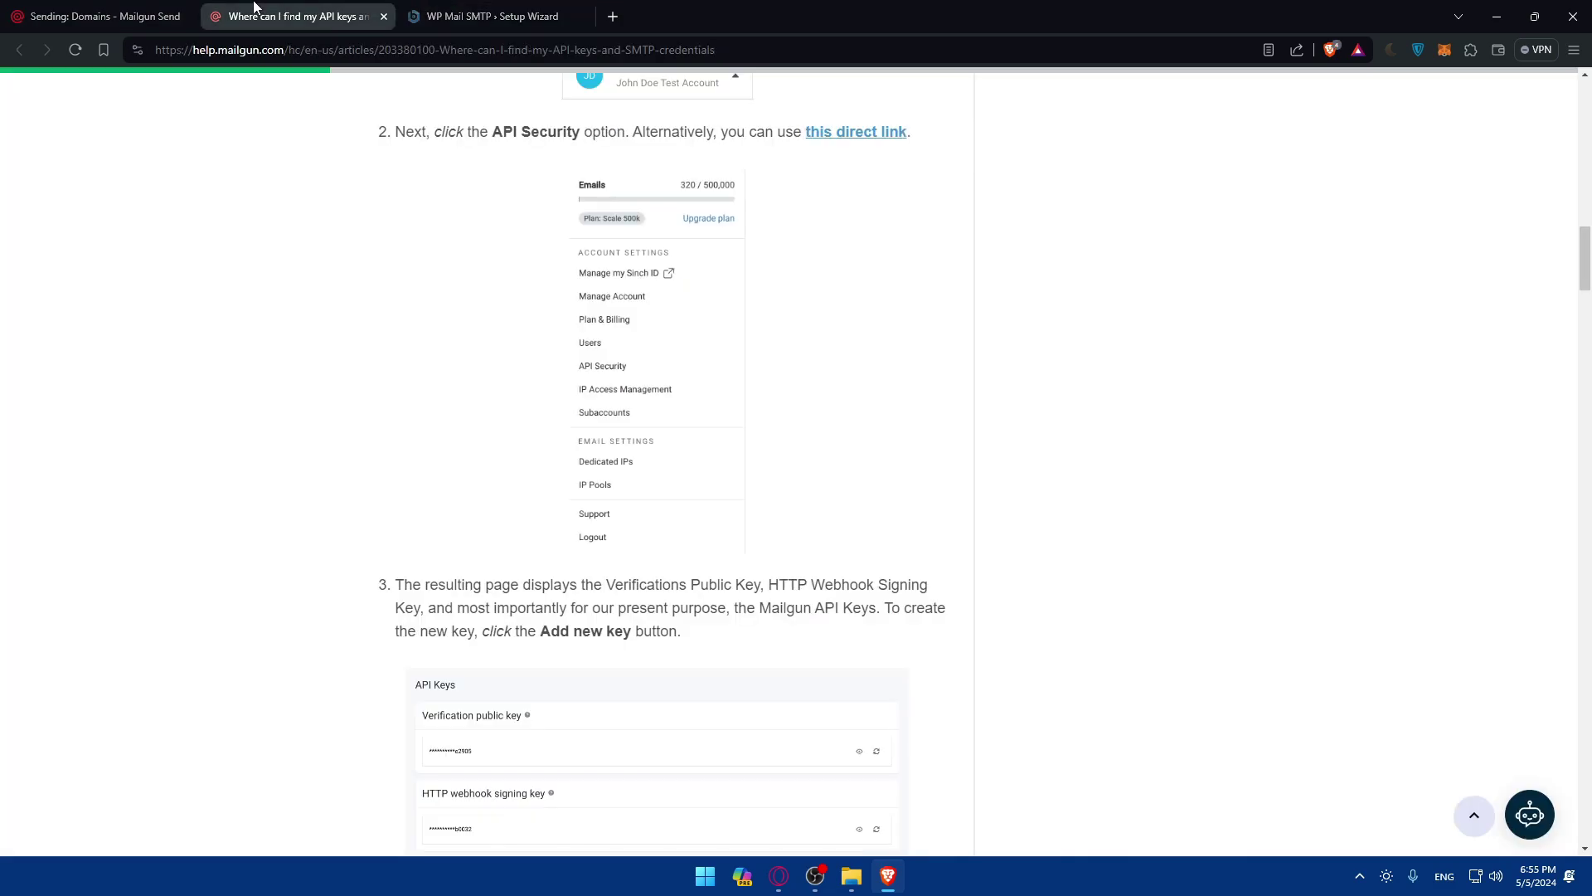
key(ctrl+shift+Tab)
click(581, 331)
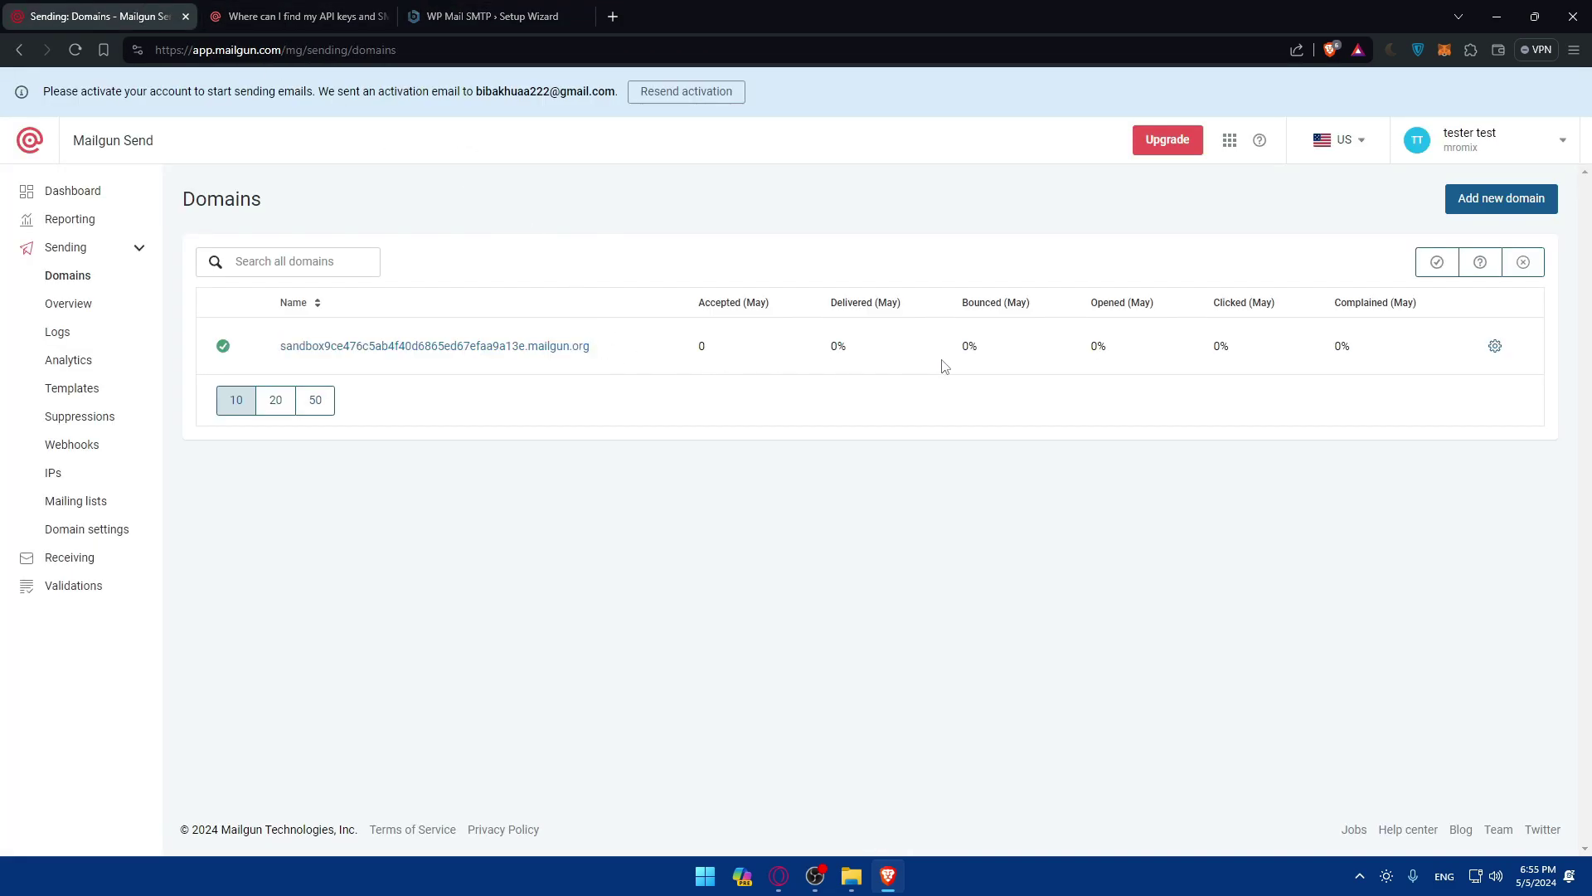
click(1495, 347)
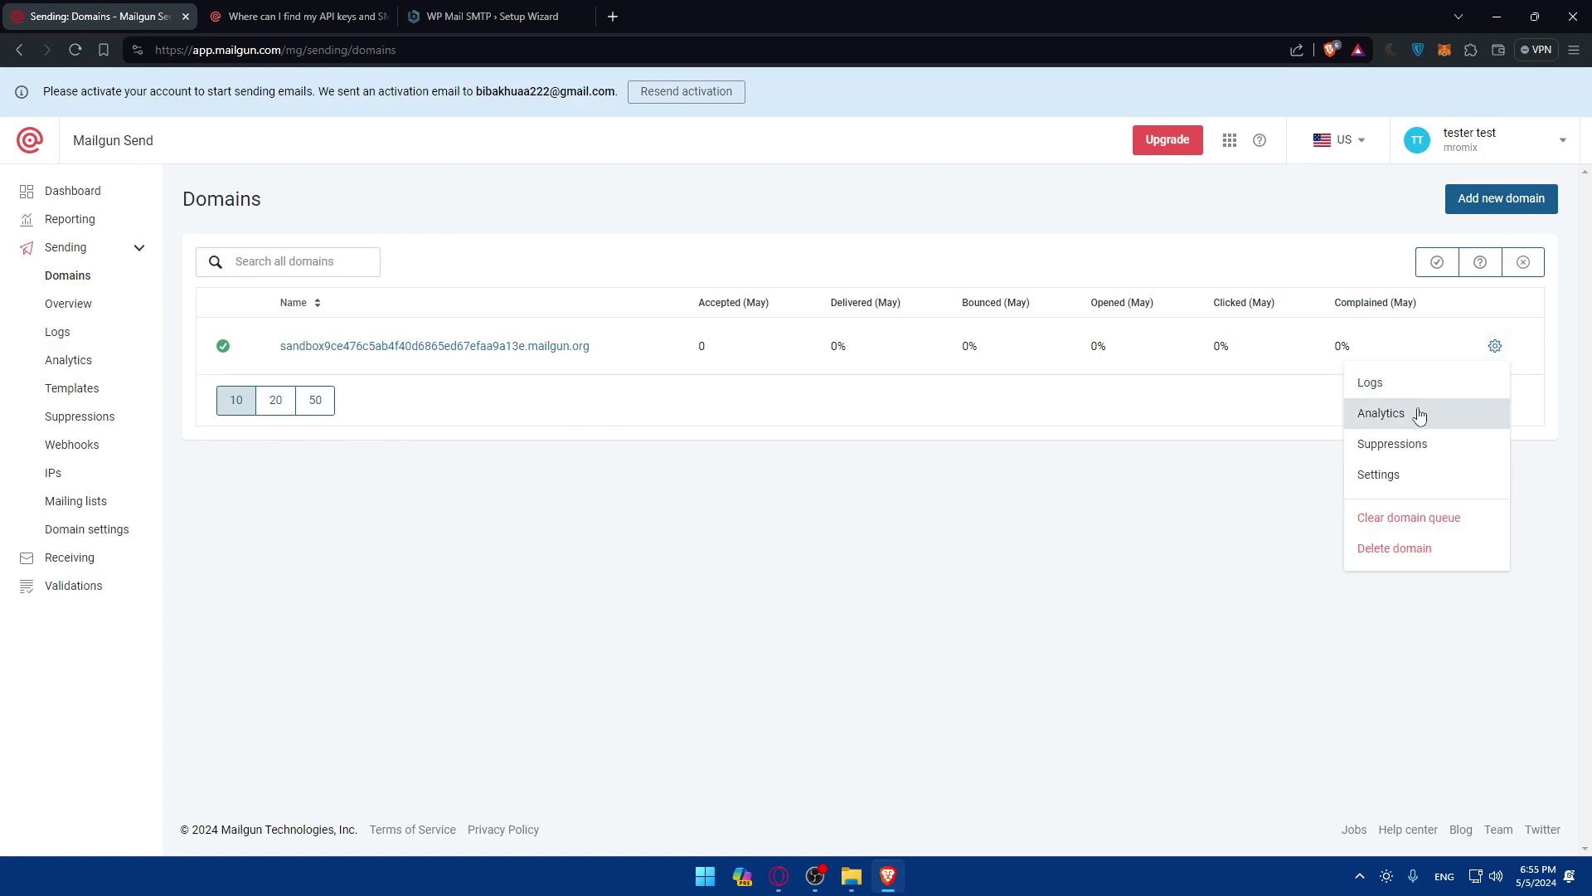
click(1410, 477)
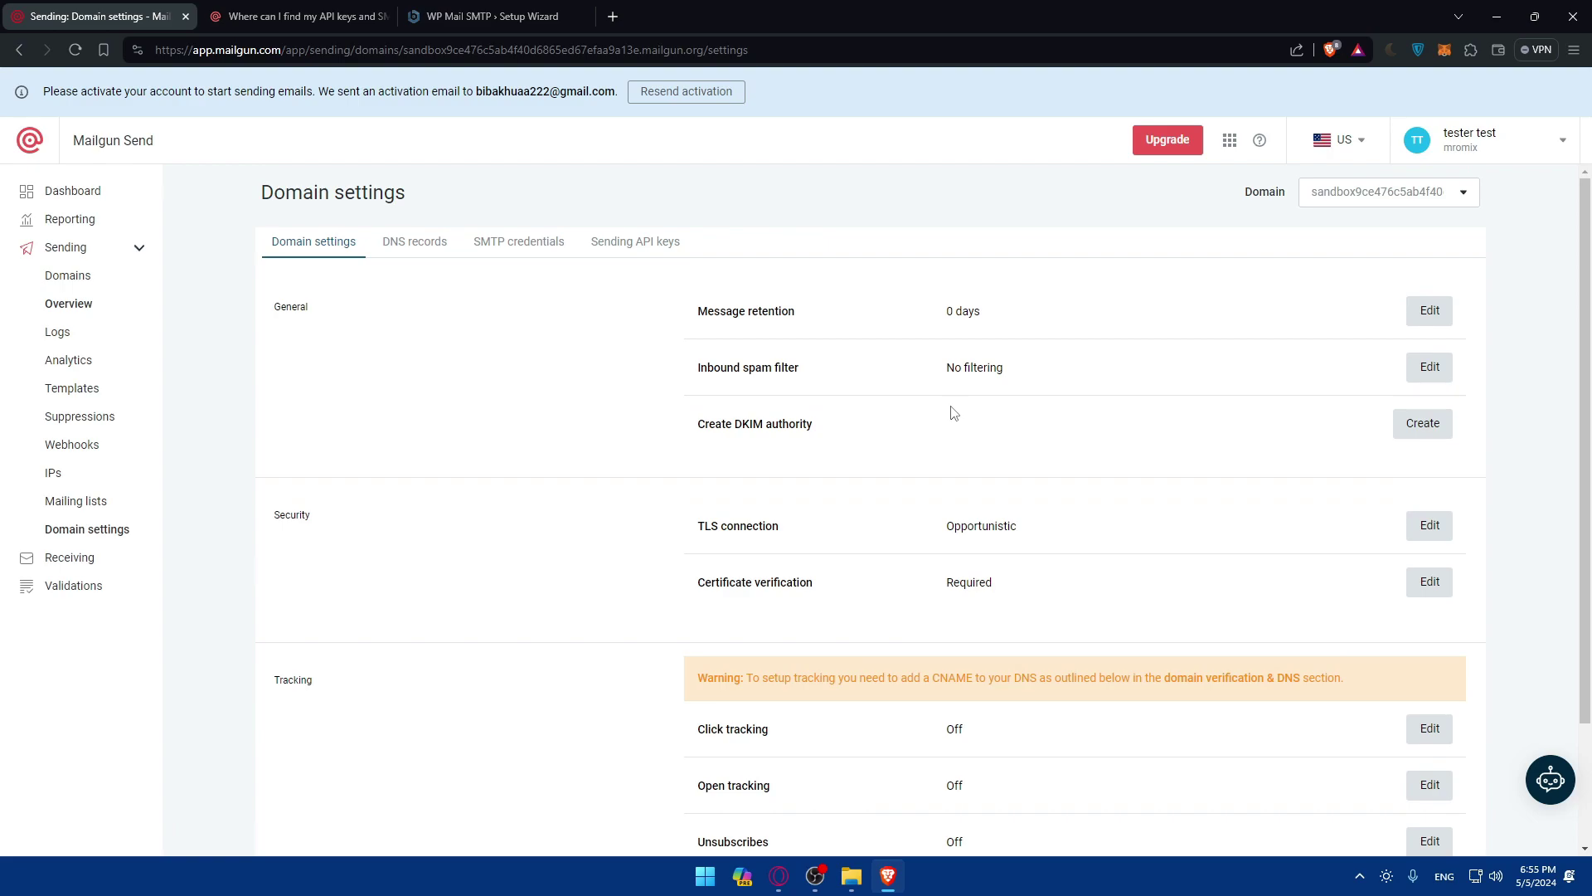
click(1338, 146)
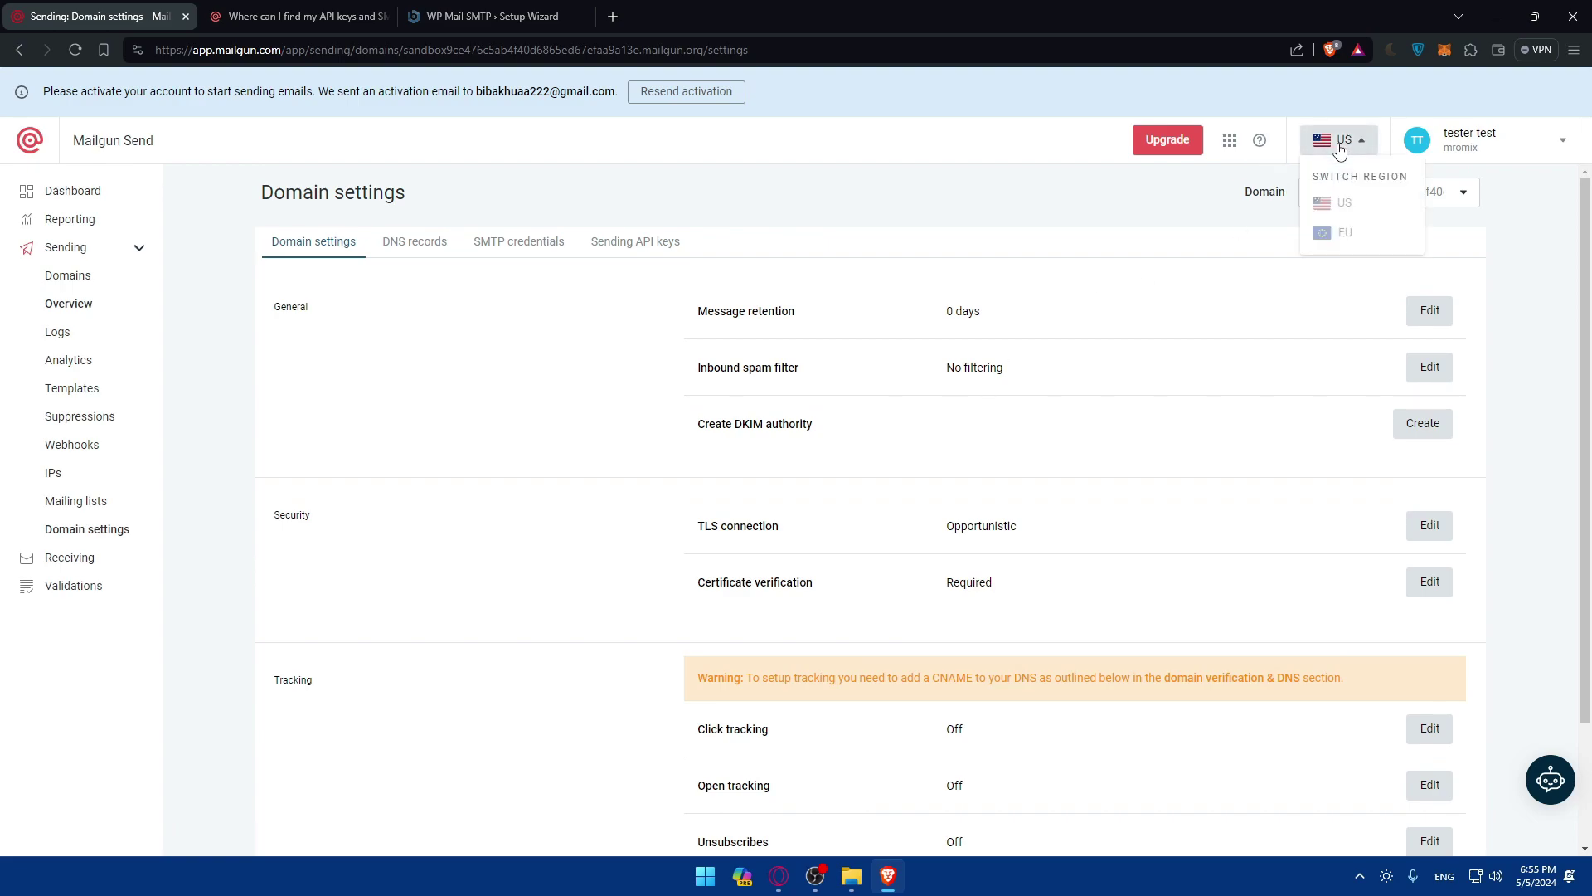
click(1340, 148)
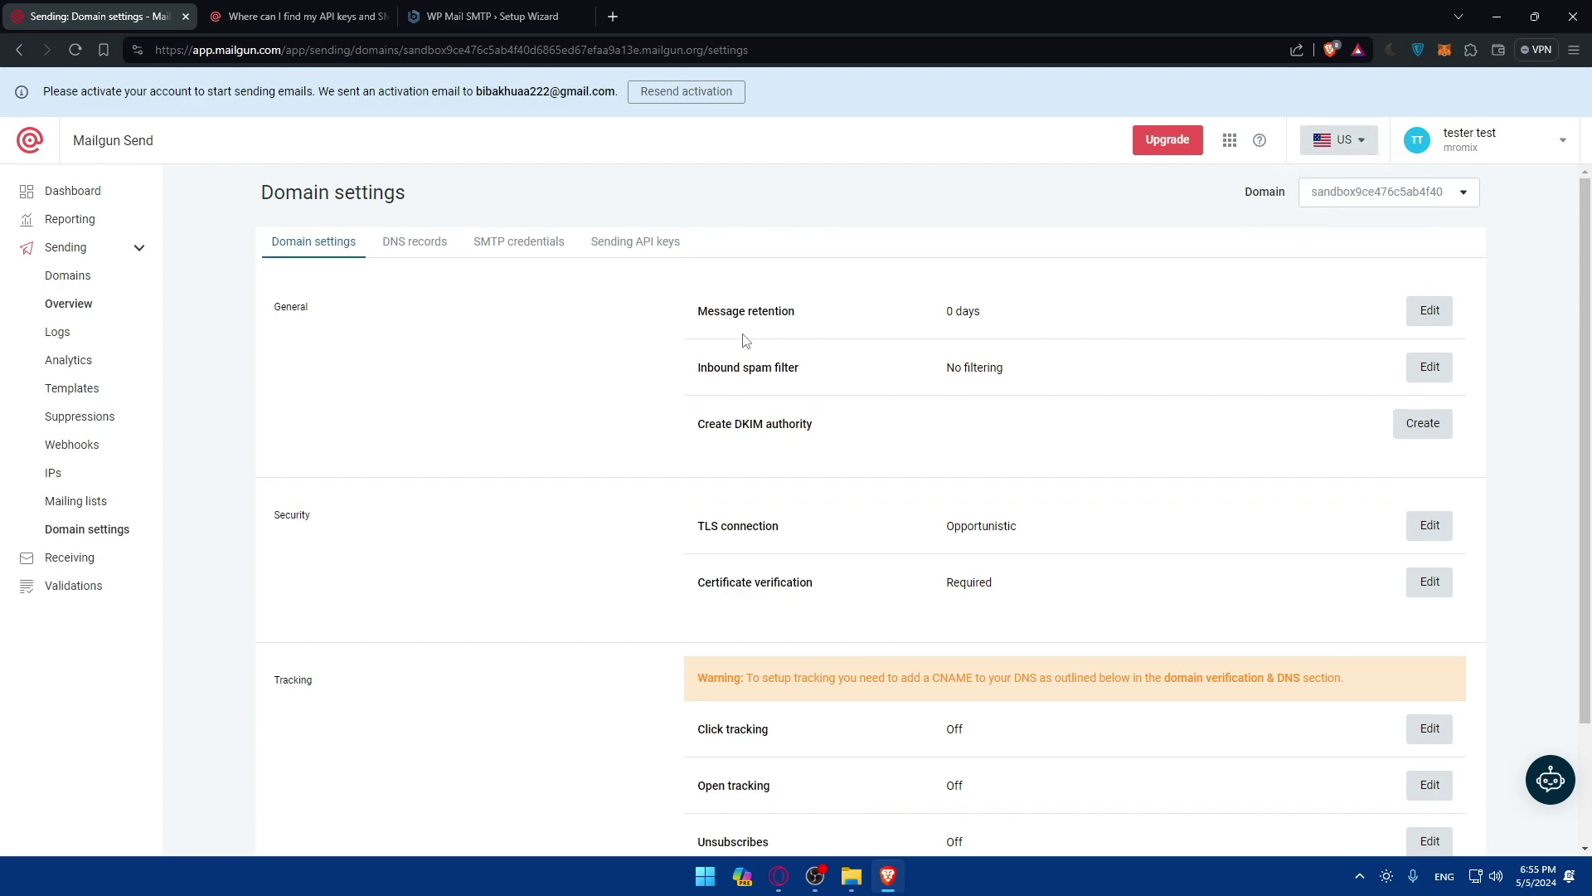
click(492, 12)
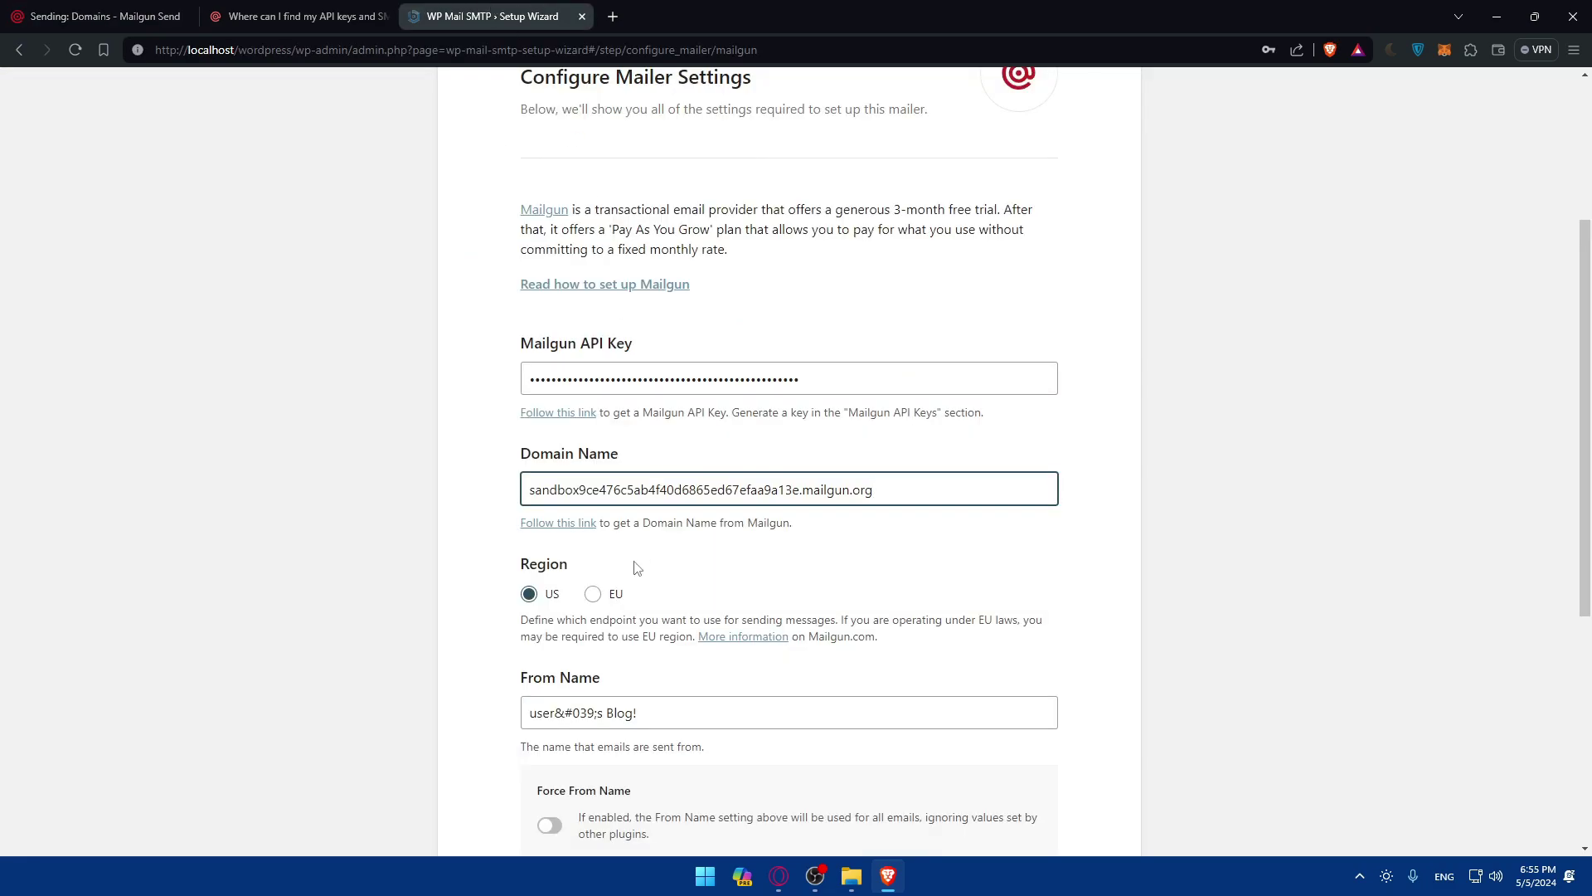
Set the From Name to Test and turn on Force From Name
scroll(637, 567, down, 2)
drag(669, 574, 270, 576)
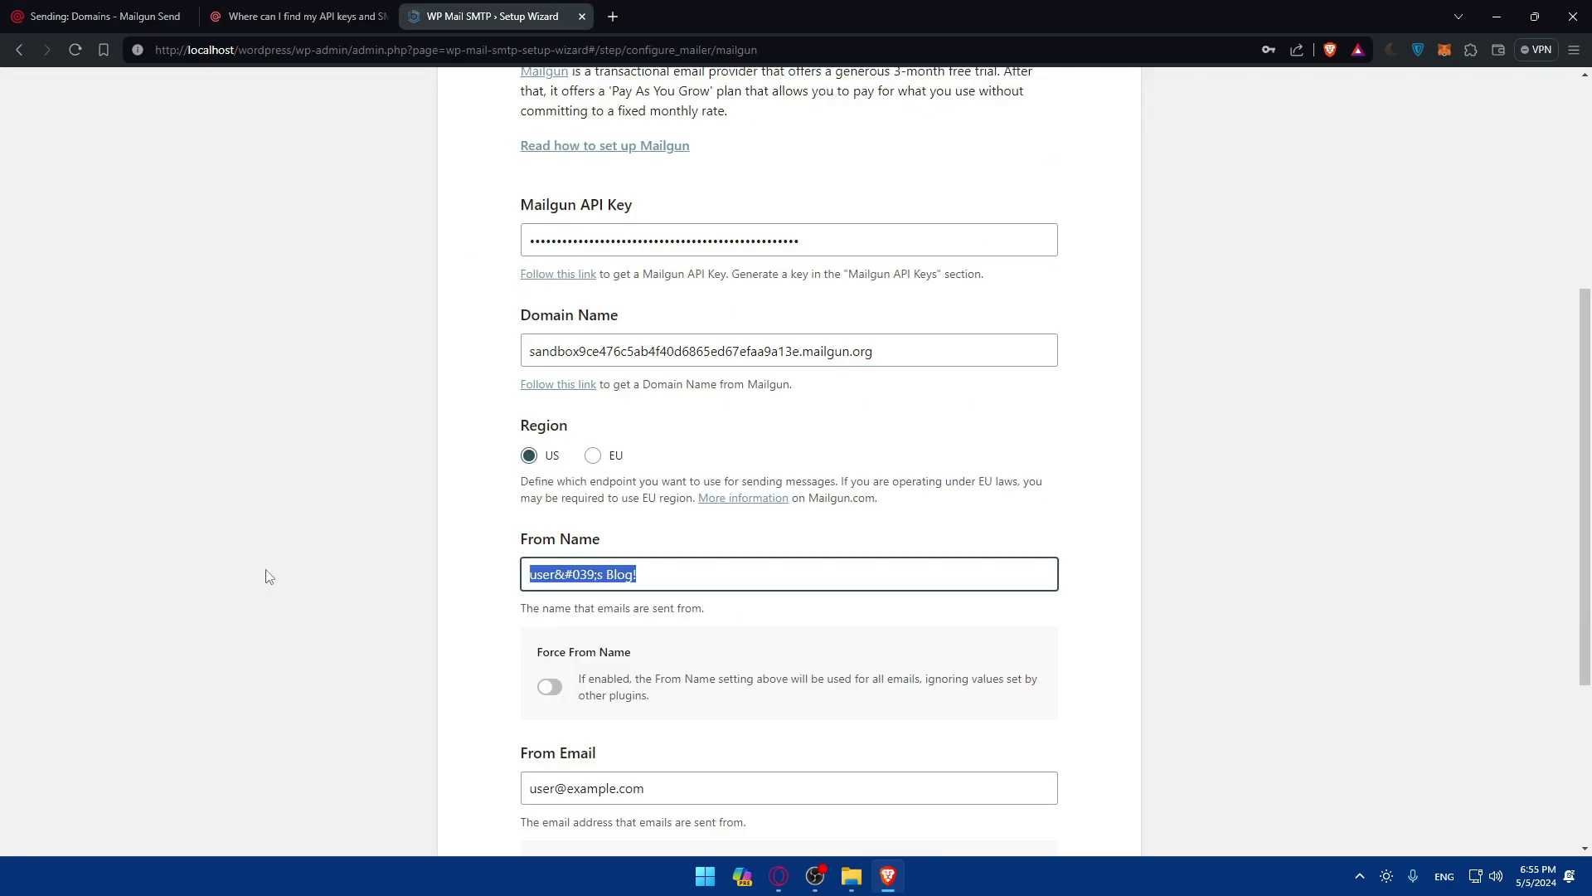
text(Test)
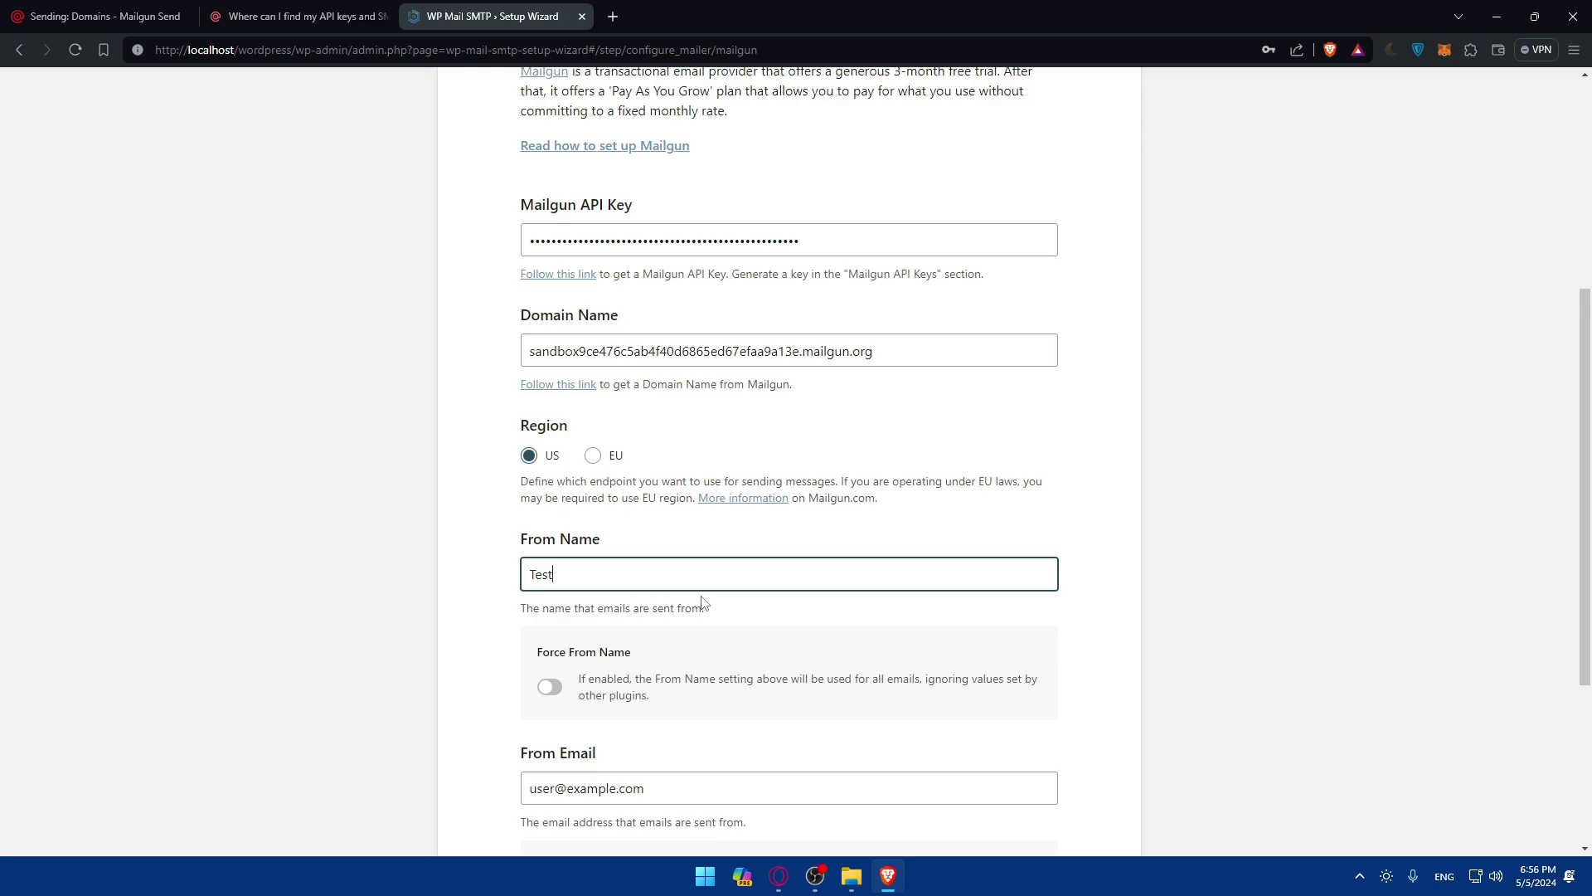
scroll(701, 601, down, 2)
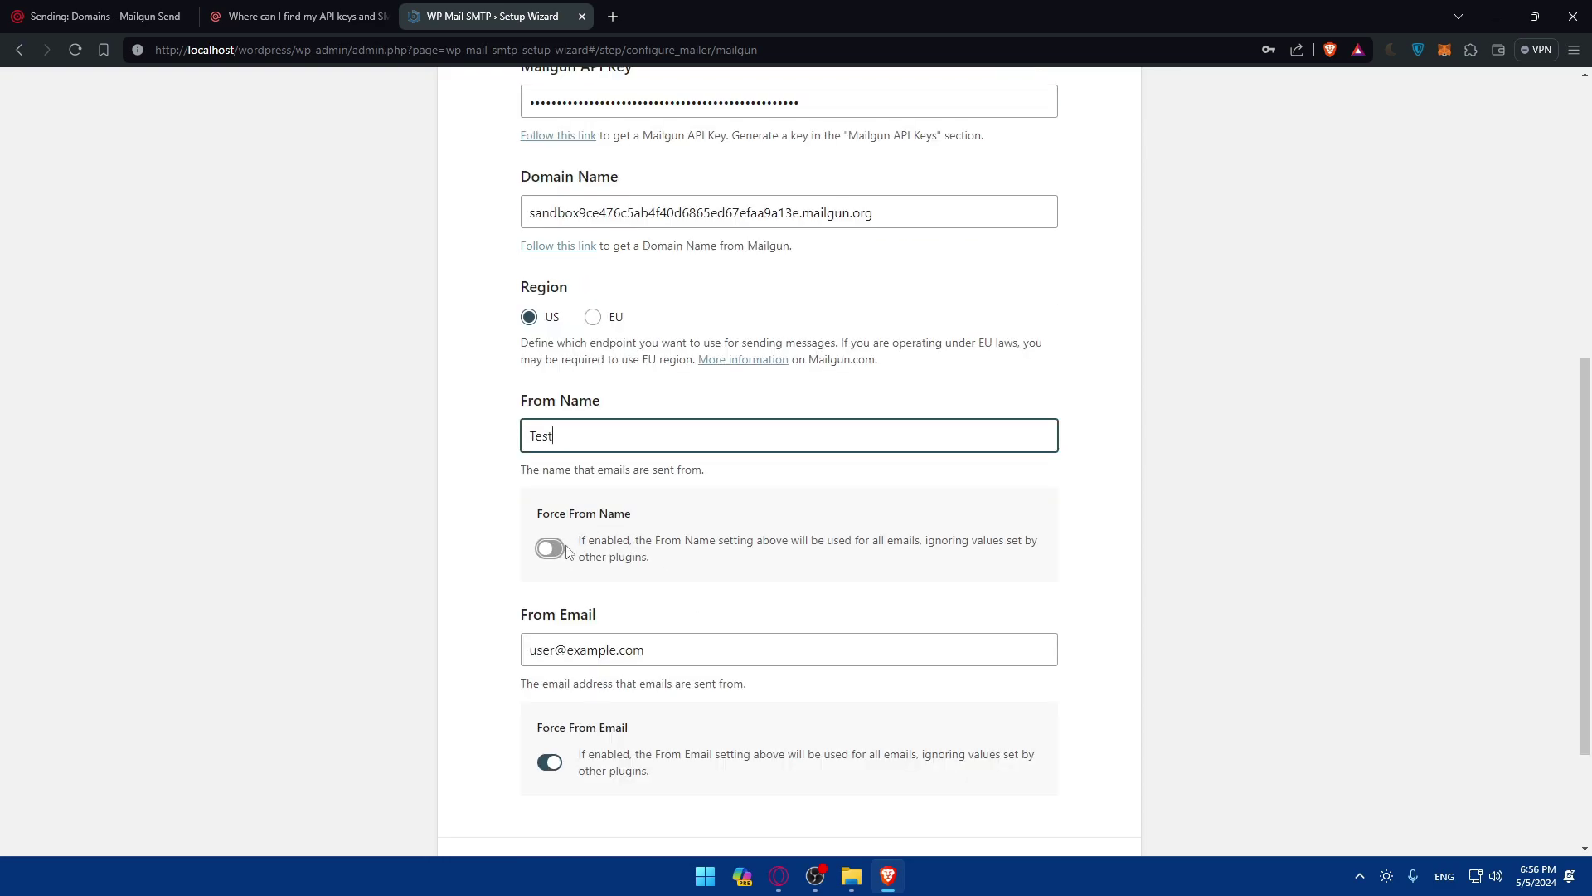
drag(661, 543, 729, 547)
click(726, 554)
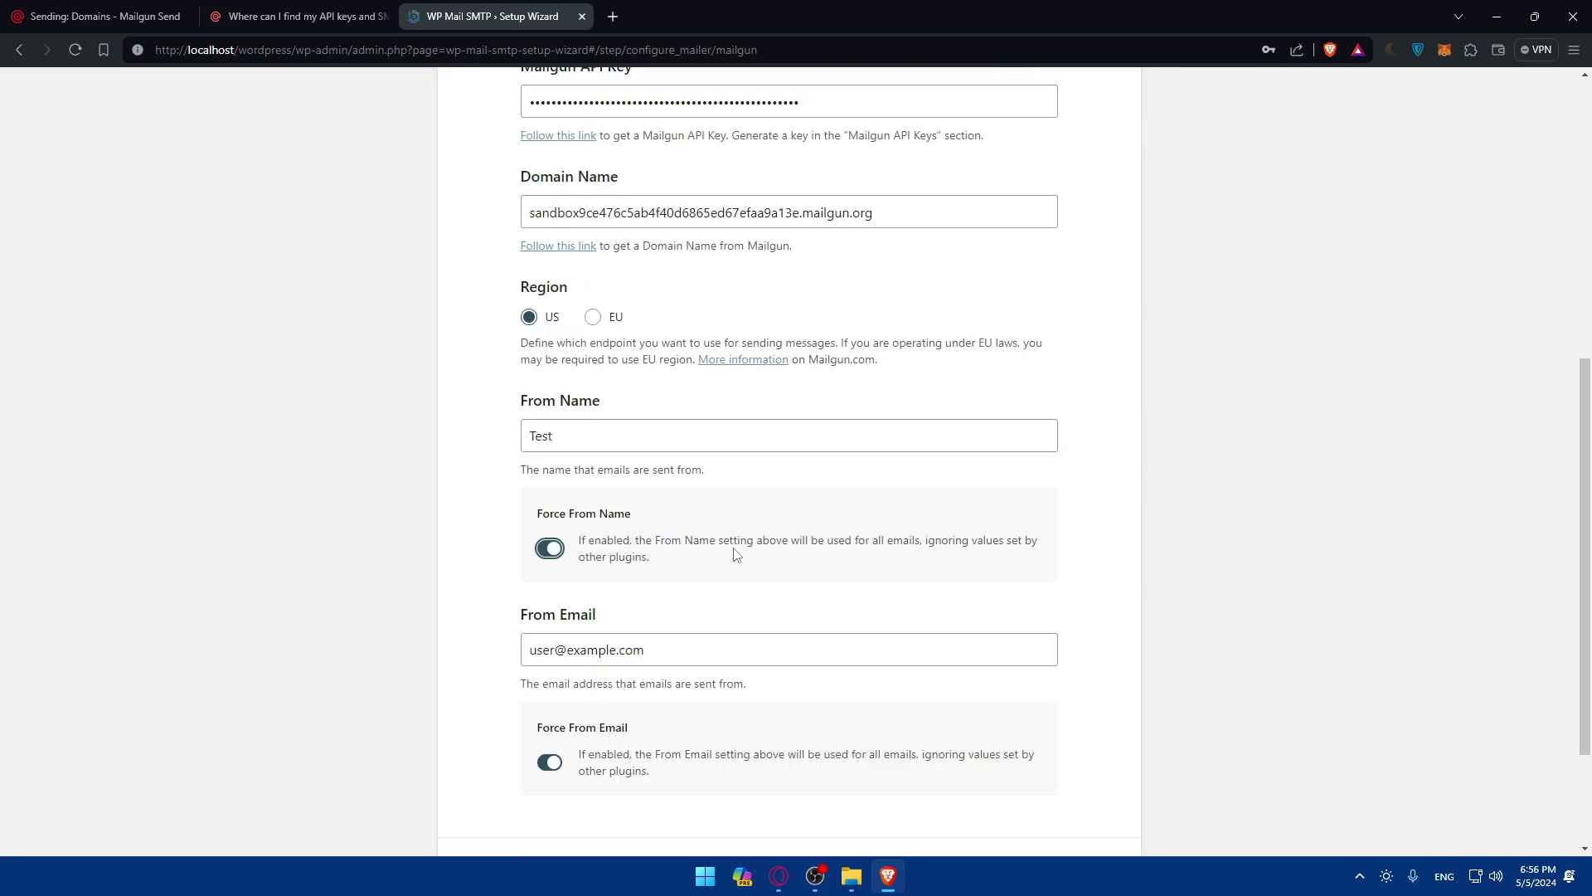
click(735, 554)
double_click(734, 543)
click(735, 554)
click(800, 554)
scroll(653, 559, down, 2)
click(611, 397)
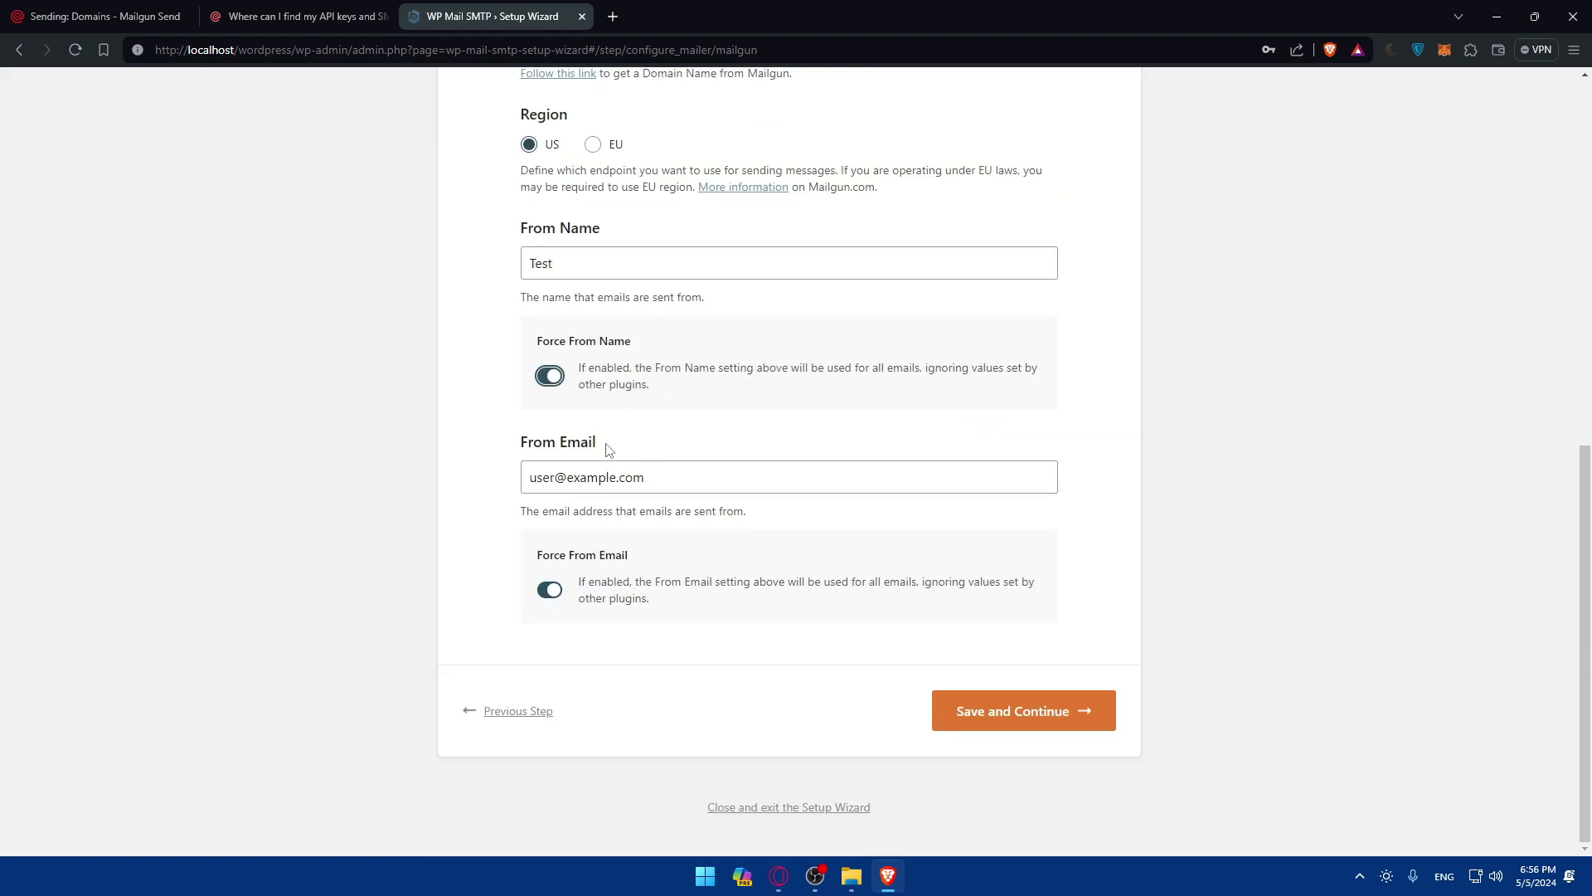
Replace the From Email with a test sender address and save the step
drag(682, 474, 355, 481)
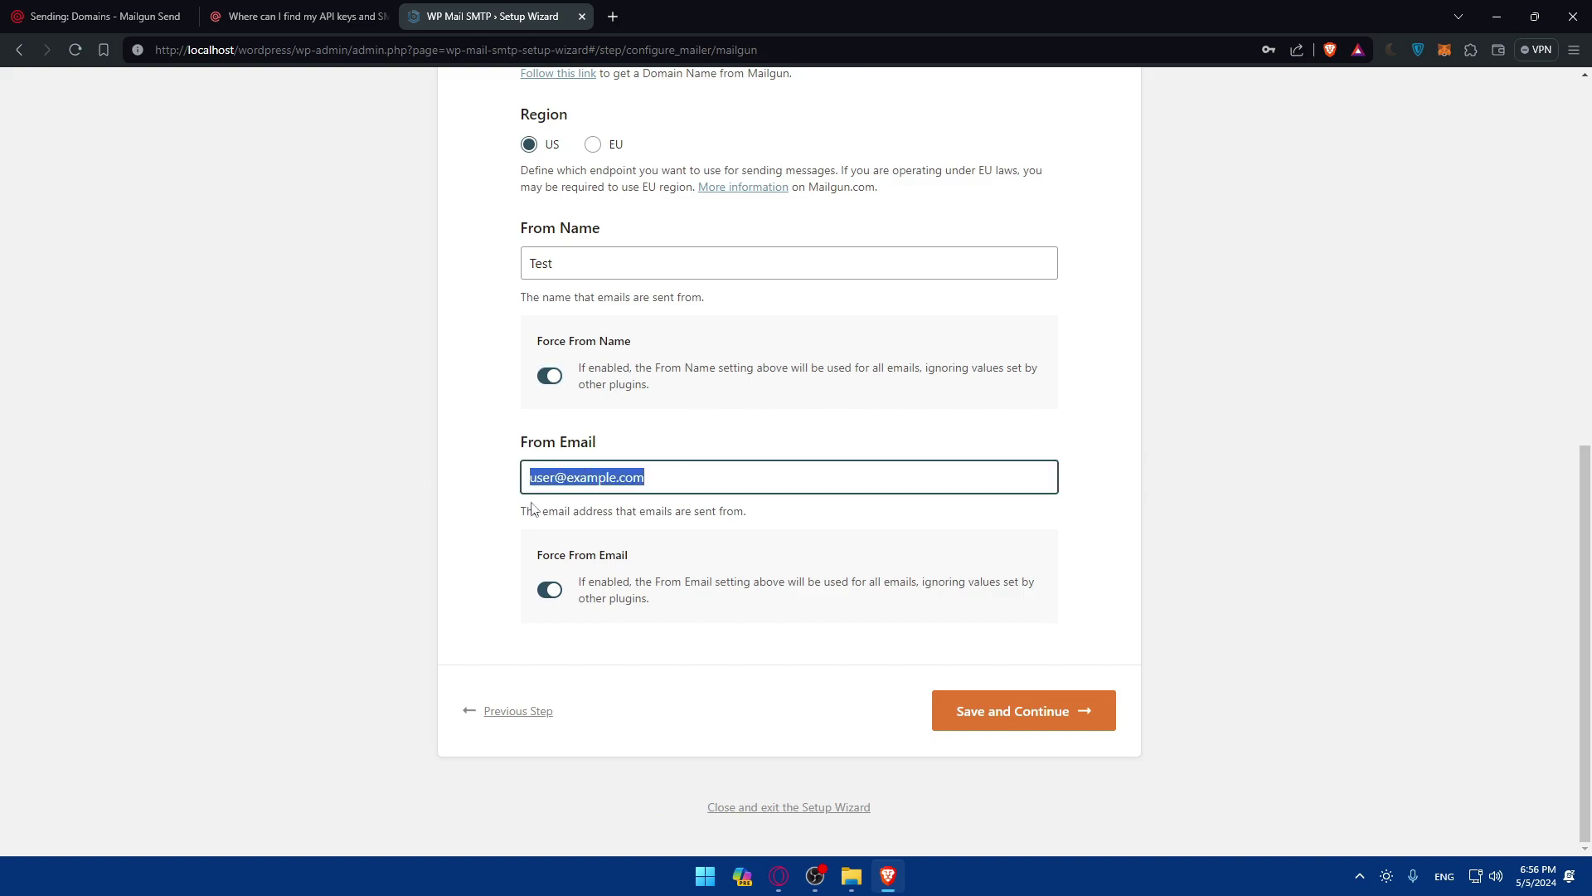
text(test)
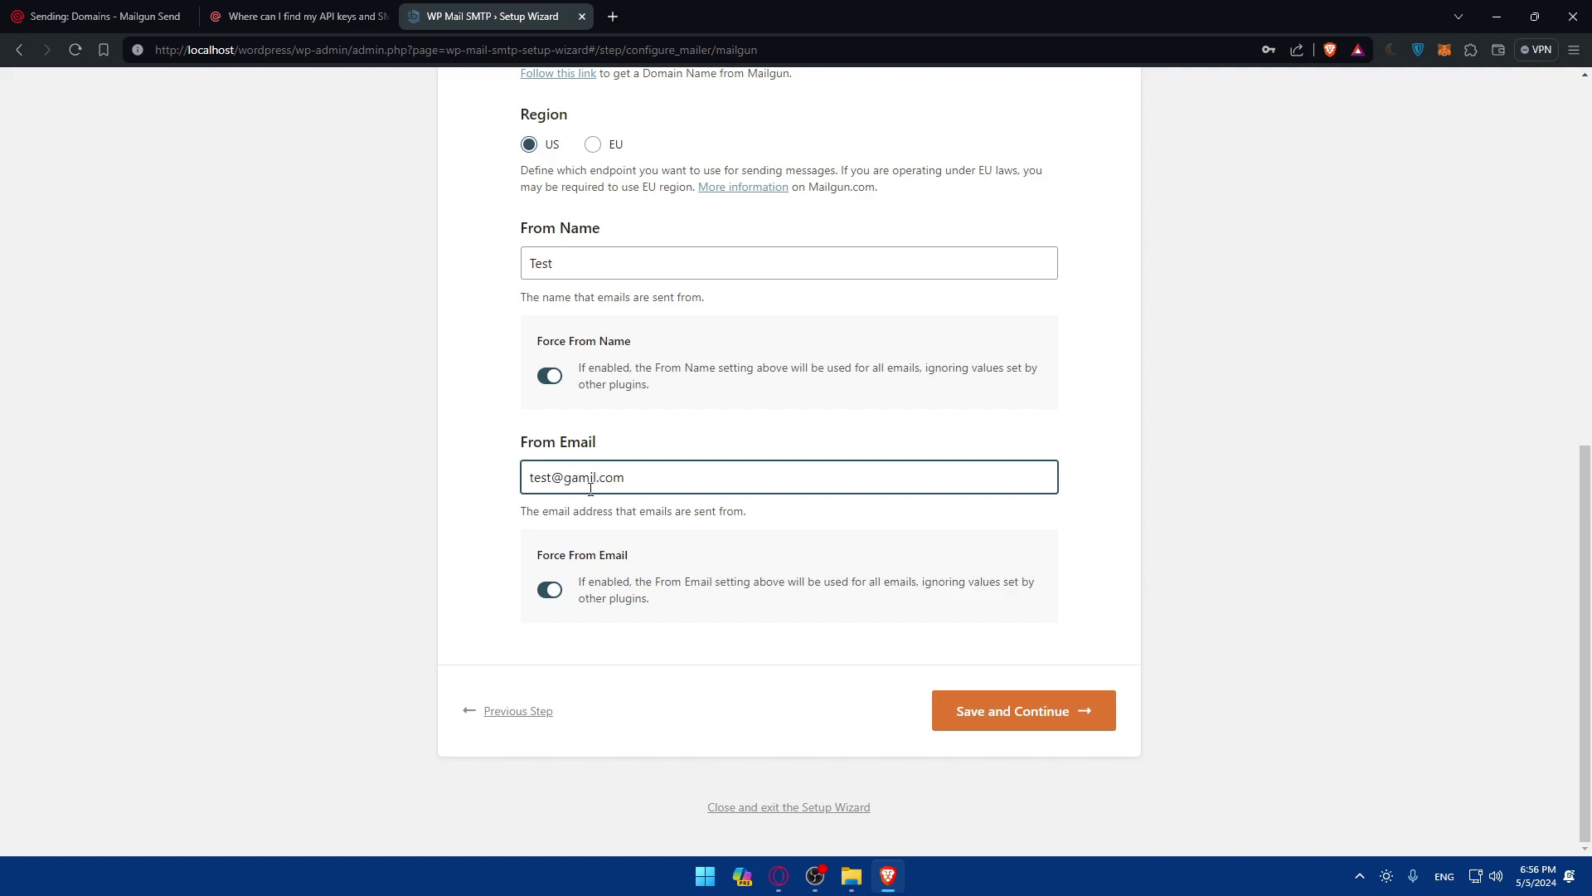
key(Left)
key(Left)
key(Left)
key(Left)
key(BackSpace)
key(BackSpace)
key(BackSpace)
key(BackSpace)
text(mail)
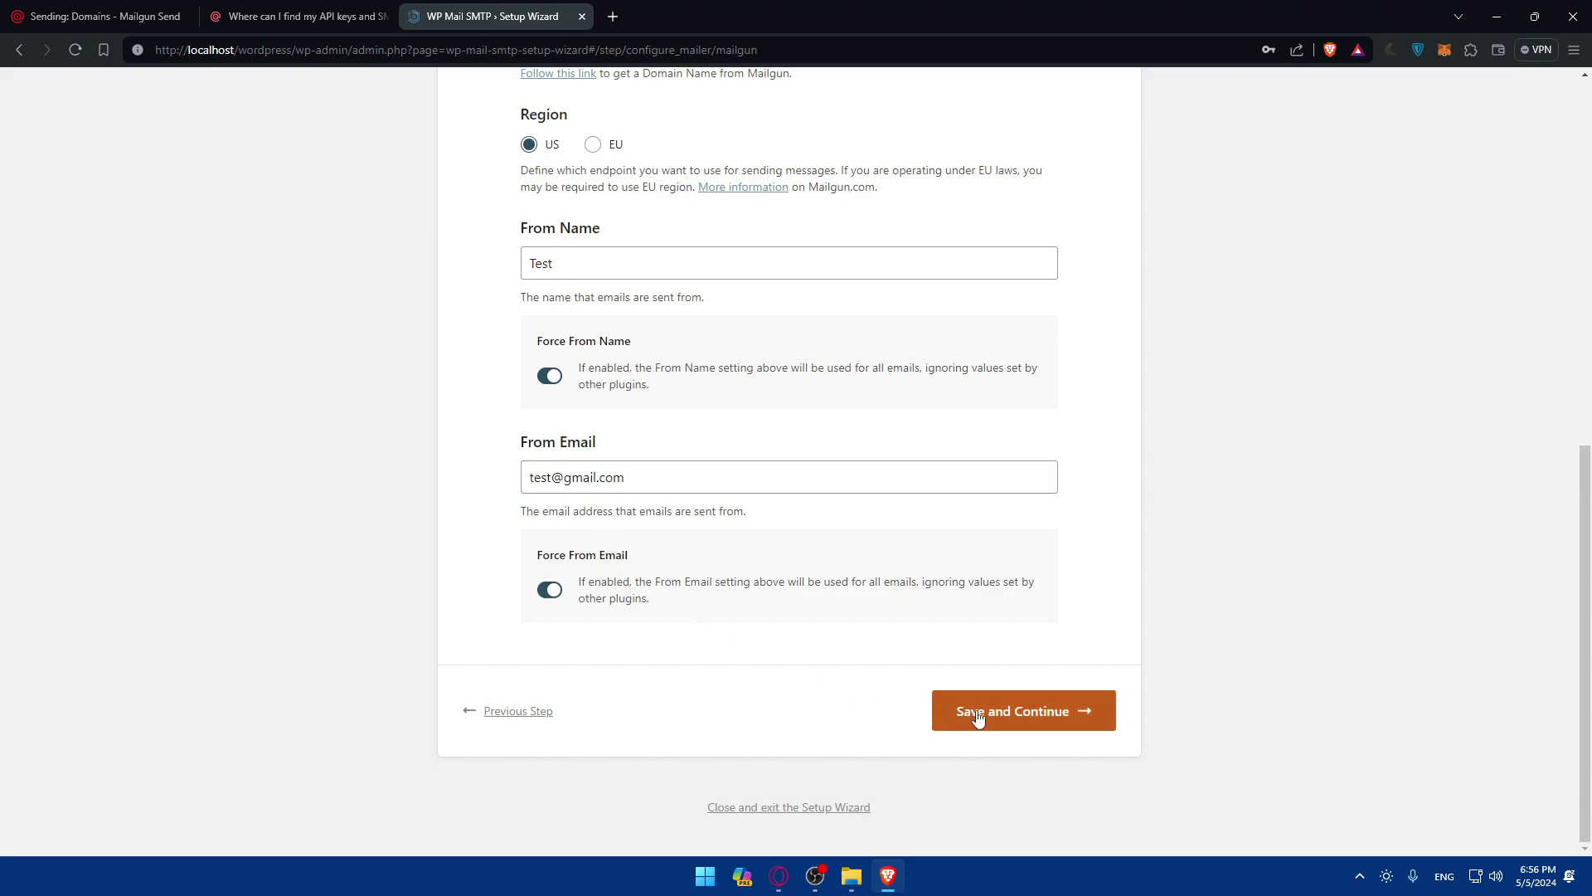
click(977, 716)
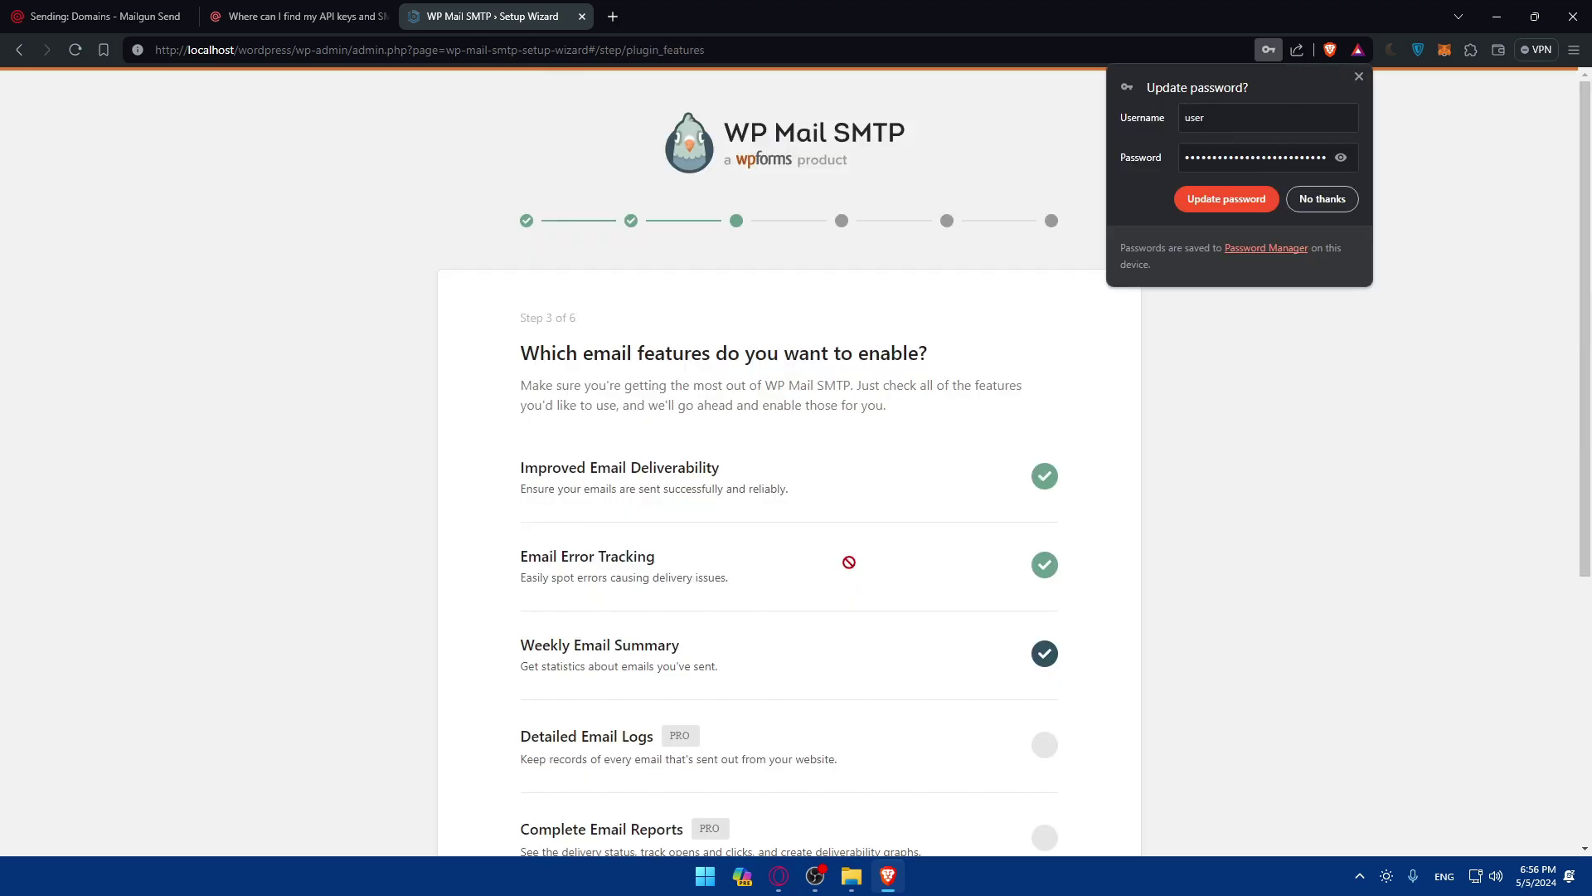
Keep the default email features, then enter your contact e-mail address and continue
scroll(772, 448, down, 5)
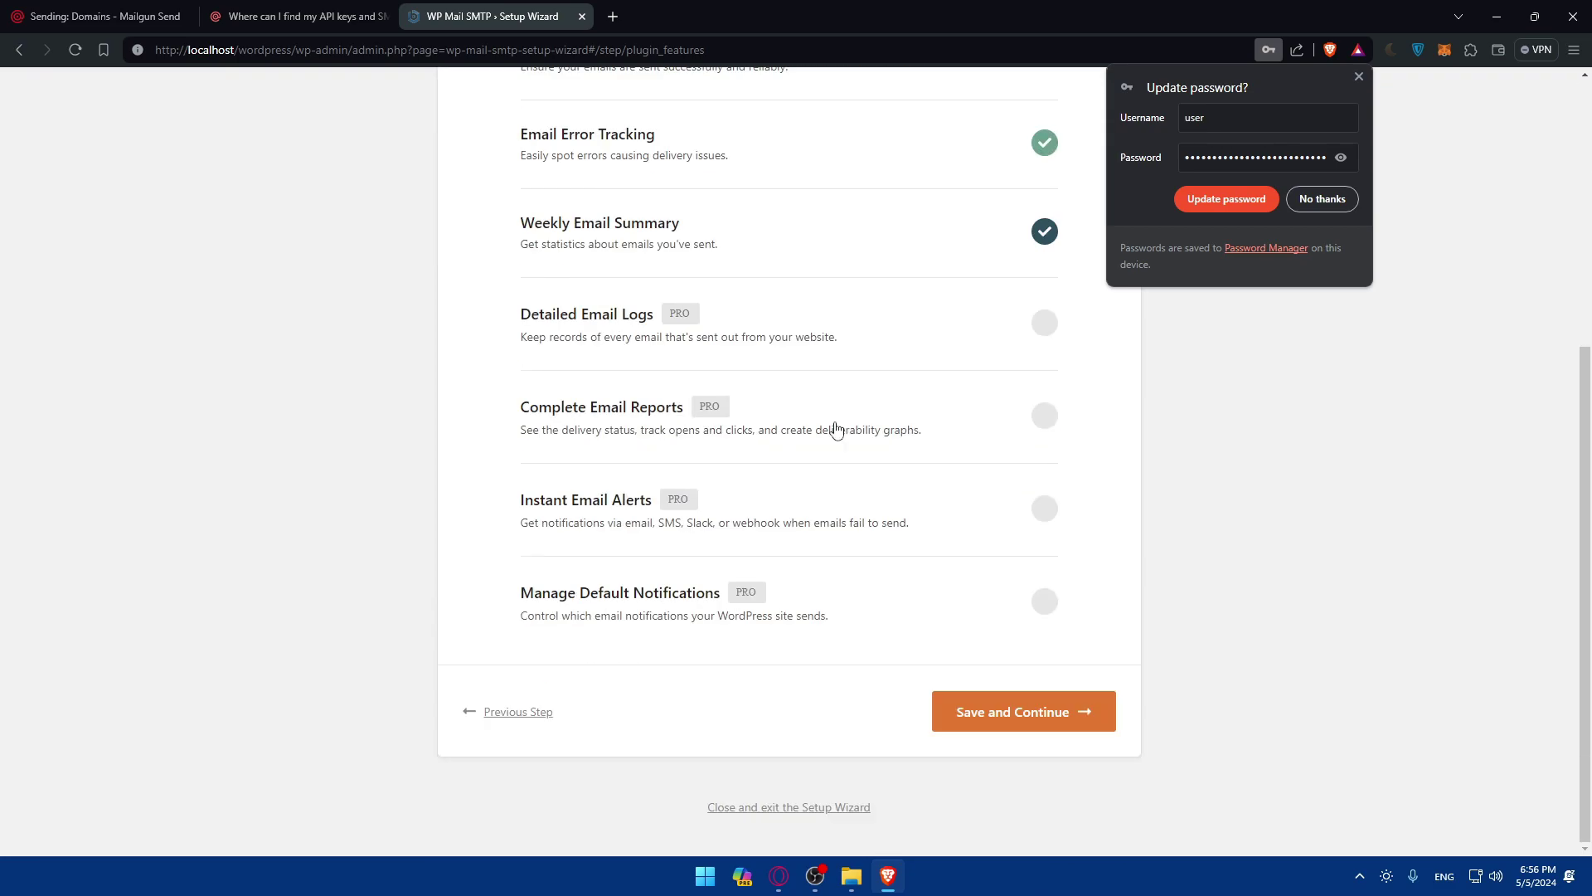
click(1022, 710)
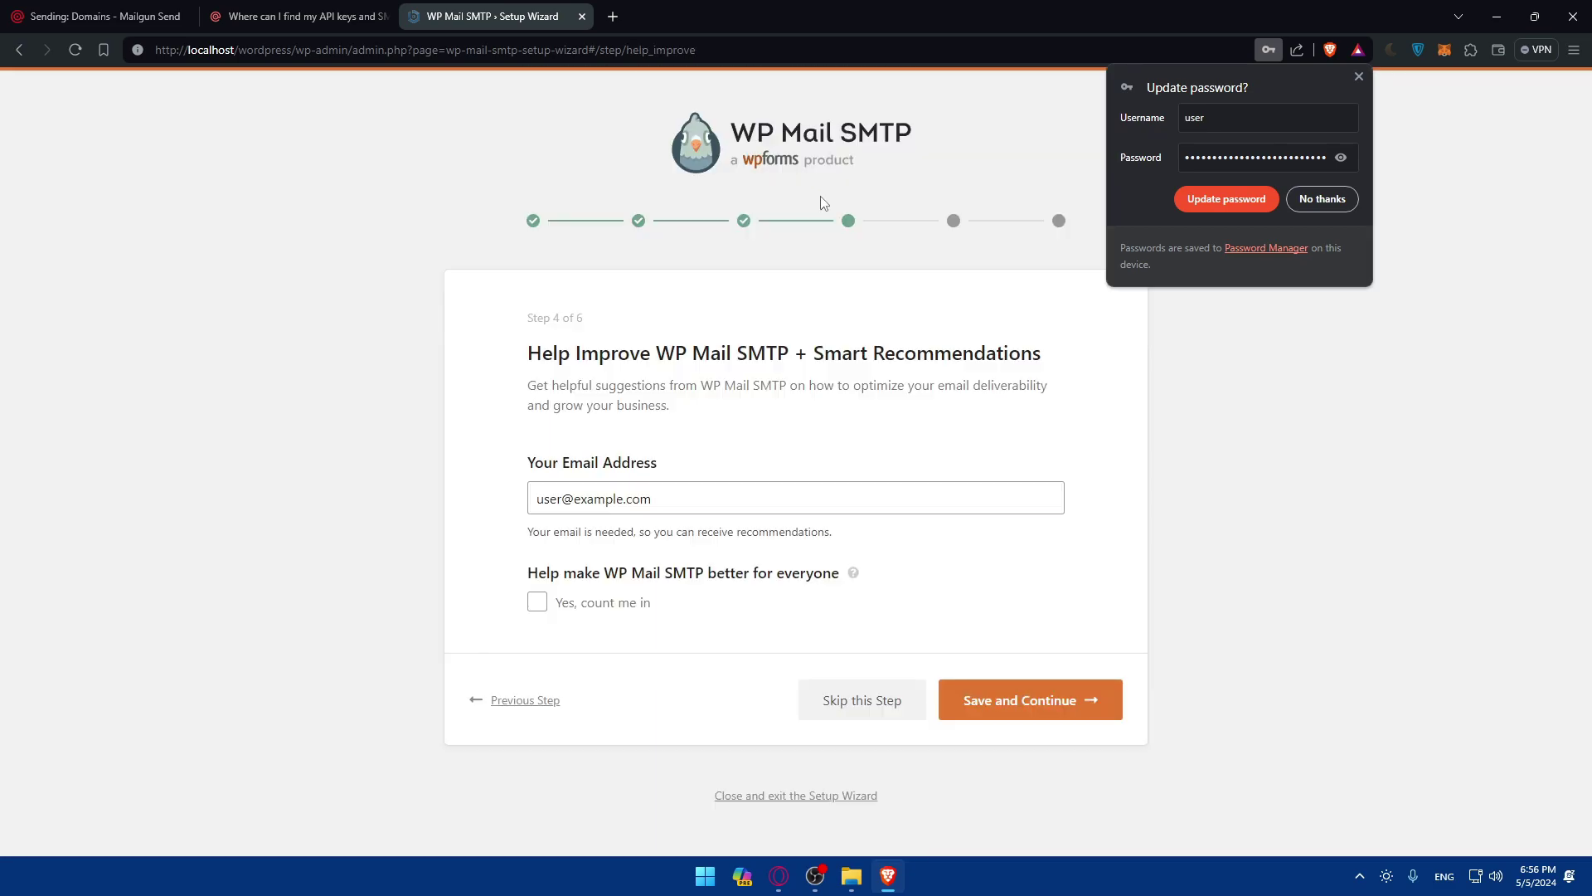
drag(742, 500, 313, 491)
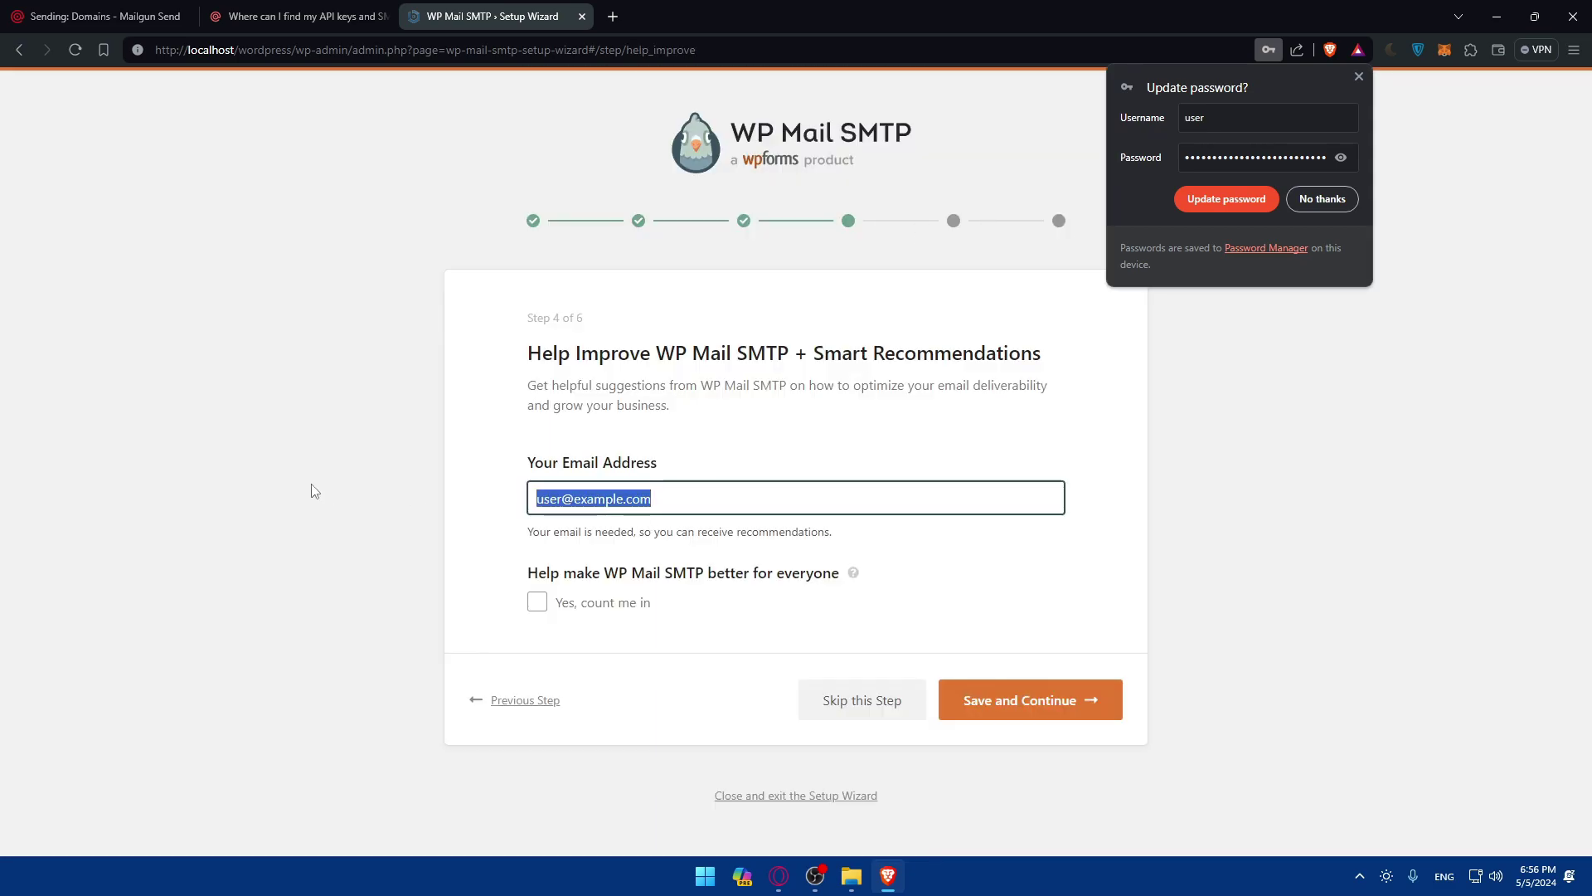
text(bhib)
key(BackSpace)
text(ibak)
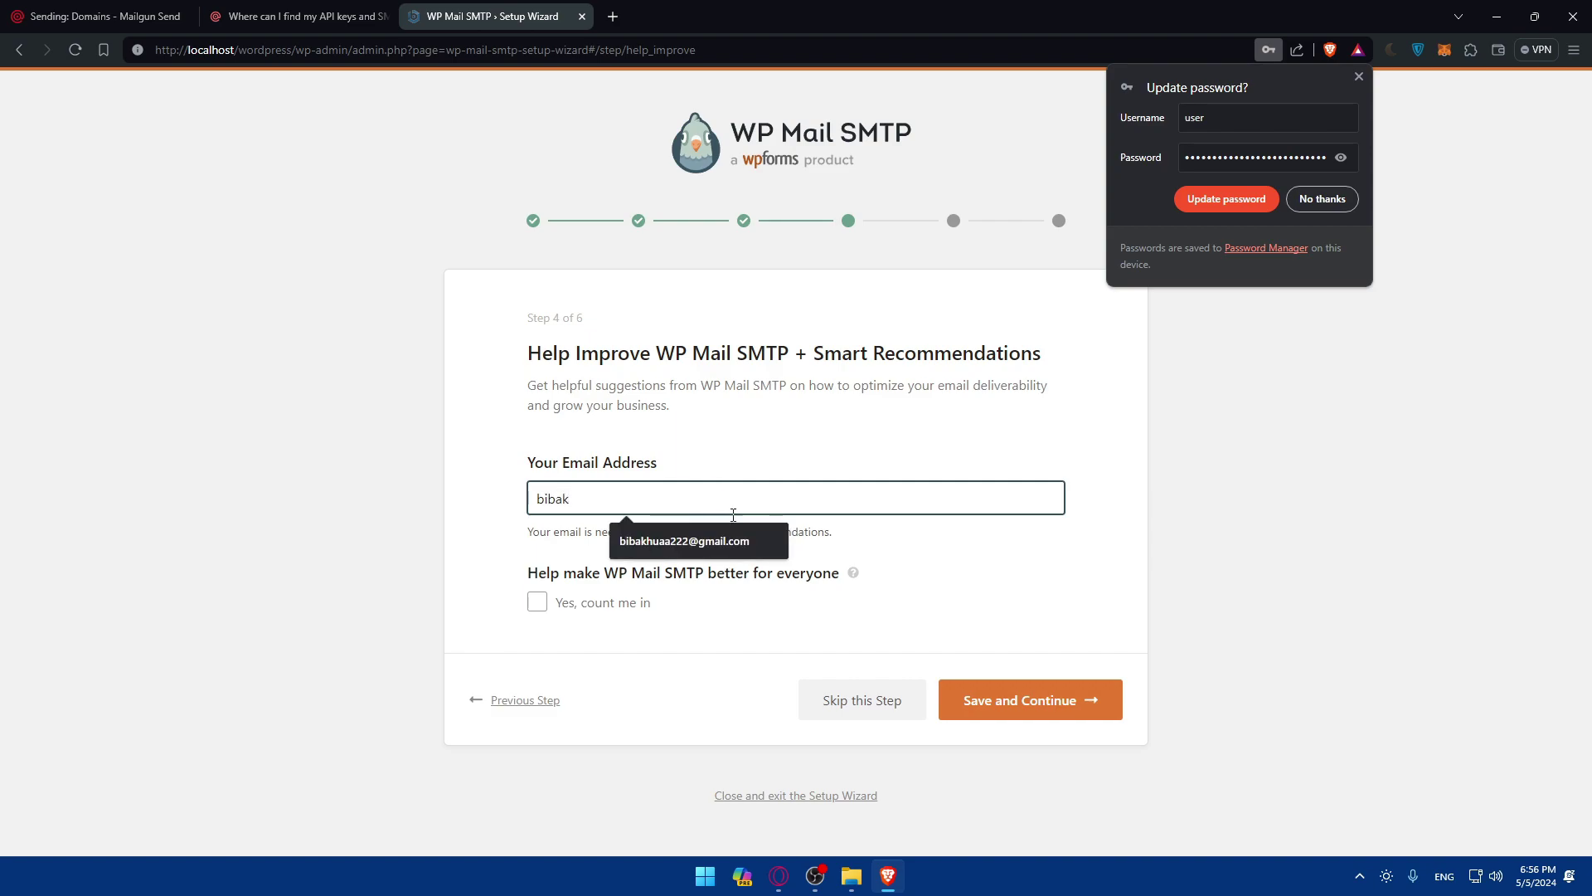
click(703, 541)
click(1015, 711)
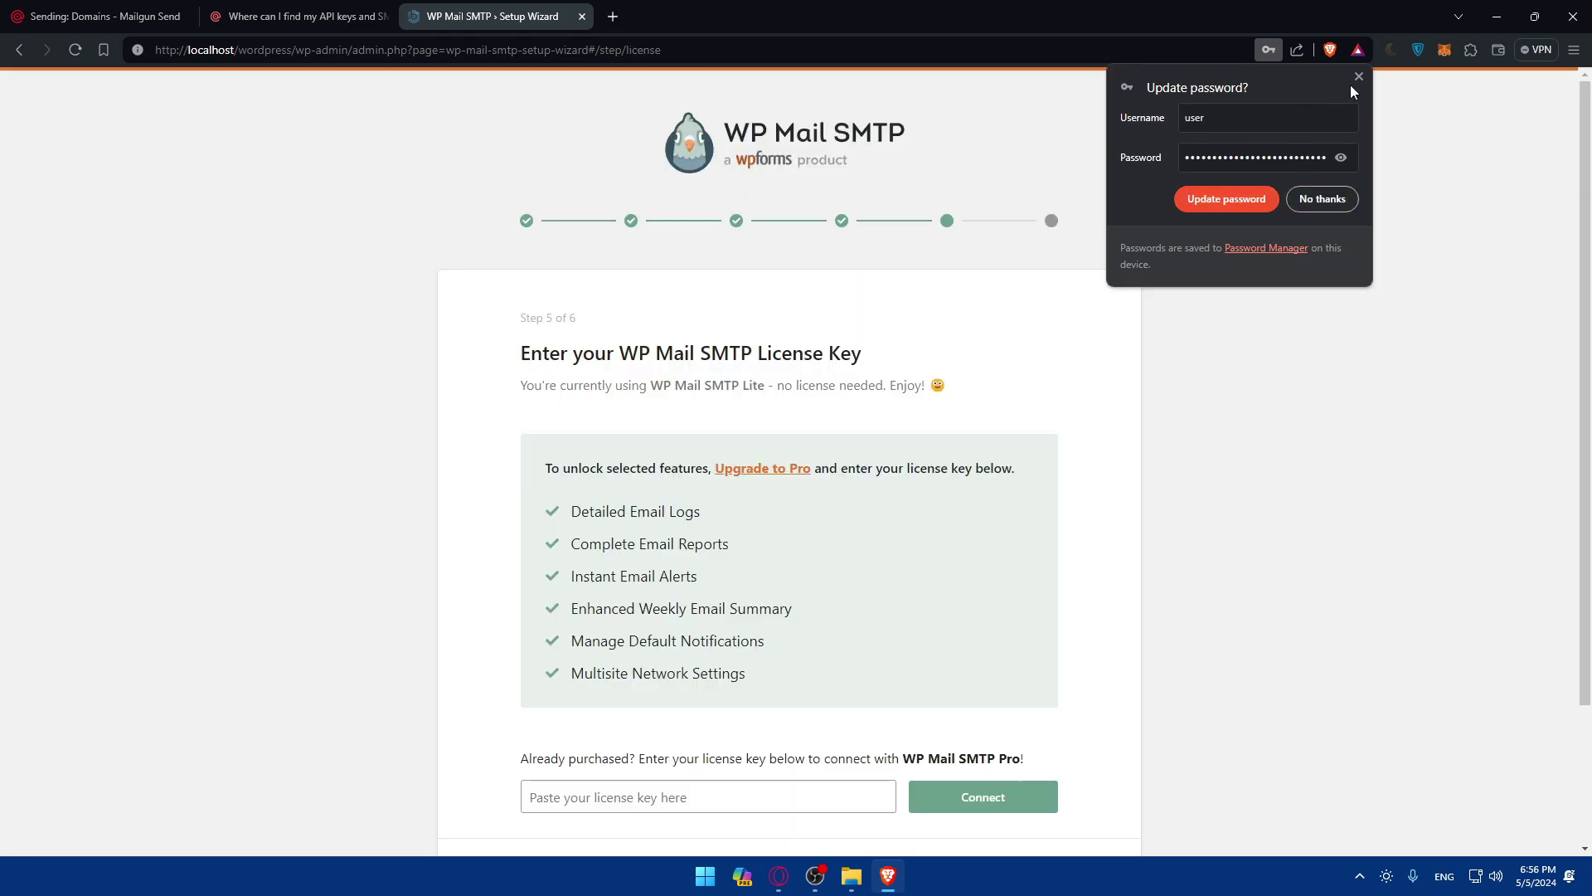
Dismiss the browser password prompt, skip the licence key step, and finish setup
click(1355, 80)
scroll(643, 353, down, 2)
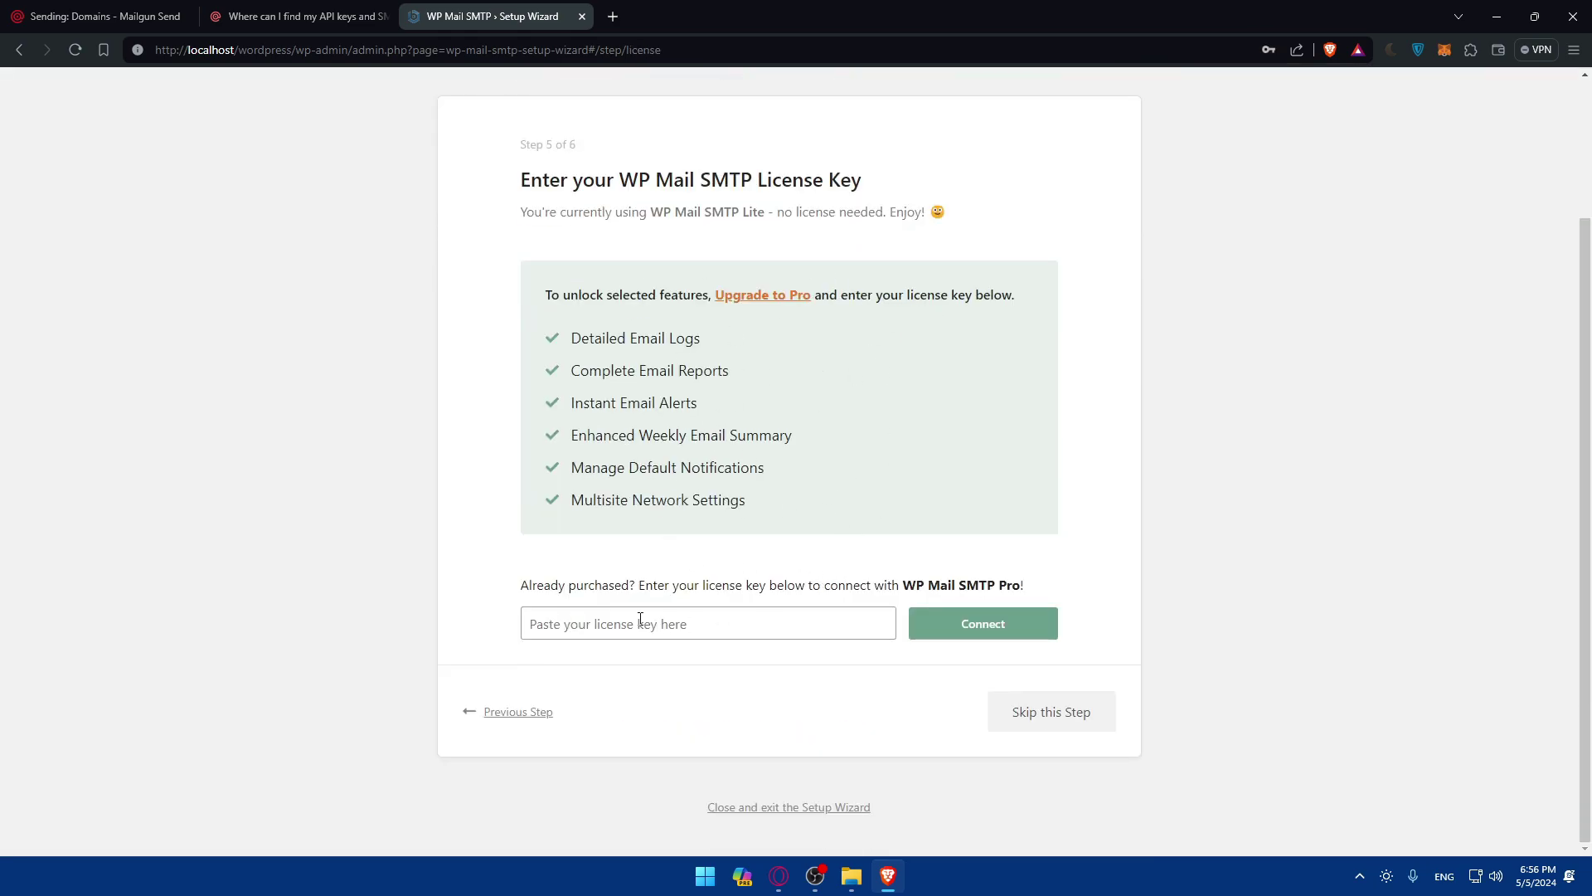
scroll(779, 646, up, 2)
scroll(912, 680, down, 2)
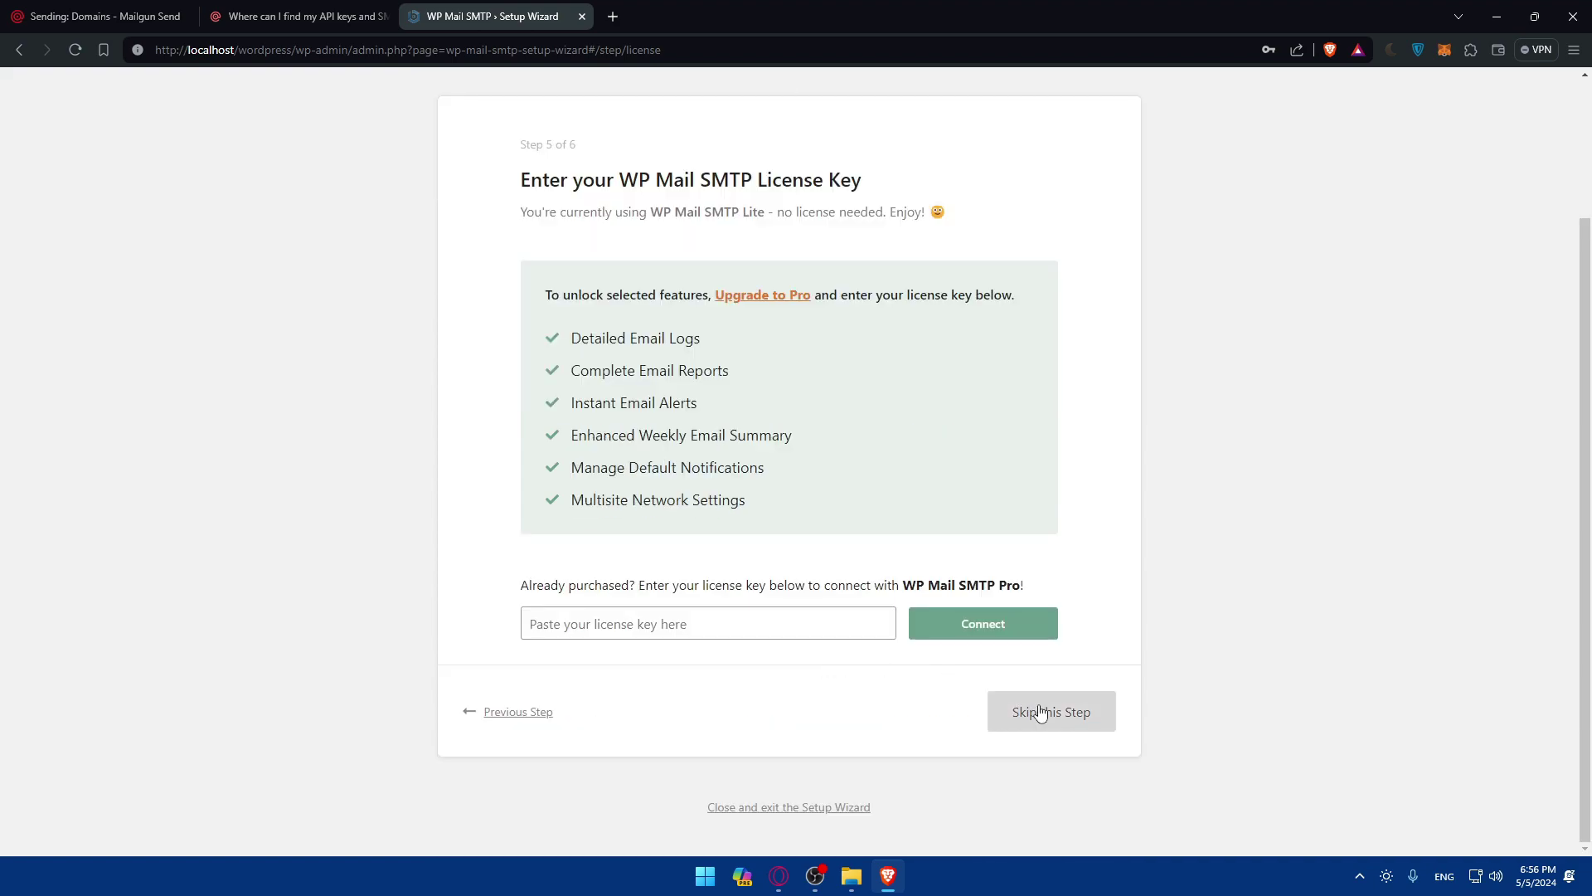
click(1036, 711)
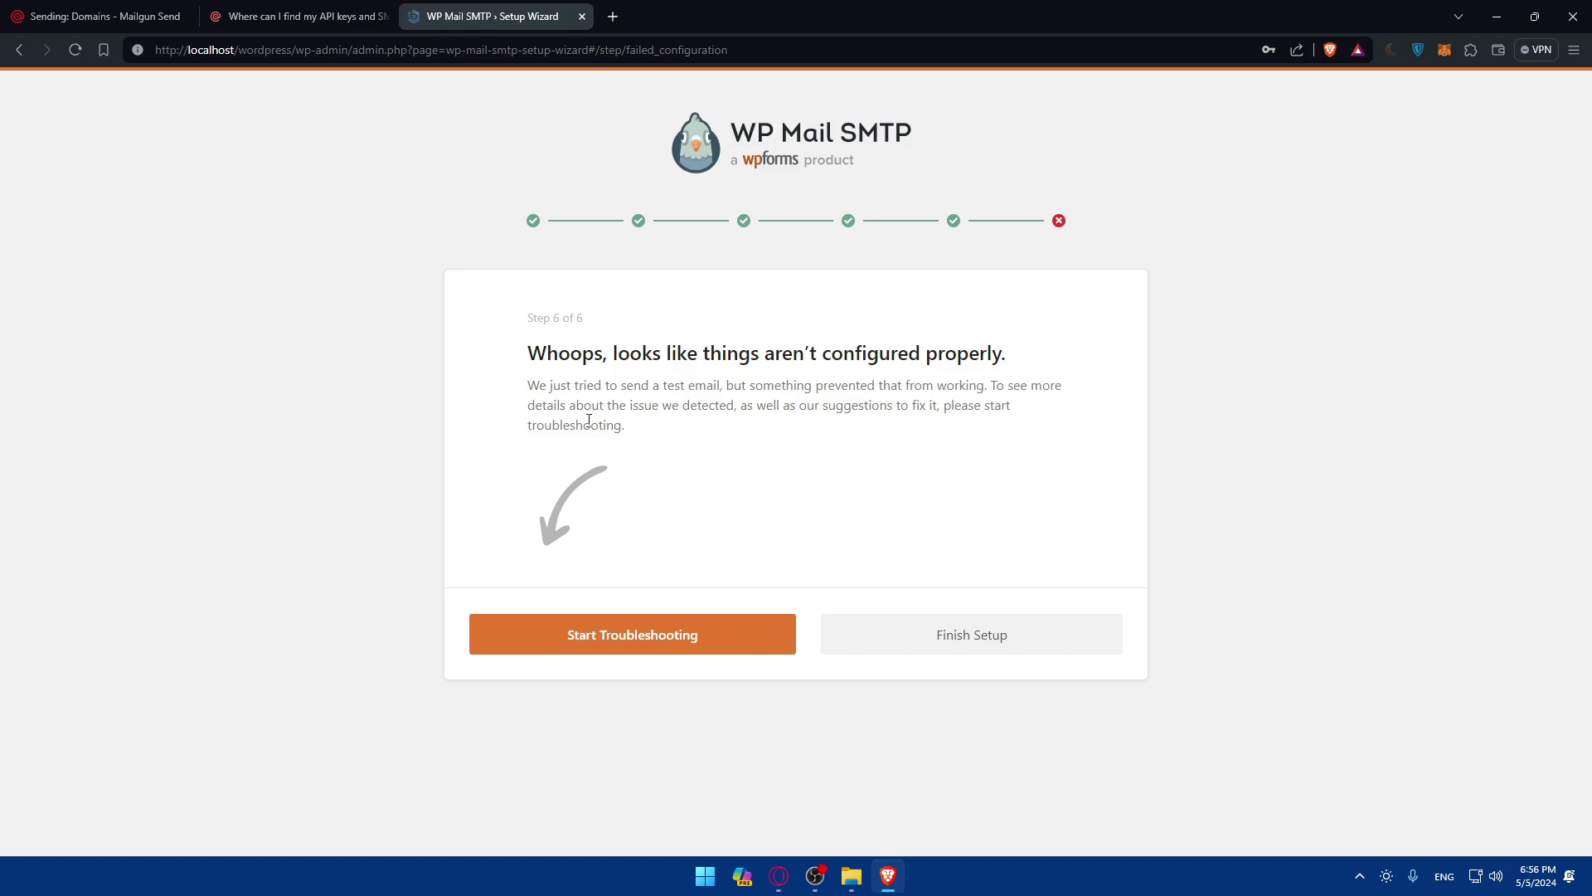
drag(545, 354, 985, 383)
click(796, 505)
click(972, 647)
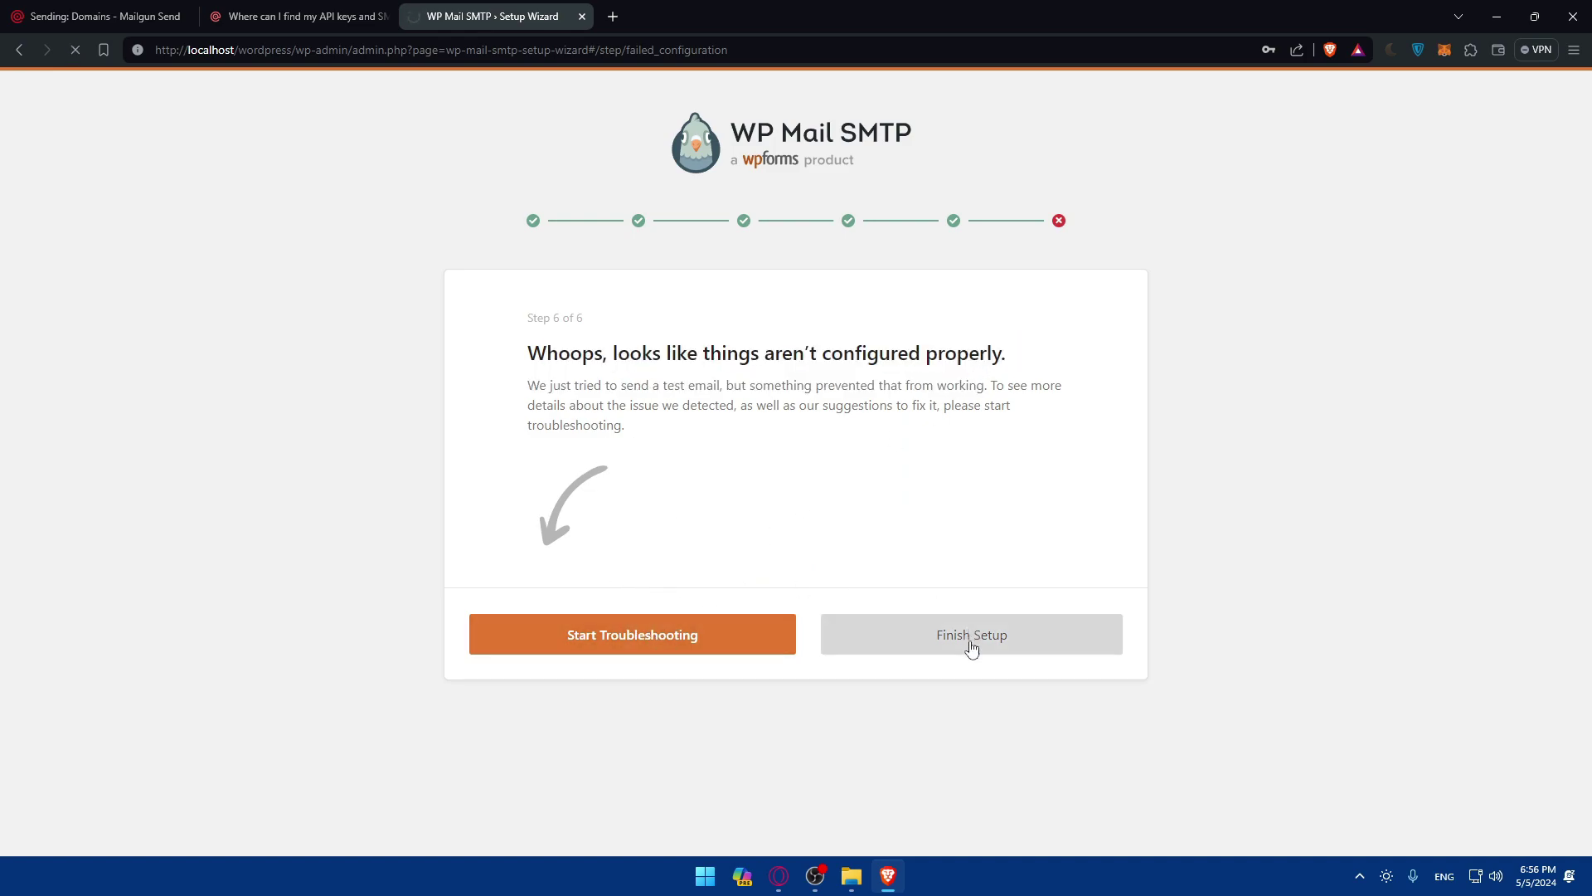